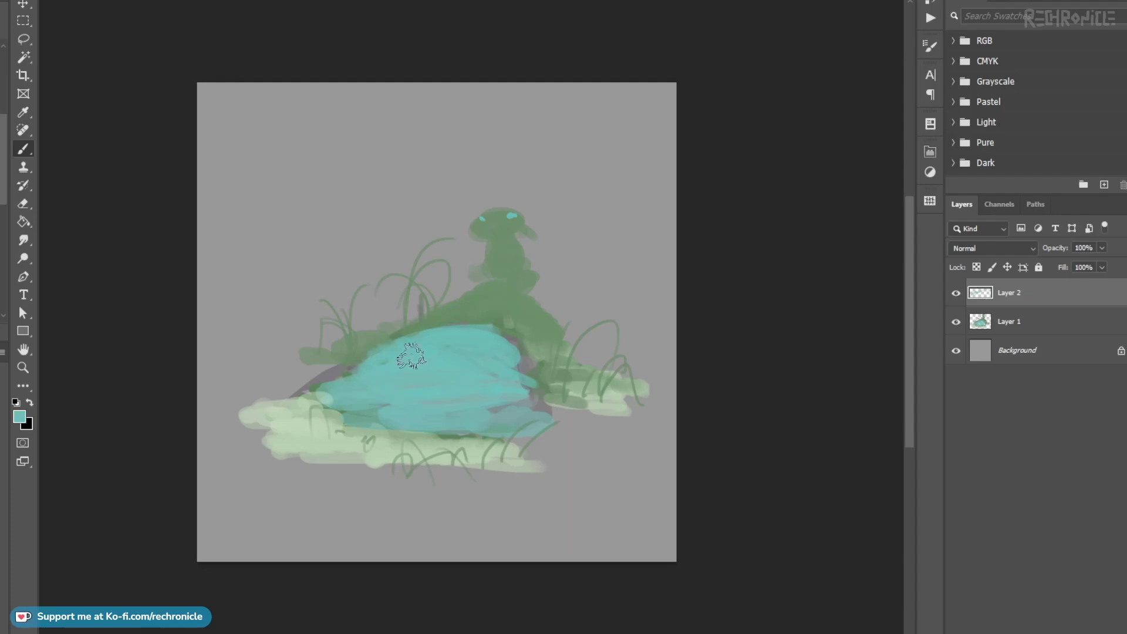
Step: Paint over the pond's upper edge with green sampled from the hill and extend the far-left bank outward
{"action": "left_click", "coordinate": [464, 313], "text": "alt"}
{"action": "mouse_move", "coordinate": [477, 330]}
{"action": "left_mouse_down"}
{"action": "mouse_move", "coordinate": [429, 332]}
{"action": "mouse_move", "coordinate": [495, 335]}
{"action": "mouse_move", "coordinate": [418, 329]}
{"action": "mouse_move", "coordinate": [474, 319]}
{"action": "mouse_move", "coordinate": [502, 342]}
{"action": "left_mouse_up"}
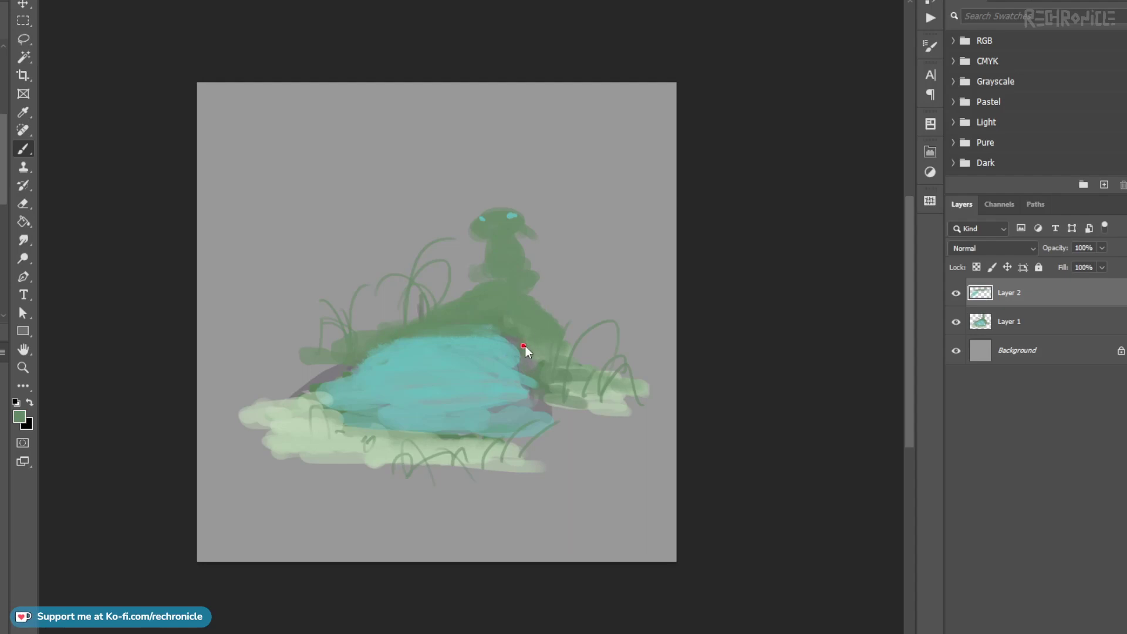
{"action": "left_click_drag", "start_coordinate": [4, 195], "coordinate": [3, 254]}
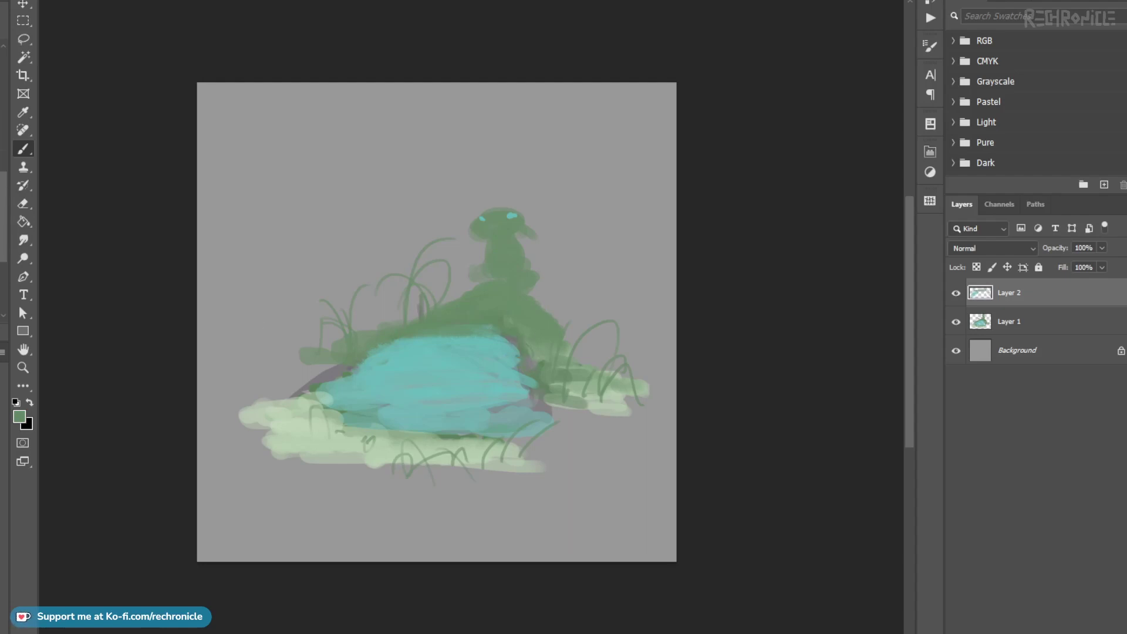
{"action": "left_click", "coordinate": [424, 354], "text": "alt"}
{"action": "left_click", "coordinate": [374, 349], "text": "alt"}
{"action": "left_click_drag", "start_coordinate": [1, 236], "coordinate": [8, 300]}
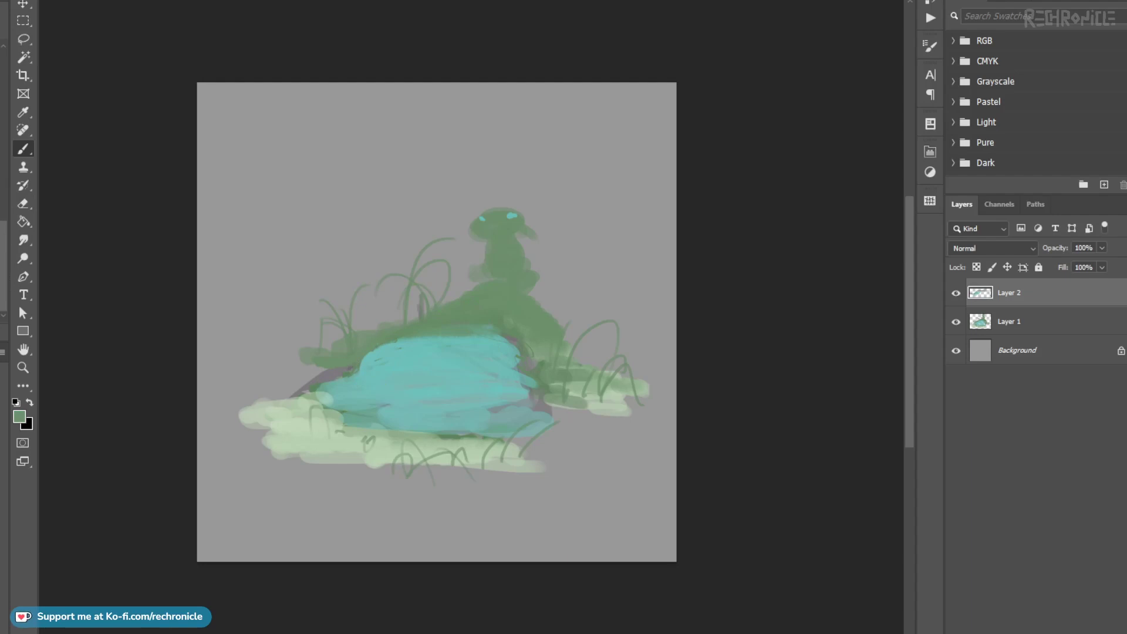
{"action": "mouse_move", "coordinate": [332, 348]}
{"action": "left_mouse_down"}
{"action": "mouse_move", "coordinate": [345, 353]}
{"action": "mouse_move", "coordinate": [280, 370]}
{"action": "left_mouse_up"}
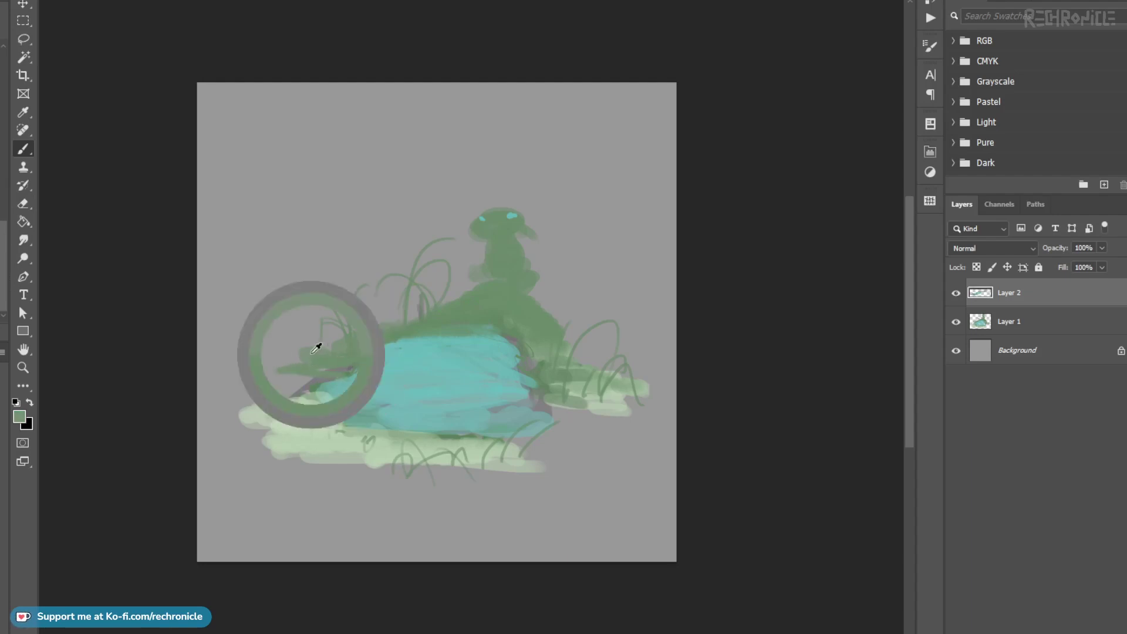
Step: Repaint the pond's near-left shoreline and upper water area with blue-green tones sampled from the painting
{"action": "left_click", "coordinate": [344, 381], "text": "alt"}
{"action": "mouse_move", "coordinate": [321, 402]}
{"action": "left_mouse_down"}
{"action": "mouse_move", "coordinate": [419, 431]}
{"action": "mouse_move", "coordinate": [388, 399]}
{"action": "mouse_move", "coordinate": [419, 430]}
{"action": "left_mouse_up"}
{"action": "left_click", "coordinate": [366, 415], "text": "alt"}
{"action": "left_click", "coordinate": [384, 398], "text": "alt"}
{"action": "mouse_move", "coordinate": [511, 354]}
{"action": "left_mouse_down"}
{"action": "mouse_move", "coordinate": [455, 334]}
{"action": "mouse_move", "coordinate": [491, 343]}
{"action": "left_mouse_up"}
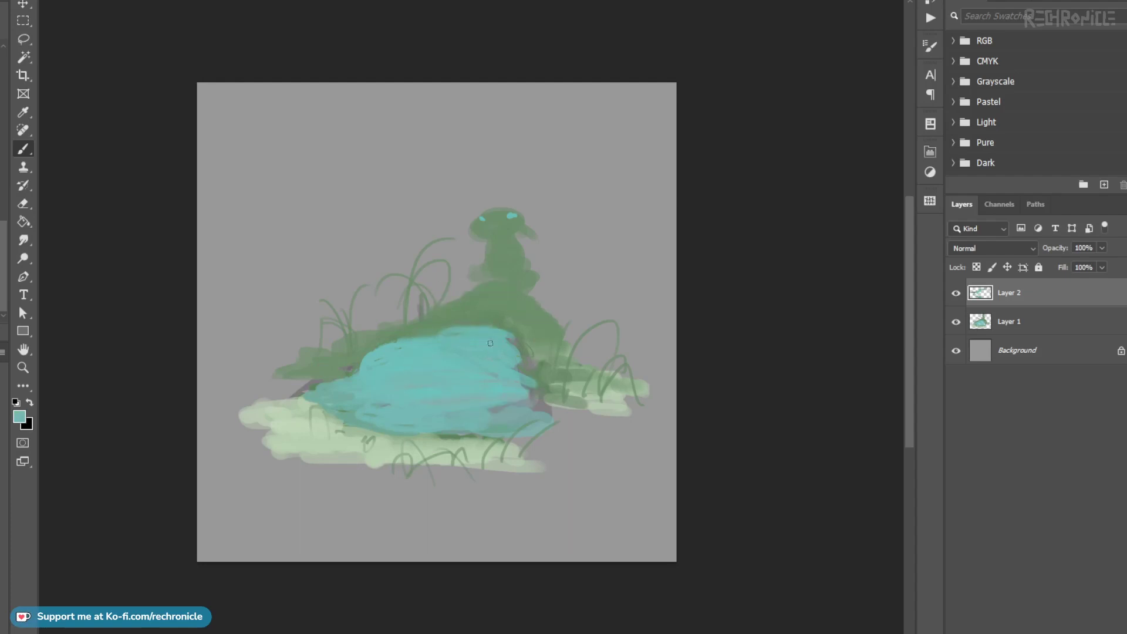
Step: Widen the hill's right slope down to the bank with sampled greens, touching in the pale ground below
{"action": "left_click", "coordinate": [519, 291], "text": "alt"}
{"action": "mouse_move", "coordinate": [555, 314]}
{"action": "left_mouse_down"}
{"action": "mouse_move", "coordinate": [574, 341]}
{"action": "mouse_move", "coordinate": [570, 364]}
{"action": "mouse_move", "coordinate": [585, 350]}
{"action": "mouse_move", "coordinate": [562, 375]}
{"action": "mouse_move", "coordinate": [583, 378]}
{"action": "mouse_move", "coordinate": [575, 394]}
{"action": "mouse_move", "coordinate": [613, 399]}
{"action": "mouse_move", "coordinate": [587, 405]}
{"action": "mouse_move", "coordinate": [608, 411]}
{"action": "mouse_move", "coordinate": [565, 418]}
{"action": "left_mouse_up"}
{"action": "left_click", "coordinate": [558, 330], "text": "alt"}
{"action": "left_click", "coordinate": [563, 377], "text": "alt"}
{"action": "left_click", "coordinate": [600, 405], "text": "alt"}
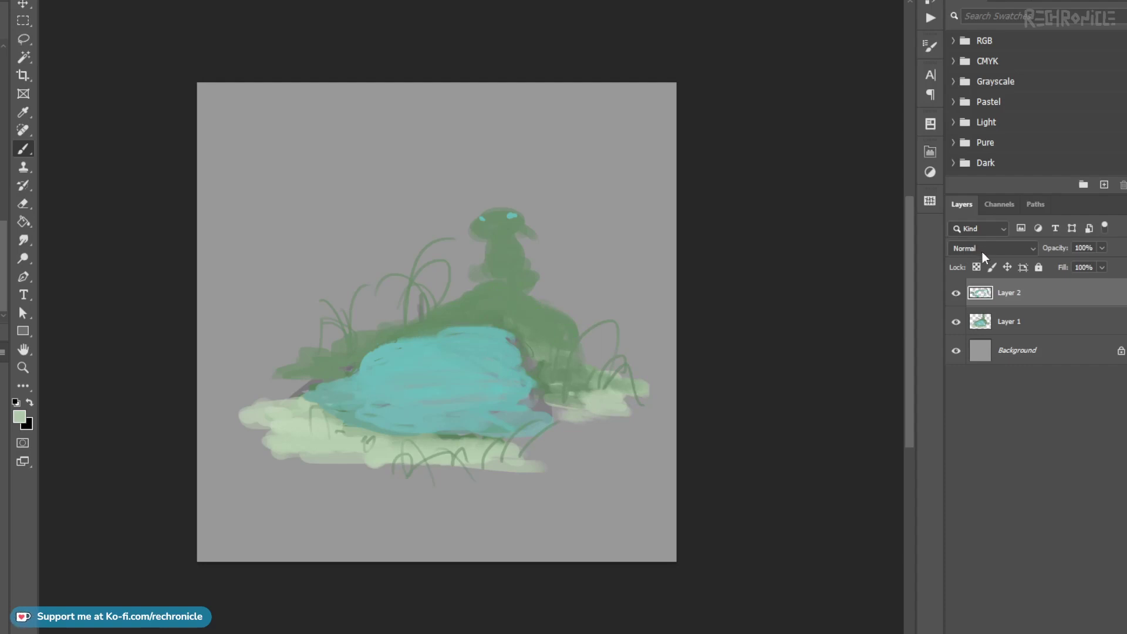
Step: Add a new layer in Multiply mode and shade the hilltop and its right slope with a light green
{"action": "key", "text": "ctrl+shift+alt+n"}
{"action": "key", "text": "shift+alt+m"}
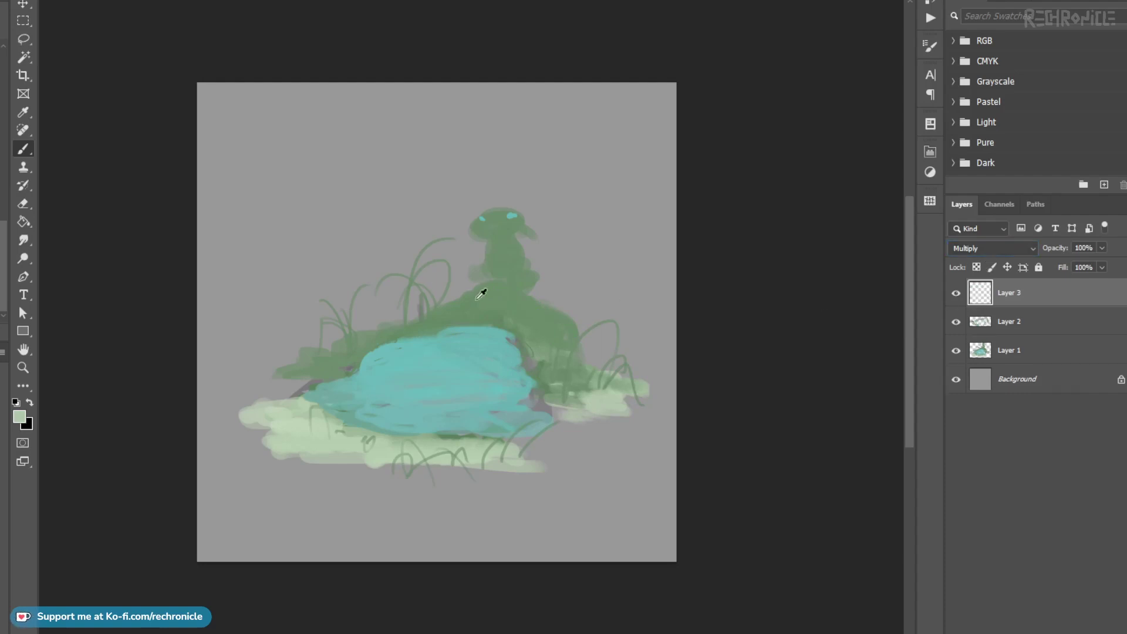
{"action": "right_click", "coordinate": [491, 305], "text": "alt+shift"}
{"action": "mouse_move", "coordinate": [497, 304]}
{"action": "left_mouse_down"}
{"action": "mouse_move", "coordinate": [532, 298]}
{"action": "mouse_move", "coordinate": [560, 311]}
{"action": "mouse_move", "coordinate": [573, 299]}
{"action": "mouse_move", "coordinate": [563, 317]}
{"action": "left_mouse_up"}
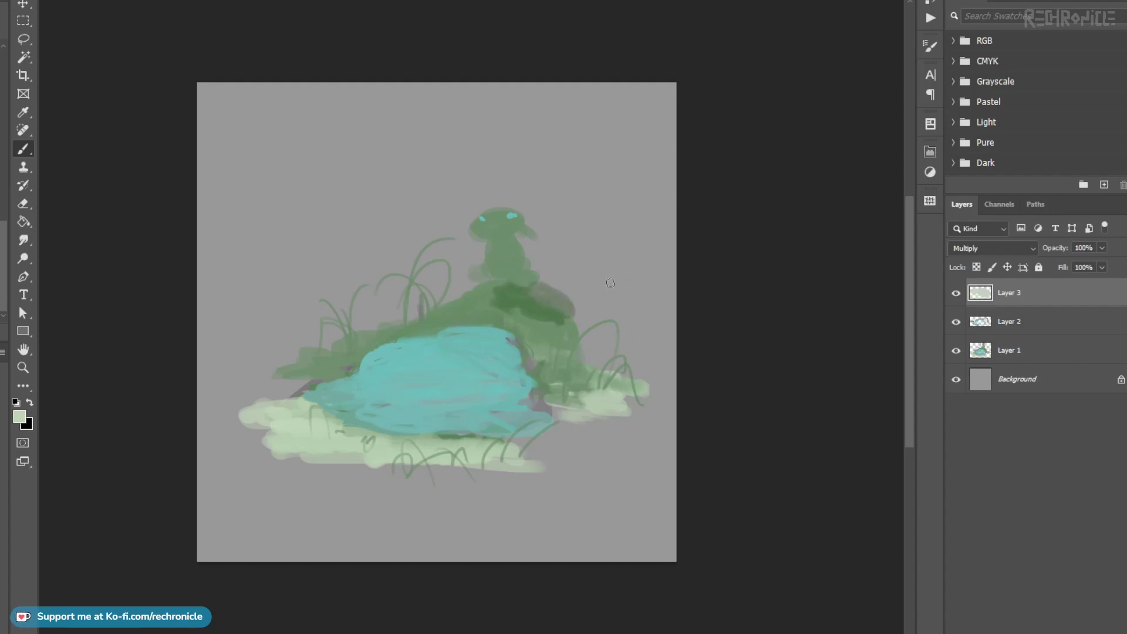
{"action": "key", "text": "ctrl+e"}
{"action": "key", "text": "ctrl+z"}
Step: Erase the standing creature above the hill from Layer 1
{"action": "key", "text": "e"}
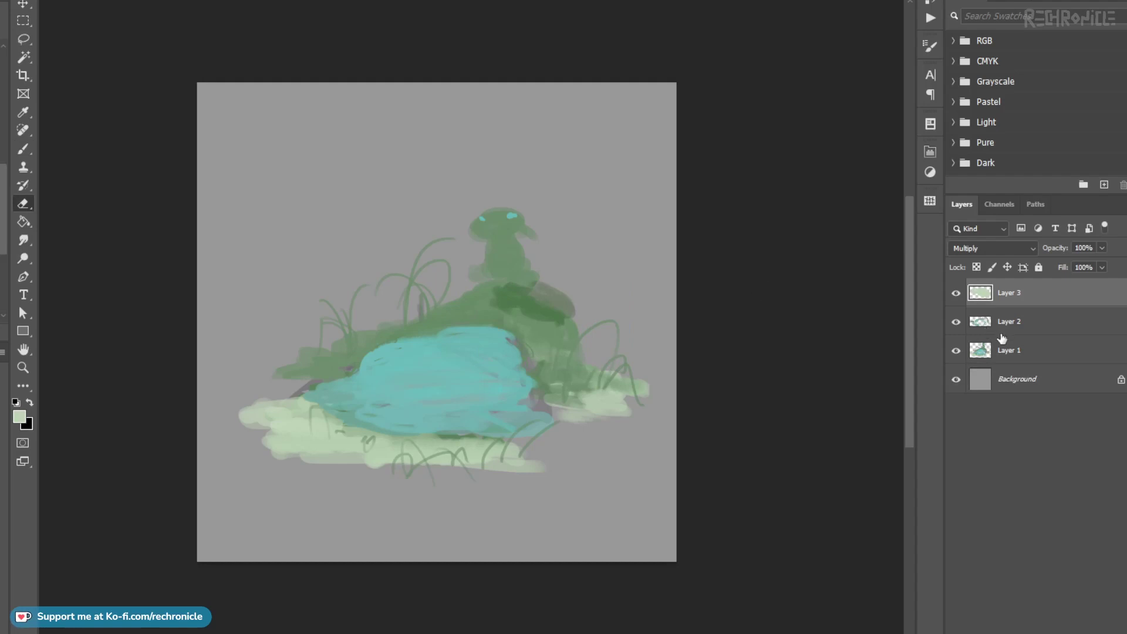
{"action": "left_click", "coordinate": [1008, 350]}
{"action": "mouse_move", "coordinate": [514, 221]}
{"action": "left_mouse_down"}
{"action": "mouse_move", "coordinate": [477, 230]}
{"action": "mouse_move", "coordinate": [532, 257]}
{"action": "mouse_move", "coordinate": [496, 264]}
{"action": "mouse_move", "coordinate": [520, 271]}
{"action": "mouse_move", "coordinate": [486, 270]}
{"action": "left_mouse_up"}
Step: Brush light green over the hilltop on Layer 3 and merge the three painted layers into one
{"action": "key", "text": "b"}
{"action": "left_click", "coordinate": [996, 298]}
{"action": "mouse_move", "coordinate": [475, 285]}
{"action": "left_mouse_down"}
{"action": "mouse_move", "coordinate": [495, 286]}
{"action": "mouse_move", "coordinate": [538, 283]}
{"action": "left_mouse_up"}
{"action": "left_click", "coordinate": [981, 350], "text": "shift"}
{"action": "key", "text": "ctrl+e"}
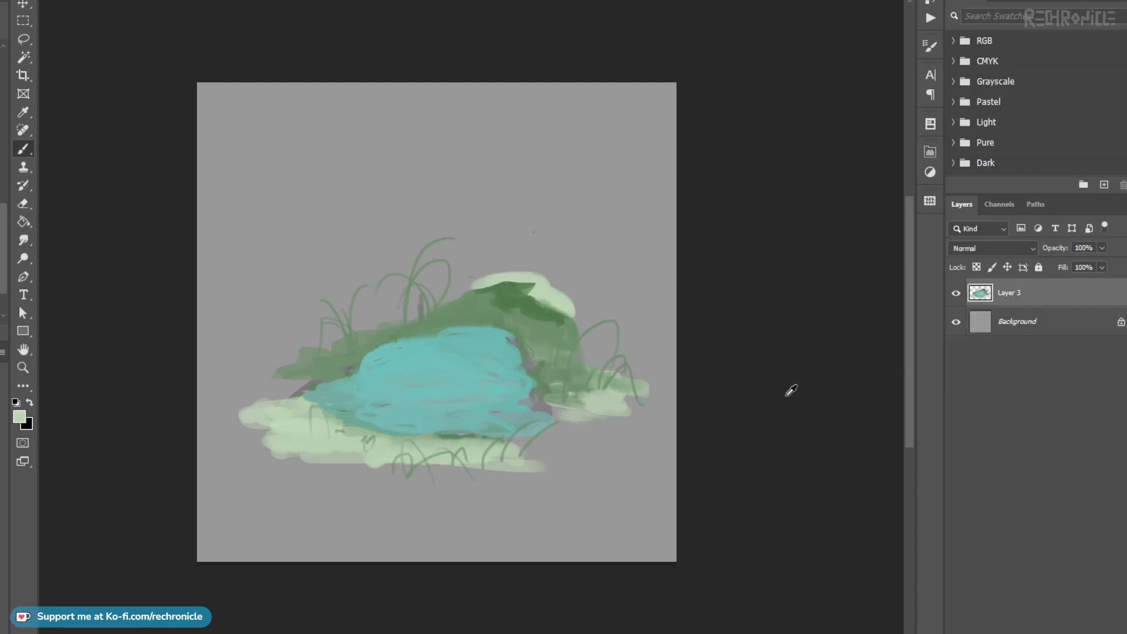
Step: Cover the pale hilltop with sampled mid and dark greens, adding a lighter green patch near the crest
{"action": "left_click", "coordinate": [490, 289], "text": "alt"}
{"action": "mouse_move", "coordinate": [477, 286]}
{"action": "left_mouse_down"}
{"action": "mouse_move", "coordinate": [543, 285]}
{"action": "mouse_move", "coordinate": [578, 336]}
{"action": "left_mouse_up"}
{"action": "left_click", "coordinate": [513, 305], "text": "alt"}
{"action": "mouse_move", "coordinate": [516, 299]}
{"action": "left_mouse_down"}
{"action": "mouse_move", "coordinate": [498, 305]}
{"action": "mouse_move", "coordinate": [499, 281]}
{"action": "mouse_move", "coordinate": [536, 297]}
{"action": "mouse_move", "coordinate": [506, 300]}
{"action": "left_mouse_up"}
{"action": "left_click", "coordinate": [509, 283], "text": "alt"}
{"action": "left_click", "coordinate": [494, 293], "text": "alt"}
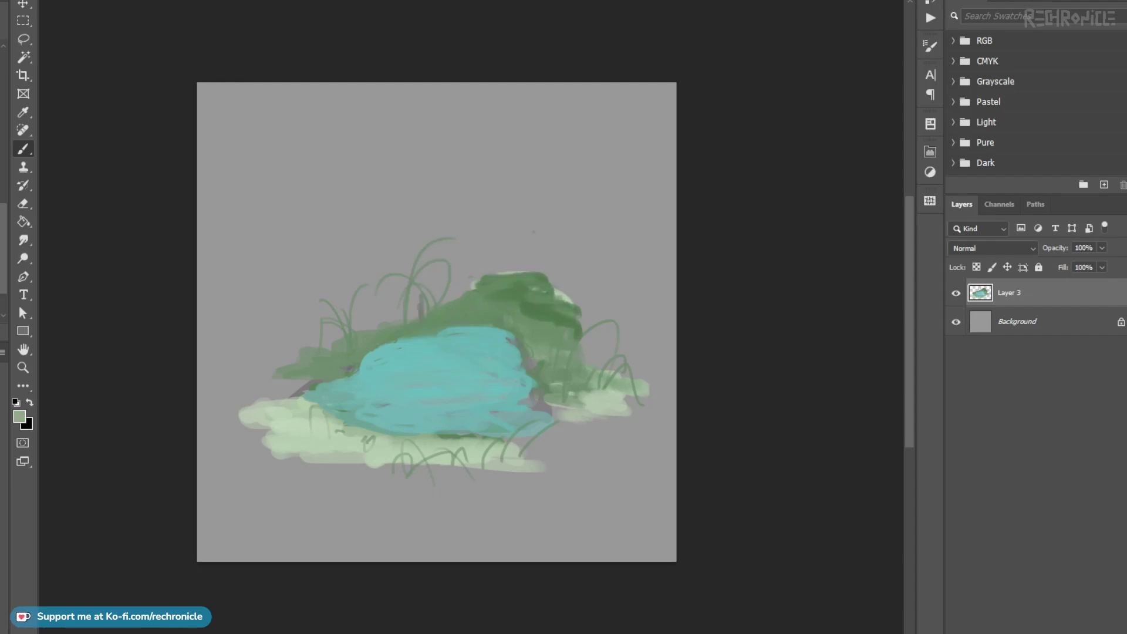
{"action": "mouse_move", "coordinate": [500, 282]}
{"action": "left_mouse_down"}
{"action": "mouse_move", "coordinate": [540, 283]}
{"action": "mouse_move", "coordinate": [477, 300]}
{"action": "mouse_move", "coordinate": [508, 291]}
{"action": "left_mouse_up"}
{"action": "left_click", "coordinate": [500, 302], "text": "alt"}
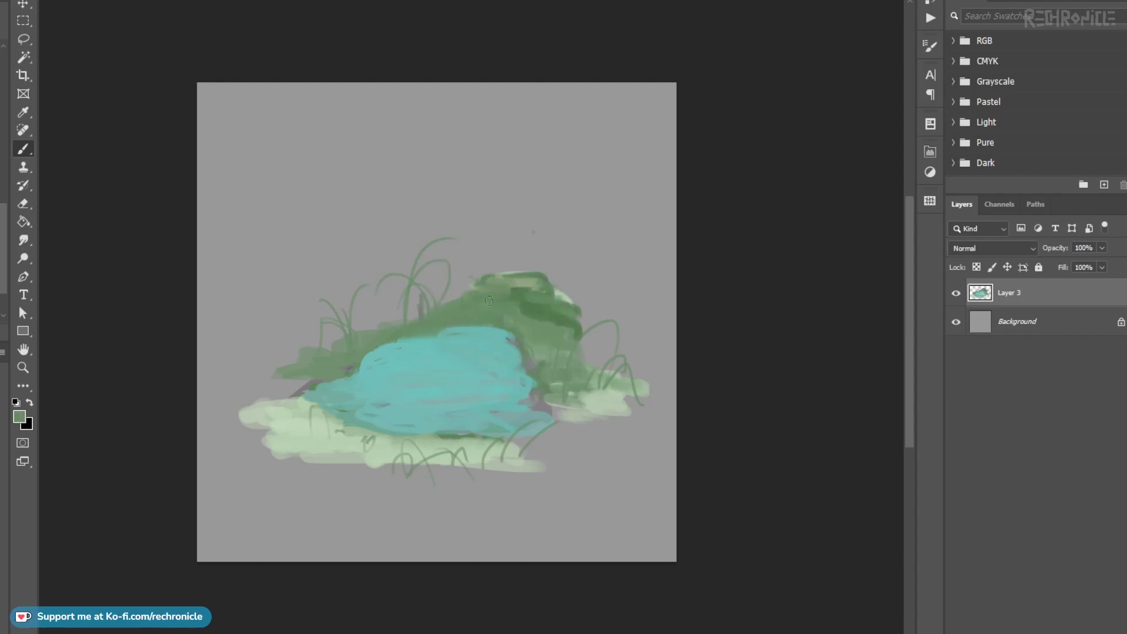
Step: Darken the Background layer to a deeper grey
{"action": "left_click", "coordinate": [996, 327]}
{"action": "key", "text": "i"}
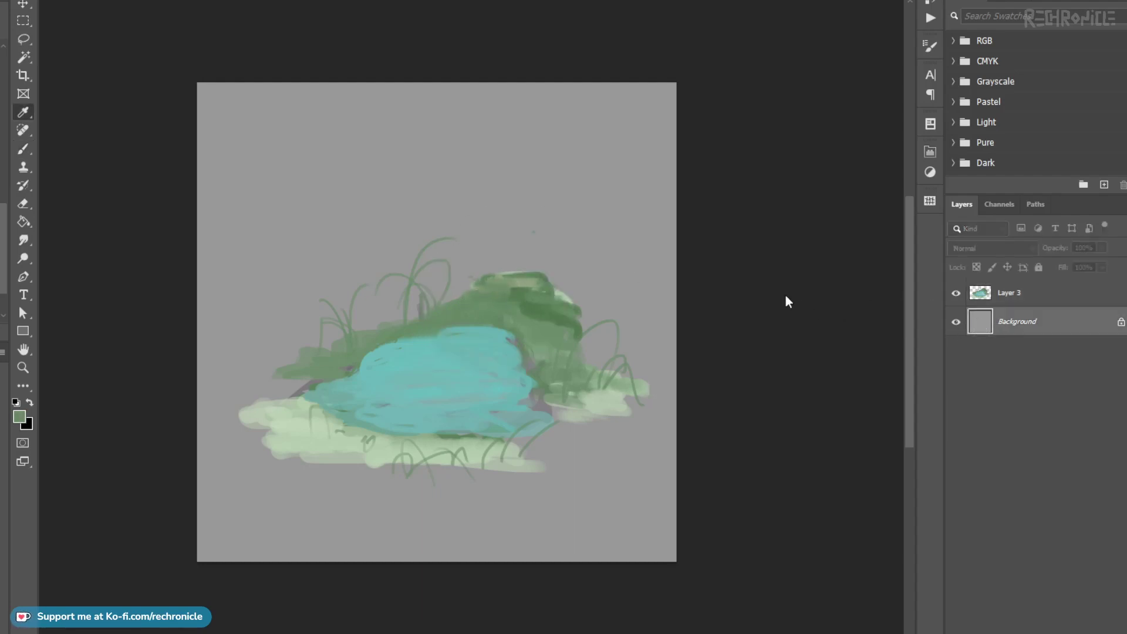
{"action": "left_click_drag", "start_coordinate": [746, 309], "coordinate": [736, 315]}
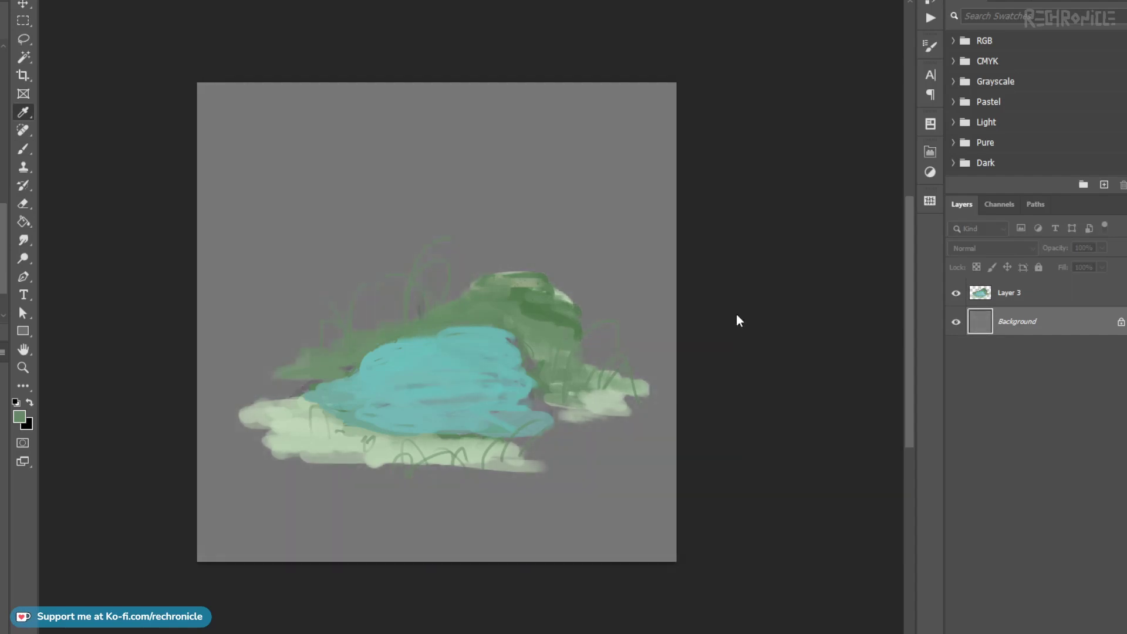
{"action": "key", "text": "b"}
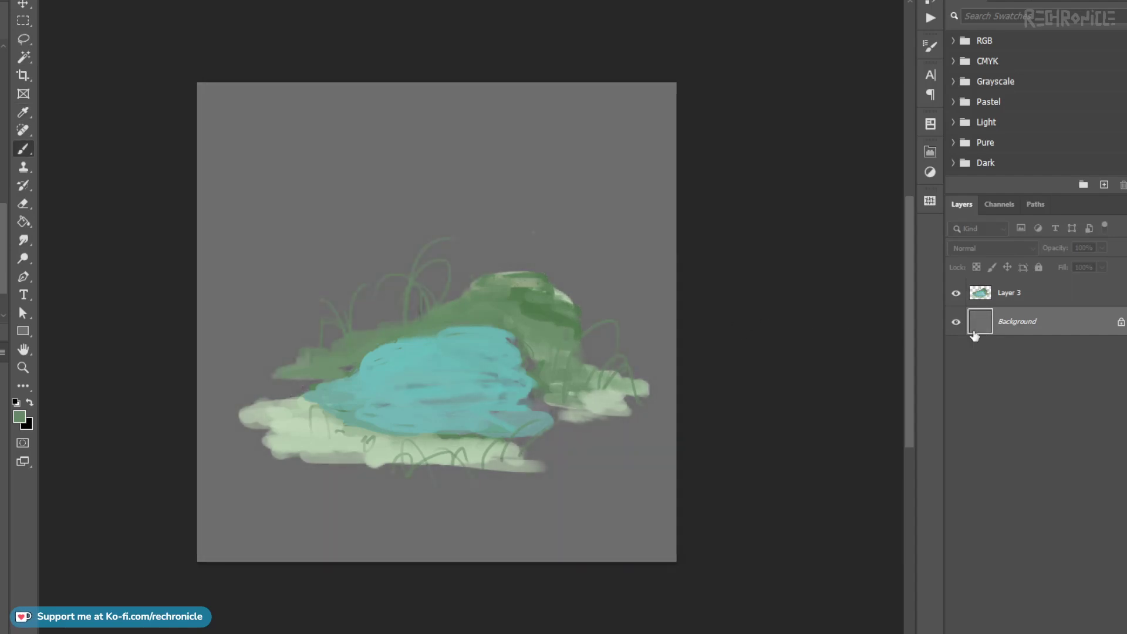
Step: Blend the hilltop patches on Layer 3 with a sampled soft green
{"action": "left_click", "coordinate": [1008, 294]}
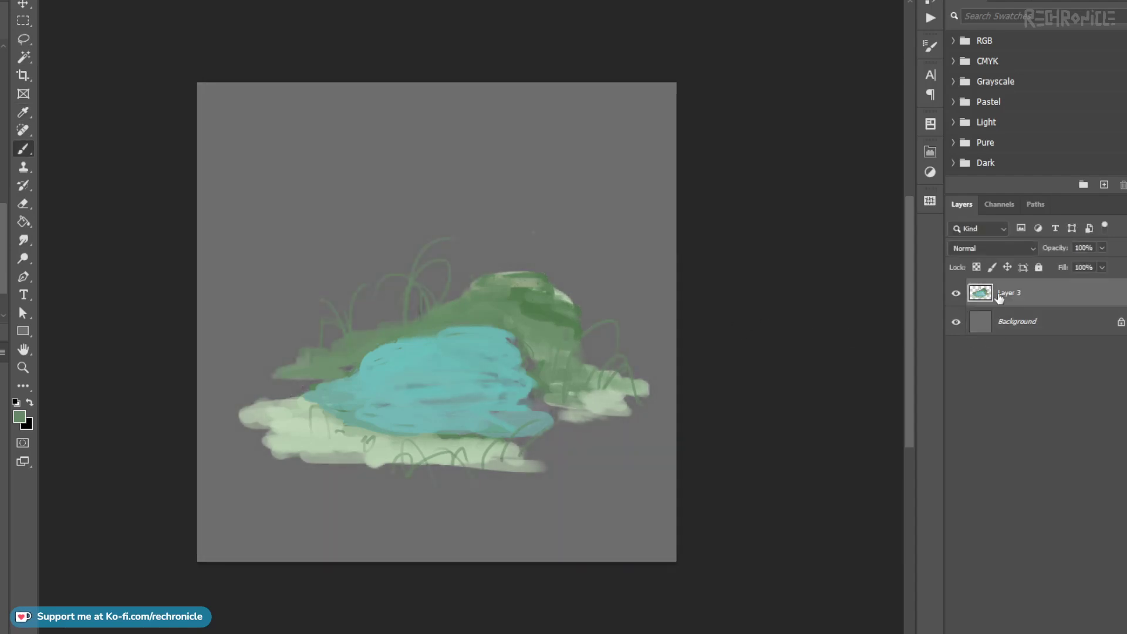
{"action": "left_click", "coordinate": [502, 284], "text": "alt"}
{"action": "left_click_drag", "start_coordinate": [518, 285], "coordinate": [524, 307]}
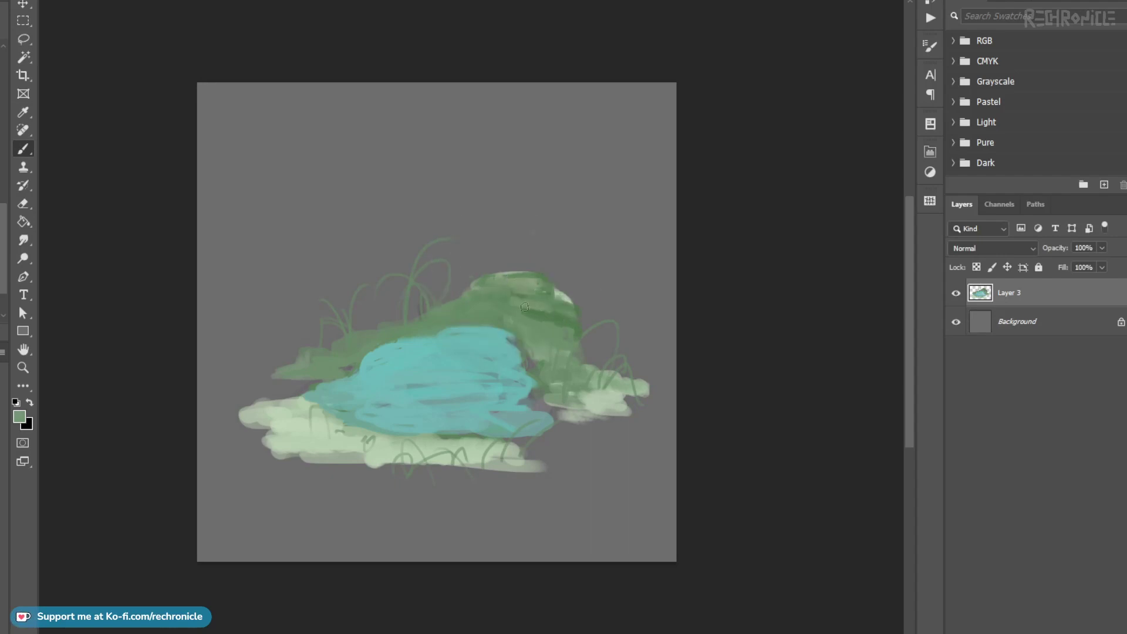
Step: Lighten the Background layer to a light grey with Hue/Saturation
{"action": "left_click", "coordinate": [973, 320]}
{"action": "key", "text": "ctrl+u"}
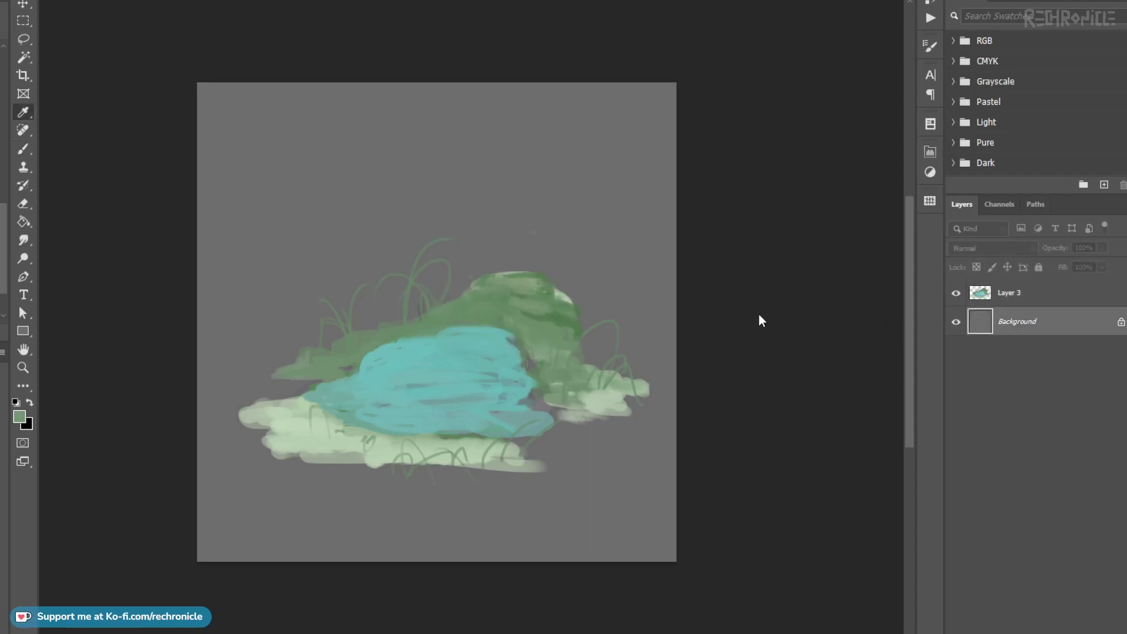
{"action": "left_click_drag", "start_coordinate": [761, 315], "coordinate": [779, 313]}
{"action": "key", "text": "b"}
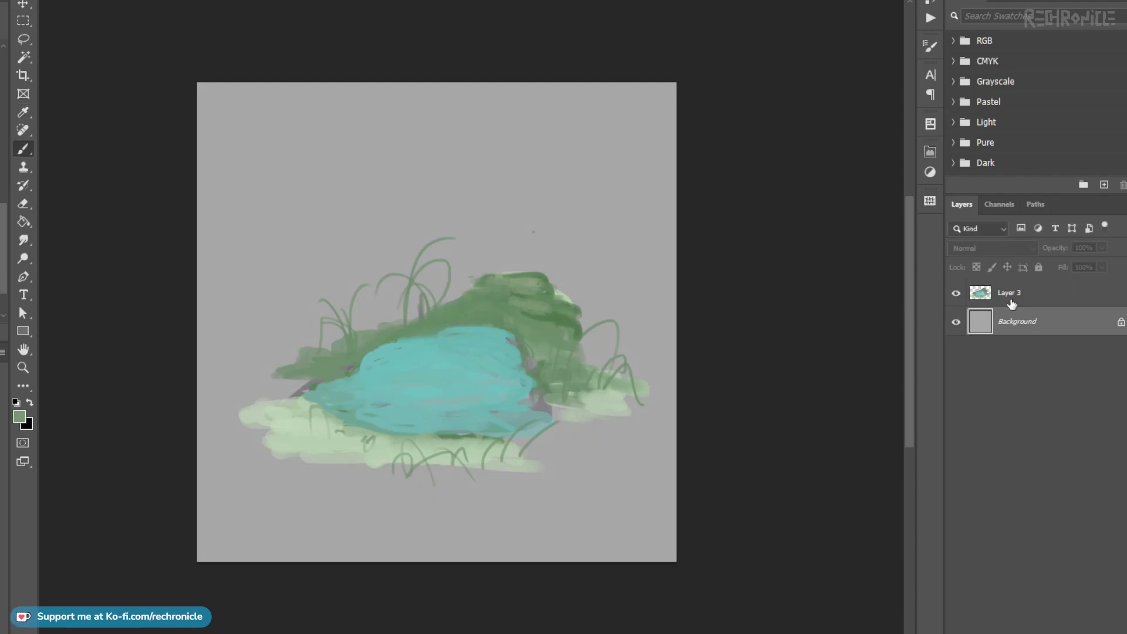
Step: Roughen the hill's crest and build up its right slope on Layer 3 with light and dark green strokes
{"action": "left_click", "coordinate": [998, 297]}
{"action": "mouse_move", "coordinate": [518, 273]}
{"action": "left_mouse_down"}
{"action": "mouse_move", "coordinate": [549, 277]}
{"action": "mouse_move", "coordinate": [550, 299]}
{"action": "mouse_move", "coordinate": [588, 317]}
{"action": "mouse_move", "coordinate": [560, 333]}
{"action": "mouse_move", "coordinate": [584, 374]}
{"action": "left_mouse_up"}
{"action": "left_click", "coordinate": [575, 323], "text": "alt"}
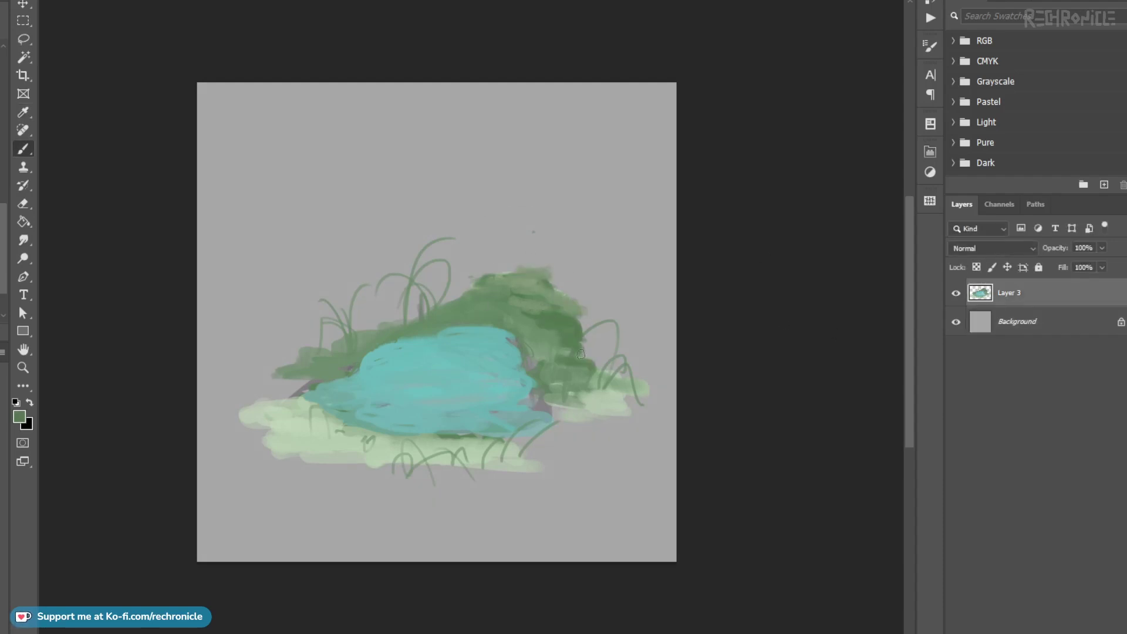
Step: Extend the foreground bank below the pond with muted green at its right end and pale green along the front
{"action": "left_click", "coordinate": [569, 396], "text": "alt"}
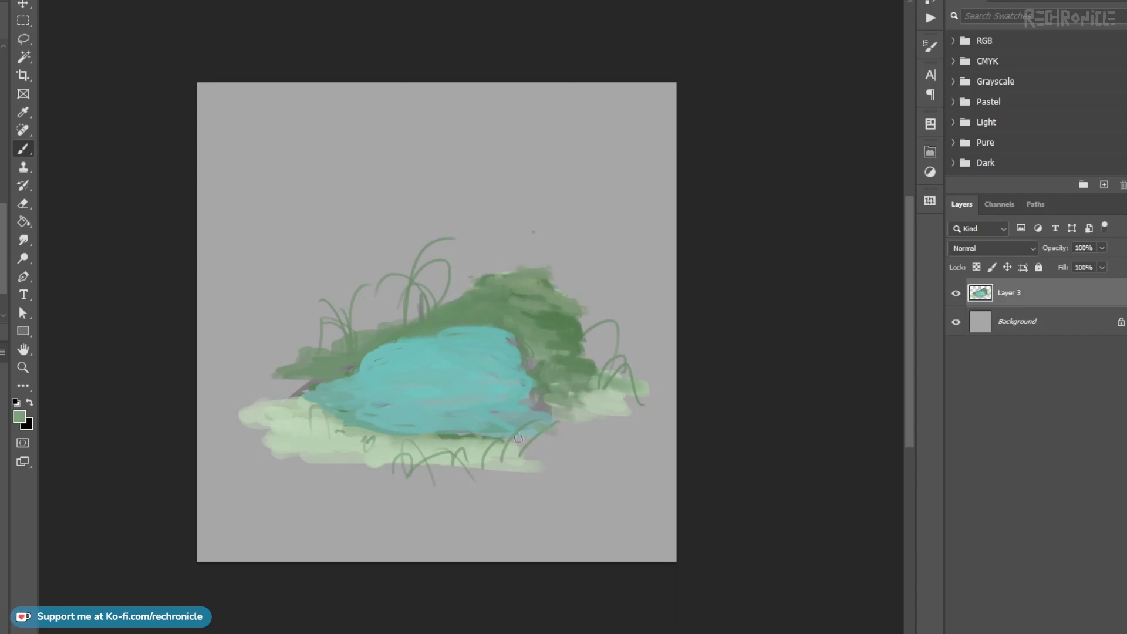
{"action": "left_click_drag", "start_coordinate": [581, 408], "coordinate": [503, 446]}
{"action": "left_click", "coordinate": [503, 446], "text": "alt"}
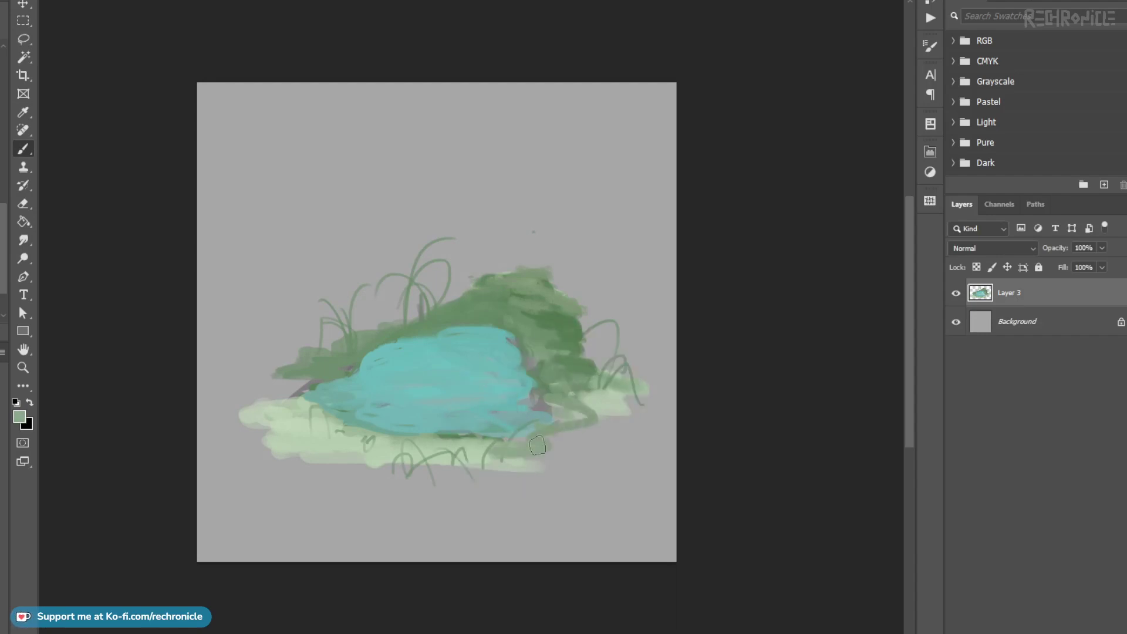
{"action": "mouse_move", "coordinate": [595, 433]}
{"action": "left_mouse_down"}
{"action": "mouse_move", "coordinate": [492, 496]}
{"action": "mouse_move", "coordinate": [455, 474]}
{"action": "left_mouse_up"}
{"action": "left_click", "coordinate": [511, 460], "text": "alt"}
{"action": "left_click", "coordinate": [430, 454], "text": "alt"}
{"action": "left_click", "coordinate": [374, 449], "text": "alt"}
{"action": "left_click_drag", "start_coordinate": [371, 461], "coordinate": [417, 490]}
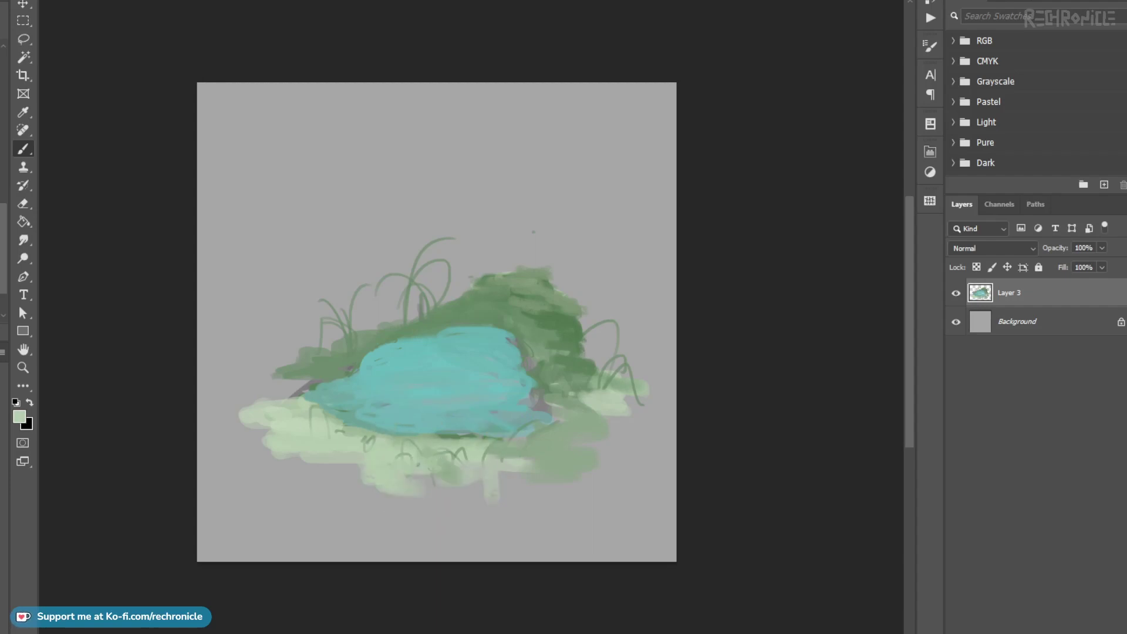
Step: Lasso a frog-head shape in the middle of the pond, fill it with the hill's green and deselect
{"action": "key", "text": "z"}
{"action": "left_click", "coordinate": [442, 380]}
{"action": "key", "text": "l"}
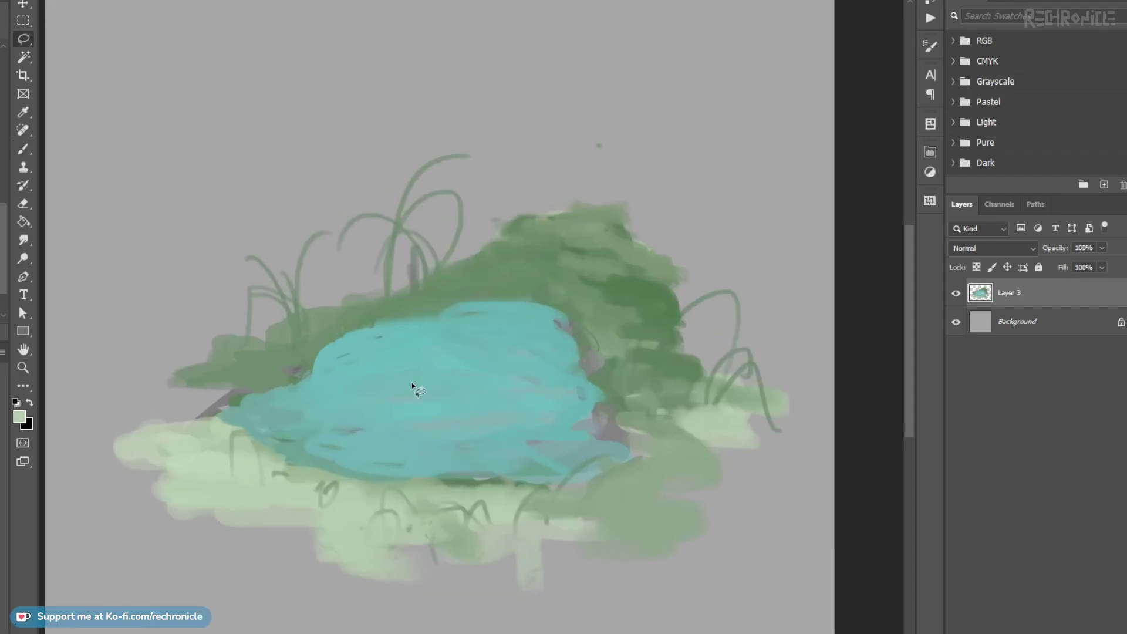
{"action": "mouse_move", "coordinate": [430, 373]}
{"action": "left_mouse_down"}
{"action": "mouse_move", "coordinate": [482, 383]}
{"action": "mouse_move", "coordinate": [499, 371]}
{"action": "mouse_move", "coordinate": [512, 400]}
{"action": "mouse_move", "coordinate": [405, 390]}
{"action": "mouse_move", "coordinate": [437, 361]}
{"action": "mouse_move", "coordinate": [430, 390]}
{"action": "mouse_move", "coordinate": [570, 265]}
{"action": "mouse_move", "coordinate": [420, 382]}
{"action": "mouse_move", "coordinate": [421, 407]}
{"action": "mouse_move", "coordinate": [509, 390]}
{"action": "left_mouse_up"}
{"action": "key", "text": "b"}
{"action": "left_click", "coordinate": [565, 270], "text": "alt"}
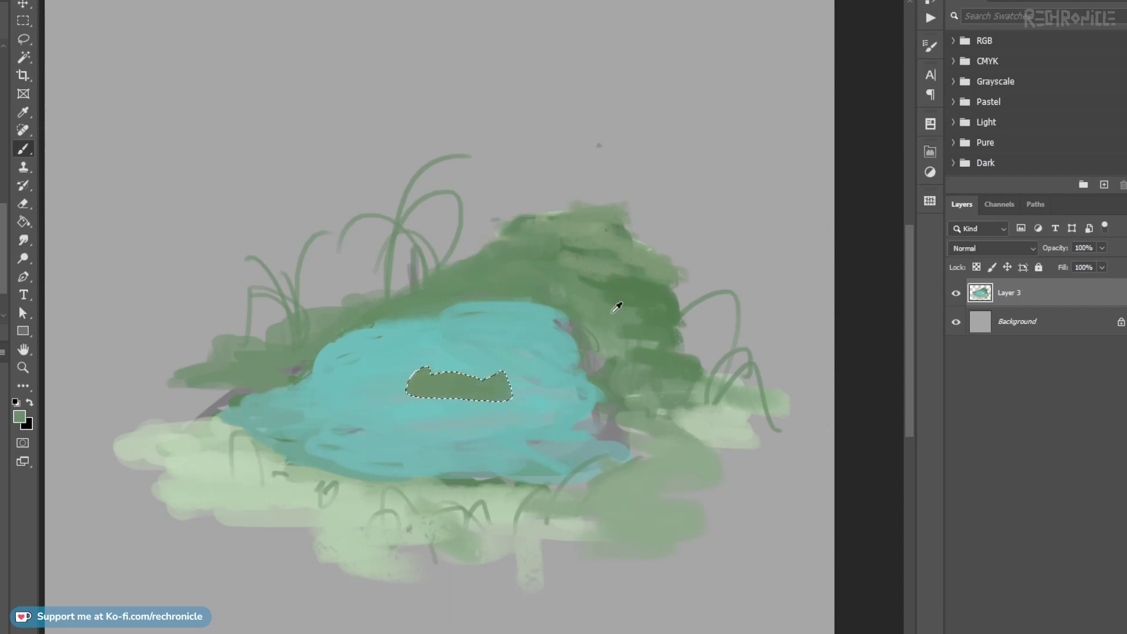
{"action": "key", "text": "ctrl+d"}
Step: Refine the frog head's outline by rounding both eye bumps and the lower edge with green
{"action": "scroll", "coordinate": [427, 376], "scroll_direction": "up", "scroll_amount": 4}
{"action": "mouse_move", "coordinate": [432, 355]}
{"action": "left_mouse_down"}
{"action": "mouse_move", "coordinate": [427, 378]}
{"action": "mouse_move", "coordinate": [447, 365]}
{"action": "mouse_move", "coordinate": [424, 364]}
{"action": "mouse_move", "coordinate": [407, 377]}
{"action": "mouse_move", "coordinate": [470, 379]}
{"action": "left_mouse_up"}
{"action": "left_click_drag", "start_coordinate": [540, 384], "coordinate": [576, 374]}
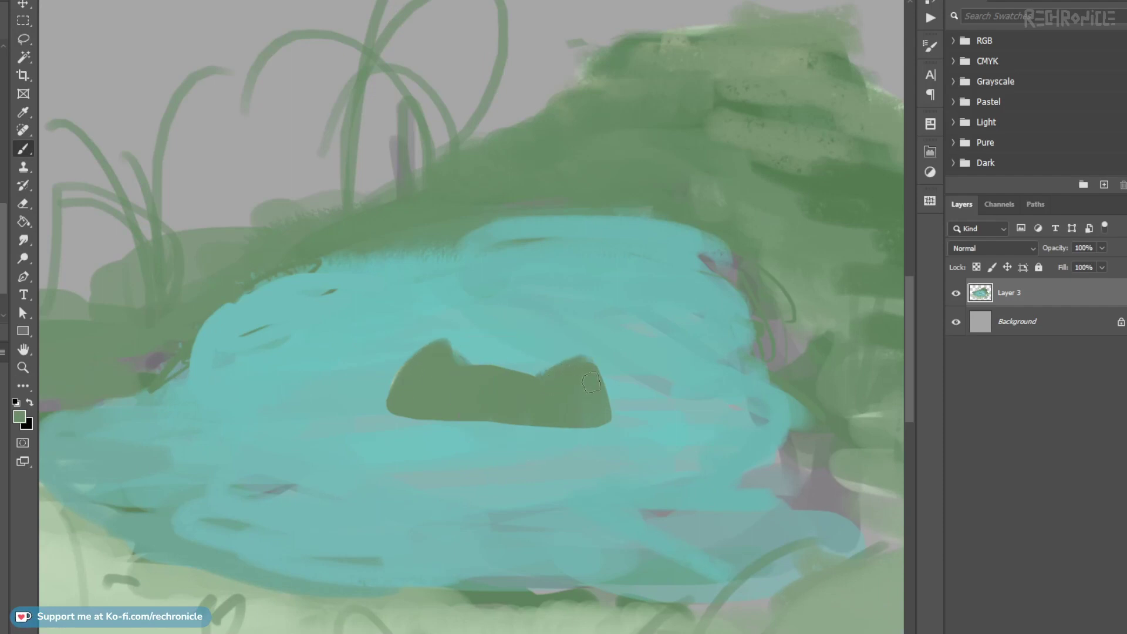
{"action": "mouse_move", "coordinate": [603, 414]}
{"action": "left_mouse_down"}
{"action": "mouse_move", "coordinate": [429, 412]}
{"action": "mouse_move", "coordinate": [408, 400]}
{"action": "mouse_move", "coordinate": [536, 401]}
{"action": "mouse_move", "coordinate": [526, 424]}
{"action": "mouse_move", "coordinate": [414, 411]}
{"action": "left_mouse_up"}
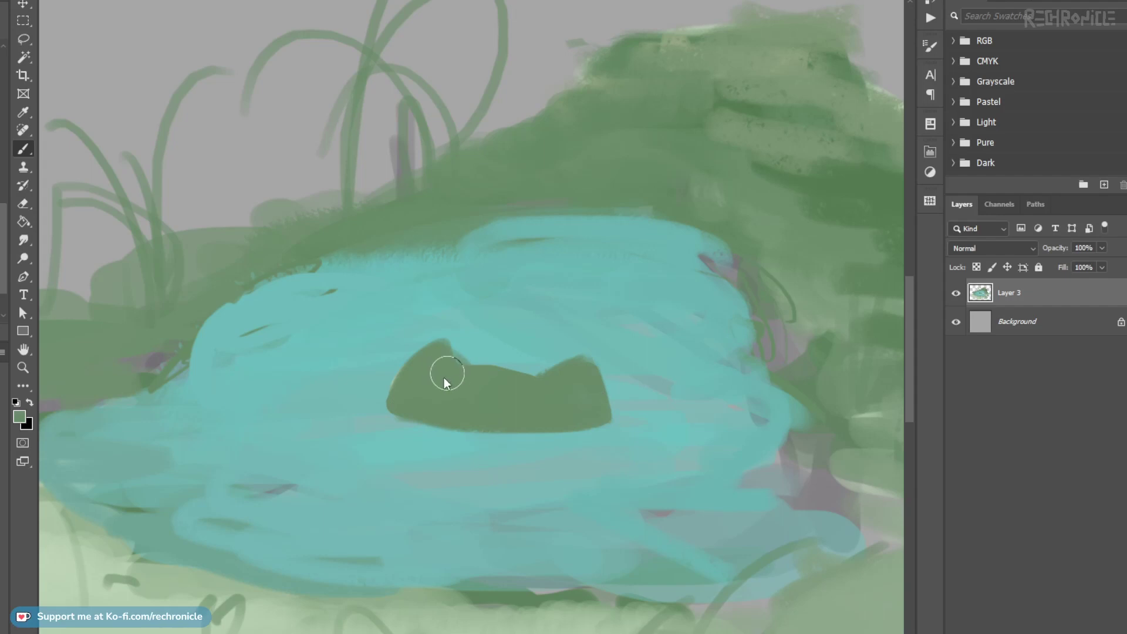
Step: Paint two round dark blue eyes on the frog's head
{"action": "left_click", "coordinate": [387, 437], "text": "alt"}
{"action": "left_click_drag", "start_coordinate": [445, 395], "coordinate": [462, 422]}
{"action": "mouse_move", "coordinate": [433, 376]}
{"action": "left_mouse_down"}
{"action": "mouse_move", "coordinate": [423, 384]}
{"action": "mouse_move", "coordinate": [417, 372]}
{"action": "mouse_move", "coordinate": [433, 367]}
{"action": "left_mouse_up"}
{"action": "key", "text": "ctrl+z"}
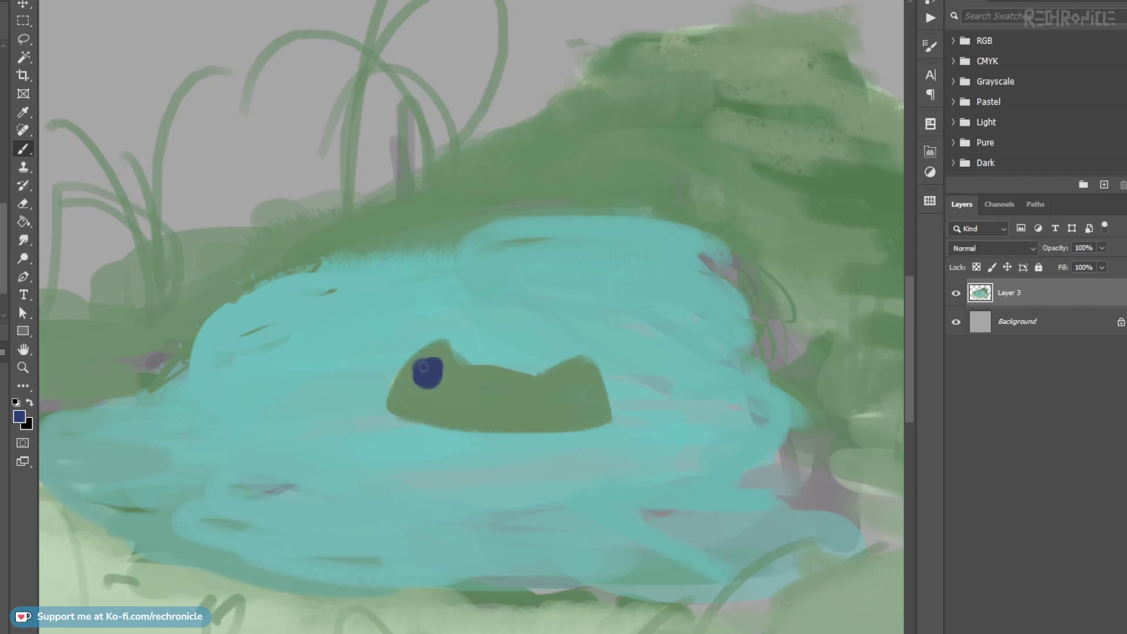
{"action": "mouse_move", "coordinate": [570, 389]}
{"action": "left_mouse_down"}
{"action": "mouse_move", "coordinate": [561, 392]}
{"action": "mouse_move", "coordinate": [581, 388]}
{"action": "left_mouse_up"}
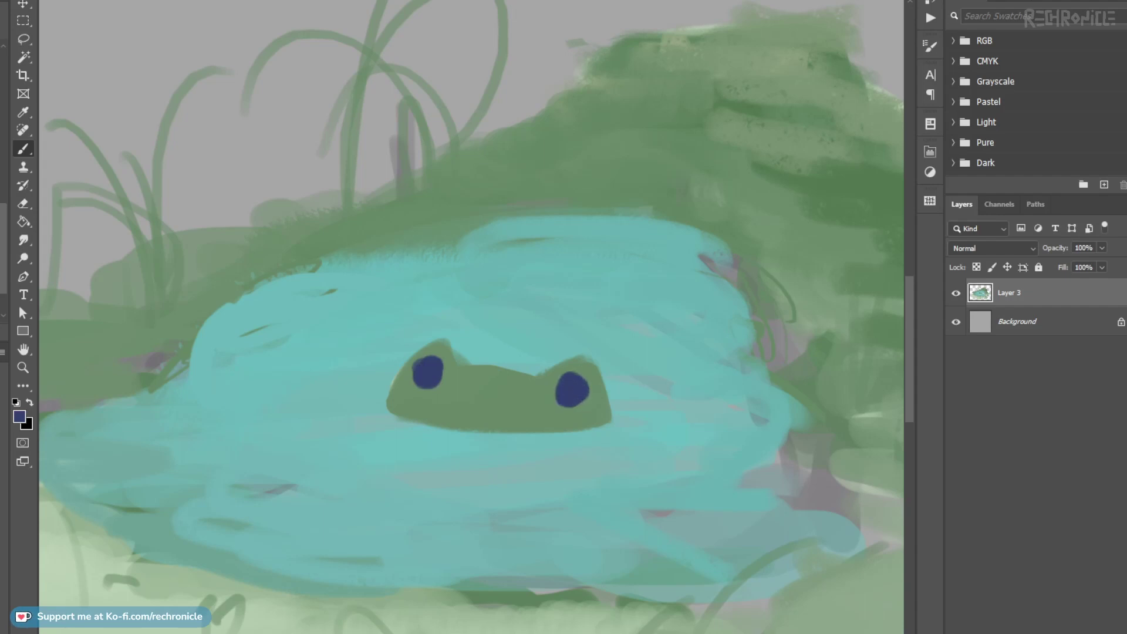
Step: Add light yellow-green crescents beneath both of the frog's dark blue eyes
{"action": "left_click_drag", "start_coordinate": [406, 381], "coordinate": [539, 400]}
{"action": "left_click", "coordinate": [447, 365], "text": "alt"}
{"action": "mouse_move", "coordinate": [422, 379]}
{"action": "left_mouse_down"}
{"action": "mouse_move", "coordinate": [448, 378]}
{"action": "mouse_move", "coordinate": [437, 396]}
{"action": "mouse_move", "coordinate": [449, 363]}
{"action": "mouse_move", "coordinate": [445, 393]}
{"action": "mouse_move", "coordinate": [465, 389]}
{"action": "left_mouse_up"}
{"action": "mouse_move", "coordinate": [675, 415]}
{"action": "left_mouse_down"}
{"action": "mouse_move", "coordinate": [725, 424]}
{"action": "mouse_move", "coordinate": [687, 403]}
{"action": "left_mouse_up"}
{"action": "left_click", "coordinate": [712, 392], "text": "alt"}
{"action": "left_click_drag", "start_coordinate": [427, 369], "coordinate": [450, 379]}
{"action": "mouse_move", "coordinate": [452, 377]}
{"action": "left_mouse_down"}
{"action": "mouse_move", "coordinate": [556, 403]}
{"action": "mouse_move", "coordinate": [510, 380]}
{"action": "left_mouse_up"}
Step: Reshape the frog's two eye bumps into taller, sharper peaks with the head's green
{"action": "left_click", "coordinate": [433, 366], "text": "alt"}
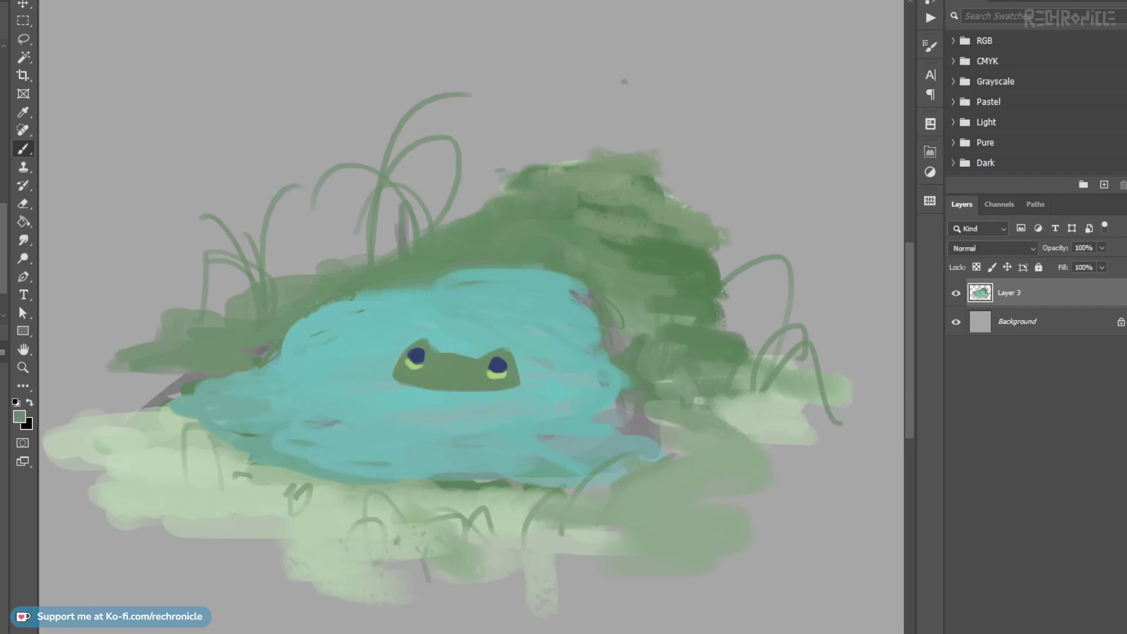
{"action": "left_click_drag", "start_coordinate": [428, 357], "coordinate": [459, 354]}
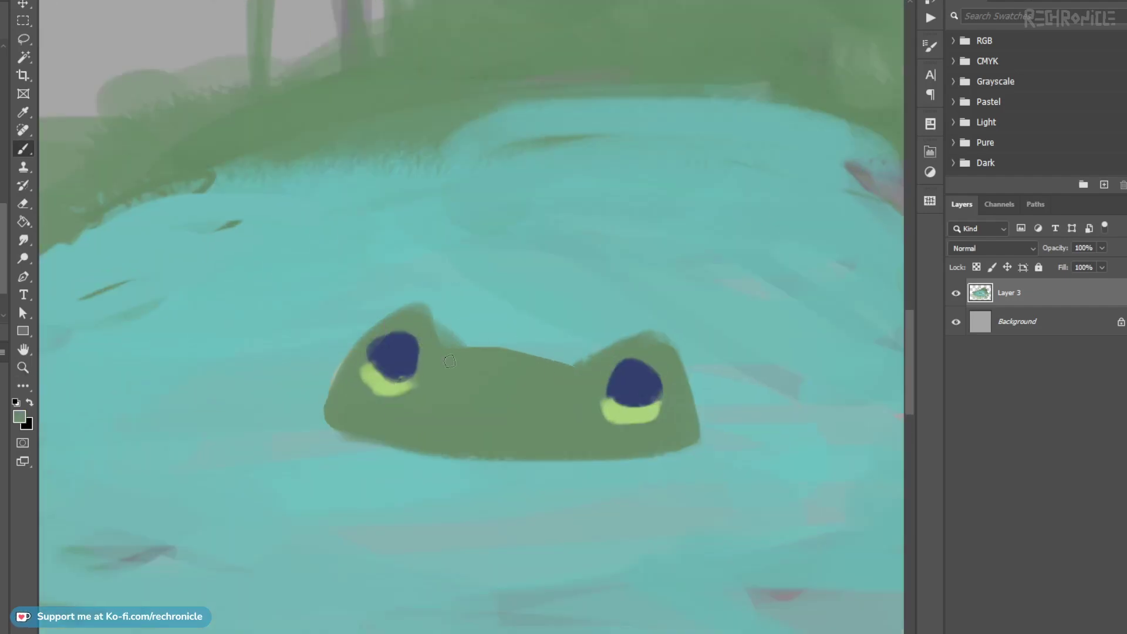
{"action": "left_click_drag", "start_coordinate": [424, 313], "coordinate": [457, 346]}
{"action": "mouse_move", "coordinate": [581, 372]}
{"action": "left_mouse_down"}
{"action": "mouse_move", "coordinate": [633, 336]}
{"action": "mouse_move", "coordinate": [659, 347]}
{"action": "left_mouse_up"}
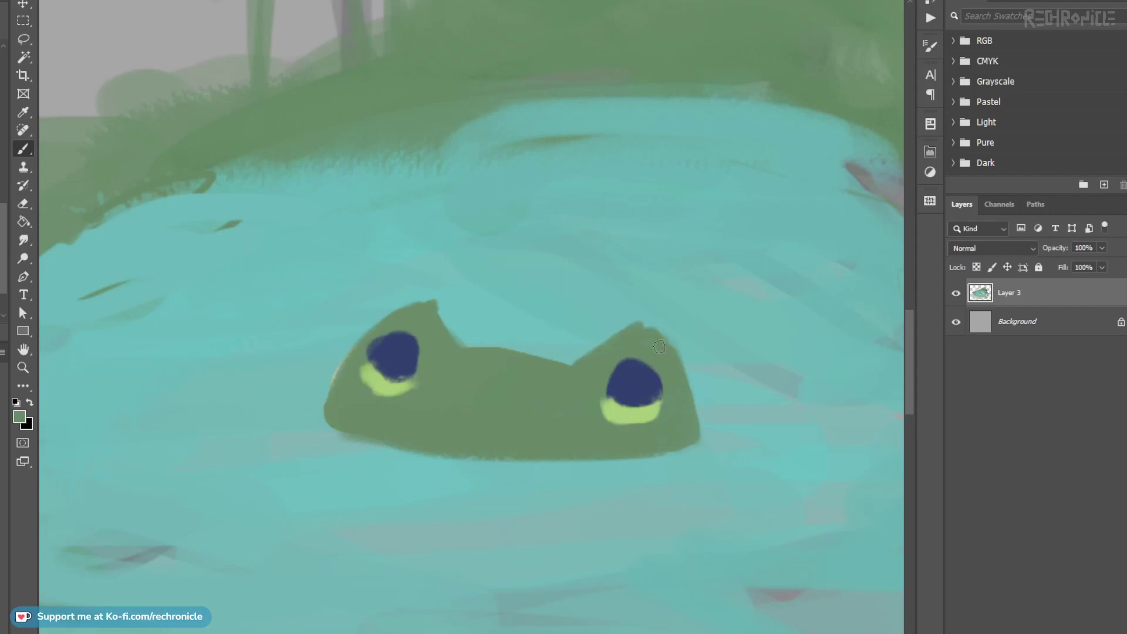
Step: Paint small green grass tufts along the pond's upper-left shoreline and extend the bank's green down its left edge
{"action": "left_click_drag", "start_coordinate": [492, 412], "coordinate": [387, 414]}
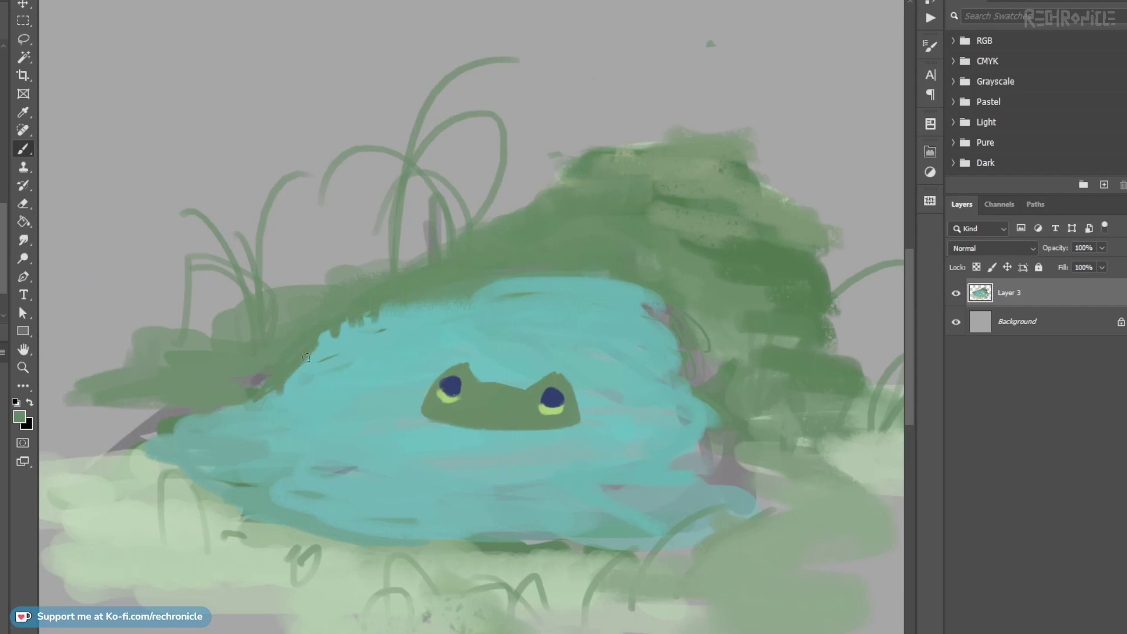
{"action": "scroll", "coordinate": [295, 397], "scroll_direction": "down", "scroll_amount": 3}
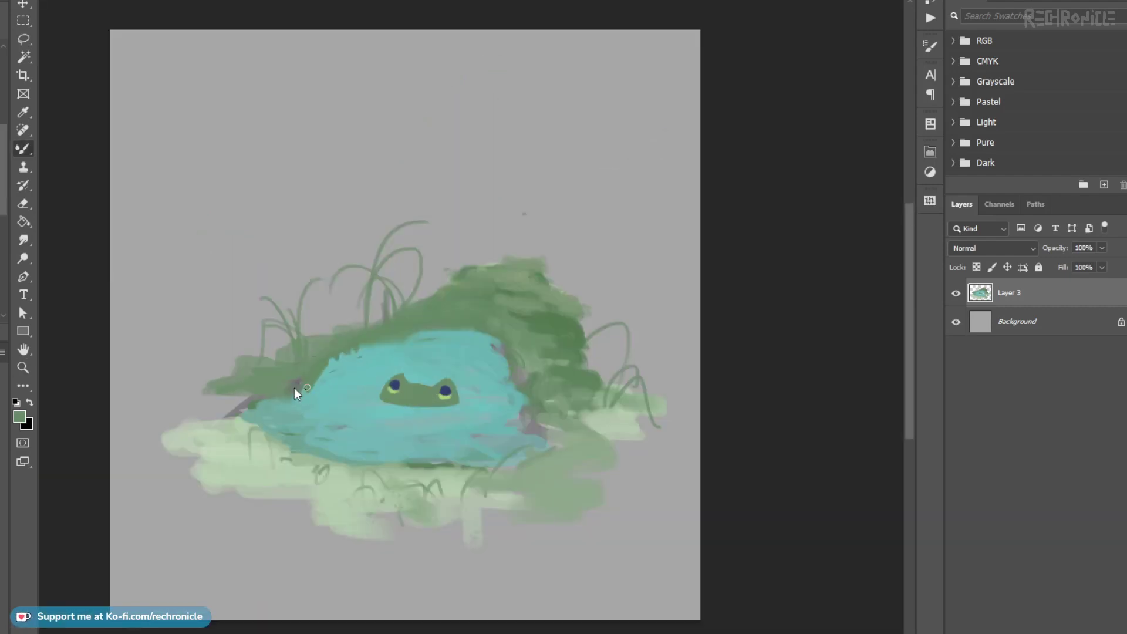
{"action": "left_click_drag", "start_coordinate": [288, 401], "coordinate": [247, 411]}
Step: Thicken the hill's right slope with green strokes and paint a curved grass blade on the right bank
{"action": "mouse_move", "coordinate": [514, 300]}
{"action": "left_mouse_down"}
{"action": "mouse_move", "coordinate": [489, 292]}
{"action": "mouse_move", "coordinate": [542, 273]}
{"action": "mouse_move", "coordinate": [545, 302]}
{"action": "mouse_move", "coordinate": [574, 336]}
{"action": "mouse_move", "coordinate": [569, 350]}
{"action": "mouse_move", "coordinate": [596, 363]}
{"action": "mouse_move", "coordinate": [584, 371]}
{"action": "mouse_move", "coordinate": [606, 406]}
{"action": "mouse_move", "coordinate": [592, 396]}
{"action": "mouse_move", "coordinate": [617, 400]}
{"action": "mouse_move", "coordinate": [630, 365]}
{"action": "mouse_move", "coordinate": [659, 361]}
{"action": "left_mouse_up"}
{"action": "left_click", "coordinate": [617, 399], "text": "alt"}
{"action": "key", "text": "ctrl+z"}
{"action": "mouse_move", "coordinate": [610, 421]}
{"action": "left_mouse_down"}
{"action": "mouse_move", "coordinate": [615, 373]}
{"action": "mouse_move", "coordinate": [652, 337]}
{"action": "left_mouse_up"}
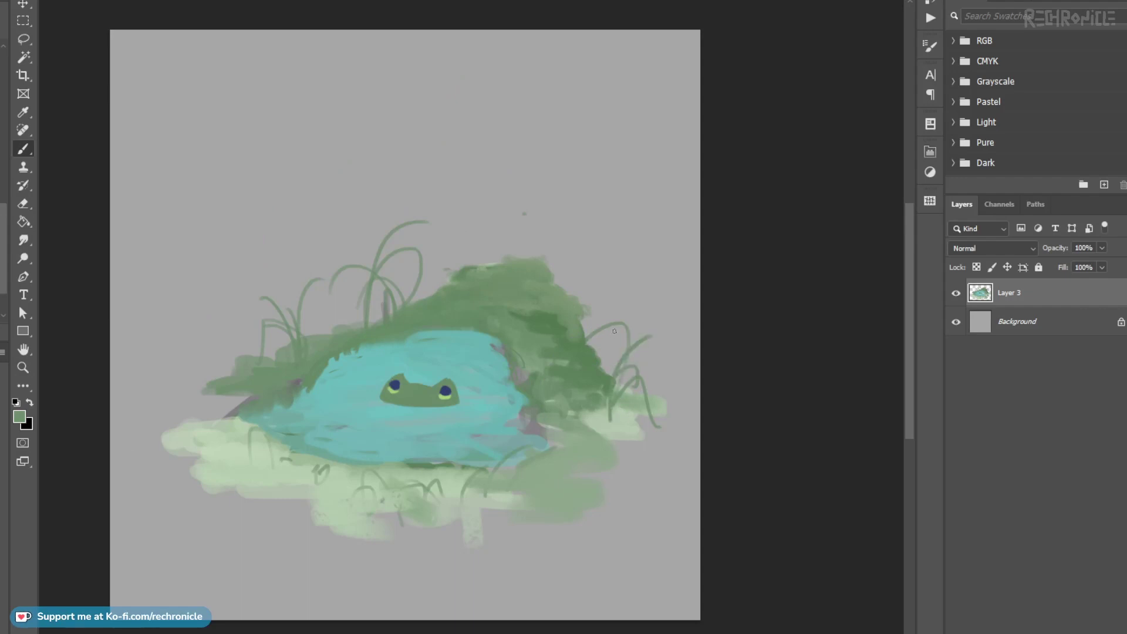
Step: Paint cream flower heads on the right bank's stems and blend lighter green strokes across the hilltop
{"action": "mouse_move", "coordinate": [627, 348]}
{"action": "left_mouse_down"}
{"action": "mouse_move", "coordinate": [634, 335]}
{"action": "mouse_move", "coordinate": [740, 377]}
{"action": "mouse_move", "coordinate": [626, 318]}
{"action": "mouse_move", "coordinate": [651, 336]}
{"action": "mouse_move", "coordinate": [602, 320]}
{"action": "left_mouse_up"}
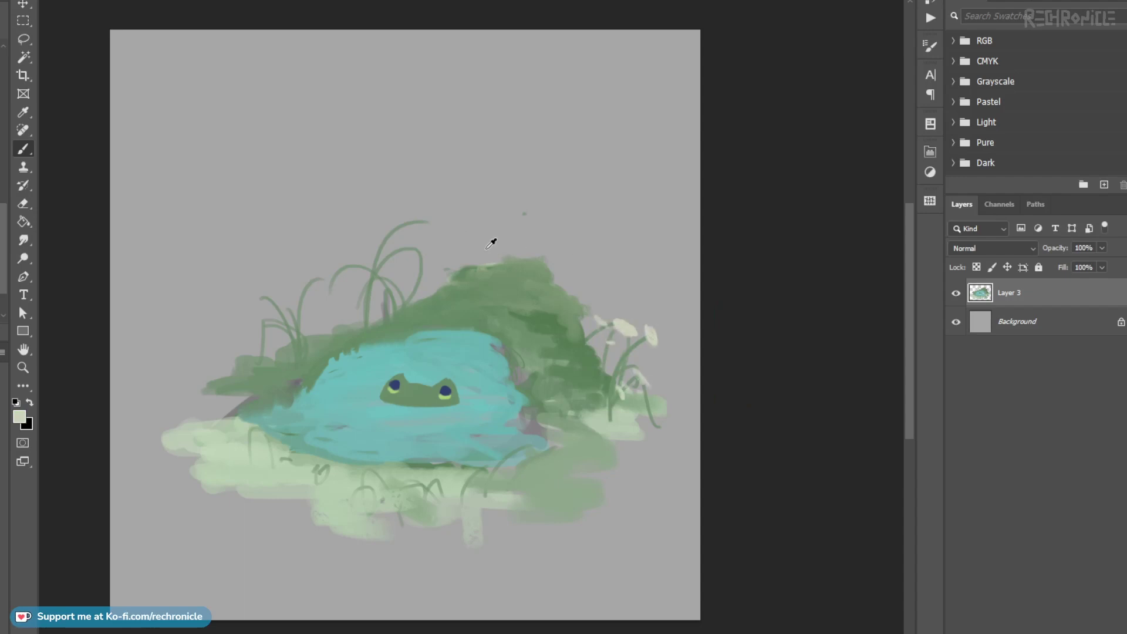
{"action": "left_click_drag", "start_coordinate": [488, 274], "coordinate": [472, 275]}
{"action": "mouse_move", "coordinate": [468, 293]}
{"action": "left_mouse_down"}
{"action": "mouse_move", "coordinate": [487, 281]}
{"action": "mouse_move", "coordinate": [477, 269]}
{"action": "mouse_move", "coordinate": [498, 268]}
{"action": "left_mouse_up"}
{"action": "left_click", "coordinate": [469, 301], "text": "alt"}
{"action": "right_click", "coordinate": [513, 295], "text": "alt+shift"}
{"action": "left_click", "coordinate": [507, 301], "text": "alt"}
{"action": "mouse_move", "coordinate": [508, 284]}
{"action": "left_mouse_down"}
{"action": "mouse_move", "coordinate": [464, 277]}
{"action": "mouse_move", "coordinate": [529, 265]}
{"action": "left_mouse_up"}
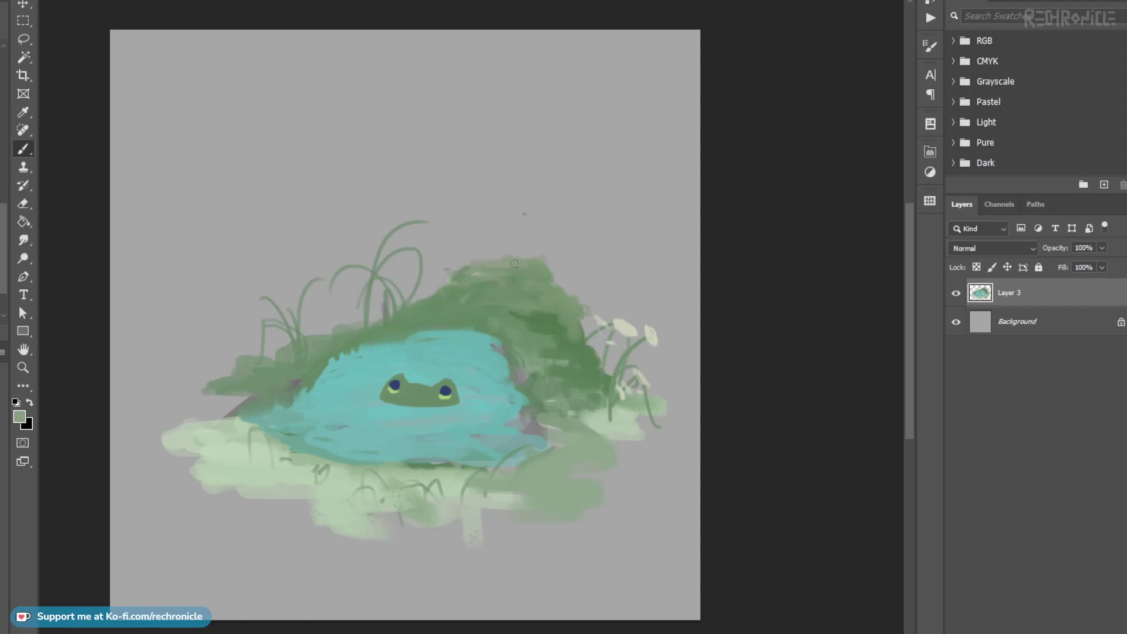
{"action": "left_click_drag", "start_coordinate": [461, 283], "coordinate": [460, 290]}
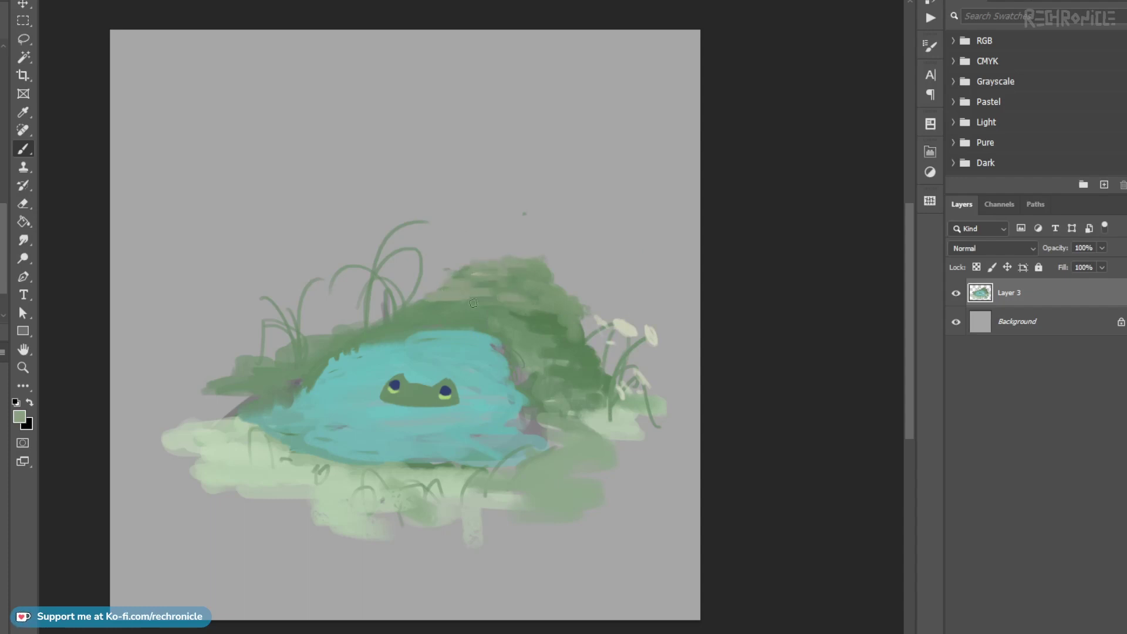
Step: Blend mid-green strokes over the dark patches on the hill's right slope
{"action": "left_click", "coordinate": [446, 303], "text": "alt"}
{"action": "left_click", "coordinate": [547, 305], "text": "alt"}
{"action": "mouse_move", "coordinate": [508, 298]}
{"action": "left_mouse_down"}
{"action": "mouse_move", "coordinate": [553, 317]}
{"action": "mouse_move", "coordinate": [555, 339]}
{"action": "mouse_move", "coordinate": [565, 334]}
{"action": "left_mouse_up"}
{"action": "left_click", "coordinate": [539, 307], "text": "alt"}
{"action": "left_click", "coordinate": [559, 313], "text": "alt"}
{"action": "left_click", "coordinate": [534, 345], "text": "alt"}
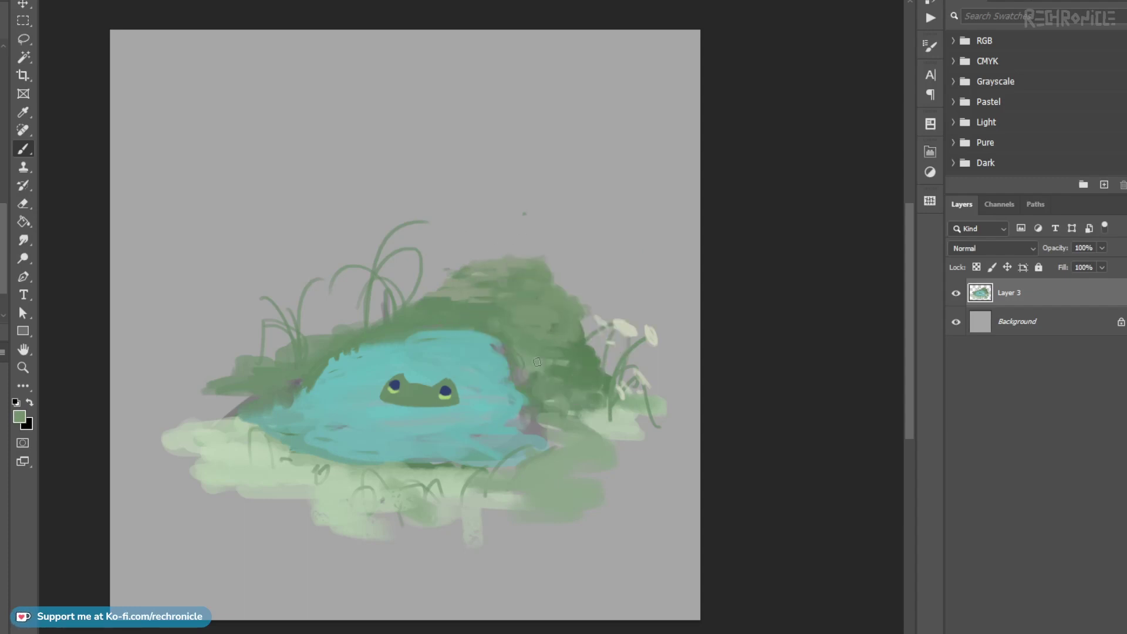
Step: Extend the pond's turquoise water over the gaps along its right shore
{"action": "left_click", "coordinate": [512, 356], "text": "alt"}
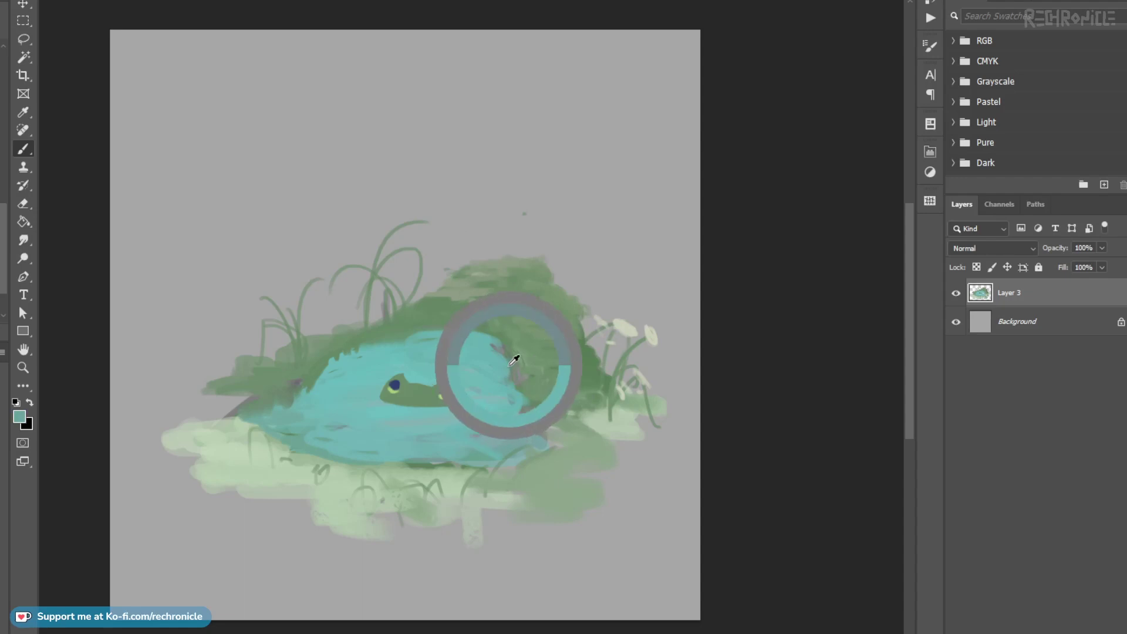
{"action": "left_click", "coordinate": [495, 370], "text": "alt"}
{"action": "left_click", "coordinate": [503, 401], "text": "alt"}
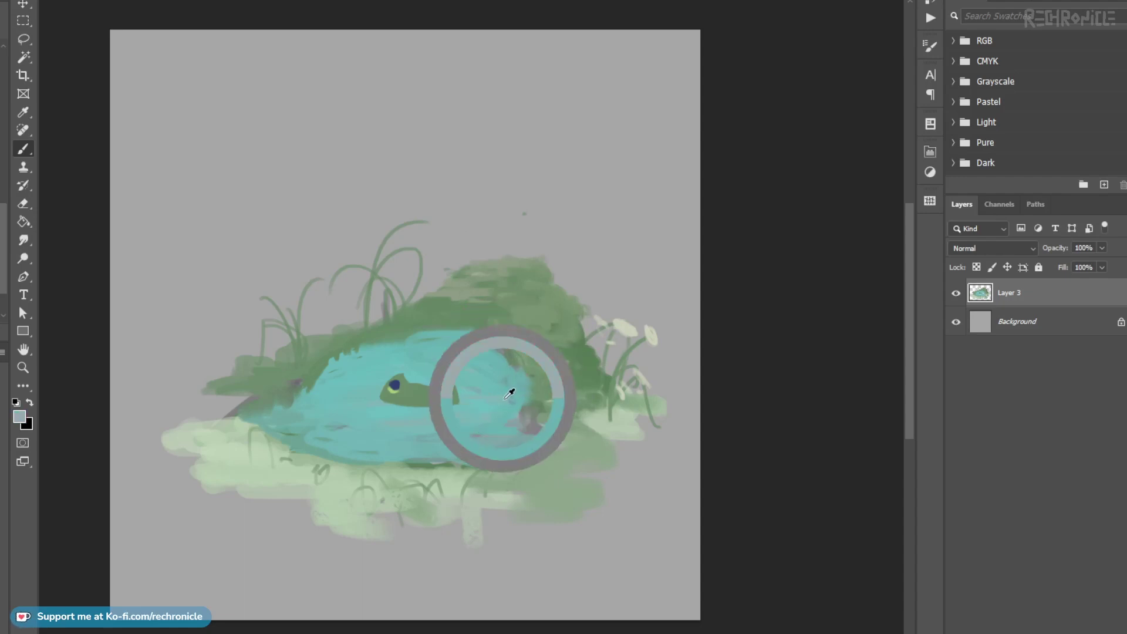
{"action": "left_click", "coordinate": [535, 431], "text": "alt"}
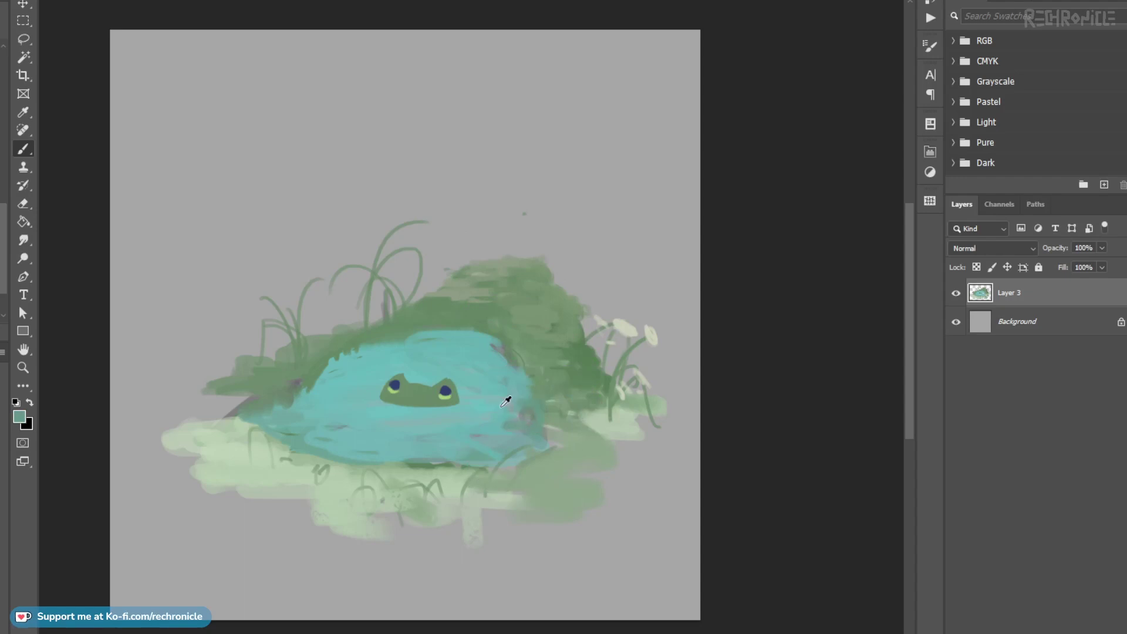
Step: Rework the pond's lower and left shoreline with turquoise strokes, pushing the water slightly over the light bank
{"action": "left_click", "coordinate": [488, 453], "text": "alt"}
{"action": "left_click", "coordinate": [429, 458], "text": "alt"}
{"action": "left_click_drag", "start_coordinate": [403, 464], "coordinate": [474, 469]}
{"action": "left_click", "coordinate": [323, 445], "text": "alt"}
{"action": "left_click", "coordinate": [264, 432], "text": "alt"}
{"action": "left_click", "coordinate": [276, 410], "text": "alt"}
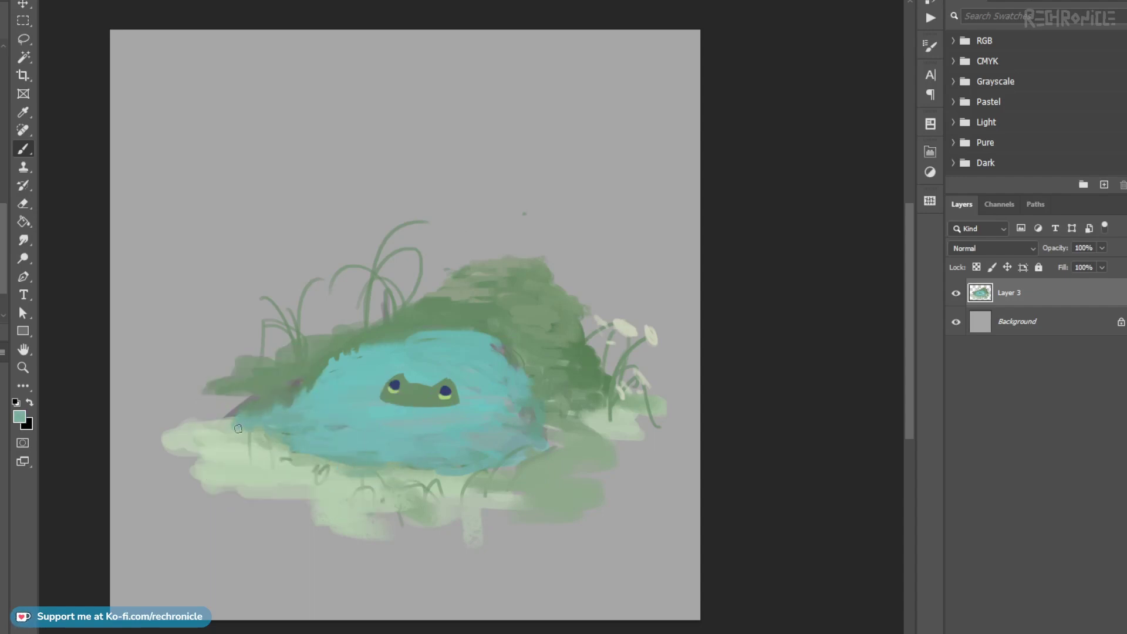
Step: Paint a dark brown shadow under the hill's overhang along the pond's upper edge, using a lasso selection
{"action": "key", "text": "l"}
{"action": "mouse_move", "coordinate": [439, 315]}
{"action": "left_mouse_down"}
{"action": "mouse_move", "coordinate": [361, 339]}
{"action": "mouse_move", "coordinate": [294, 389]}
{"action": "mouse_move", "coordinate": [388, 344]}
{"action": "mouse_move", "coordinate": [496, 320]}
{"action": "left_mouse_up"}
{"action": "key", "text": "b"}
{"action": "mouse_move", "coordinate": [486, 325]}
{"action": "left_mouse_down"}
{"action": "mouse_move", "coordinate": [449, 322]}
{"action": "mouse_move", "coordinate": [364, 348]}
{"action": "mouse_move", "coordinate": [437, 337]}
{"action": "left_mouse_up"}
{"action": "key", "text": "ctrl+d"}
{"action": "left_click", "coordinate": [498, 303], "text": "alt"}
{"action": "mouse_move", "coordinate": [490, 317]}
{"action": "left_mouse_down"}
{"action": "mouse_move", "coordinate": [417, 309]}
{"action": "mouse_move", "coordinate": [427, 315]}
{"action": "mouse_move", "coordinate": [394, 323]}
{"action": "mouse_move", "coordinate": [434, 318]}
{"action": "mouse_move", "coordinate": [500, 339]}
{"action": "mouse_move", "coordinate": [446, 325]}
{"action": "left_mouse_up"}
{"action": "left_click", "coordinate": [395, 336], "text": "alt"}
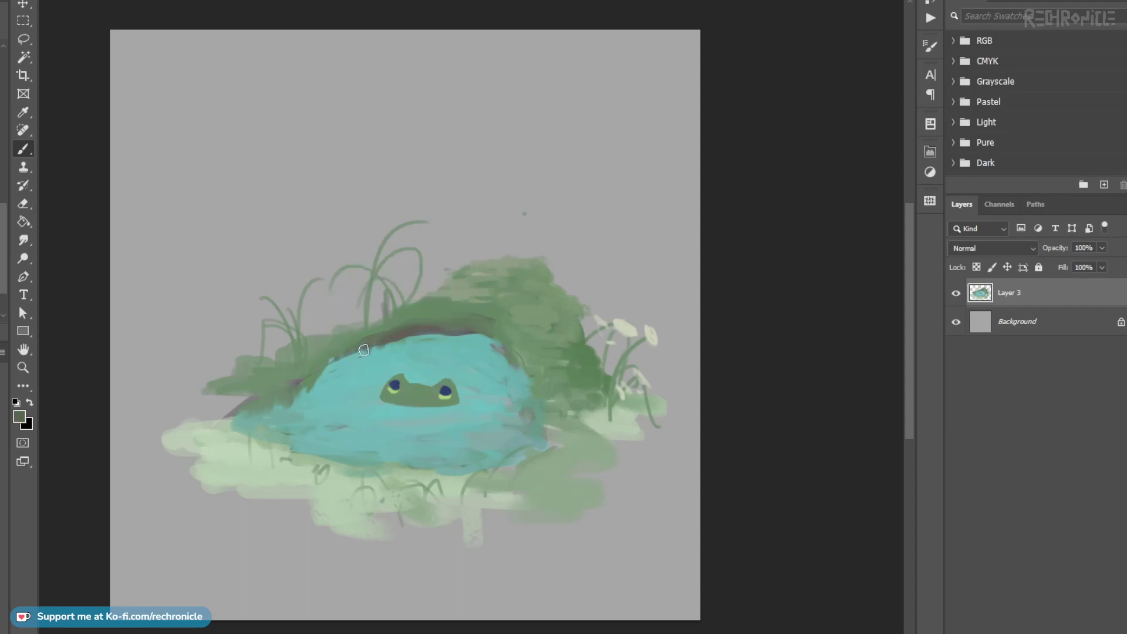
Step: Texture the dark shadow down the pond's left shore, trim it with turquoise, and extend the left bank's green outward
{"action": "left_click_drag", "start_coordinate": [302, 385], "coordinate": [274, 416]}
{"action": "mouse_move", "coordinate": [336, 361]}
{"action": "left_mouse_down"}
{"action": "mouse_move", "coordinate": [273, 412]}
{"action": "mouse_move", "coordinate": [345, 344]}
{"action": "left_mouse_up"}
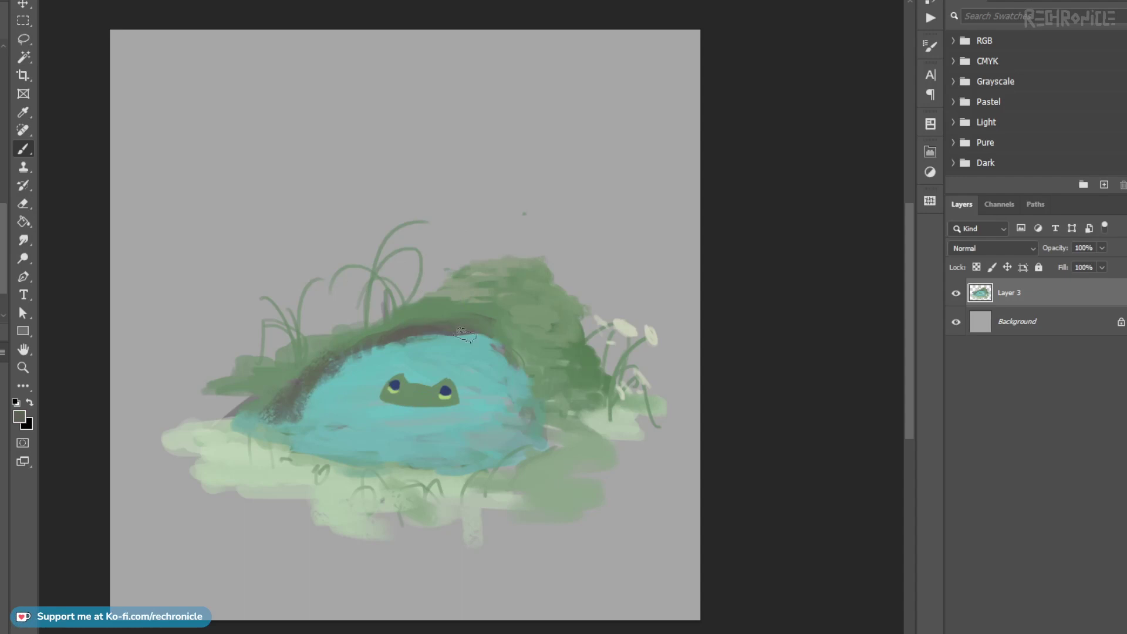
{"action": "left_click", "coordinate": [368, 360], "text": "alt"}
{"action": "left_click_drag", "start_coordinate": [335, 384], "coordinate": [290, 418]}
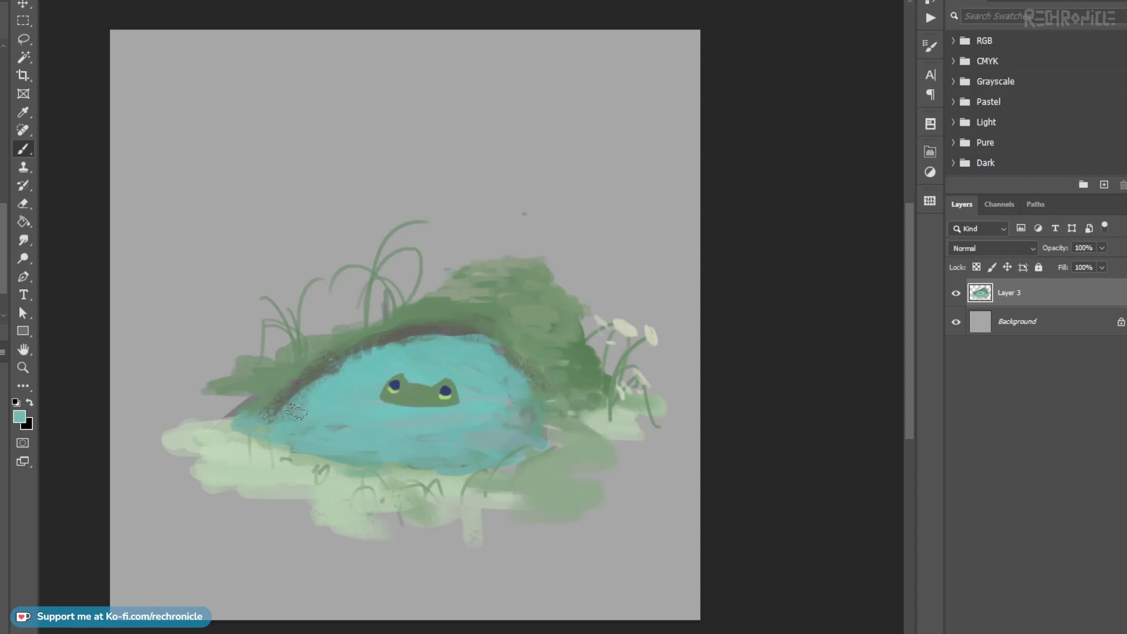
{"action": "left_click", "coordinate": [317, 374], "text": "alt"}
{"action": "mouse_move", "coordinate": [236, 395]}
{"action": "left_mouse_down"}
{"action": "mouse_move", "coordinate": [196, 411]}
{"action": "mouse_move", "coordinate": [224, 368]}
{"action": "left_mouse_up"}
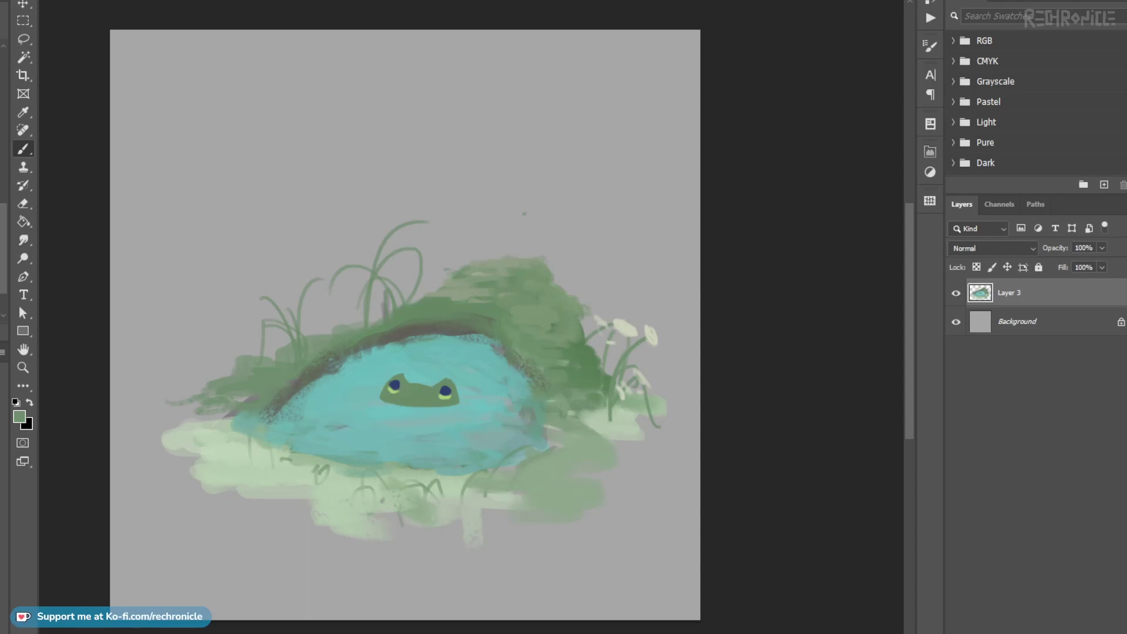
Step: Paint pale green flower heads on the tall stems behind the pond and on the right and lower bank plants
{"action": "left_click_drag", "start_coordinate": [385, 261], "coordinate": [401, 305]}
{"action": "left_click", "coordinate": [349, 393], "text": "alt"}
{"action": "mouse_move", "coordinate": [289, 363]}
{"action": "left_mouse_down"}
{"action": "mouse_move", "coordinate": [269, 371]}
{"action": "mouse_move", "coordinate": [311, 339]}
{"action": "mouse_move", "coordinate": [298, 315]}
{"action": "mouse_move", "coordinate": [280, 372]}
{"action": "mouse_move", "coordinate": [292, 340]}
{"action": "mouse_move", "coordinate": [350, 324]}
{"action": "left_mouse_up"}
{"action": "key", "text": "ctrl+z"}
{"action": "mouse_move", "coordinate": [328, 331]}
{"action": "left_mouse_down"}
{"action": "mouse_move", "coordinate": [352, 337]}
{"action": "mouse_move", "coordinate": [395, 320]}
{"action": "mouse_move", "coordinate": [371, 340]}
{"action": "left_mouse_up"}
{"action": "mouse_move", "coordinate": [432, 302]}
{"action": "left_mouse_down"}
{"action": "mouse_move", "coordinate": [453, 304]}
{"action": "mouse_move", "coordinate": [435, 264]}
{"action": "left_mouse_up"}
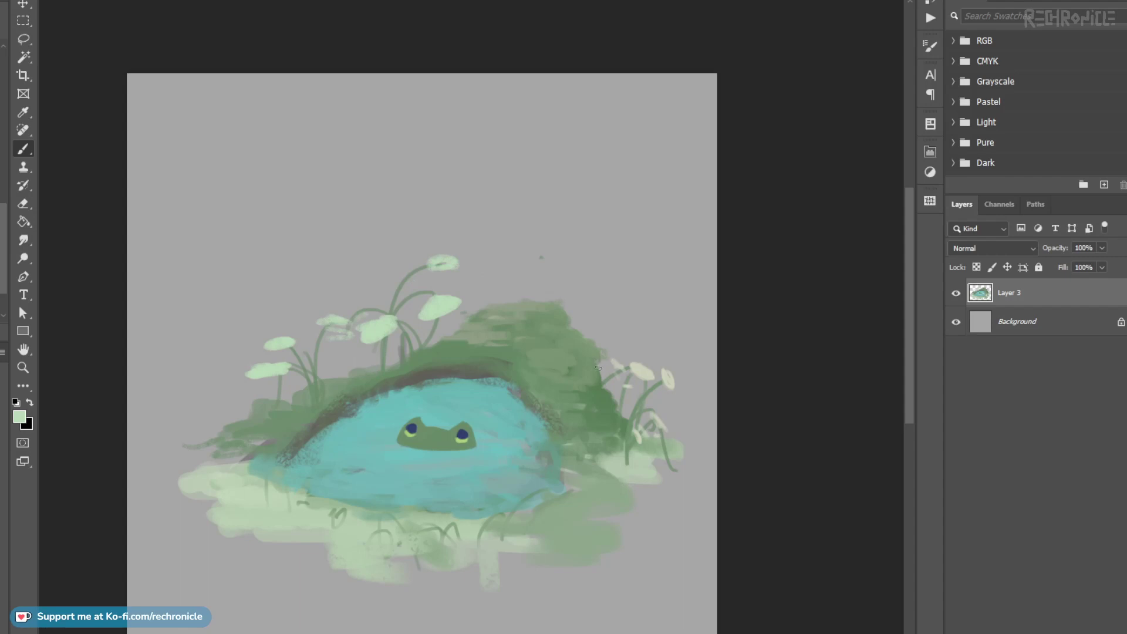
{"action": "left_click_drag", "start_coordinate": [641, 394], "coordinate": [607, 389]}
{"action": "left_click_drag", "start_coordinate": [657, 438], "coordinate": [707, 455]}
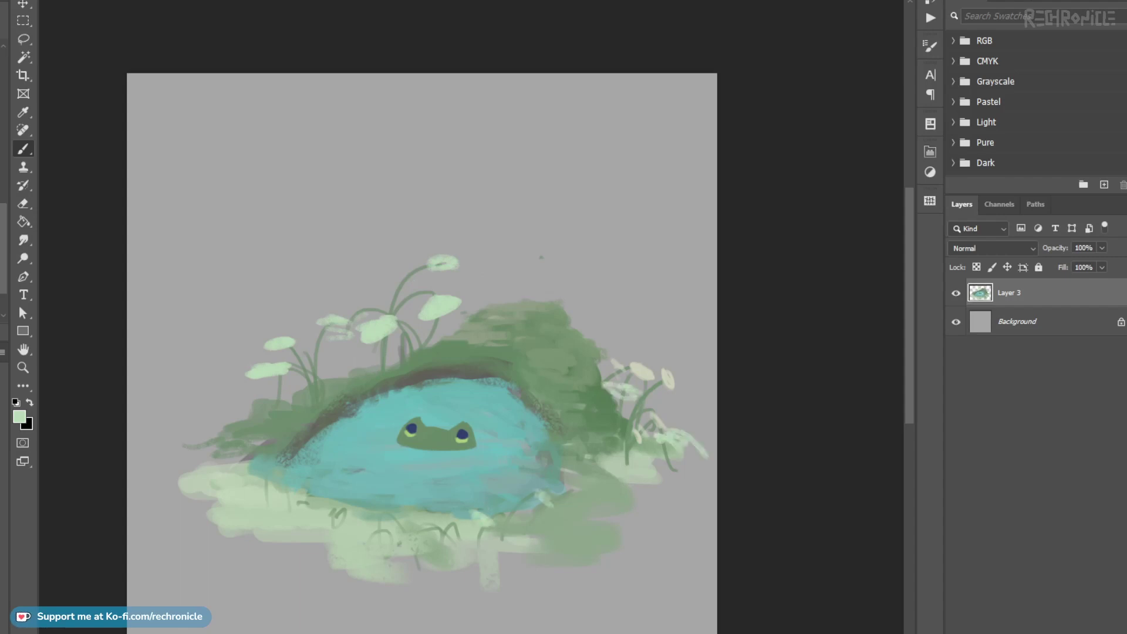
Step: Extend the turquoise water over the lower-left bank and blend its edges with the Mixer Brush
{"action": "left_click", "coordinate": [418, 491], "text": "alt"}
{"action": "mouse_move", "coordinate": [354, 513]}
{"action": "left_mouse_down"}
{"action": "mouse_move", "coordinate": [369, 531]}
{"action": "mouse_move", "coordinate": [339, 514]}
{"action": "mouse_move", "coordinate": [367, 520]}
{"action": "mouse_move", "coordinate": [252, 519]}
{"action": "mouse_move", "coordinate": [347, 529]}
{"action": "mouse_move", "coordinate": [359, 514]}
{"action": "left_mouse_up"}
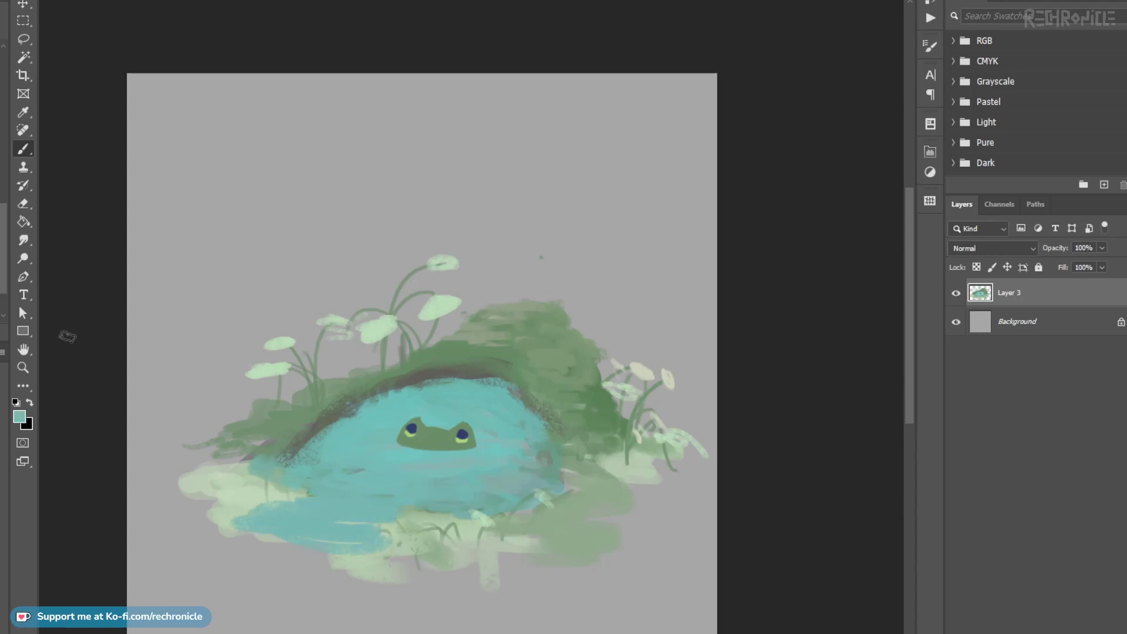
{"action": "left_click", "coordinate": [386, 496], "text": "alt"}
{"action": "mouse_move", "coordinate": [363, 491]}
{"action": "left_mouse_down"}
{"action": "mouse_move", "coordinate": [267, 548]}
{"action": "mouse_move", "coordinate": [303, 554]}
{"action": "left_mouse_up"}
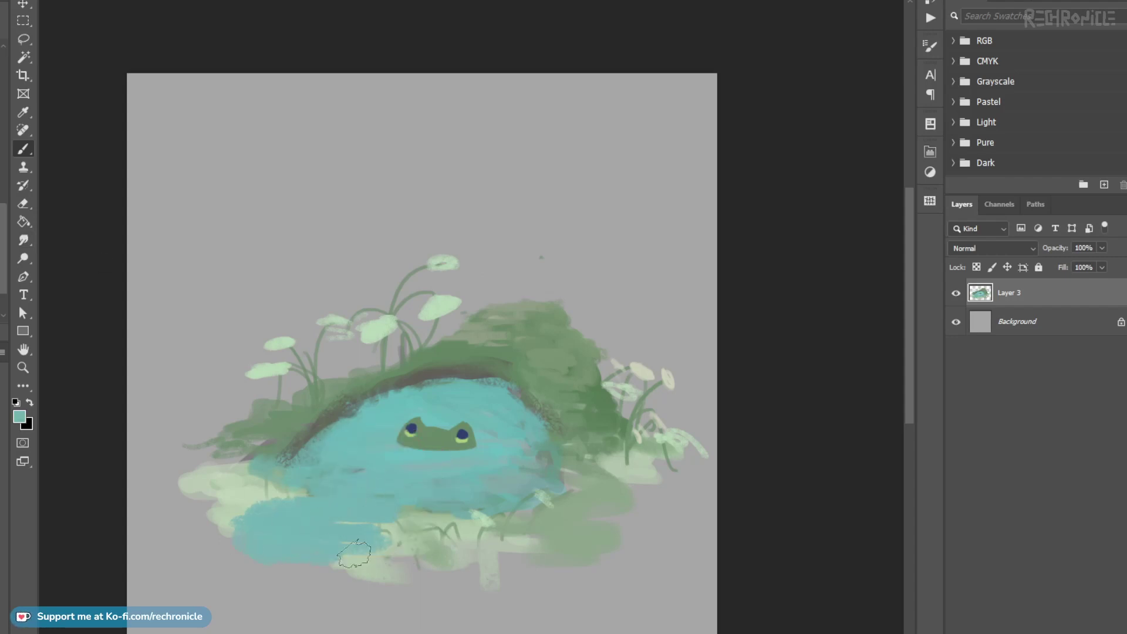
{"action": "key", "text": "shift+b"}
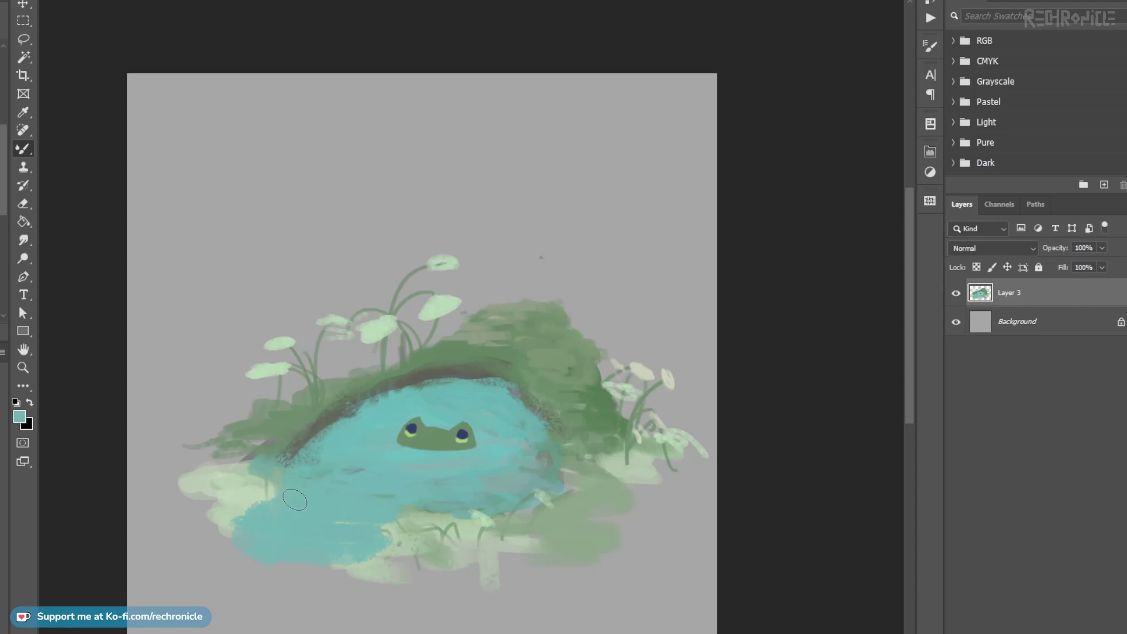
{"action": "mouse_move", "coordinate": [268, 494]}
{"action": "left_mouse_down"}
{"action": "mouse_move", "coordinate": [229, 539]}
{"action": "mouse_move", "coordinate": [265, 571]}
{"action": "mouse_move", "coordinate": [378, 555]}
{"action": "mouse_move", "coordinate": [346, 575]}
{"action": "mouse_move", "coordinate": [373, 517]}
{"action": "mouse_move", "coordinate": [356, 539]}
{"action": "left_mouse_up"}
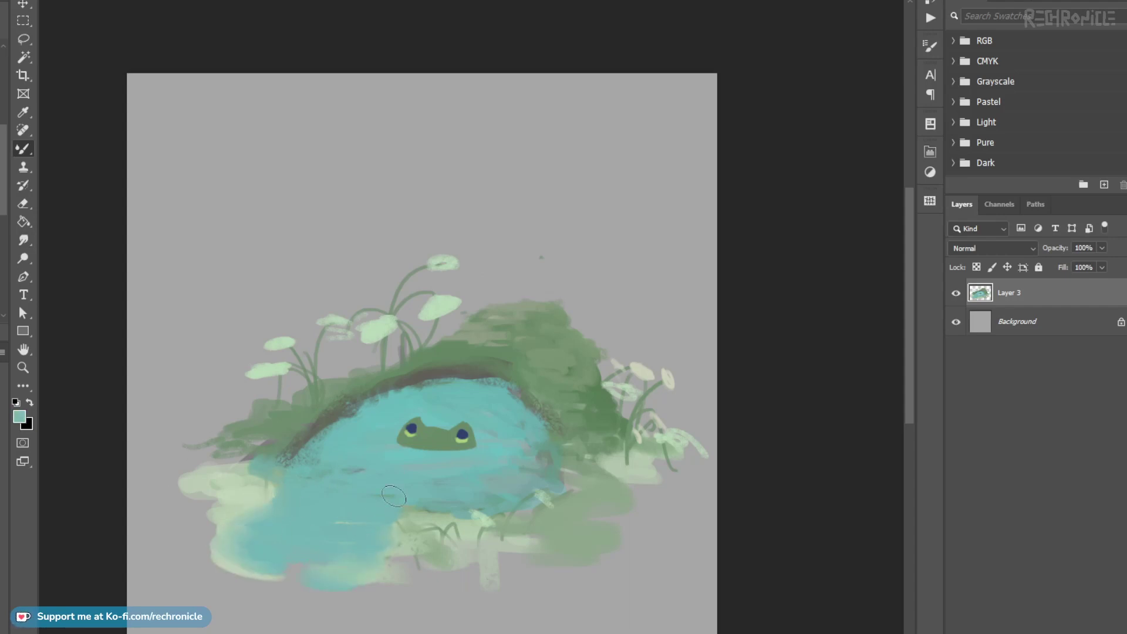
Step: Brush light cyan and pale yellow-green highlights into the water behind and beside the frog
{"action": "right_click", "coordinate": [506, 468], "text": "alt+shift"}
{"action": "left_click_drag", "start_coordinate": [512, 451], "coordinate": [501, 472]}
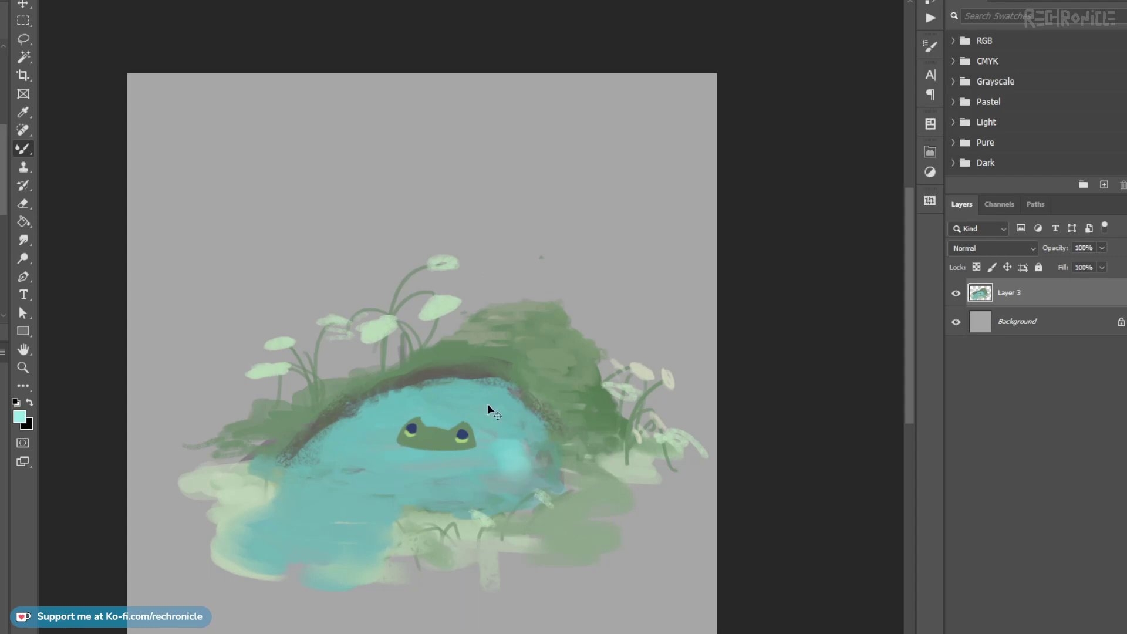
{"action": "left_click_drag", "start_coordinate": [507, 411], "coordinate": [517, 456]}
{"action": "left_click_drag", "start_coordinate": [348, 465], "coordinate": [362, 468]}
{"action": "mouse_move", "coordinate": [407, 409]}
{"action": "left_mouse_down"}
{"action": "mouse_move", "coordinate": [444, 414]}
{"action": "mouse_move", "coordinate": [465, 390]}
{"action": "mouse_move", "coordinate": [498, 477]}
{"action": "left_mouse_up"}
{"action": "key", "text": "ctrl+z"}
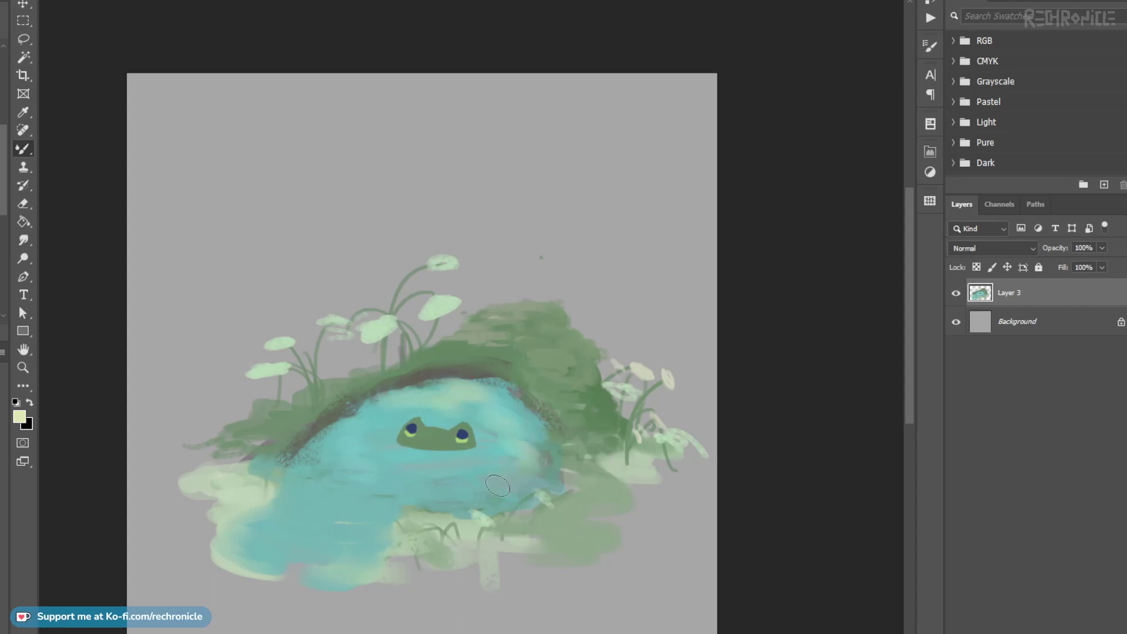
Step: Blend pale and turquoise strokes through the water around the frog and along the lower shore
{"action": "left_click_drag", "start_coordinate": [353, 459], "coordinate": [340, 449]}
{"action": "left_click_drag", "start_coordinate": [335, 492], "coordinate": [313, 506]}
{"action": "left_click_drag", "start_coordinate": [424, 474], "coordinate": [442, 483]}
{"action": "left_click_drag", "start_coordinate": [496, 492], "coordinate": [511, 486]}
{"action": "left_click_drag", "start_coordinate": [544, 449], "coordinate": [532, 455]}
{"action": "left_click", "coordinate": [390, 490], "text": "alt"}
{"action": "mouse_move", "coordinate": [351, 498]}
{"action": "left_mouse_down"}
{"action": "mouse_move", "coordinate": [339, 511]}
{"action": "mouse_move", "coordinate": [334, 492]}
{"action": "mouse_move", "coordinate": [361, 449]}
{"action": "left_mouse_up"}
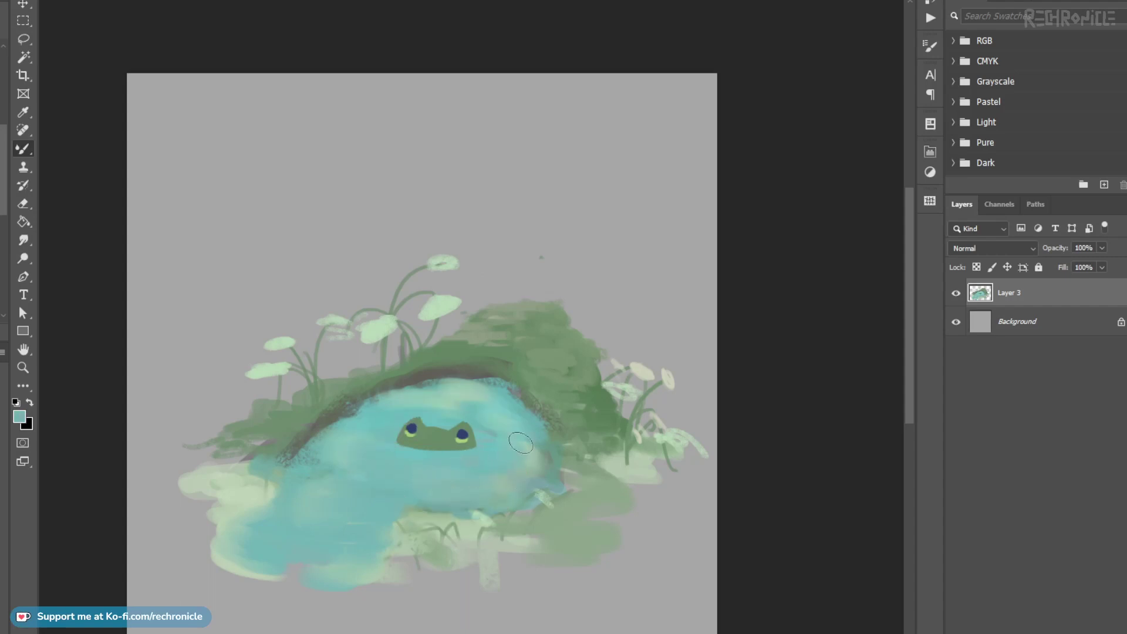
Step: Add small near-white highlights to both of the frog's dark blue eyes
{"action": "scroll", "coordinate": [439, 411], "scroll_direction": "up", "scroll_amount": 4}
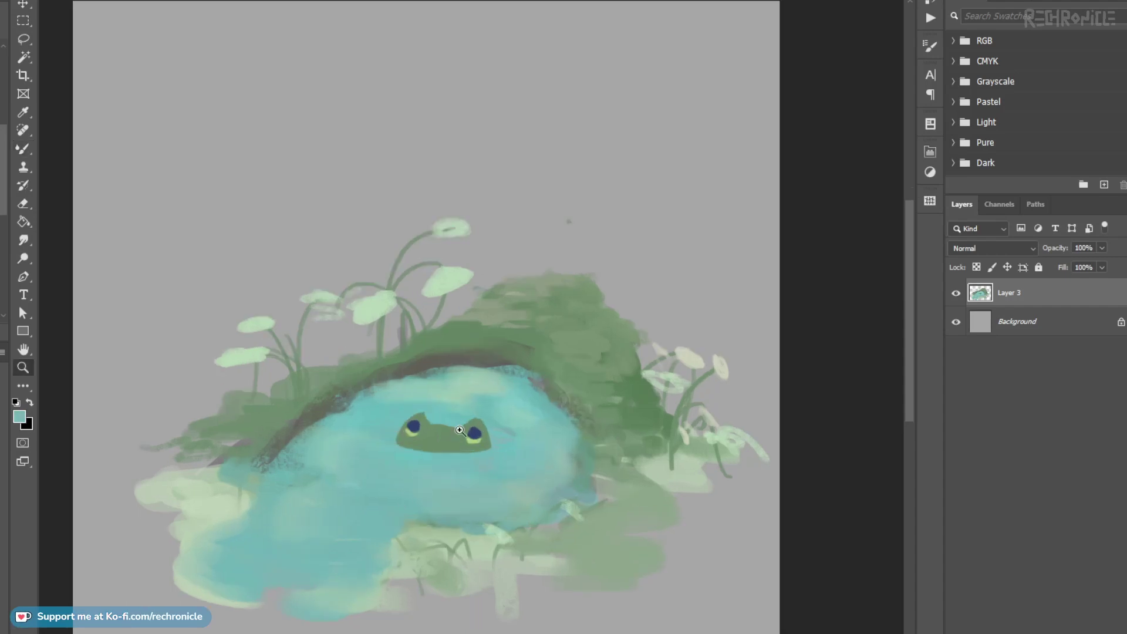
{"action": "right_click", "coordinate": [439, 423], "text": "alt+shift"}
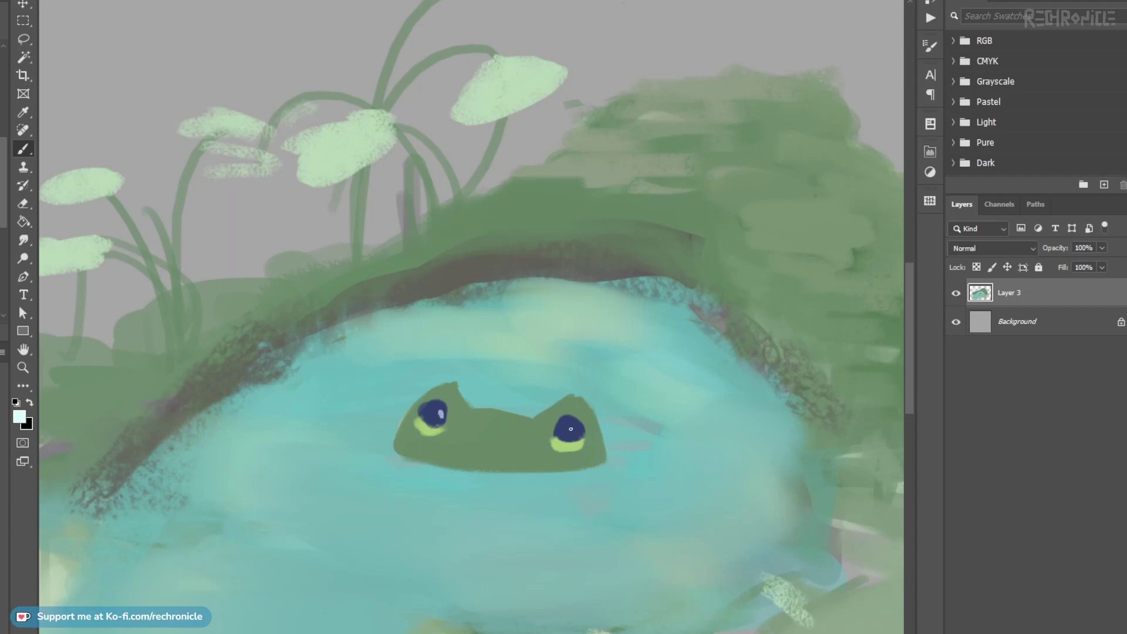
{"action": "key", "text": "z"}
{"action": "mouse_move", "coordinate": [597, 435]}
{"action": "left_mouse_down"}
{"action": "mouse_move", "coordinate": [593, 453]}
{"action": "mouse_move", "coordinate": [527, 429]}
{"action": "left_mouse_up"}
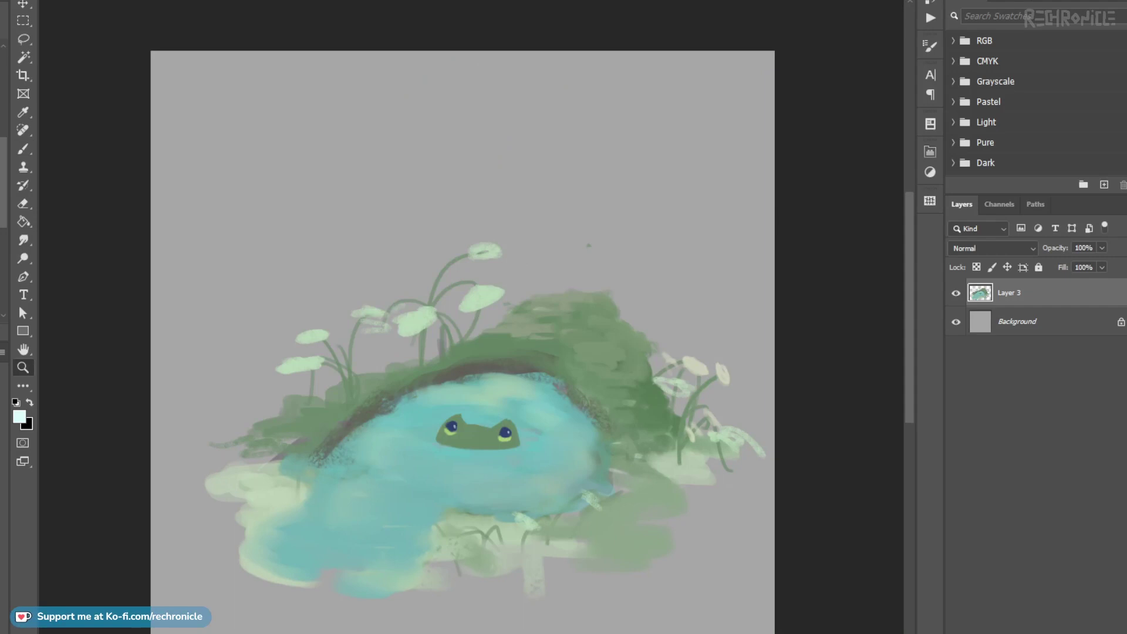
Step: Extend the lower edge of the frog's head into the water with the head's green
{"action": "left_click", "coordinate": [467, 404]}
{"action": "key", "text": "b"}
{"action": "left_click", "coordinate": [432, 449], "text": "alt"}
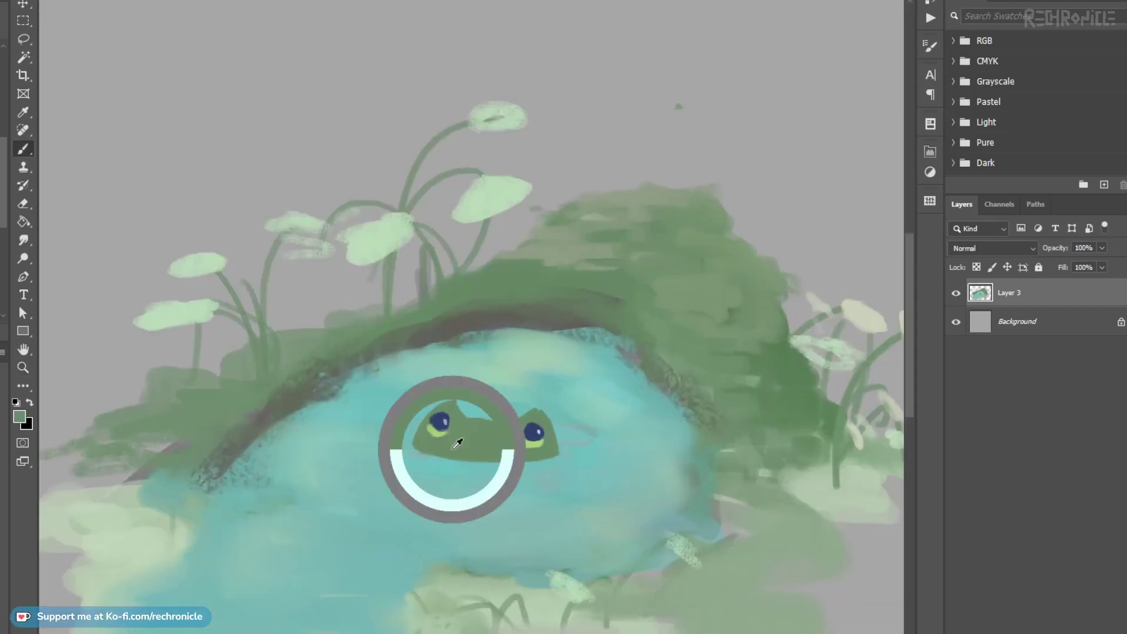
{"action": "left_click_drag", "start_coordinate": [429, 451], "coordinate": [514, 457]}
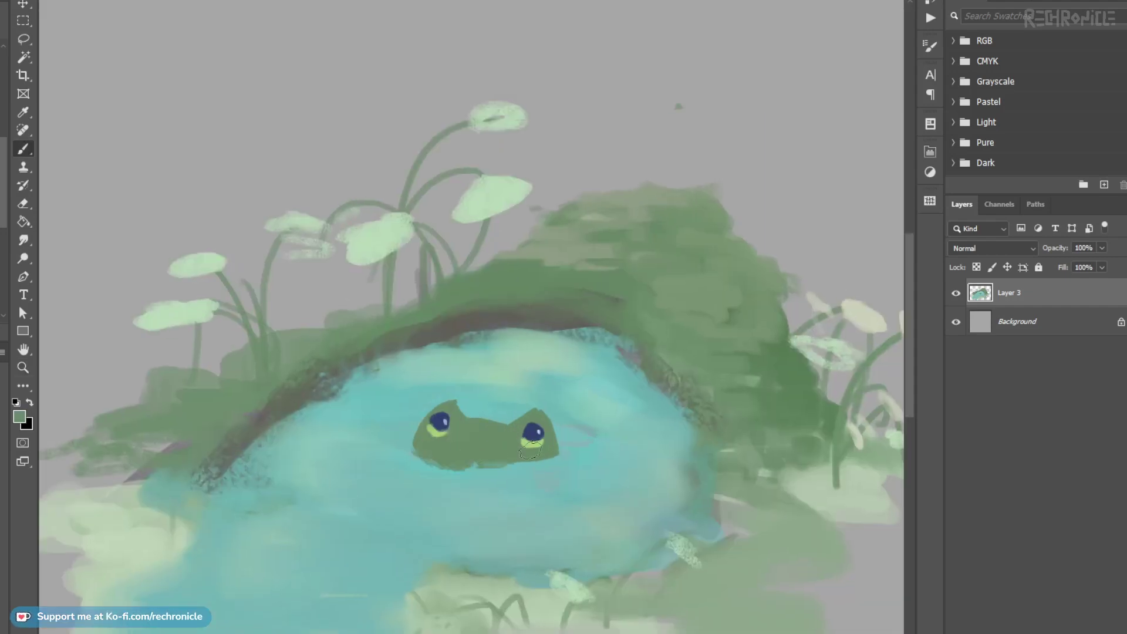
Step: Shade the left half of the frog's face with darker olive green and tidy the head's waterline
{"action": "left_click_drag", "start_coordinate": [474, 435], "coordinate": [502, 445]}
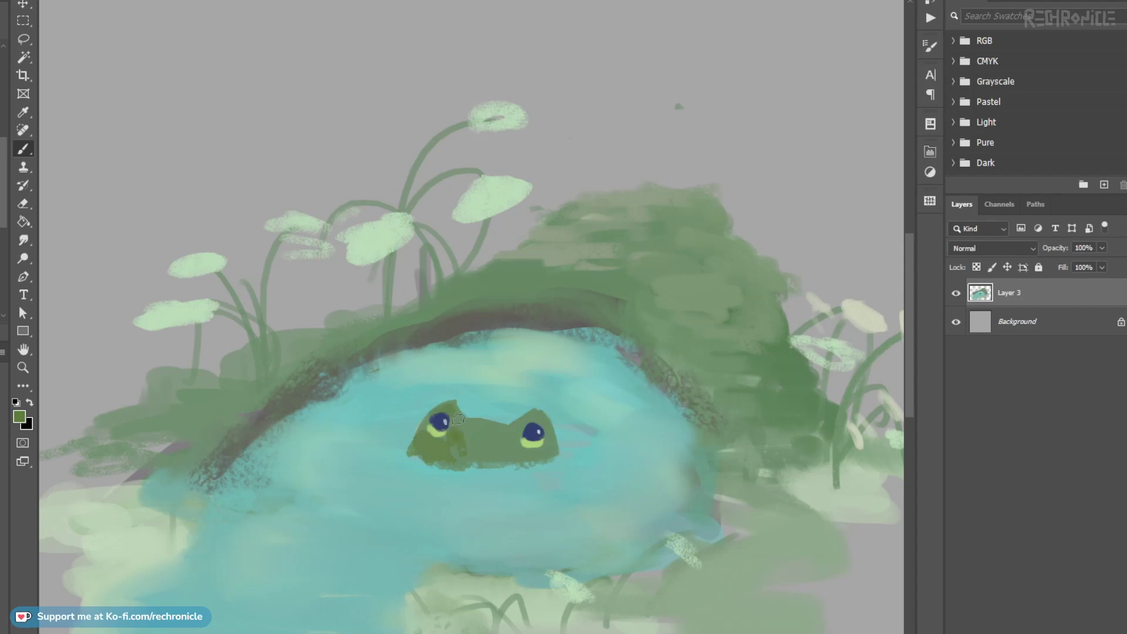
{"action": "left_click_drag", "start_coordinate": [456, 444], "coordinate": [477, 433]}
{"action": "mouse_move", "coordinate": [488, 471]}
{"action": "left_mouse_down"}
{"action": "mouse_move", "coordinate": [424, 463]}
{"action": "mouse_move", "coordinate": [518, 472]}
{"action": "mouse_move", "coordinate": [466, 485]}
{"action": "mouse_move", "coordinate": [487, 469]}
{"action": "left_mouse_up"}
{"action": "key", "text": "ctrl+z"}
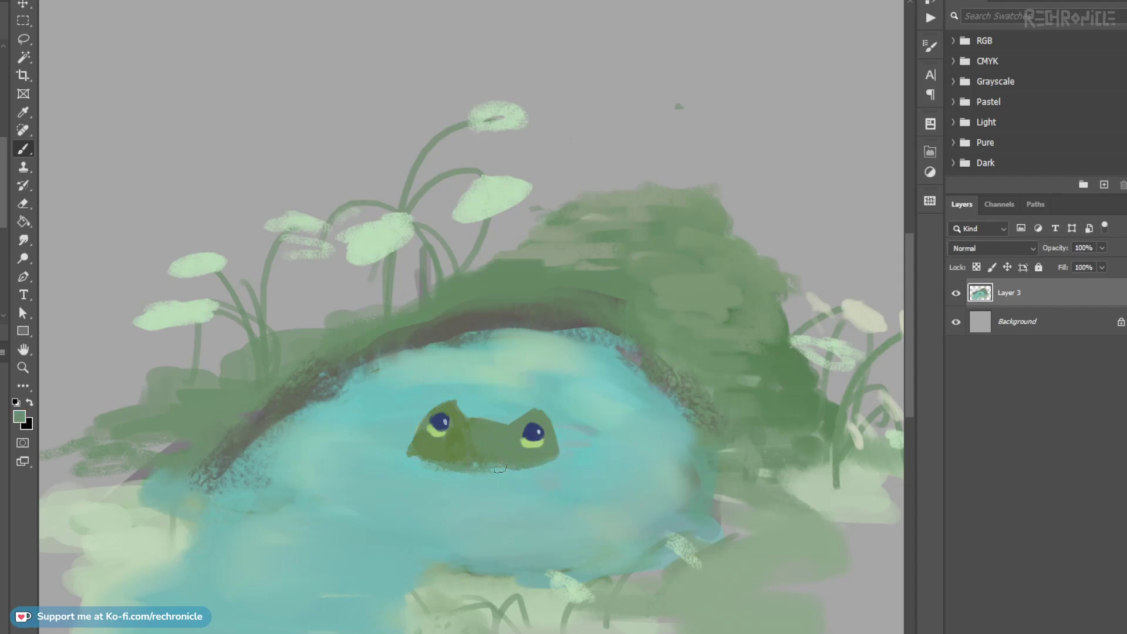
{"action": "left_click", "coordinate": [400, 455], "text": "alt"}
{"action": "key", "text": "z"}
{"action": "left_click_drag", "start_coordinate": [473, 490], "coordinate": [431, 440]}
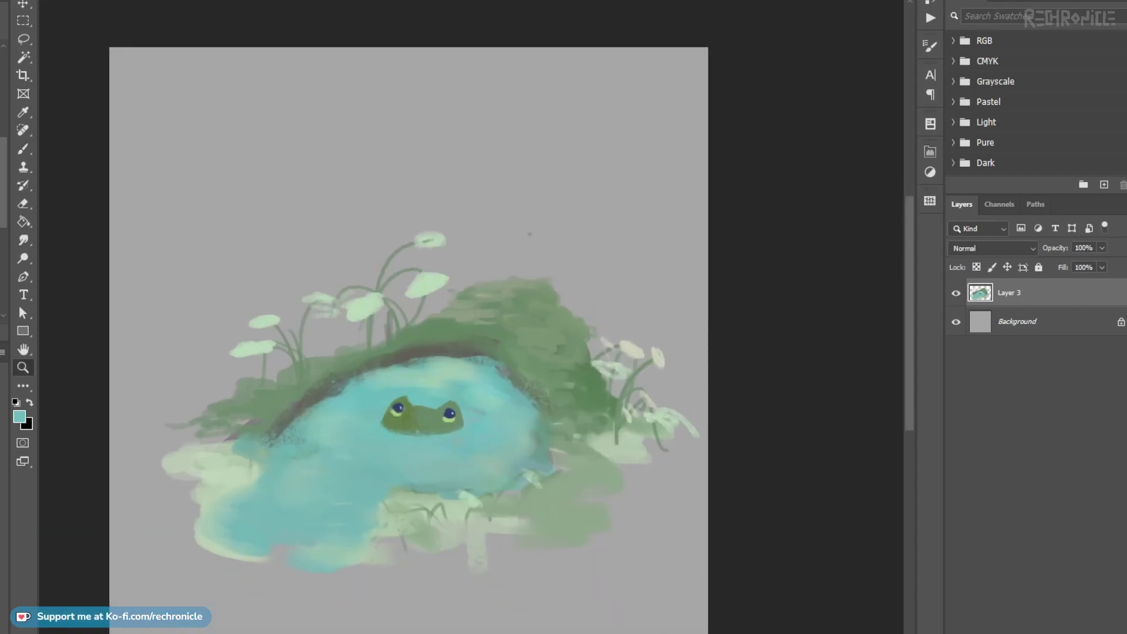
Step: Lasso a reflection shape in the water directly beneath the frog's head and enlarge the brush
{"action": "left_click", "coordinate": [386, 452]}
{"action": "key", "text": "l"}
{"action": "mouse_move", "coordinate": [379, 405]}
{"action": "left_mouse_down"}
{"action": "mouse_move", "coordinate": [378, 454]}
{"action": "mouse_move", "coordinate": [431, 461]}
{"action": "mouse_move", "coordinate": [506, 445]}
{"action": "mouse_move", "coordinate": [513, 422]}
{"action": "mouse_move", "coordinate": [496, 454]}
{"action": "mouse_move", "coordinate": [375, 441]}
{"action": "mouse_move", "coordinate": [370, 419]}
{"action": "mouse_move", "coordinate": [382, 454]}
{"action": "mouse_move", "coordinate": [504, 456]}
{"action": "mouse_move", "coordinate": [518, 424]}
{"action": "mouse_move", "coordinate": [519, 410]}
{"action": "mouse_move", "coordinate": [437, 420]}
{"action": "mouse_move", "coordinate": [379, 402]}
{"action": "left_mouse_up"}
{"action": "key", "text": "b"}
{"action": "key", "text": "bracketright"}
{"action": "key", "text": "bracketright"}
{"action": "key", "text": "bracketright"}
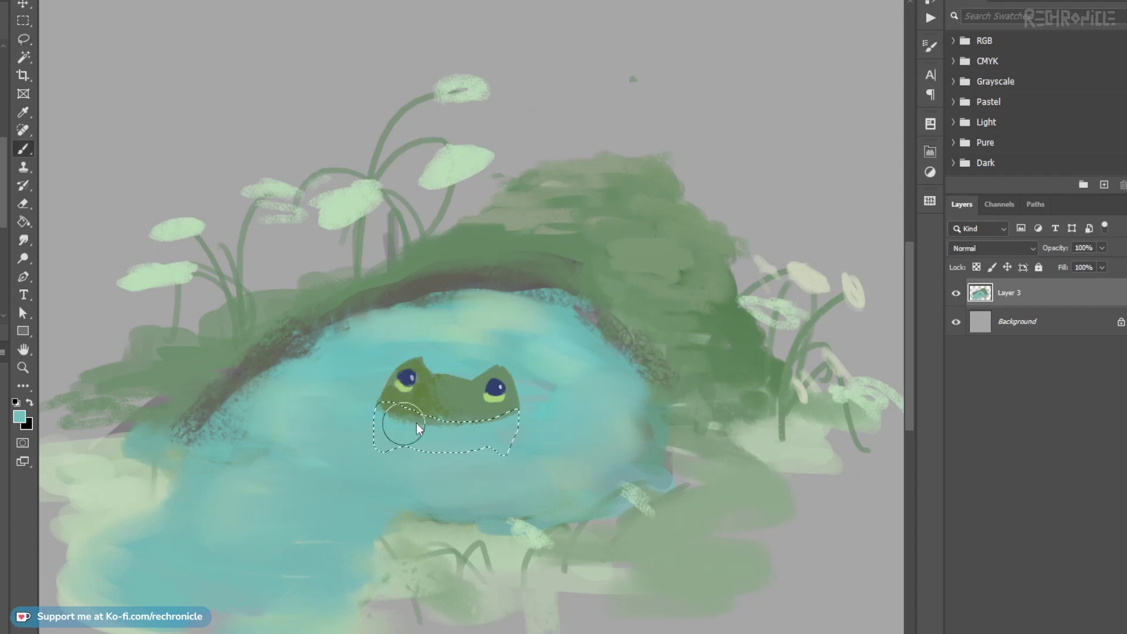
Step: Add a new layer above Layer 3 and set its blend mode to Multiply
{"action": "key", "text": "ctrl+alt+shift+n"}
{"action": "left_click", "coordinate": [993, 250]}
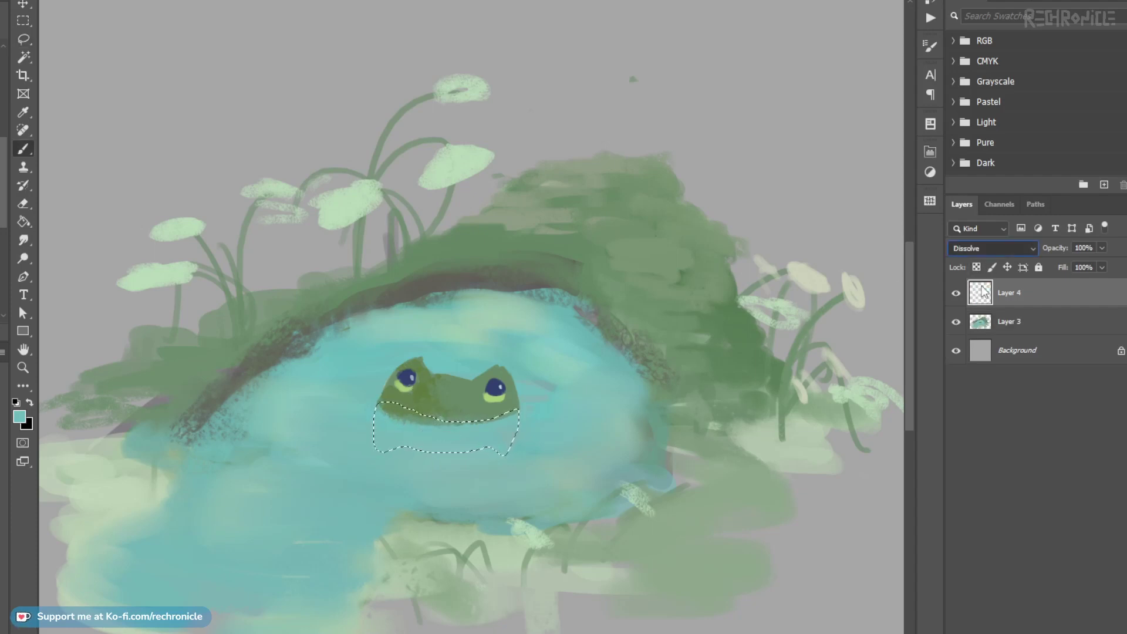
{"action": "key", "text": "Down"}
{"action": "key", "text": "Down"}
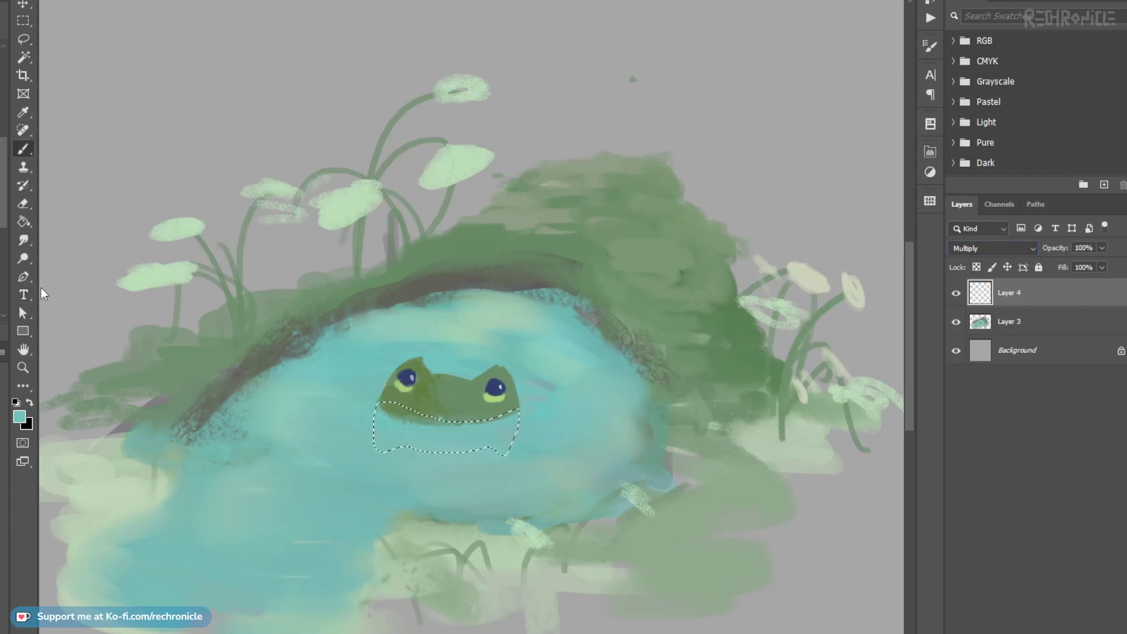
Step: Paint the frog's reflection in turquoise within the selection, and deselect
{"action": "left_click_drag", "start_coordinate": [368, 368], "coordinate": [347, 358]}
{"action": "mouse_move", "coordinate": [366, 416]}
{"action": "left_mouse_down"}
{"action": "mouse_move", "coordinate": [396, 430]}
{"action": "mouse_move", "coordinate": [387, 454]}
{"action": "mouse_move", "coordinate": [382, 409]}
{"action": "mouse_move", "coordinate": [419, 434]}
{"action": "mouse_move", "coordinate": [396, 424]}
{"action": "mouse_move", "coordinate": [467, 442]}
{"action": "mouse_move", "coordinate": [527, 426]}
{"action": "mouse_move", "coordinate": [514, 415]}
{"action": "mouse_move", "coordinate": [510, 451]}
{"action": "mouse_move", "coordinate": [392, 388]}
{"action": "mouse_move", "coordinate": [372, 432]}
{"action": "mouse_move", "coordinate": [386, 479]}
{"action": "mouse_move", "coordinate": [398, 420]}
{"action": "mouse_move", "coordinate": [518, 416]}
{"action": "left_mouse_up"}
{"action": "key", "text": "ctrl+d"}
Step: Reduce the brush size and merge the Multiply reflection layer down into Layer 3
{"action": "key", "text": "bracketleft"}
{"action": "key", "text": "bracketleft"}
{"action": "key", "text": "bracketleft"}
{"action": "key", "text": "bracketleft"}
{"action": "key", "text": "bracketleft"}
{"action": "key", "text": "bracketleft"}
{"action": "left_click", "coordinate": [405, 400], "text": "alt"}
{"action": "key", "text": "z"}
{"action": "left_click", "coordinate": [420, 438], "text": "alt"}
{"action": "left_click", "coordinate": [390, 440]}
{"action": "key", "text": "b"}
{"action": "left_click", "coordinate": [411, 447], "text": "alt"}
{"action": "key", "text": "ctrl+z"}
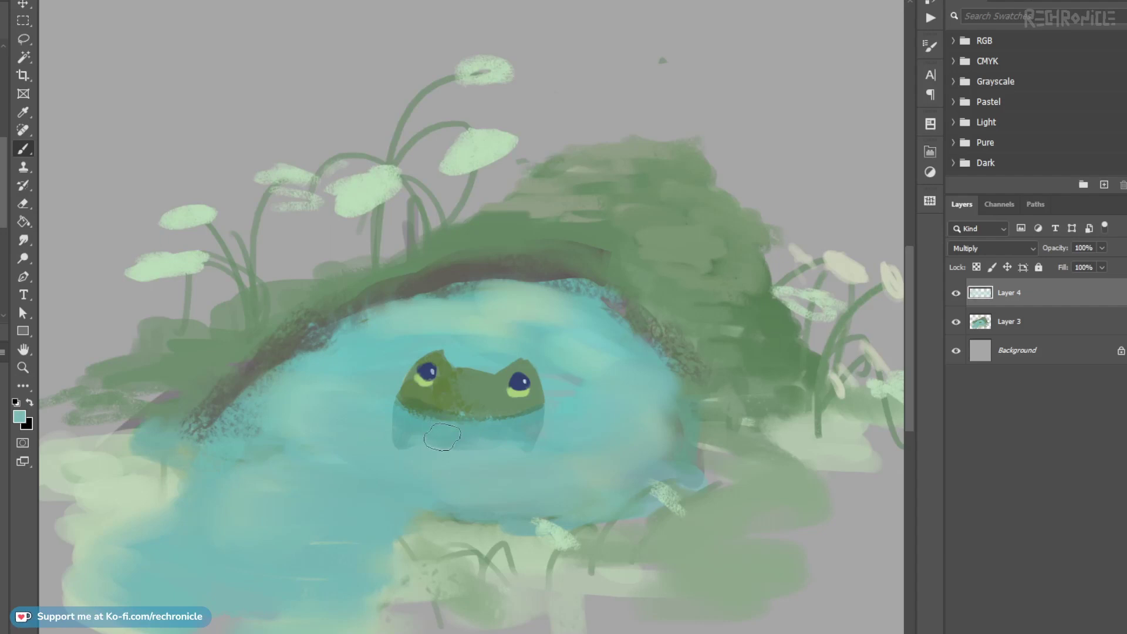
{"action": "key", "text": "ctrl+e"}
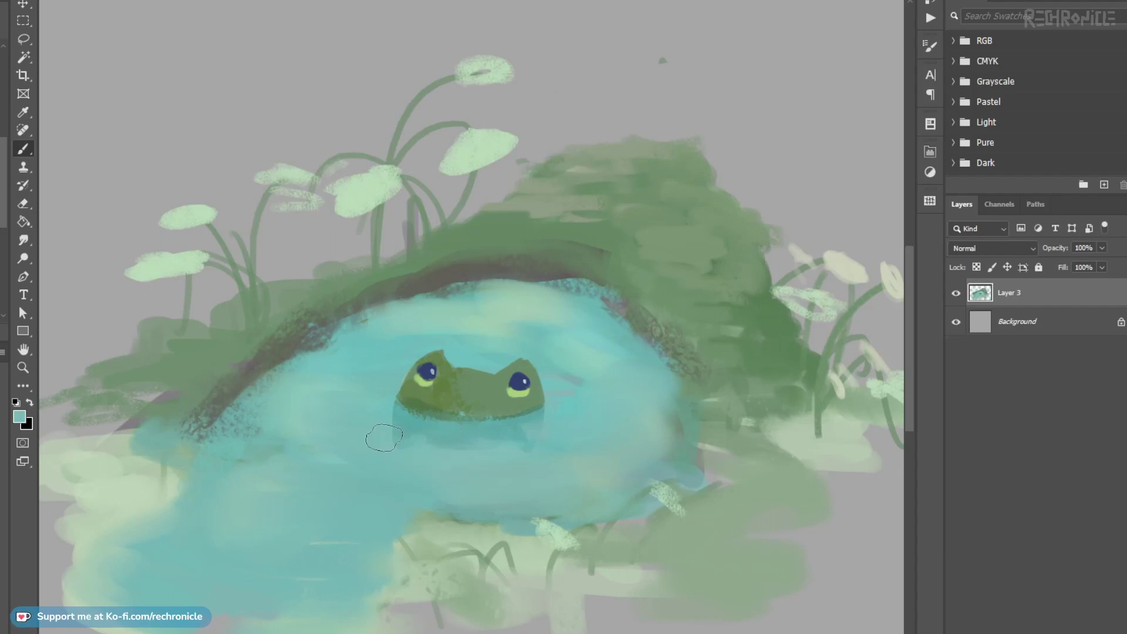
Step: Soften the edges of the frog's reflection with sampled water colours and touch up the pond's right side
{"action": "left_click", "coordinate": [518, 425], "text": "alt"}
{"action": "left_click", "coordinate": [565, 429], "text": "alt"}
{"action": "left_click", "coordinate": [551, 434], "text": "alt"}
{"action": "left_click", "coordinate": [692, 416], "text": "alt"}
{"action": "left_click_drag", "start_coordinate": [669, 421], "coordinate": [661, 433]}
{"action": "key", "text": "z"}
{"action": "left_click_drag", "start_coordinate": [667, 477], "coordinate": [612, 456]}
{"action": "key", "text": "b"}
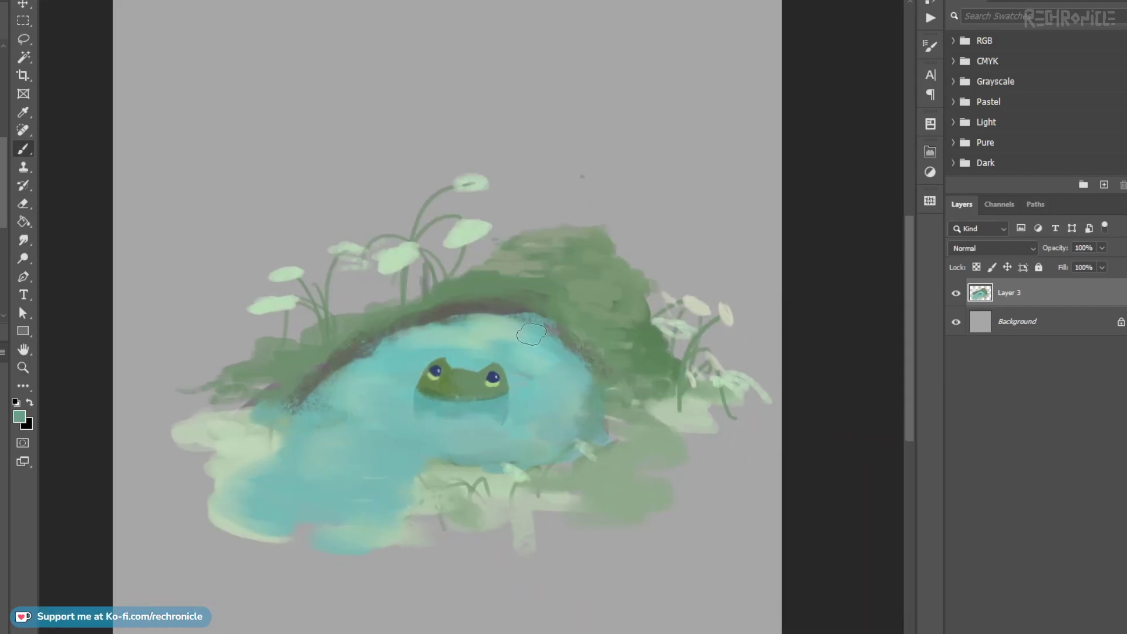
Step: Soften the pond's lower-right edge and the front bank with sampled greens, and touch up the upper-right rim
{"action": "left_click", "coordinate": [574, 362], "text": "alt"}
{"action": "left_click_drag", "start_coordinate": [609, 429], "coordinate": [636, 461]}
{"action": "left_click", "coordinate": [570, 509], "text": "alt"}
{"action": "mouse_move", "coordinate": [570, 474]}
{"action": "left_mouse_down"}
{"action": "mouse_move", "coordinate": [535, 488]}
{"action": "mouse_move", "coordinate": [528, 533]}
{"action": "mouse_move", "coordinate": [600, 515]}
{"action": "left_mouse_up"}
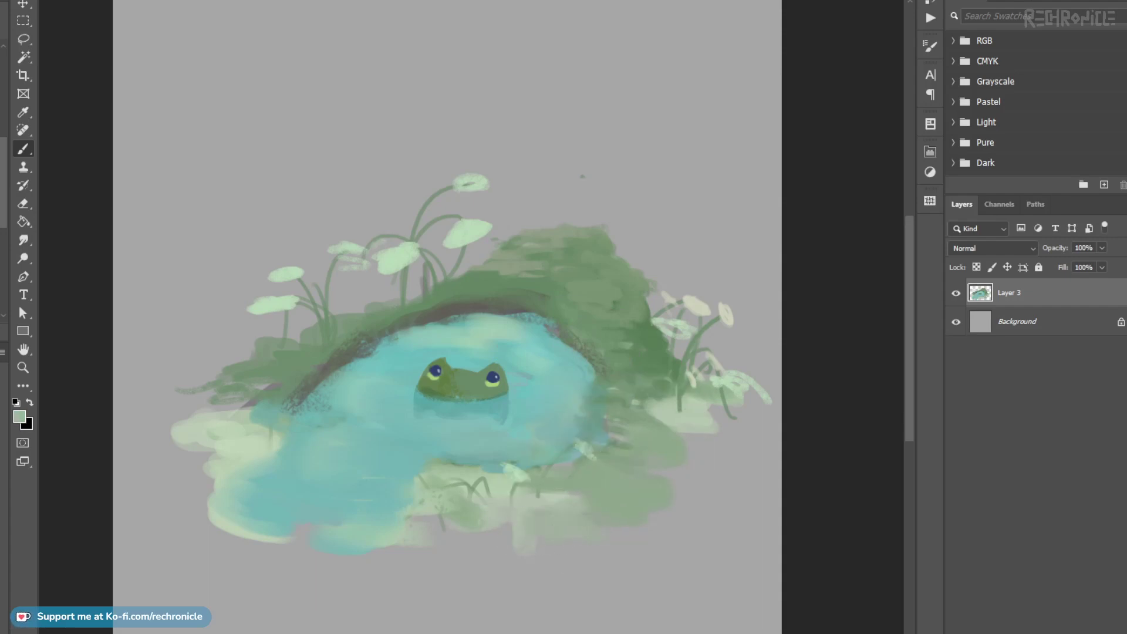
{"action": "left_click", "coordinate": [584, 307], "text": "alt"}
{"action": "mouse_move", "coordinate": [569, 352]}
{"action": "left_mouse_down"}
{"action": "mouse_move", "coordinate": [646, 372]}
{"action": "mouse_move", "coordinate": [670, 364]}
{"action": "mouse_move", "coordinate": [596, 369]}
{"action": "mouse_move", "coordinate": [680, 399]}
{"action": "mouse_move", "coordinate": [608, 335]}
{"action": "mouse_move", "coordinate": [680, 385]}
{"action": "mouse_move", "coordinate": [591, 348]}
{"action": "left_mouse_up"}
Step: Paint brighter green foliage patches along the front bank with sampled greens
{"action": "mouse_move", "coordinate": [581, 507]}
{"action": "left_mouse_down"}
{"action": "mouse_move", "coordinate": [554, 501]}
{"action": "mouse_move", "coordinate": [548, 526]}
{"action": "mouse_move", "coordinate": [608, 489]}
{"action": "mouse_move", "coordinate": [571, 508]}
{"action": "mouse_move", "coordinate": [511, 502]}
{"action": "left_mouse_up"}
{"action": "left_click", "coordinate": [592, 503], "text": "alt"}
{"action": "left_click_drag", "start_coordinate": [578, 530], "coordinate": [591, 552]}
{"action": "key", "text": "ctrl+z"}
{"action": "mouse_move", "coordinate": [490, 520]}
{"action": "left_mouse_down"}
{"action": "mouse_move", "coordinate": [426, 532]}
{"action": "mouse_move", "coordinate": [346, 499]}
{"action": "mouse_move", "coordinate": [425, 503]}
{"action": "mouse_move", "coordinate": [406, 531]}
{"action": "mouse_move", "coordinate": [405, 561]}
{"action": "mouse_move", "coordinate": [392, 565]}
{"action": "left_mouse_up"}
{"action": "mouse_move", "coordinate": [394, 527]}
{"action": "left_mouse_down"}
{"action": "mouse_move", "coordinate": [448, 502]}
{"action": "mouse_move", "coordinate": [427, 525]}
{"action": "left_mouse_up"}
{"action": "left_click", "coordinate": [446, 501], "text": "alt"}
Step: Lasso leafy clump shapes on the front bank's left end, fill them with sampled green, and deselect
{"action": "key", "text": "l"}
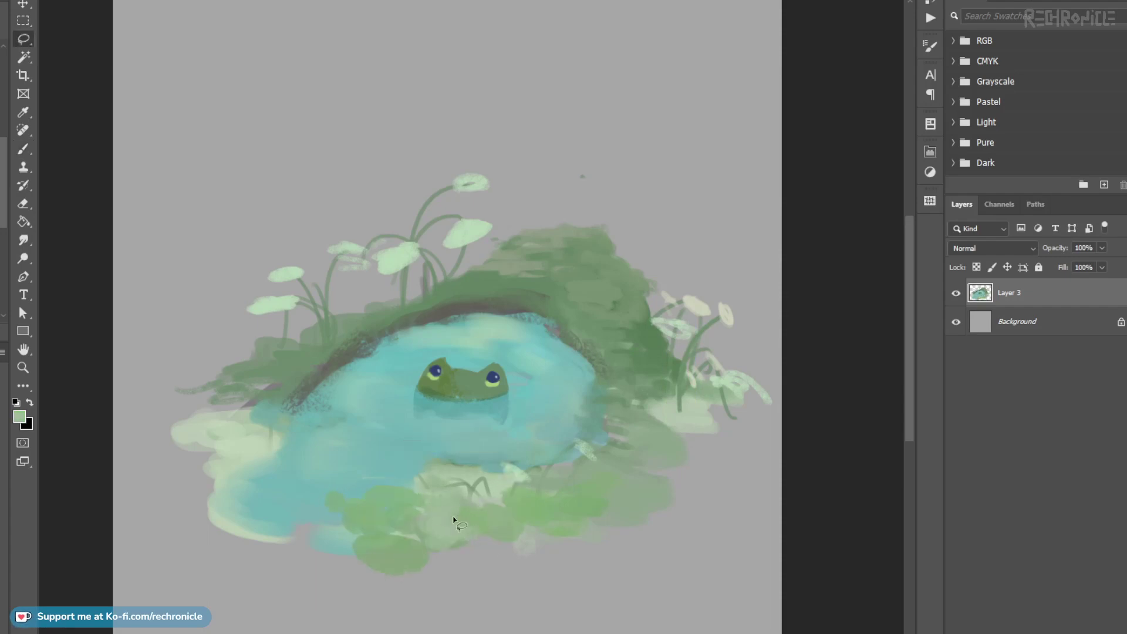
{"action": "mouse_move", "coordinate": [364, 541]}
{"action": "left_mouse_down"}
{"action": "mouse_move", "coordinate": [344, 504]}
{"action": "mouse_move", "coordinate": [405, 493]}
{"action": "mouse_move", "coordinate": [426, 534]}
{"action": "mouse_move", "coordinate": [364, 537]}
{"action": "left_mouse_up"}
{"action": "key", "text": "b"}
{"action": "left_click", "coordinate": [481, 517], "text": "alt"}
{"action": "mouse_move", "coordinate": [343, 503]}
{"action": "left_mouse_down"}
{"action": "mouse_move", "coordinate": [435, 512]}
{"action": "mouse_move", "coordinate": [425, 532]}
{"action": "left_mouse_up"}
{"action": "key", "text": "ctrl+d"}
Step: Reduce the brush size and paint over the small flower at the front water's edge with sampled colours
{"action": "key", "text": "bracketleft"}
{"action": "key", "text": "bracketleft"}
{"action": "key", "text": "bracketleft"}
{"action": "key", "text": "bracketleft"}
{"action": "key", "text": "bracketleft"}
{"action": "left_click", "coordinate": [515, 488], "text": "alt"}
{"action": "mouse_move", "coordinate": [519, 470]}
{"action": "left_mouse_down"}
{"action": "mouse_move", "coordinate": [494, 470]}
{"action": "mouse_move", "coordinate": [527, 482]}
{"action": "left_mouse_up"}
{"action": "left_click", "coordinate": [521, 446], "text": "alt"}
{"action": "left_click", "coordinate": [570, 442], "text": "alt"}
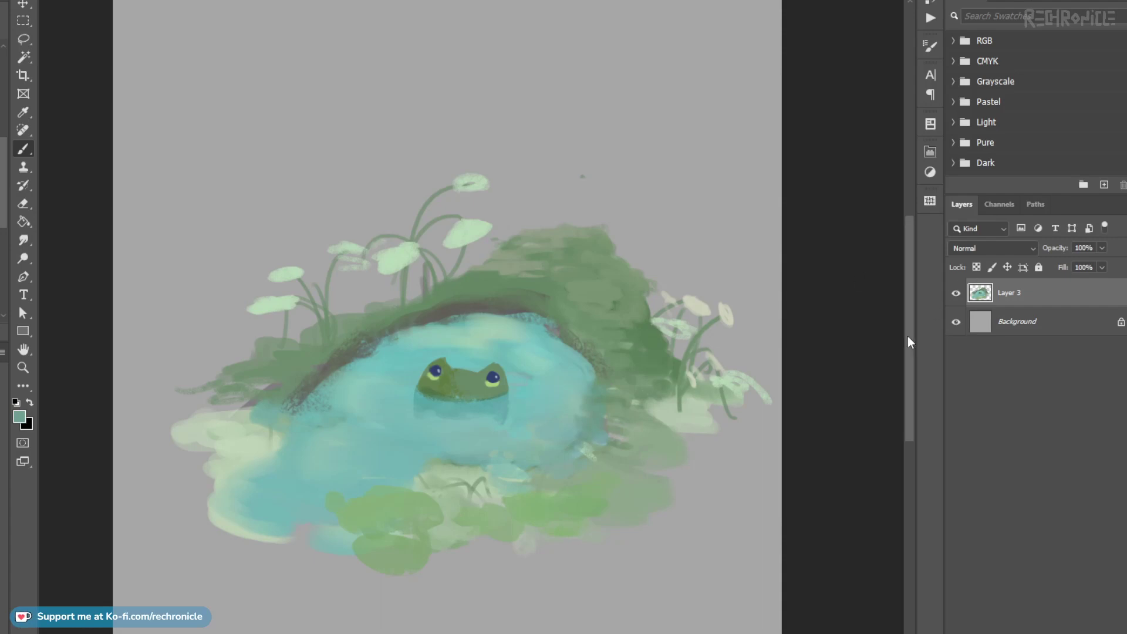
Step: Add a new layer above Layer 3, set it to Overlay, and clip it to Layer 3
{"action": "key", "text": "ctrl+alt+shift+n"}
{"action": "left_click", "coordinate": [981, 250]}
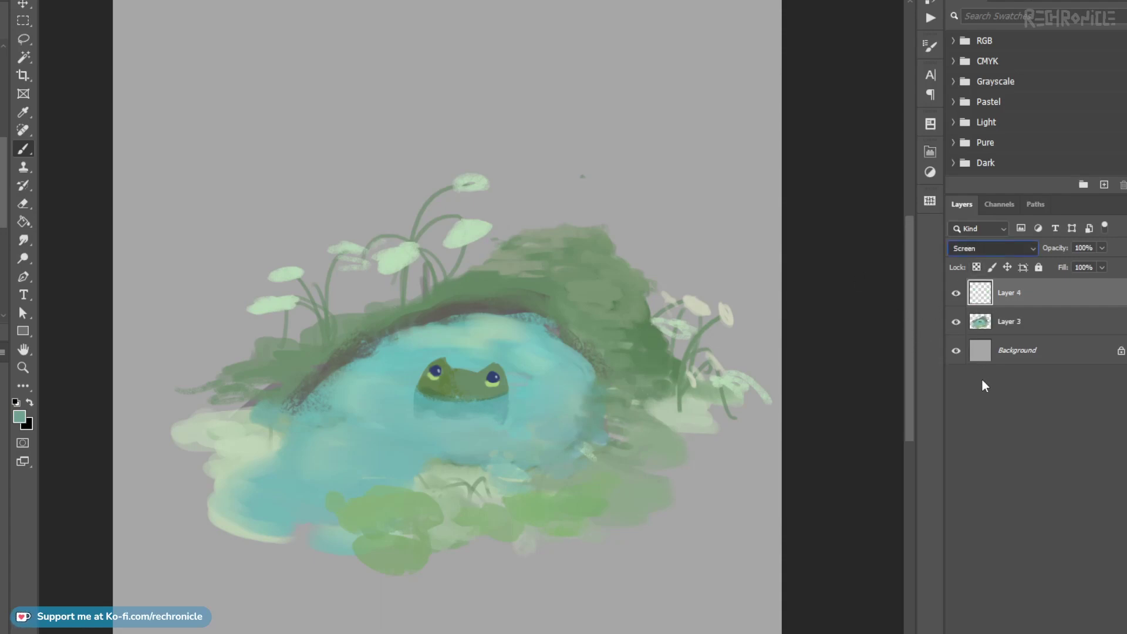
{"action": "key", "text": "Up"}
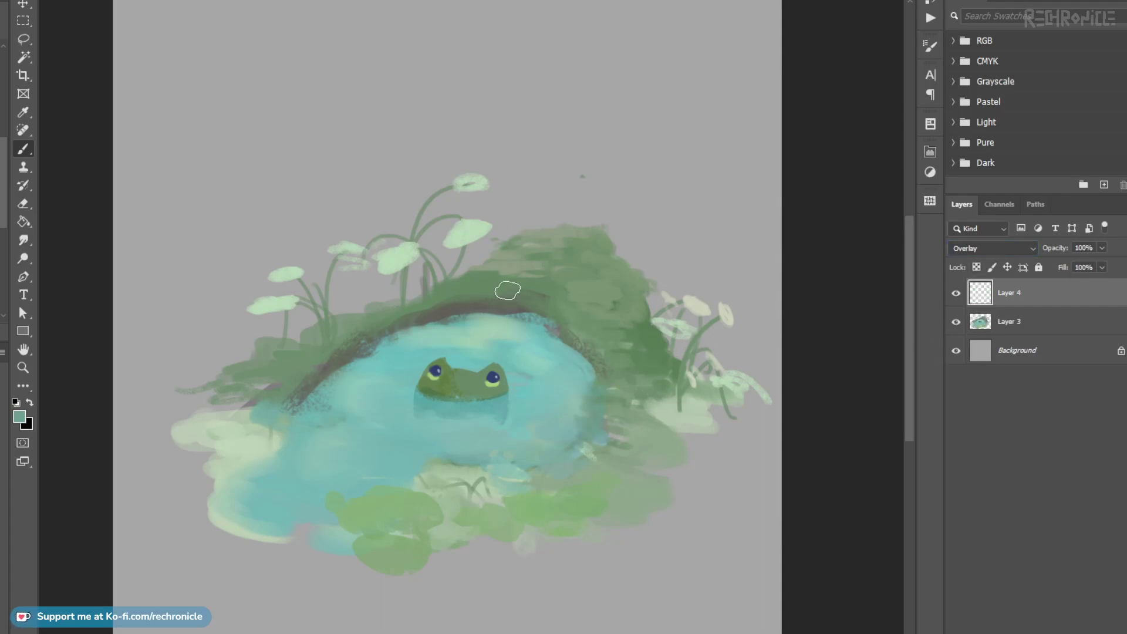
{"action": "key", "text": "ctrl+alt+g"}
{"action": "left_click_drag", "start_coordinate": [546, 284], "coordinate": [631, 273]}
{"action": "key", "text": "ctrl+z"}
{"action": "mouse_move", "coordinate": [565, 327]}
{"action": "left_mouse_down"}
{"action": "mouse_move", "coordinate": [641, 320]}
{"action": "mouse_move", "coordinate": [615, 364]}
{"action": "mouse_move", "coordinate": [564, 282]}
{"action": "left_mouse_up"}
{"action": "key", "text": "ctrl+z"}
{"action": "left_click", "coordinate": [515, 263]}
{"action": "key", "text": "ctrl+z"}
{"action": "left_click", "coordinate": [567, 276]}
{"action": "key", "text": "ctrl+z"}
Step: Paint soft pale yellow-green light over the hill, the frog and the pond water on the Overlay layer
{"action": "left_click", "coordinate": [561, 249]}
{"action": "left_click", "coordinate": [535, 282]}
{"action": "left_click", "coordinate": [463, 302]}
{"action": "left_click", "coordinate": [456, 400]}
{"action": "left_click", "coordinate": [470, 391]}
{"action": "left_click", "coordinate": [546, 378]}
{"action": "mouse_move", "coordinate": [473, 401]}
{"action": "left_mouse_down"}
{"action": "mouse_move", "coordinate": [558, 282]}
{"action": "mouse_move", "coordinate": [646, 276]}
{"action": "mouse_move", "coordinate": [698, 320]}
{"action": "left_mouse_up"}
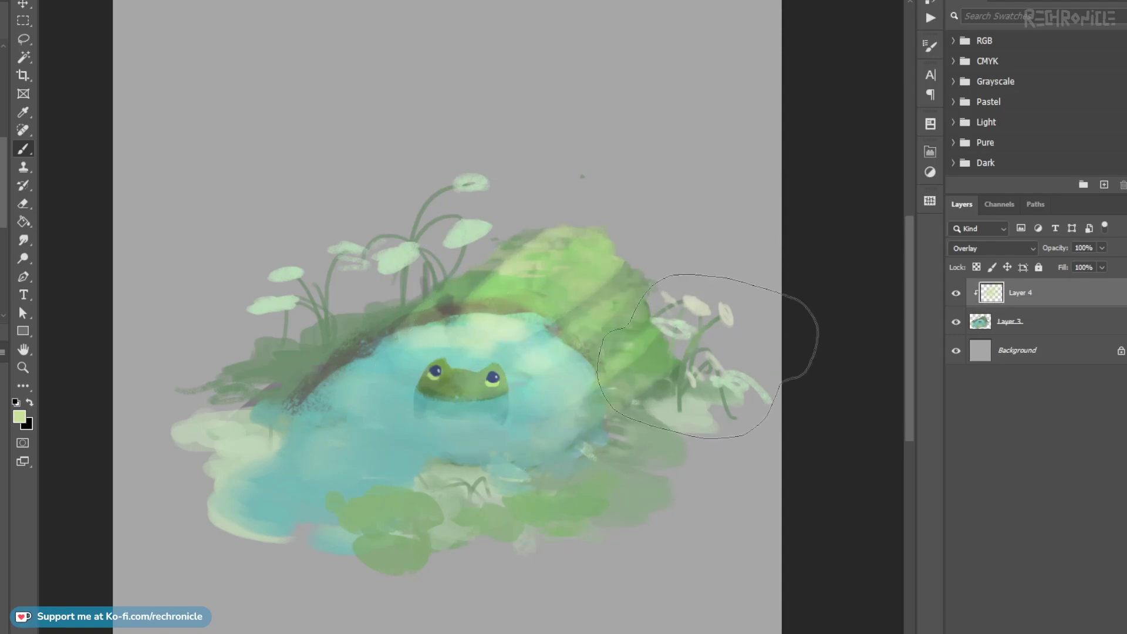
Step: Enlarge the brush and brighten the hill, the right-hand flowers and the back bank with pale yellow-green light
{"action": "left_click", "coordinate": [620, 383]}
{"action": "key", "text": "bracketright"}
{"action": "key", "text": "bracketright"}
{"action": "key", "text": "bracketright"}
{"action": "key", "text": "bracketright"}
{"action": "left_click", "coordinate": [628, 335]}
{"action": "mouse_move", "coordinate": [465, 334]}
{"action": "left_mouse_down"}
{"action": "mouse_move", "coordinate": [402, 352]}
{"action": "mouse_move", "coordinate": [314, 252]}
{"action": "mouse_move", "coordinate": [377, 453]}
{"action": "mouse_move", "coordinate": [505, 432]}
{"action": "mouse_move", "coordinate": [667, 355]}
{"action": "mouse_move", "coordinate": [428, 415]}
{"action": "mouse_move", "coordinate": [531, 481]}
{"action": "mouse_move", "coordinate": [566, 415]}
{"action": "mouse_move", "coordinate": [478, 465]}
{"action": "mouse_move", "coordinate": [604, 491]}
{"action": "mouse_move", "coordinate": [498, 354]}
{"action": "left_mouse_up"}
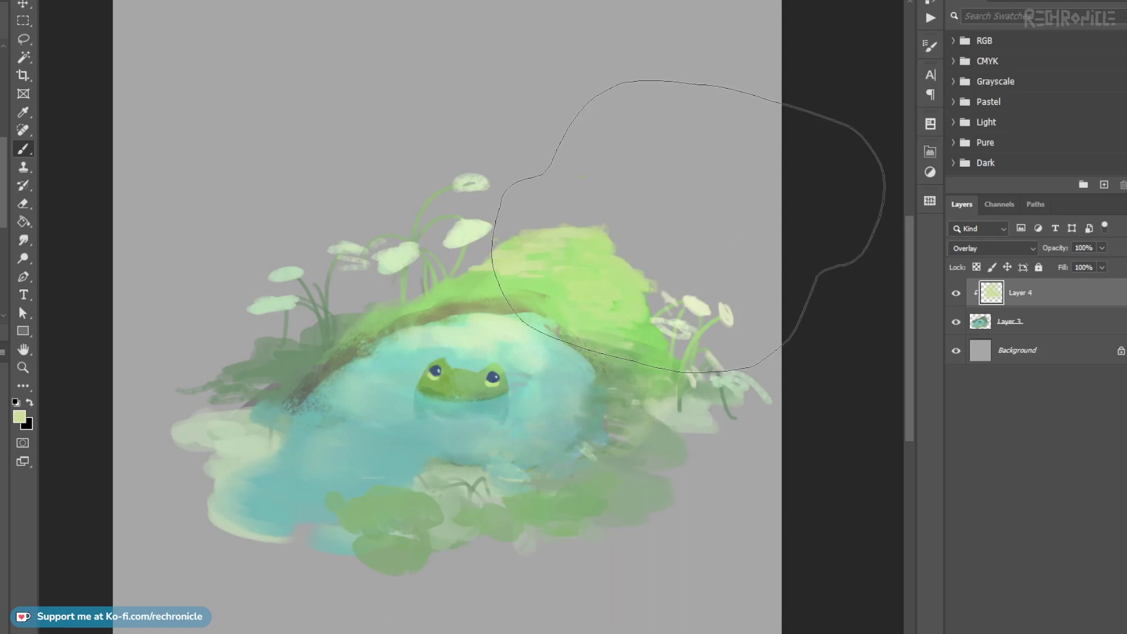
Step: Add a clipped layer directly above Layer 3, set it to Multiply, and sample a dark grey-green for shading
{"action": "left_click", "coordinate": [1011, 324]}
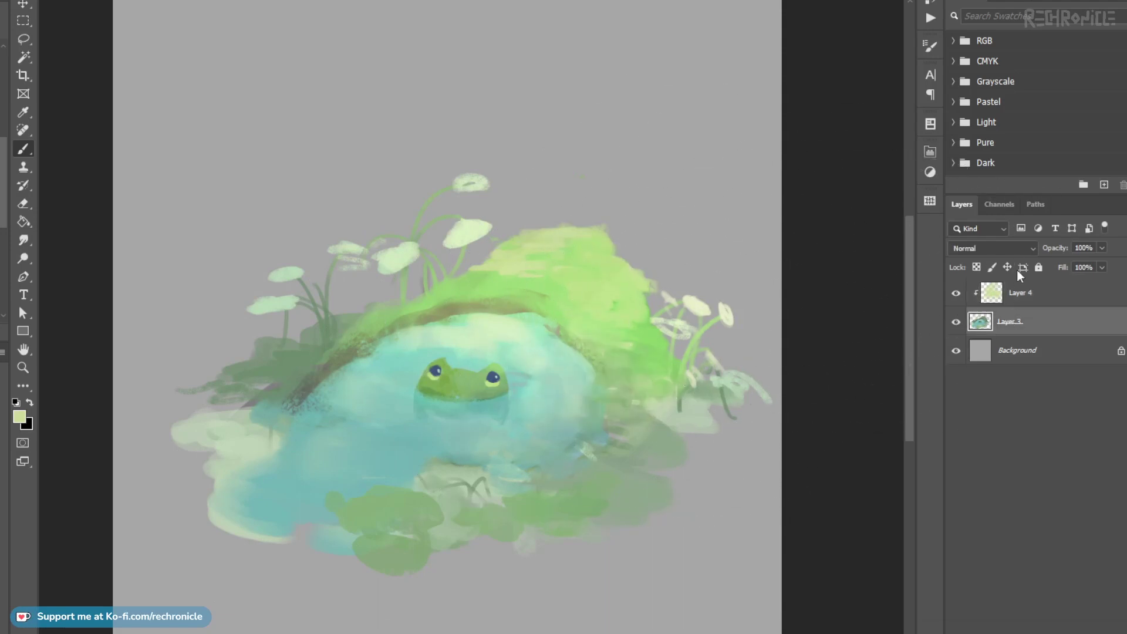
{"action": "key", "text": "ctrl+alt+shift+n"}
{"action": "left_click", "coordinate": [1007, 251]}
{"action": "left_click", "coordinate": [993, 318]}
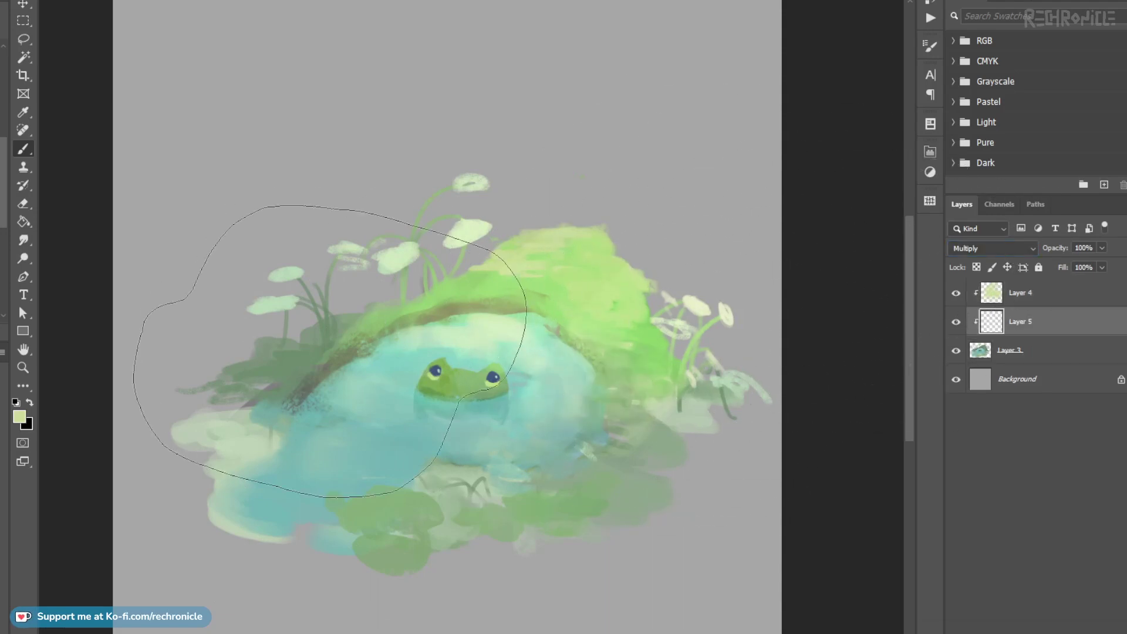
{"action": "left_click", "coordinate": [307, 368], "text": "alt"}
{"action": "left_click_drag", "start_coordinate": [282, 376], "coordinate": [341, 502]}
{"action": "key", "text": "ctrl+z"}
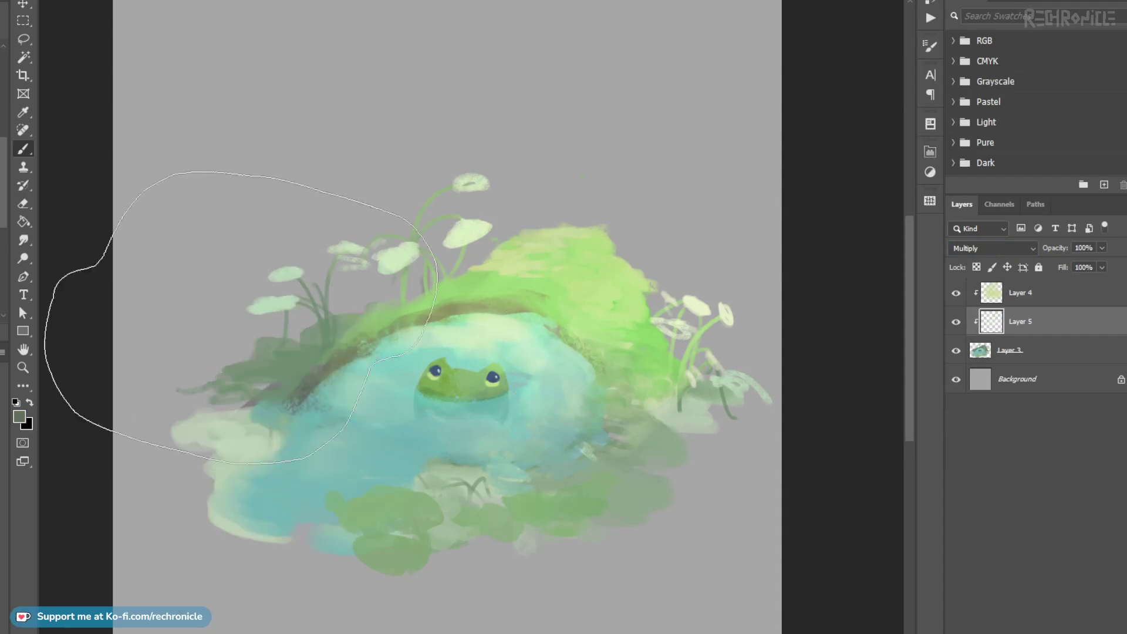
{"action": "mouse_move", "coordinate": [282, 408]}
{"action": "left_mouse_down"}
{"action": "mouse_move", "coordinate": [264, 387]}
{"action": "mouse_move", "coordinate": [240, 440]}
{"action": "left_mouse_up"}
{"action": "key", "text": "ctrl+z"}
Step: Reduce the brush size and paint dark grey-green shadows over the left bank, lower water and front foliage
{"action": "key", "text": "bracketleft"}
{"action": "key", "text": "bracketleft"}
{"action": "key", "text": "bracketleft"}
{"action": "mouse_move", "coordinate": [288, 502]}
{"action": "left_mouse_down"}
{"action": "mouse_move", "coordinate": [343, 427]}
{"action": "mouse_move", "coordinate": [294, 355]}
{"action": "left_mouse_up"}
{"action": "mouse_move", "coordinate": [405, 399]}
{"action": "left_mouse_down"}
{"action": "mouse_move", "coordinate": [572, 484]}
{"action": "mouse_move", "coordinate": [617, 481]}
{"action": "left_mouse_up"}
{"action": "left_click_drag", "start_coordinate": [429, 376], "coordinate": [425, 392]}
Step: Undo the last several shadow strokes over the pond and front bank
{"action": "key", "text": "ctrl+z"}
{"action": "key", "text": "ctrl+z"}
{"action": "key", "text": "ctrl+z"}
{"action": "key", "text": "ctrl+z"}
{"action": "key", "text": "ctrl+z"}
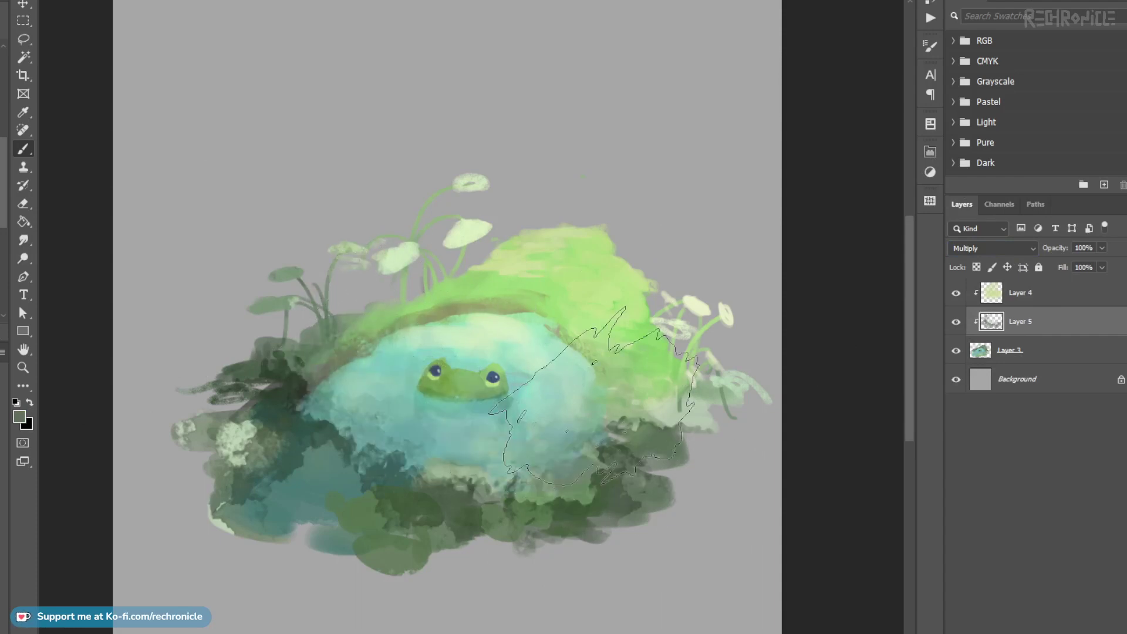
{"action": "key", "text": "ctrl+z"}
{"action": "key", "text": "ctrl+z"}
{"action": "key", "text": "ctrl+z"}
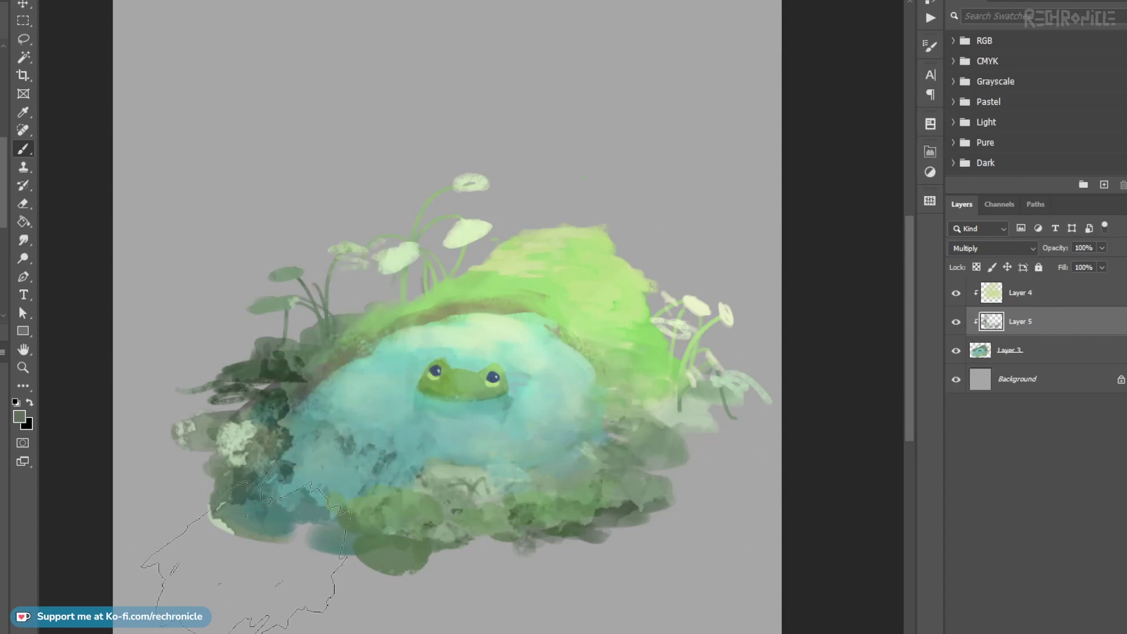
Step: Lower the Multiply layer's opacity to 40% and merge the shadow and light layers into Layer 3
{"action": "key", "text": "v"}
{"action": "key", "text": "4"}
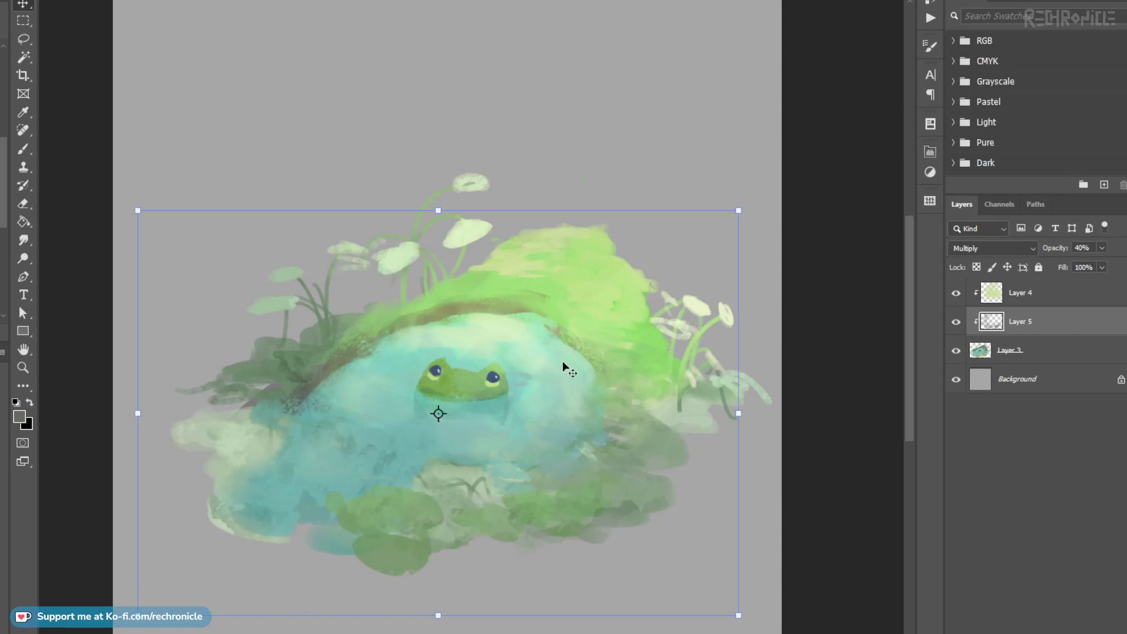
{"action": "key", "text": "ctrl+e"}
{"action": "key", "text": "ctrl+e"}
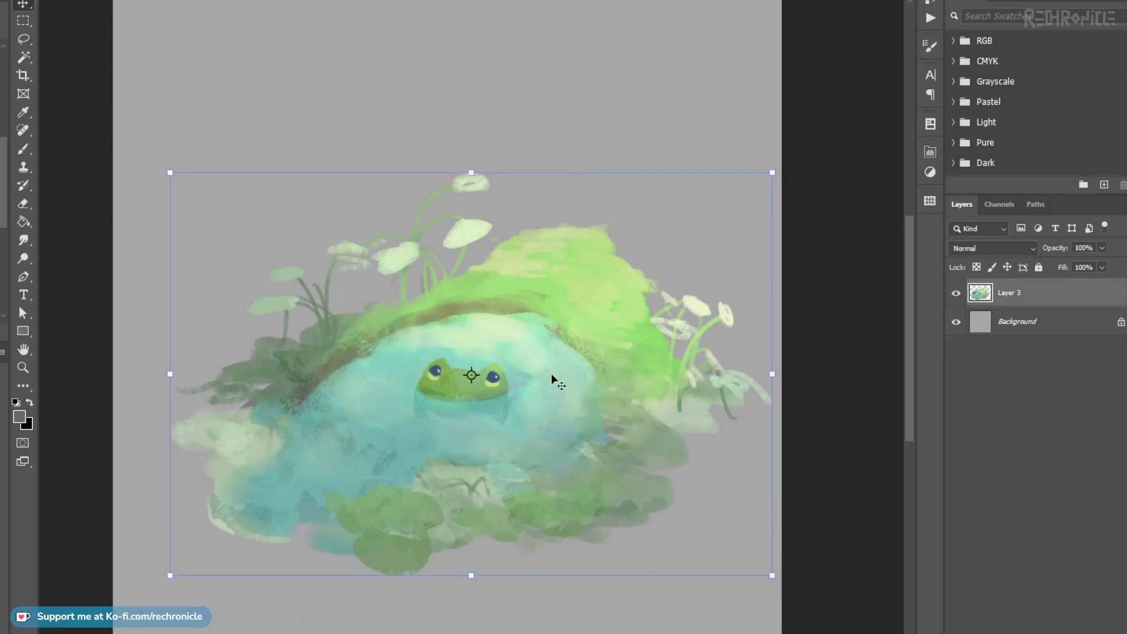
Step: Add a new layer above Layer 3 and paint a dark brown edge along the pond's back and right rim
{"action": "key", "text": "b"}
{"action": "left_click", "coordinate": [611, 305], "text": "alt"}
{"action": "key", "text": "ctrl+shift+alt+n"}
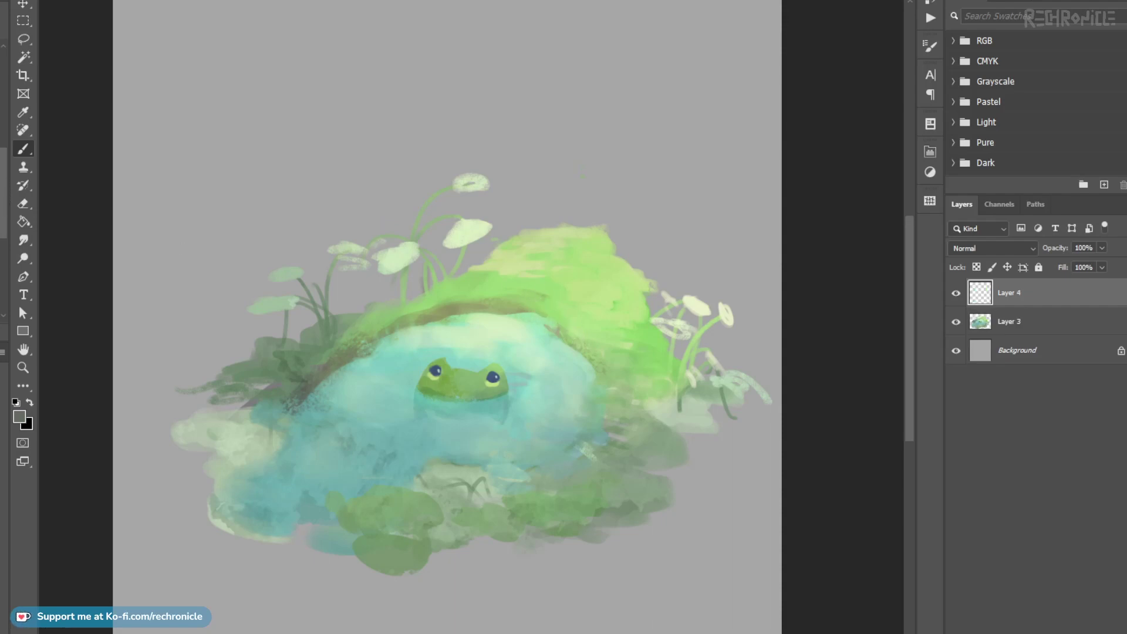
{"action": "left_click_drag", "start_coordinate": [2, 239], "coordinate": [1, 262]}
{"action": "left_click", "coordinate": [463, 308], "text": "alt"}
{"action": "mouse_move", "coordinate": [505, 314]}
{"action": "left_mouse_down"}
{"action": "mouse_move", "coordinate": [464, 319]}
{"action": "mouse_move", "coordinate": [524, 316]}
{"action": "left_mouse_up"}
{"action": "left_click", "coordinate": [497, 320], "text": "alt"}
{"action": "left_click", "coordinate": [349, 357], "text": "alt"}
{"action": "mouse_move", "coordinate": [417, 318]}
{"action": "left_mouse_down"}
{"action": "mouse_move", "coordinate": [526, 311]}
{"action": "mouse_move", "coordinate": [575, 345]}
{"action": "left_mouse_up"}
{"action": "left_click_drag", "start_coordinate": [517, 310], "coordinate": [596, 370]}
Step: Paint darker green shading on the grassy bank just above the pond's back rim using sampled greens
{"action": "left_click", "coordinate": [586, 333], "text": "alt"}
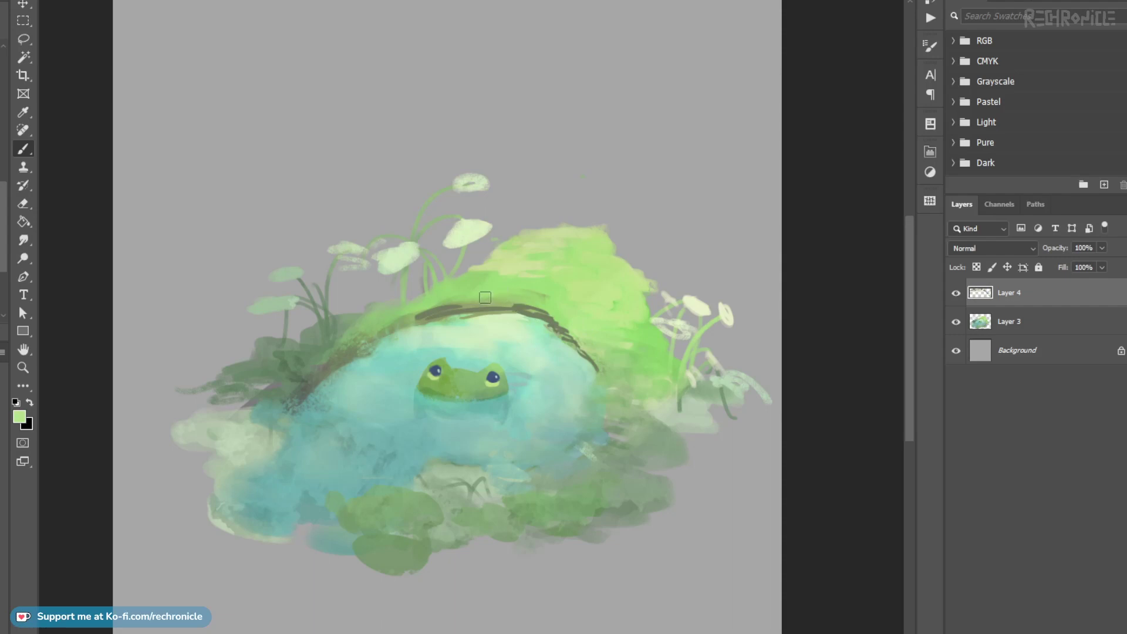
{"action": "left_click", "coordinate": [455, 305], "text": "alt"}
{"action": "mouse_move", "coordinate": [460, 295]}
{"action": "left_mouse_down"}
{"action": "mouse_move", "coordinate": [499, 281]}
{"action": "mouse_move", "coordinate": [532, 293]}
{"action": "mouse_move", "coordinate": [505, 280]}
{"action": "mouse_move", "coordinate": [576, 325]}
{"action": "mouse_move", "coordinate": [575, 304]}
{"action": "mouse_move", "coordinate": [581, 335]}
{"action": "left_mouse_up"}
{"action": "left_click", "coordinate": [534, 280], "text": "alt"}
{"action": "left_click", "coordinate": [508, 290], "text": "alt"}
{"action": "left_click", "coordinate": [574, 317], "text": "alt"}
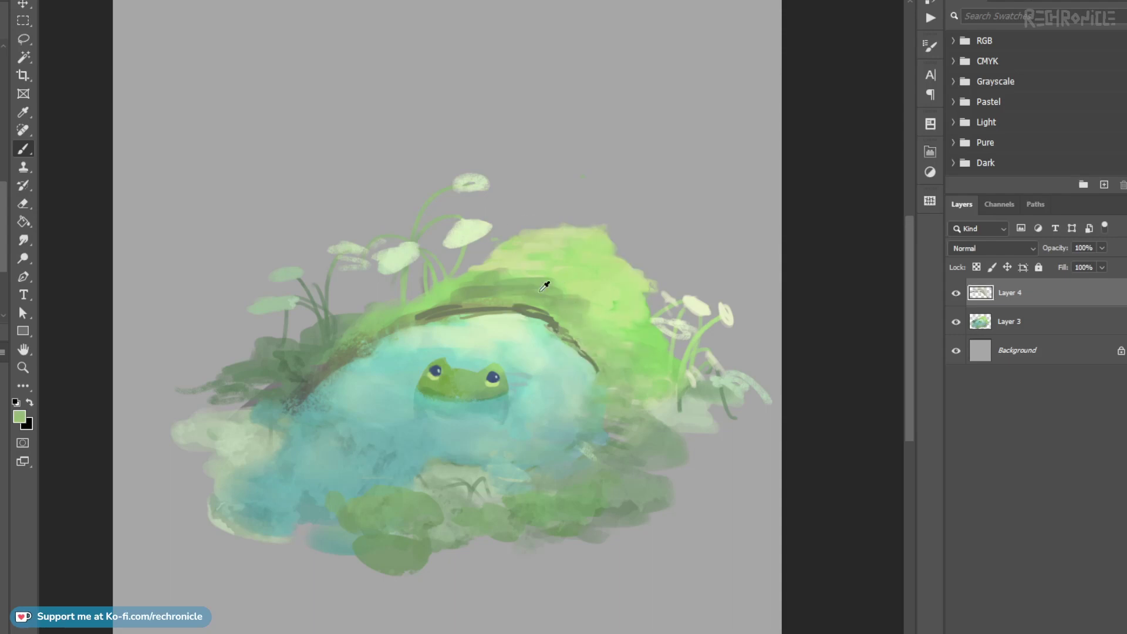
Step: Lasso a jagged shadow shape across the hill, fill it with sampled olive green, and deselect
{"action": "key", "text": "l"}
{"action": "mouse_move", "coordinate": [474, 277]}
{"action": "left_mouse_down"}
{"action": "mouse_move", "coordinate": [561, 255]}
{"action": "mouse_move", "coordinate": [530, 279]}
{"action": "mouse_move", "coordinate": [602, 287]}
{"action": "mouse_move", "coordinate": [611, 299]}
{"action": "mouse_move", "coordinate": [606, 324]}
{"action": "left_mouse_up"}
{"action": "key", "text": "b"}
{"action": "left_click", "coordinate": [516, 293], "text": "alt"}
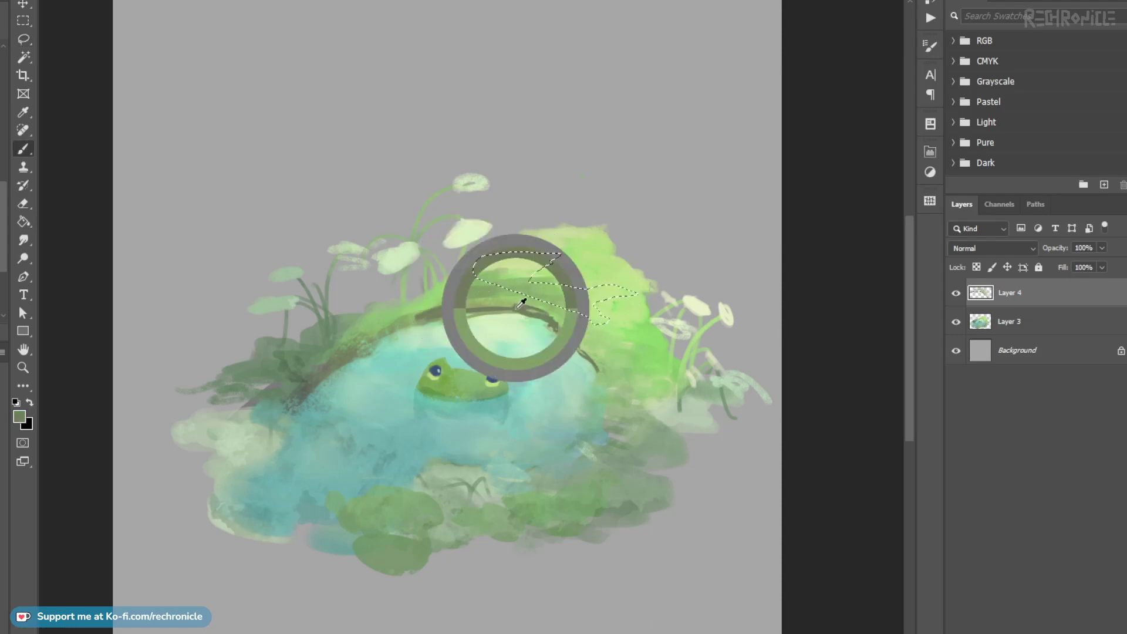
{"action": "left_click_drag", "start_coordinate": [488, 281], "coordinate": [605, 296]}
{"action": "key", "text": "ctrl+d"}
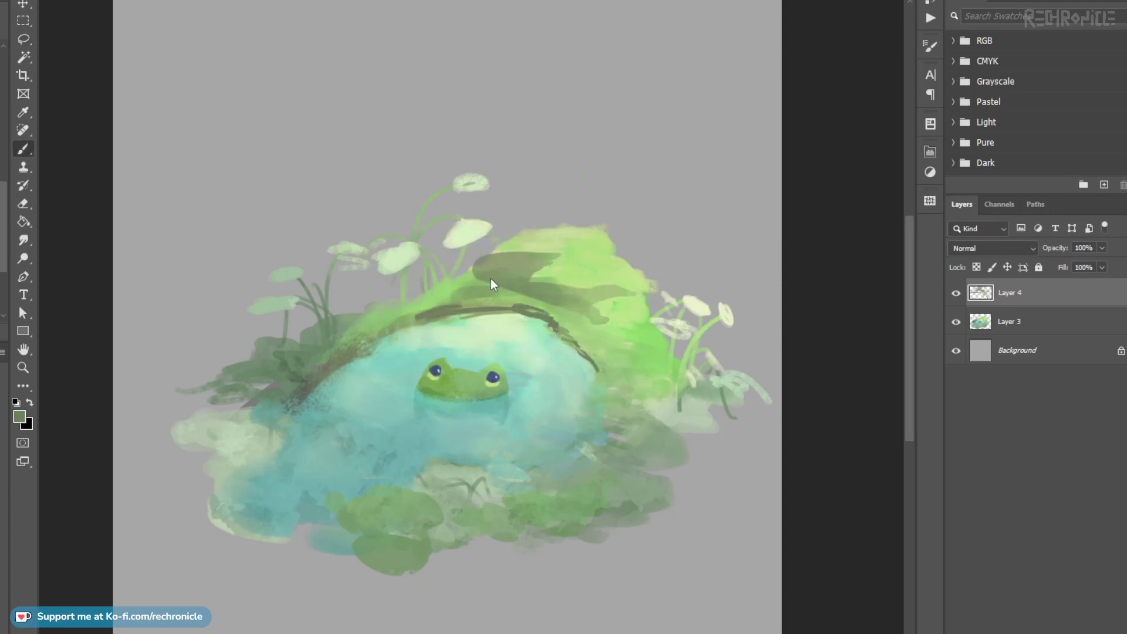
Step: Blend the hill shadow with sampled greens, extend it along the left bank, and merge Layer 4 into Layer 3
{"action": "left_click", "coordinate": [448, 298], "text": "alt"}
{"action": "mouse_move", "coordinate": [552, 267]}
{"action": "left_mouse_down"}
{"action": "mouse_move", "coordinate": [527, 272]}
{"action": "mouse_move", "coordinate": [560, 270]}
{"action": "left_mouse_up"}
{"action": "left_click", "coordinate": [540, 261], "text": "alt"}
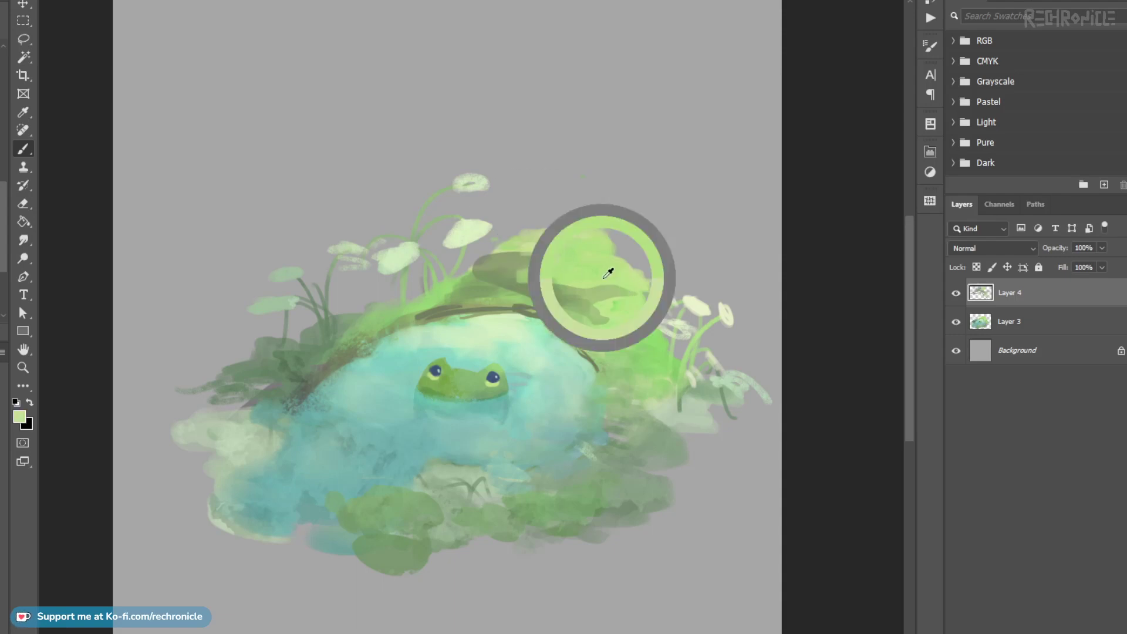
{"action": "left_click", "coordinate": [578, 311], "text": "alt"}
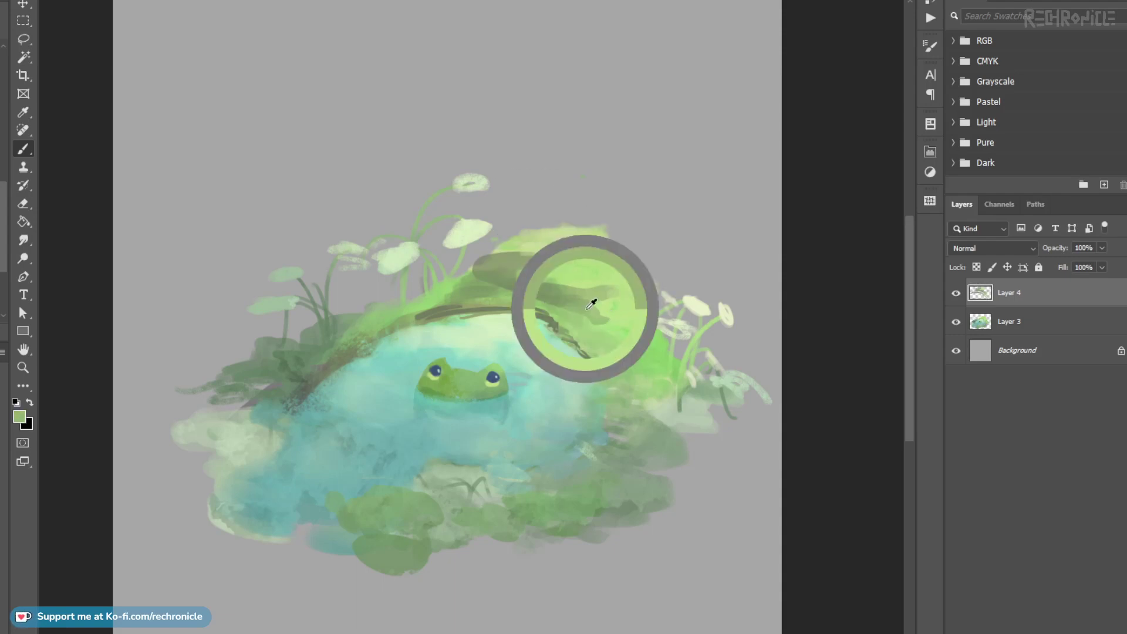
{"action": "left_click", "coordinate": [531, 300], "text": "alt"}
{"action": "mouse_move", "coordinate": [498, 298]}
{"action": "left_mouse_down"}
{"action": "mouse_move", "coordinate": [526, 297]}
{"action": "mouse_move", "coordinate": [356, 316]}
{"action": "left_mouse_up"}
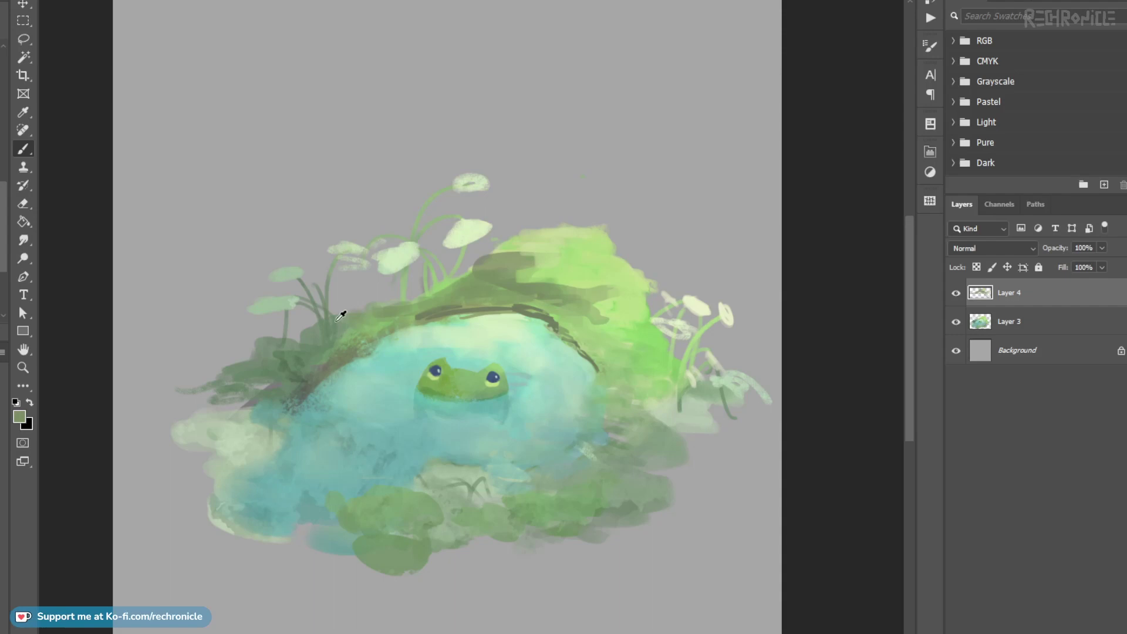
{"action": "key", "text": "ctrl+e"}
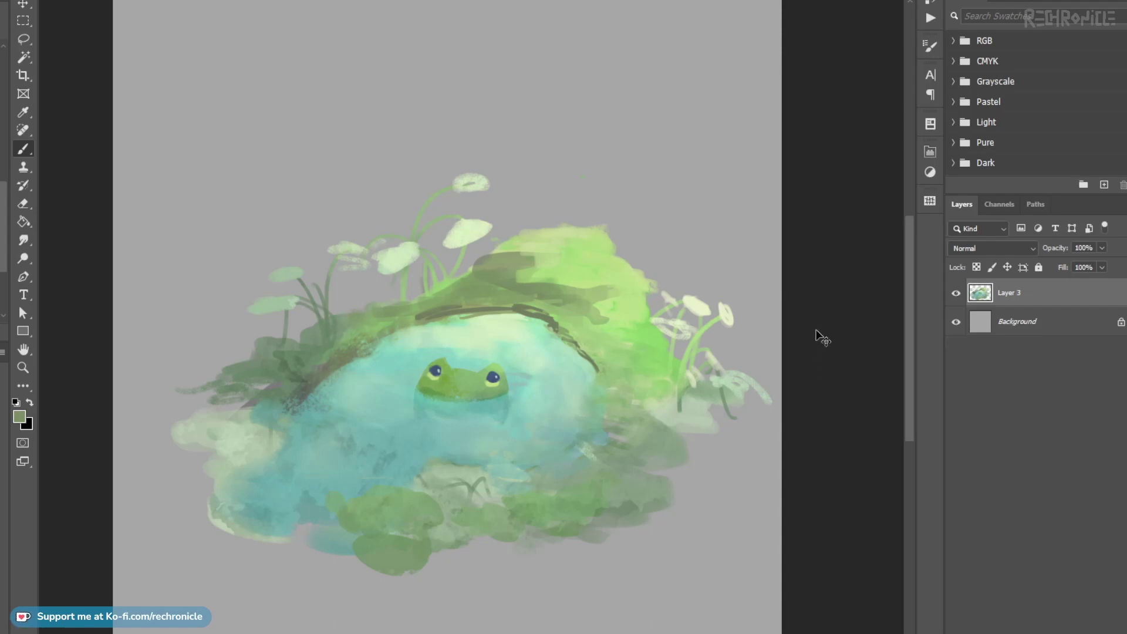
Step: Add a new layer above Layer 3 and paint short pale green highlights on the water beside the frog's right side
{"action": "key", "text": "alt"}
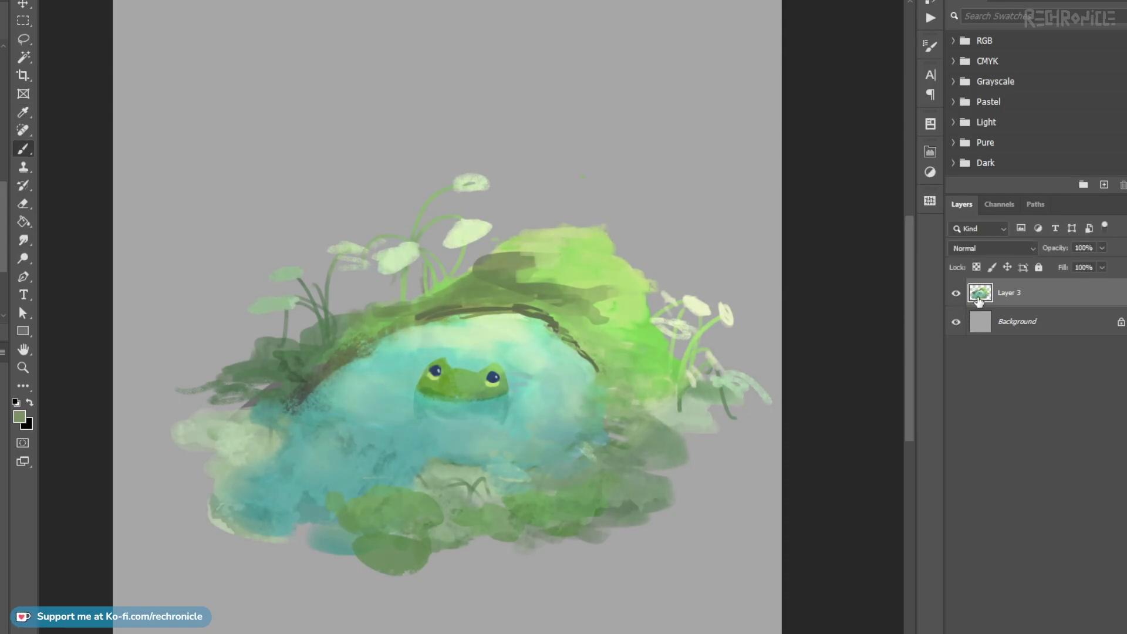
{"action": "key", "text": "ctrl+shift+alt+n"}
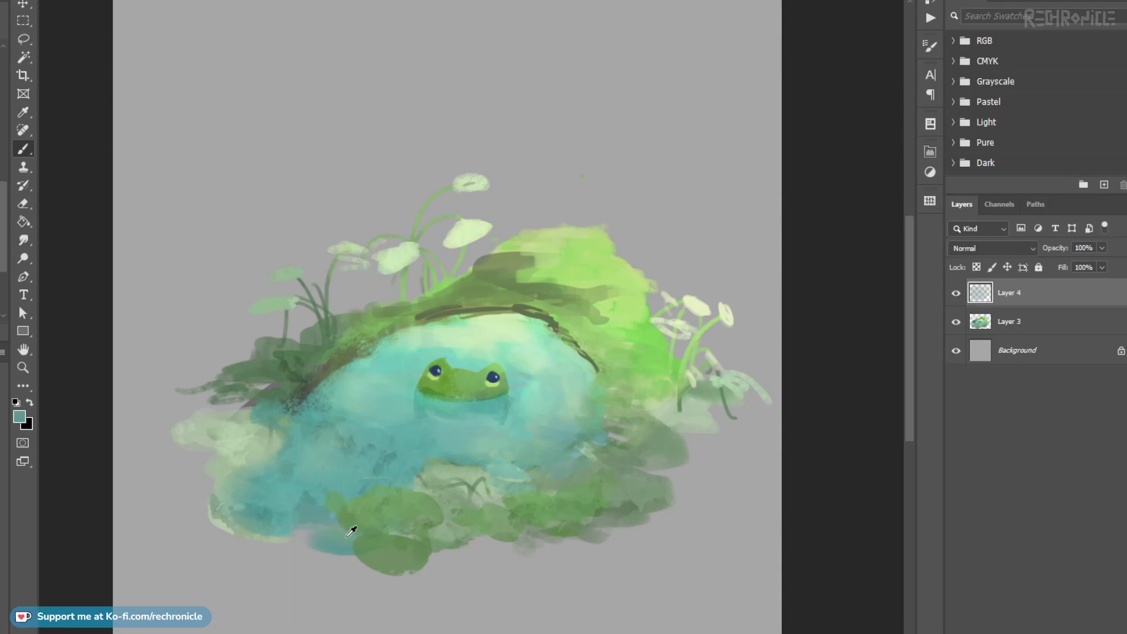
{"action": "left_click", "coordinate": [395, 550], "text": "alt"}
{"action": "left_click", "coordinate": [514, 357], "text": "alt"}
{"action": "left_click_drag", "start_coordinate": [523, 355], "coordinate": [629, 420]}
{"action": "left_click", "coordinate": [465, 329], "text": "alt"}
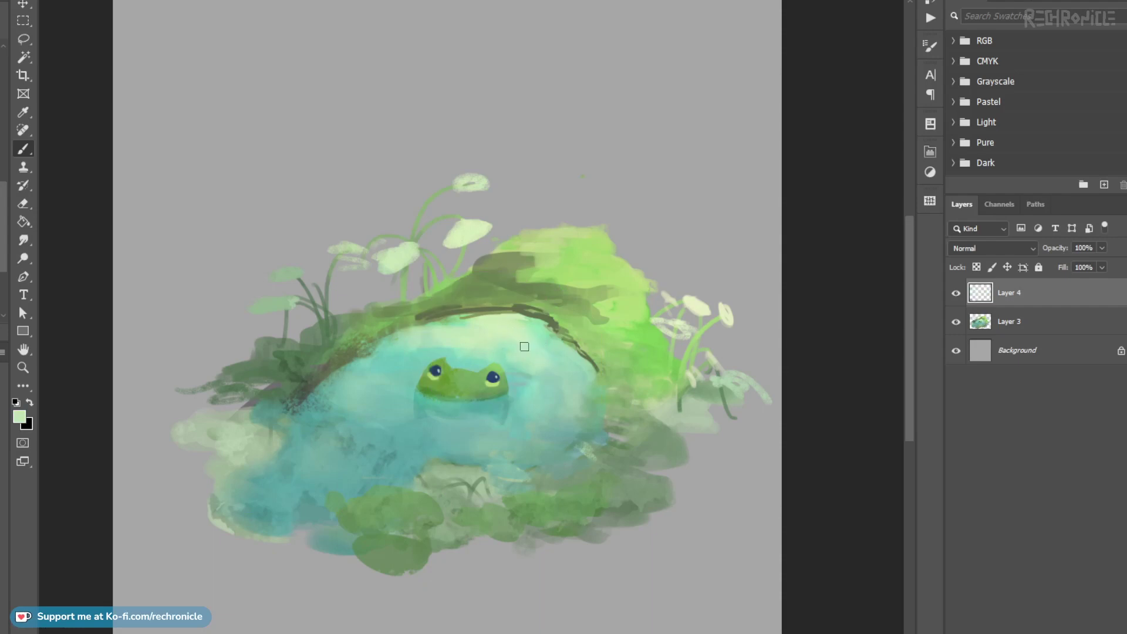
{"action": "left_click_drag", "start_coordinate": [533, 380], "coordinate": [553, 387]}
{"action": "left_click_drag", "start_coordinate": [546, 397], "coordinate": [560, 396]}
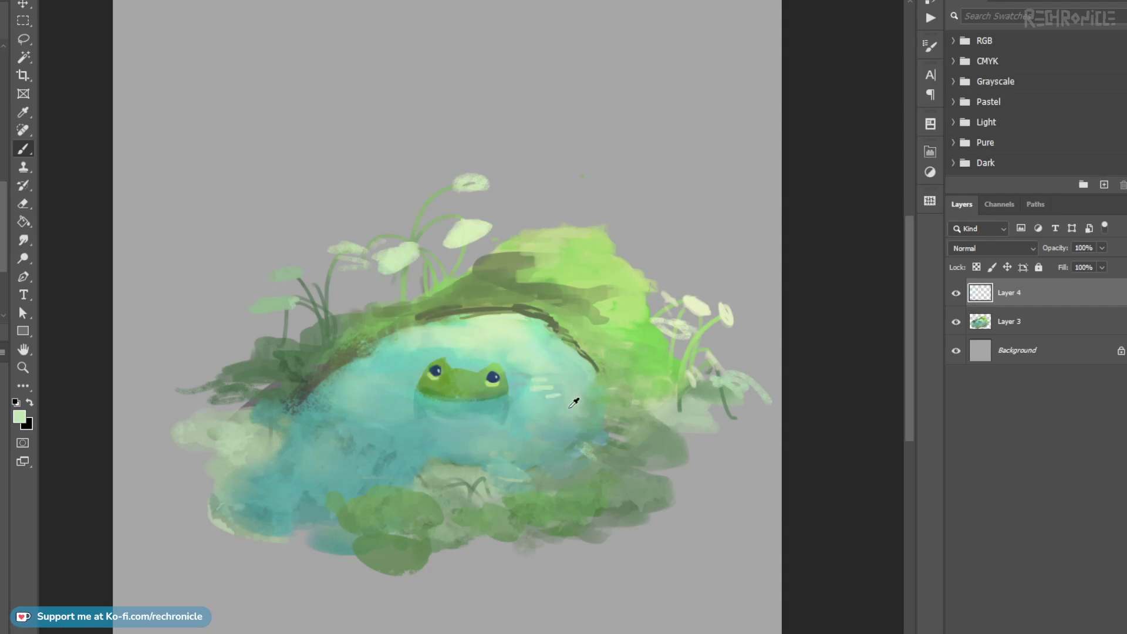
Step: Paint pale curved ripples around the frog and light streaks on the water behind it
{"action": "mouse_move", "coordinate": [402, 405]}
{"action": "left_mouse_down"}
{"action": "mouse_move", "coordinate": [505, 412]}
{"action": "mouse_move", "coordinate": [518, 394]}
{"action": "left_mouse_up"}
{"action": "key", "text": "ctrl+z"}
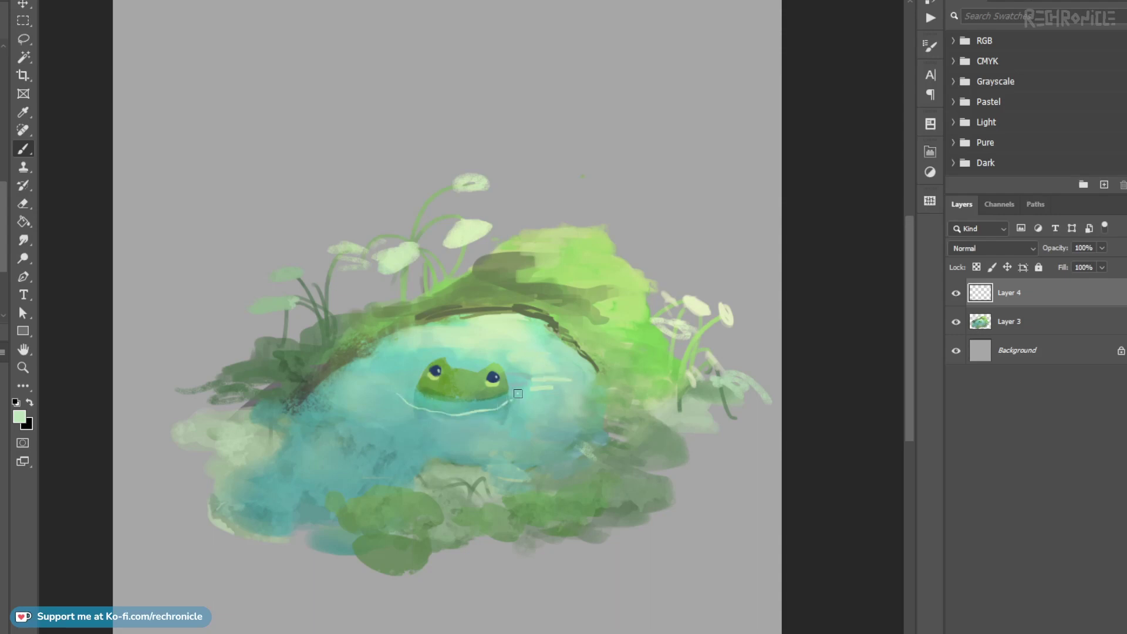
{"action": "left_click_drag", "start_coordinate": [401, 380], "coordinate": [400, 388]}
{"action": "left_click", "coordinate": [527, 365], "text": "alt"}
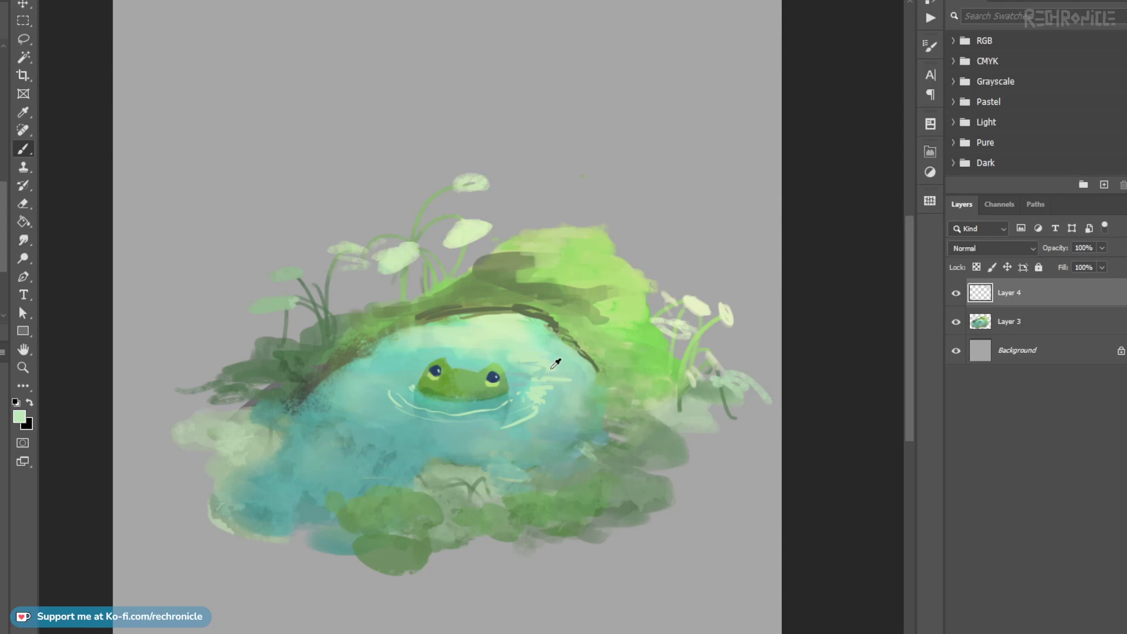
{"action": "left_click_drag", "start_coordinate": [449, 346], "coordinate": [526, 349]}
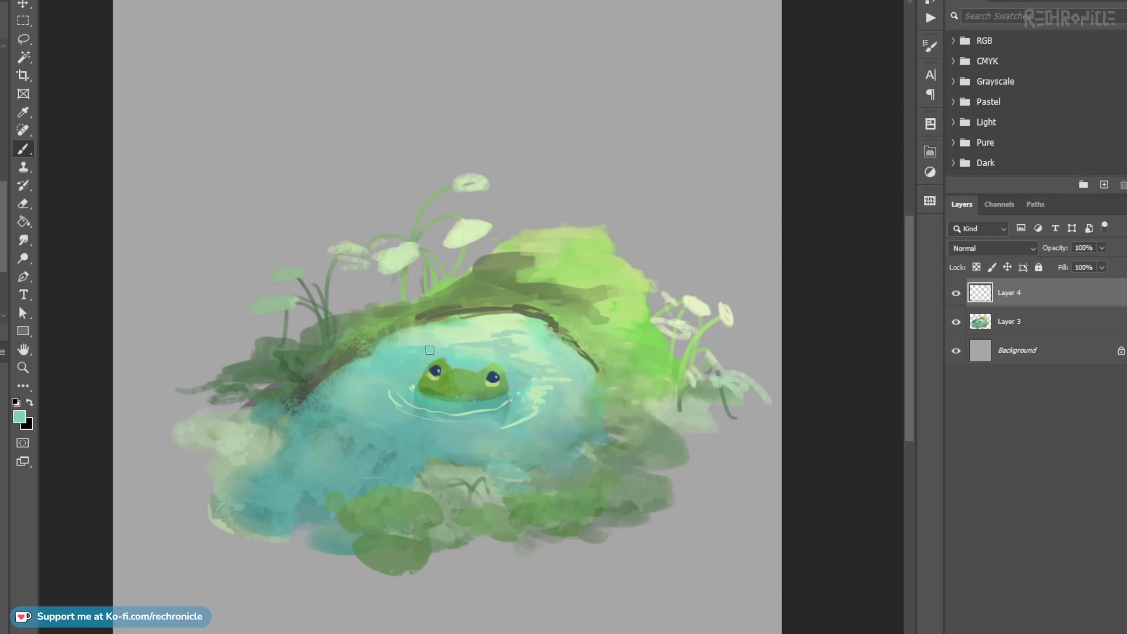
Step: Darken the pond's left rim with thin strokes in sampled dark grey-green tones
{"action": "left_click", "coordinate": [356, 352], "text": "alt"}
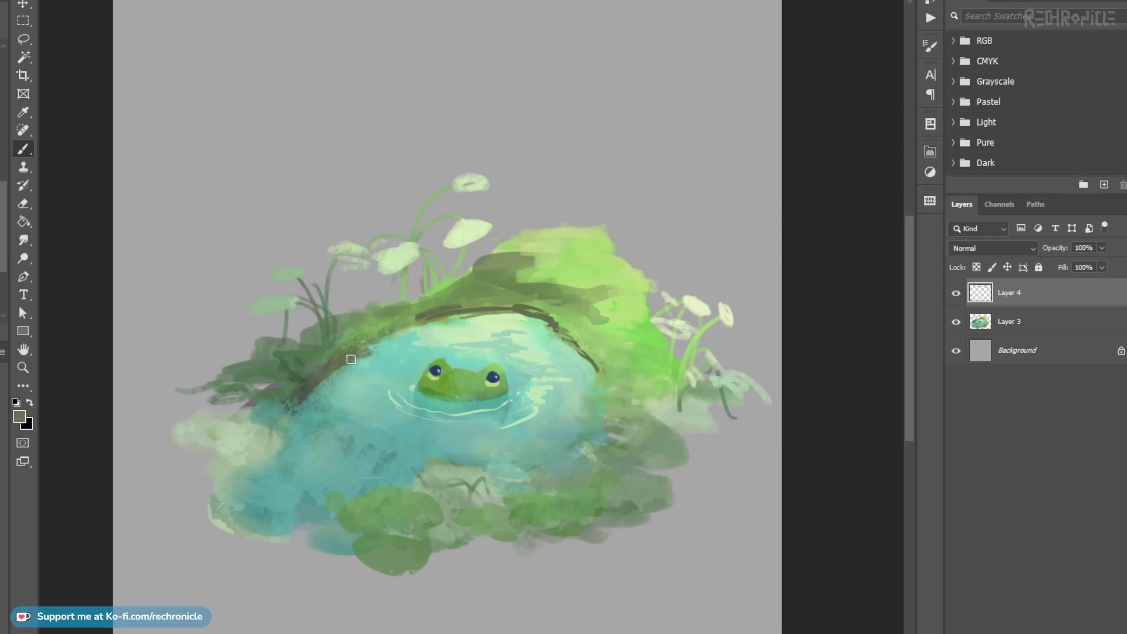
{"action": "left_click", "coordinate": [303, 388], "text": "alt"}
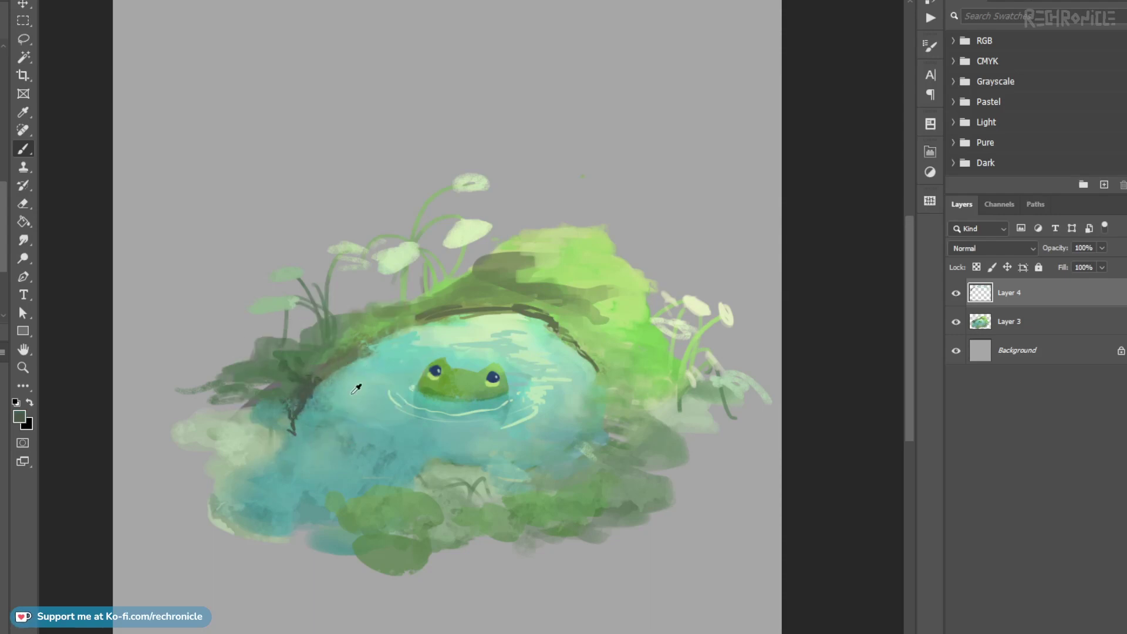
{"action": "left_click", "coordinate": [308, 396], "text": "alt"}
Step: Add a new layer above Layer 4 and set its blend mode to Multiply
{"action": "key", "text": "ctrl+shift+alt+n"}
{"action": "left_click", "coordinate": [992, 254]}
{"action": "left_click", "coordinate": [981, 311]}
Step: Paint a dark teal shadow at the pond's left edge and undo the last strokes
{"action": "left_click", "coordinate": [312, 373], "text": "alt"}
{"action": "mouse_move", "coordinate": [312, 392]}
{"action": "left_mouse_down"}
{"action": "mouse_move", "coordinate": [292, 429]}
{"action": "mouse_move", "coordinate": [303, 406]}
{"action": "mouse_move", "coordinate": [323, 441]}
{"action": "mouse_move", "coordinate": [324, 397]}
{"action": "mouse_move", "coordinate": [311, 409]}
{"action": "mouse_move", "coordinate": [323, 400]}
{"action": "mouse_move", "coordinate": [333, 448]}
{"action": "mouse_move", "coordinate": [276, 431]}
{"action": "mouse_move", "coordinate": [316, 423]}
{"action": "mouse_move", "coordinate": [240, 444]}
{"action": "mouse_move", "coordinate": [331, 467]}
{"action": "mouse_move", "coordinate": [307, 485]}
{"action": "mouse_move", "coordinate": [359, 421]}
{"action": "mouse_move", "coordinate": [289, 472]}
{"action": "left_mouse_up"}
{"action": "left_click", "coordinate": [315, 413], "text": "alt"}
{"action": "left_click", "coordinate": [310, 403], "text": "alt"}
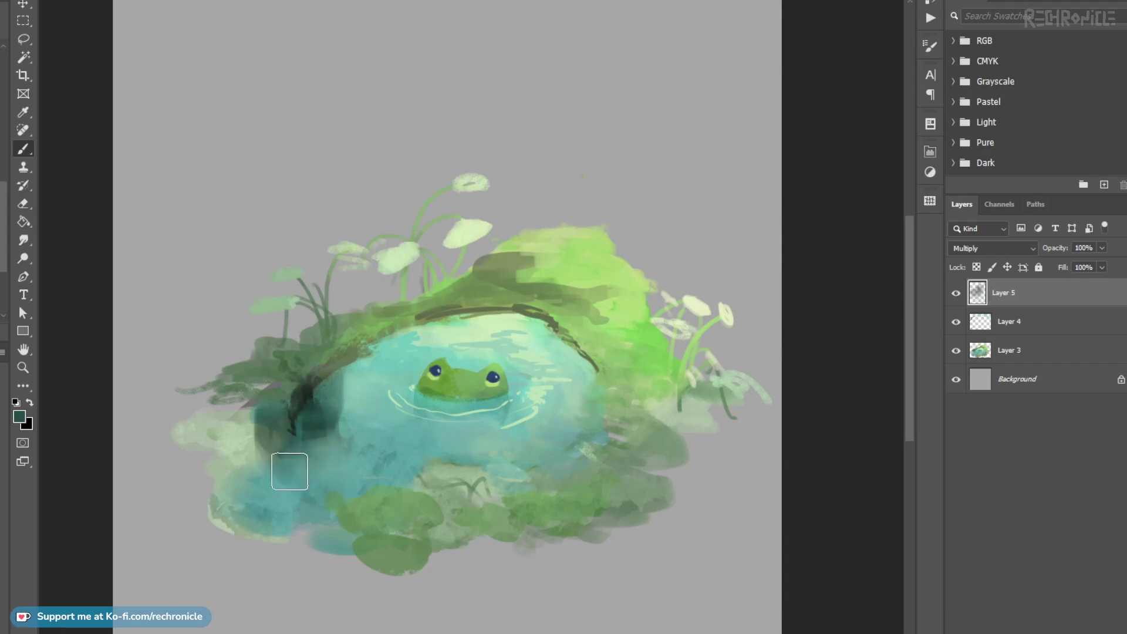
{"action": "key", "text": "ctrl+z"}
{"action": "key", "text": "ctrl+z"}
Step: Shade the water along the pond's inner rim in dark teal with a smaller brush, and smudge the shadow smooth
{"action": "key", "text": "["}
{"action": "key", "text": "["}
{"action": "key", "text": "["}
{"action": "left_click_drag", "start_coordinate": [341, 385], "coordinate": [375, 360]}
{"action": "mouse_move", "coordinate": [360, 369]}
{"action": "left_mouse_down"}
{"action": "mouse_move", "coordinate": [335, 433]}
{"action": "mouse_move", "coordinate": [406, 343]}
{"action": "mouse_move", "coordinate": [365, 359]}
{"action": "left_mouse_up"}
{"action": "mouse_move", "coordinate": [365, 358]}
{"action": "left_mouse_down"}
{"action": "mouse_move", "coordinate": [437, 337]}
{"action": "mouse_move", "coordinate": [394, 357]}
{"action": "mouse_move", "coordinate": [547, 346]}
{"action": "mouse_move", "coordinate": [451, 320]}
{"action": "mouse_move", "coordinate": [534, 323]}
{"action": "mouse_move", "coordinate": [579, 365]}
{"action": "mouse_move", "coordinate": [517, 322]}
{"action": "mouse_move", "coordinate": [447, 337]}
{"action": "mouse_move", "coordinate": [533, 328]}
{"action": "mouse_move", "coordinate": [539, 346]}
{"action": "mouse_move", "coordinate": [552, 340]}
{"action": "mouse_move", "coordinate": [584, 369]}
{"action": "mouse_move", "coordinate": [607, 432]}
{"action": "left_mouse_up"}
{"action": "mouse_move", "coordinate": [392, 400]}
{"action": "left_mouse_down"}
{"action": "mouse_move", "coordinate": [372, 367]}
{"action": "mouse_move", "coordinate": [499, 335]}
{"action": "mouse_move", "coordinate": [589, 400]}
{"action": "left_mouse_up"}
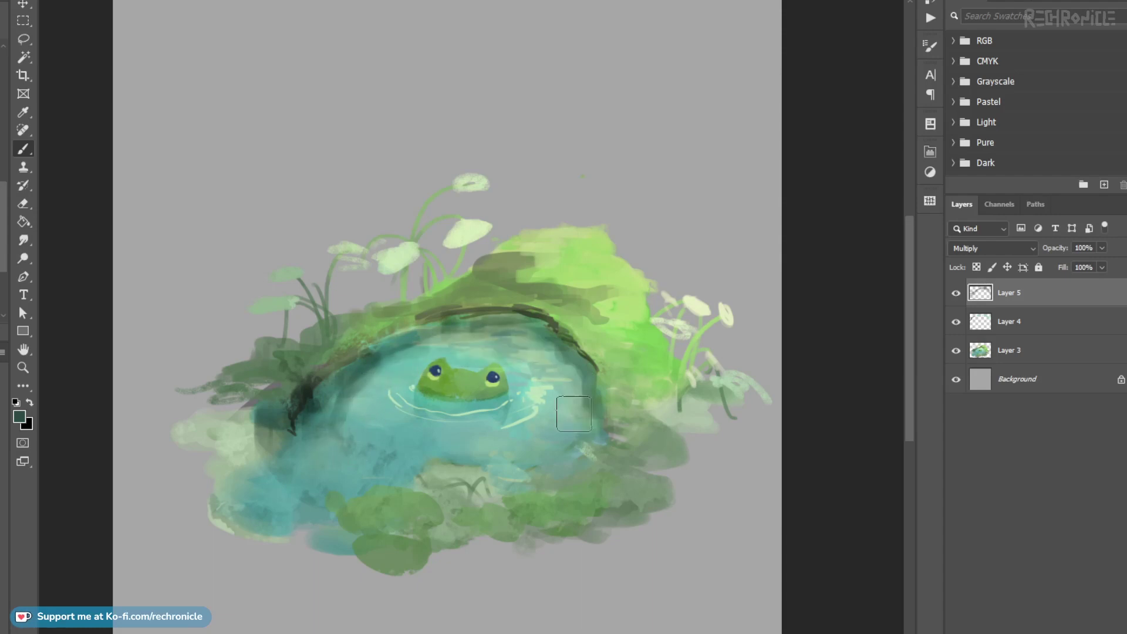
{"action": "key", "text": "r"}
{"action": "mouse_move", "coordinate": [411, 337]}
{"action": "left_mouse_down"}
{"action": "mouse_move", "coordinate": [403, 360]}
{"action": "mouse_move", "coordinate": [376, 362]}
{"action": "mouse_move", "coordinate": [406, 343]}
{"action": "mouse_move", "coordinate": [374, 382]}
{"action": "mouse_move", "coordinate": [377, 410]}
{"action": "mouse_move", "coordinate": [392, 383]}
{"action": "mouse_move", "coordinate": [416, 388]}
{"action": "mouse_move", "coordinate": [427, 362]}
{"action": "mouse_move", "coordinate": [464, 333]}
{"action": "mouse_move", "coordinate": [469, 356]}
{"action": "mouse_move", "coordinate": [516, 345]}
{"action": "mouse_move", "coordinate": [556, 411]}
{"action": "mouse_move", "coordinate": [583, 432]}
{"action": "left_mouse_up"}
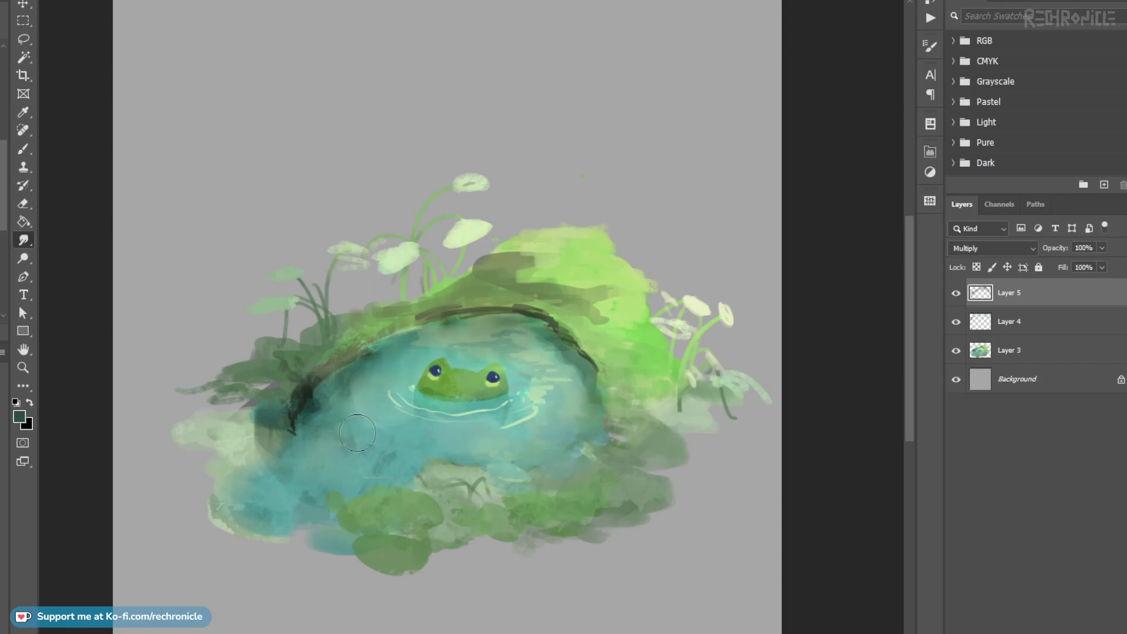
Step: Change Layer 5's blend mode to Darken, and merge Layer 4 down into Layer 3
{"action": "left_click", "coordinate": [995, 252]}
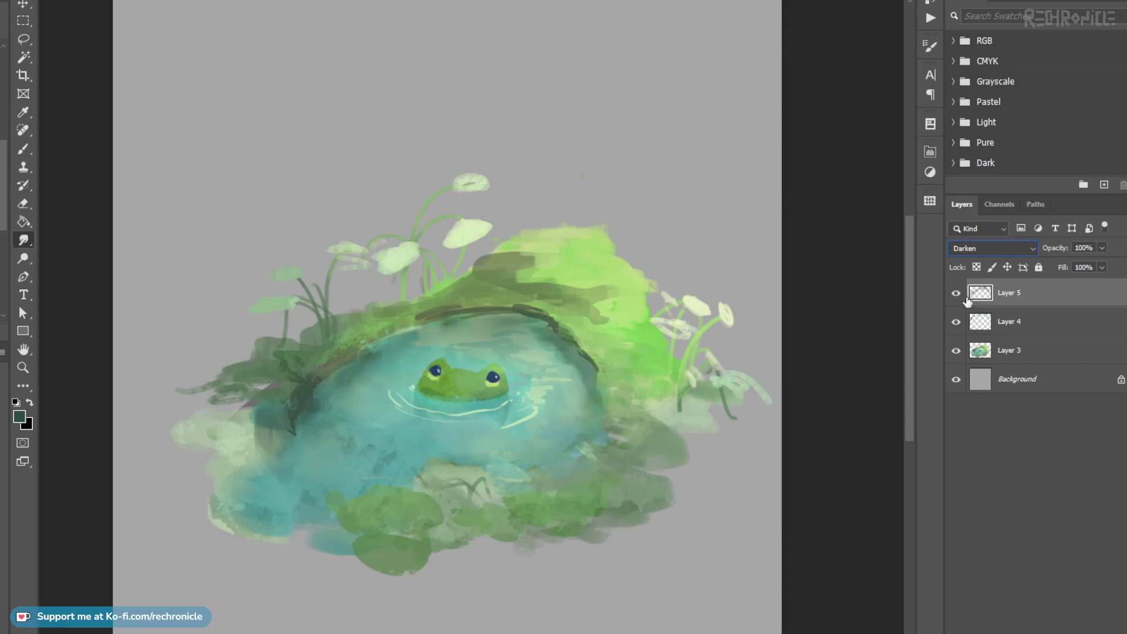
{"action": "left_click", "coordinate": [958, 295]}
{"action": "left_click", "coordinate": [957, 295]}
{"action": "left_click", "coordinate": [1019, 328]}
{"action": "key", "text": "ctrl+e"}
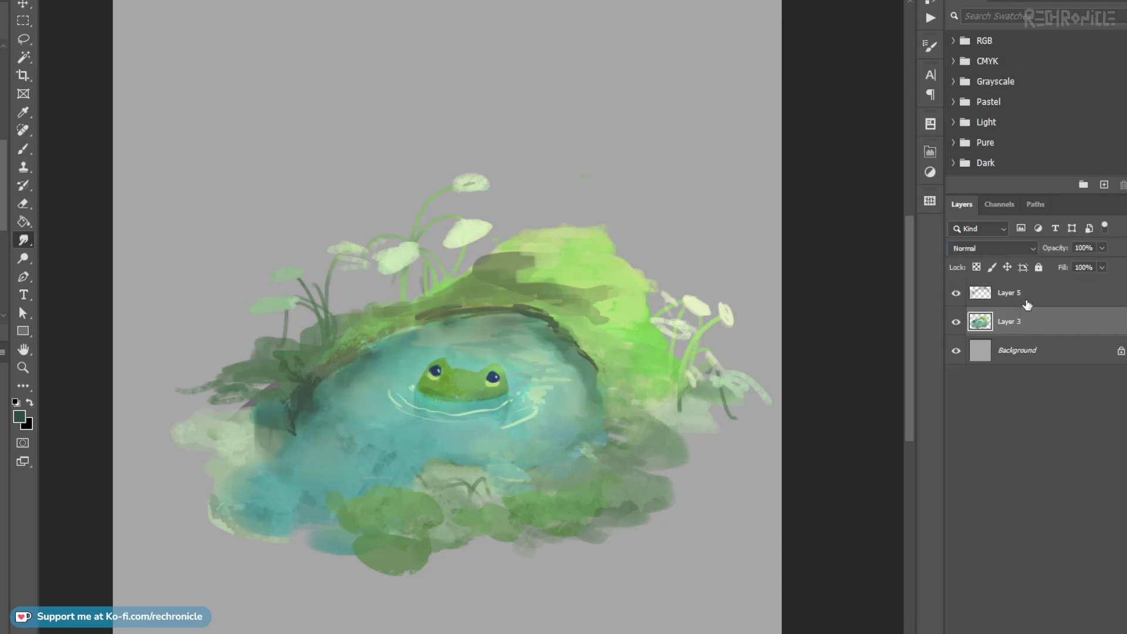
Step: Lower Layer 5's opacity to 50% and merge it down into Layer 3
{"action": "left_click", "coordinate": [1034, 294]}
{"action": "key", "text": "ctrl+t"}
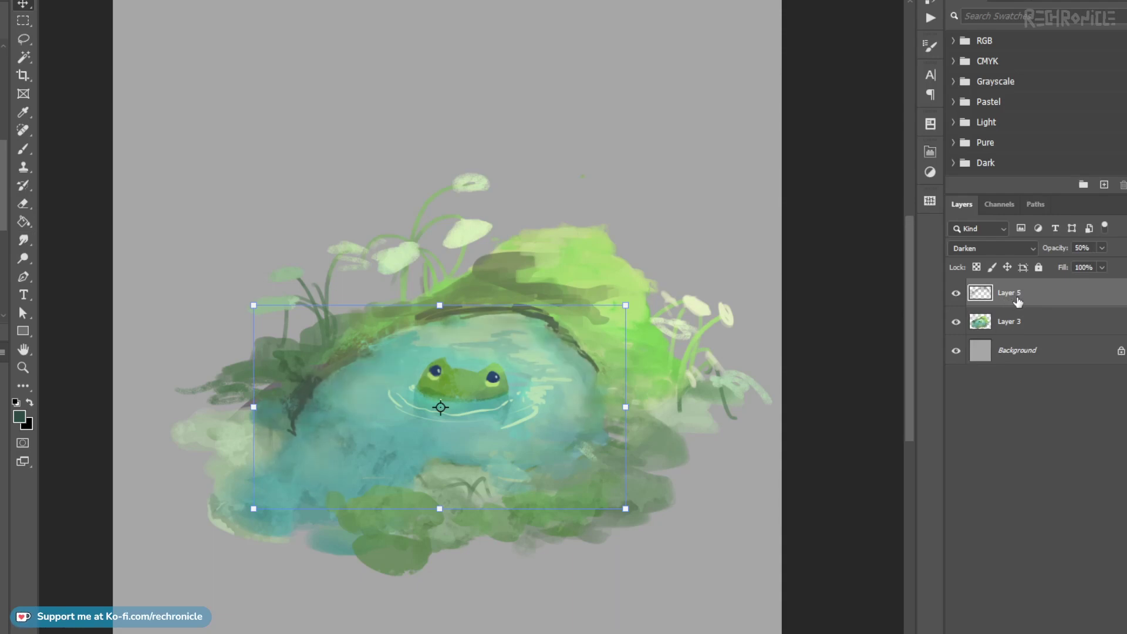
{"action": "key", "text": "ctrl+e"}
Step: On a new layer, extend the pond's dark rim down its right side in a sampled dark tone
{"action": "key", "text": "b"}
{"action": "key", "text": "ctrl+alt+shift+n"}
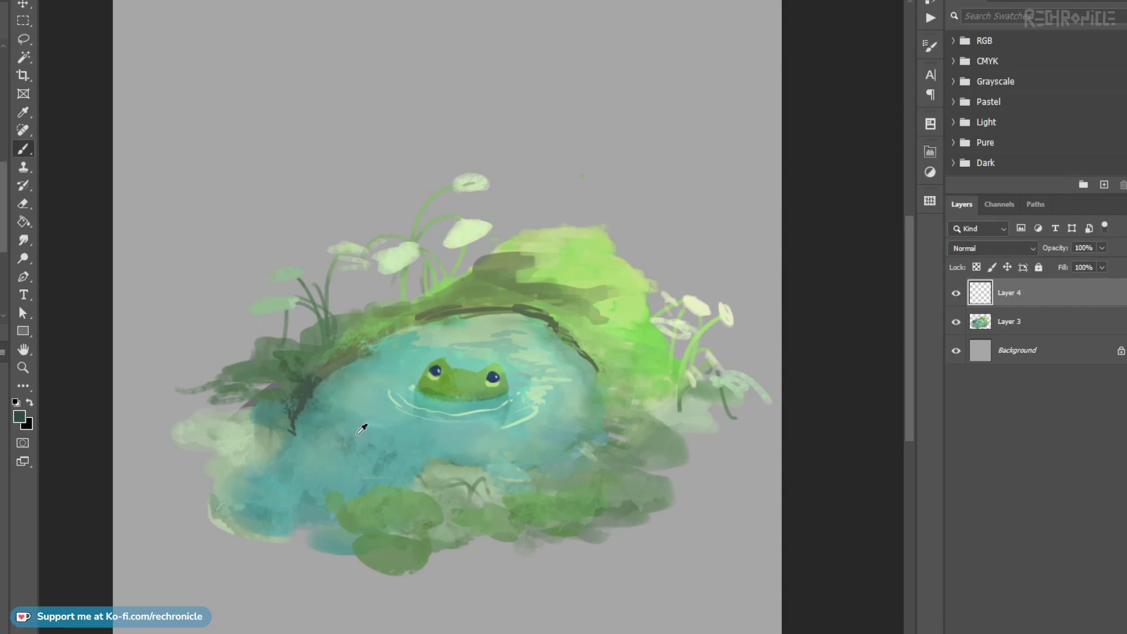
{"action": "left_click", "coordinate": [598, 350], "text": "alt"}
{"action": "left_click_drag", "start_coordinate": [595, 357], "coordinate": [592, 425]}
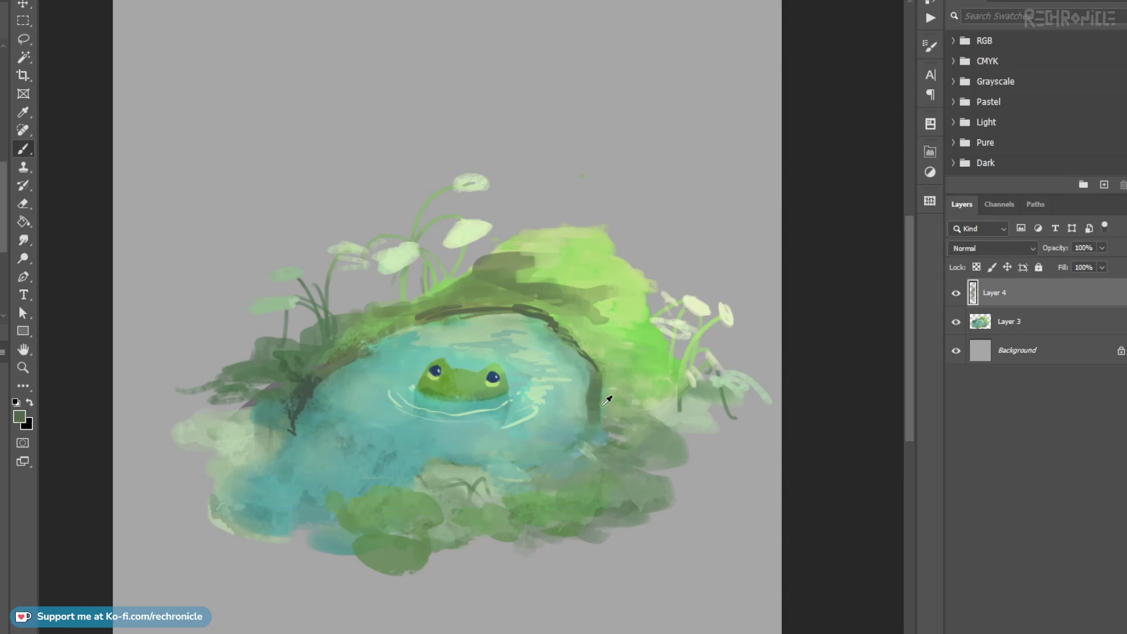
Step: Extend the olive shadow across the hill's lower slope with a sampled olive green
{"action": "left_click", "coordinate": [605, 397], "text": "alt"}
{"action": "left_click", "coordinate": [503, 277], "text": "alt"}
{"action": "mouse_move", "coordinate": [509, 276]}
{"action": "left_mouse_down"}
{"action": "mouse_move", "coordinate": [555, 301]}
{"action": "mouse_move", "coordinate": [561, 276]}
{"action": "mouse_move", "coordinate": [547, 300]}
{"action": "mouse_move", "coordinate": [588, 317]}
{"action": "mouse_move", "coordinate": [605, 310]}
{"action": "mouse_move", "coordinate": [590, 325]}
{"action": "mouse_move", "coordinate": [610, 335]}
{"action": "mouse_move", "coordinate": [578, 325]}
{"action": "mouse_move", "coordinate": [587, 315]}
{"action": "mouse_move", "coordinate": [586, 332]}
{"action": "mouse_move", "coordinate": [610, 341]}
{"action": "mouse_move", "coordinate": [605, 321]}
{"action": "mouse_move", "coordinate": [601, 337]}
{"action": "mouse_move", "coordinate": [626, 348]}
{"action": "left_mouse_up"}
Step: Merge Layer 4 into Layer 3 and blend the hill's greens with the Mixer Brush, pushing its light top outward
{"action": "key", "text": "shift+b"}
{"action": "right_click", "coordinate": [552, 296], "text": "alt"}
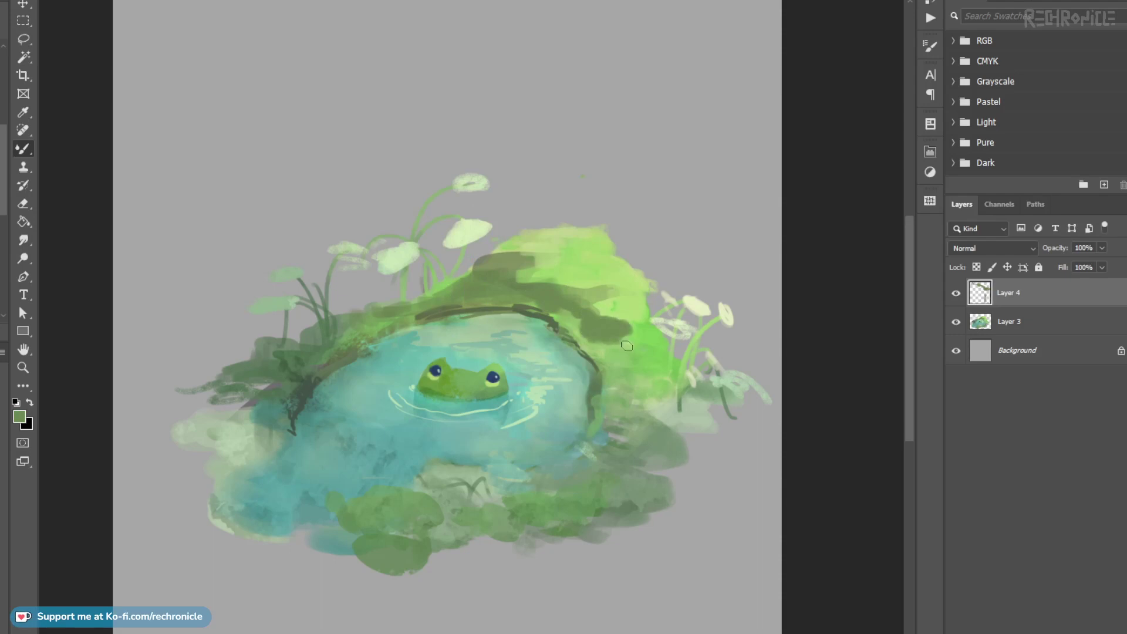
{"action": "key", "text": "Delete"}
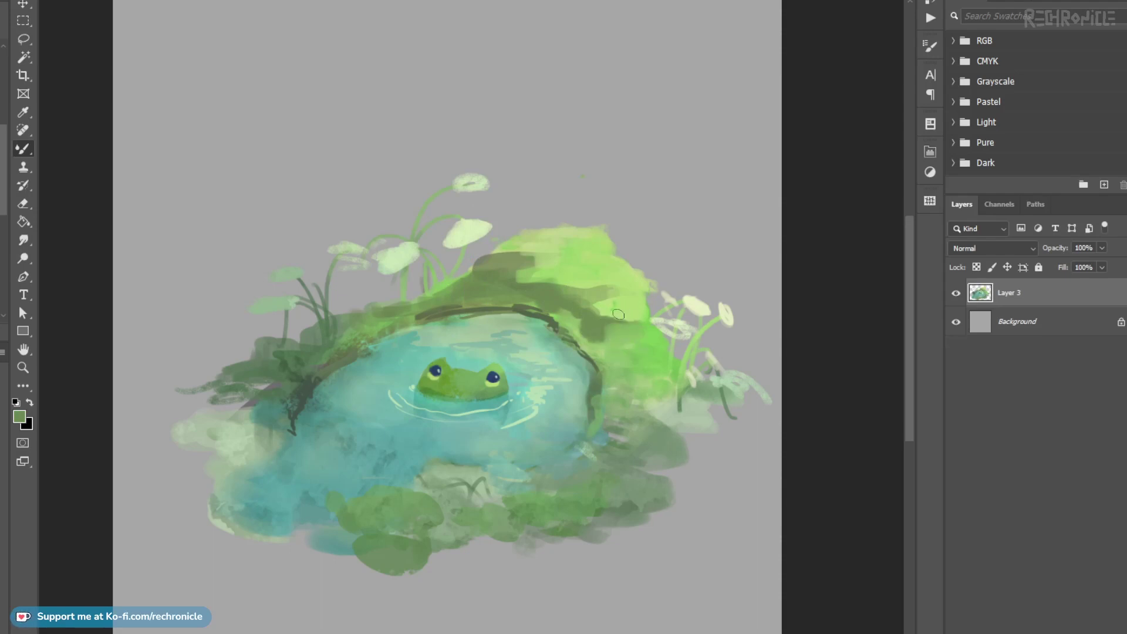
{"action": "mouse_move", "coordinate": [602, 330]}
{"action": "left_mouse_down"}
{"action": "mouse_move", "coordinate": [631, 343]}
{"action": "mouse_move", "coordinate": [608, 324]}
{"action": "left_mouse_up"}
{"action": "mouse_move", "coordinate": [554, 237]}
{"action": "left_mouse_down"}
{"action": "mouse_move", "coordinate": [618, 252]}
{"action": "mouse_move", "coordinate": [619, 275]}
{"action": "mouse_move", "coordinate": [627, 265]}
{"action": "mouse_move", "coordinate": [648, 292]}
{"action": "left_mouse_up"}
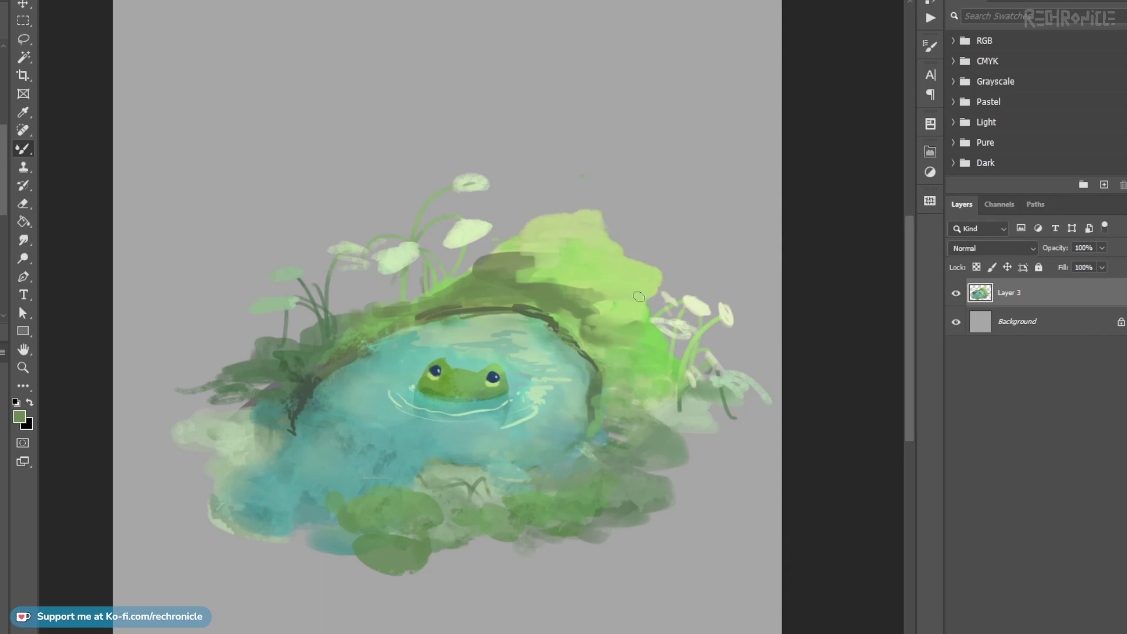
Step: Carry the hill's shadow up towards the peak and down the right slope in sampled olive greens
{"action": "left_click", "coordinate": [512, 257], "text": "alt"}
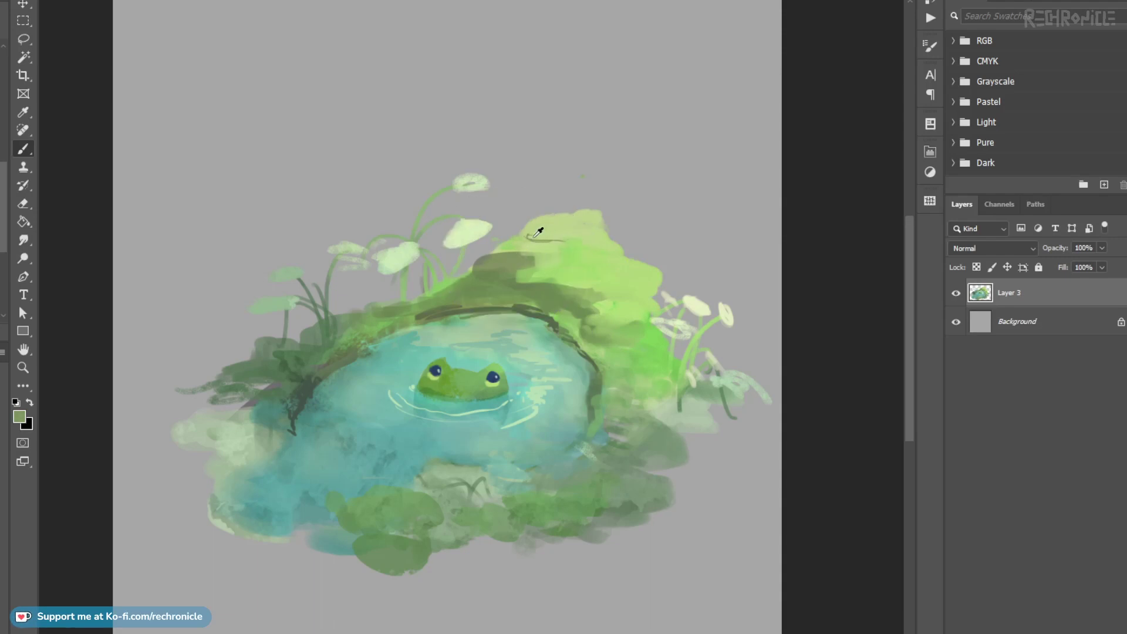
{"action": "mouse_move", "coordinate": [530, 235]}
{"action": "left_mouse_down"}
{"action": "mouse_move", "coordinate": [578, 246]}
{"action": "mouse_move", "coordinate": [522, 275]}
{"action": "mouse_move", "coordinate": [527, 264]}
{"action": "mouse_move", "coordinate": [498, 263]}
{"action": "left_mouse_up"}
{"action": "left_click", "coordinate": [521, 245], "text": "alt"}
{"action": "left_click", "coordinate": [496, 273], "text": "alt"}
{"action": "left_click", "coordinate": [493, 263], "text": "alt"}
{"action": "mouse_move", "coordinate": [499, 267]}
{"action": "left_mouse_down"}
{"action": "mouse_move", "coordinate": [531, 249]}
{"action": "mouse_move", "coordinate": [517, 248]}
{"action": "mouse_move", "coordinate": [570, 246]}
{"action": "mouse_move", "coordinate": [520, 267]}
{"action": "mouse_move", "coordinate": [542, 263]}
{"action": "mouse_move", "coordinate": [569, 292]}
{"action": "mouse_move", "coordinate": [522, 282]}
{"action": "mouse_move", "coordinate": [598, 300]}
{"action": "mouse_move", "coordinate": [578, 269]}
{"action": "mouse_move", "coordinate": [571, 282]}
{"action": "mouse_move", "coordinate": [636, 296]}
{"action": "mouse_move", "coordinate": [621, 310]}
{"action": "mouse_move", "coordinate": [584, 312]}
{"action": "mouse_move", "coordinate": [604, 339]}
{"action": "mouse_move", "coordinate": [666, 367]}
{"action": "left_mouse_up"}
{"action": "left_click", "coordinate": [582, 282], "text": "alt"}
{"action": "left_click", "coordinate": [590, 307], "text": "alt"}
{"action": "left_click", "coordinate": [578, 316], "text": "alt"}
{"action": "left_click_drag", "start_coordinate": [578, 315], "coordinate": [593, 338]}
Step: Broaden the bank below the hill at the pond's right with sampled muted greens
{"action": "left_click", "coordinate": [596, 386], "text": "alt"}
{"action": "mouse_move", "coordinate": [610, 381]}
{"action": "left_mouse_down"}
{"action": "mouse_move", "coordinate": [599, 402]}
{"action": "mouse_move", "coordinate": [611, 424]}
{"action": "mouse_move", "coordinate": [616, 412]}
{"action": "mouse_move", "coordinate": [707, 453]}
{"action": "mouse_move", "coordinate": [681, 472]}
{"action": "mouse_move", "coordinate": [716, 457]}
{"action": "mouse_move", "coordinate": [714, 472]}
{"action": "left_mouse_up"}
{"action": "left_click", "coordinate": [628, 374], "text": "alt"}
{"action": "left_click", "coordinate": [646, 431], "text": "alt"}
{"action": "left_click", "coordinate": [541, 498], "text": "alt"}
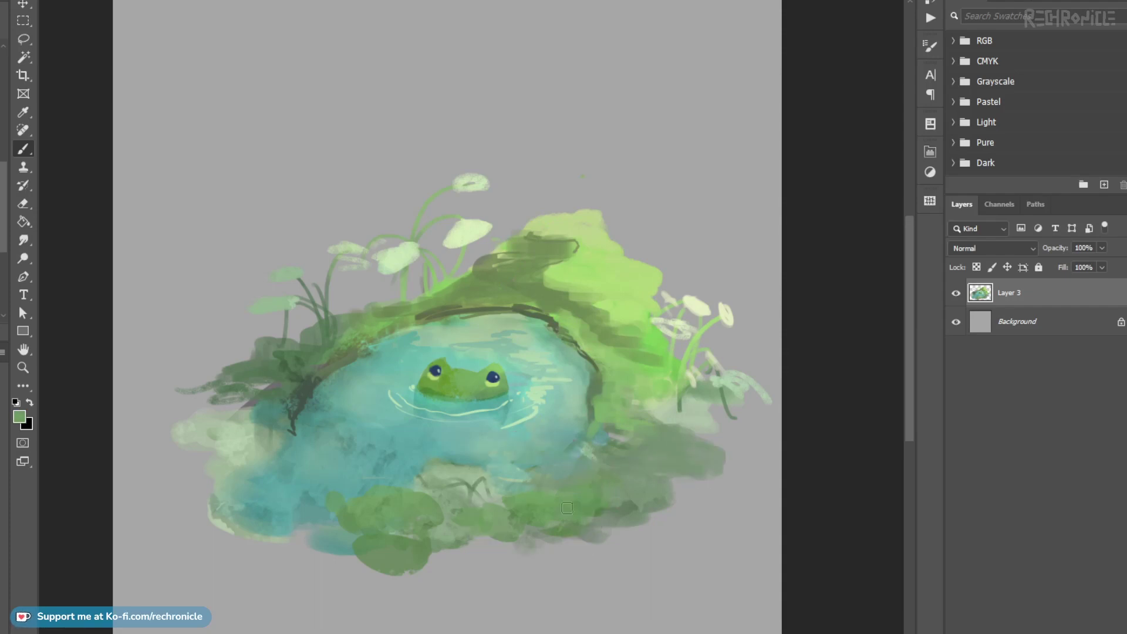
{"action": "left_click", "coordinate": [465, 458], "text": "alt"}
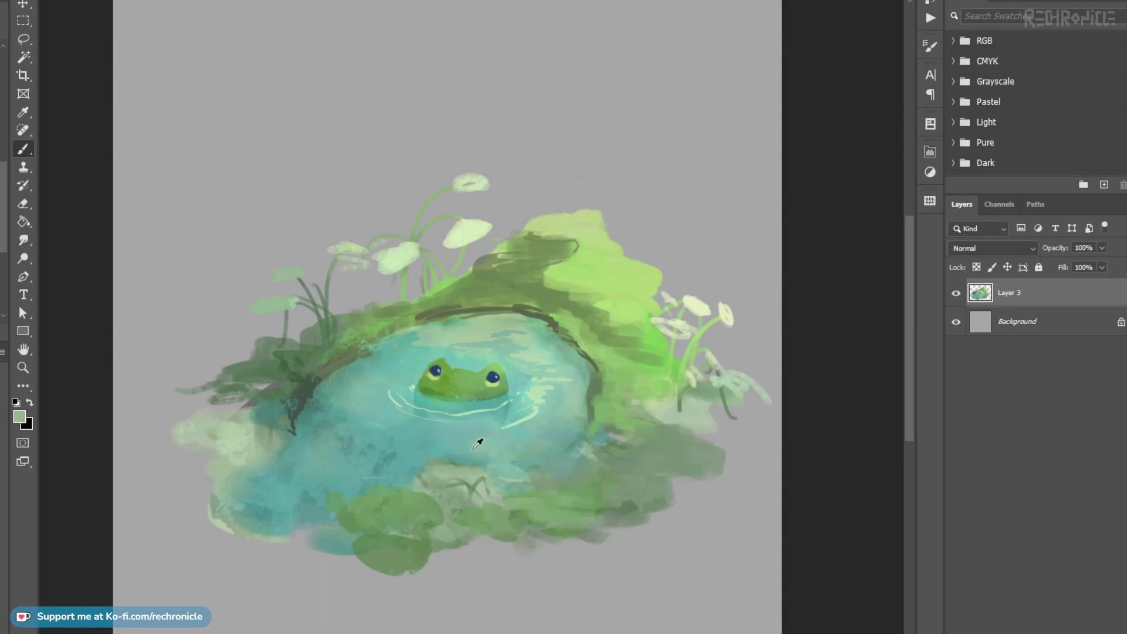
Step: Draw thin dark stems along the foreground bank in a sampled dark grey-green, undoing misplaced strokes
{"action": "left_click", "coordinate": [311, 374], "text": "alt"}
{"action": "left_click_drag", "start_coordinate": [495, 532], "coordinate": [517, 470]}
{"action": "key", "text": "ctrl+z"}
{"action": "left_click_drag", "start_coordinate": [462, 513], "coordinate": [491, 460]}
{"action": "key", "text": "ctrl+z"}
{"action": "left_click_drag", "start_coordinate": [561, 517], "coordinate": [605, 471]}
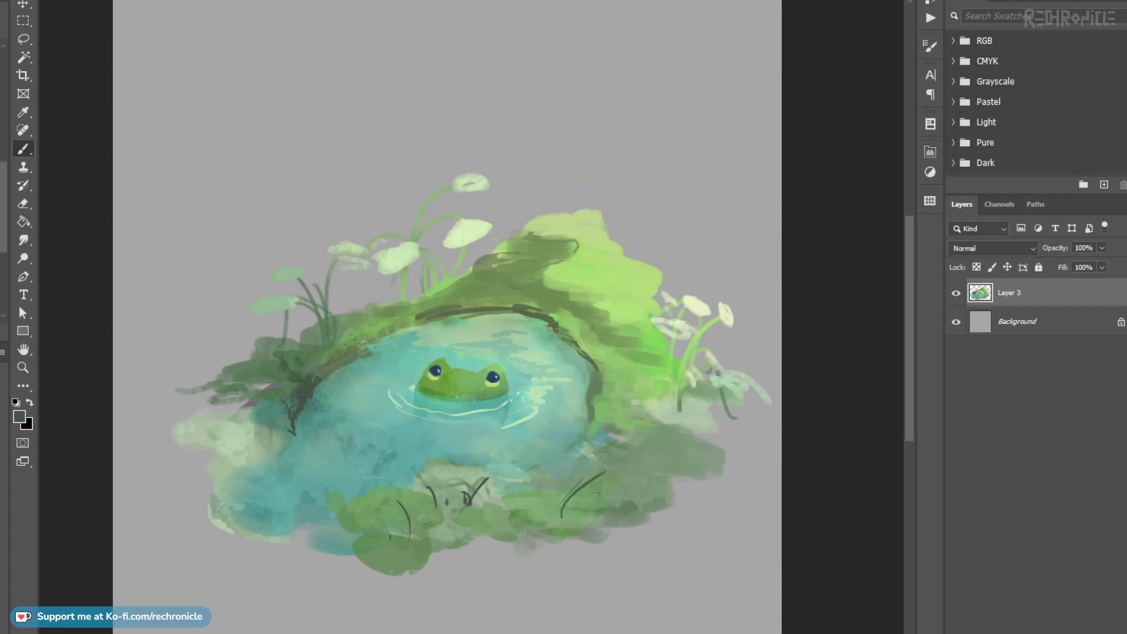
{"action": "left_click_drag", "start_coordinate": [564, 510], "coordinate": [577, 484]}
{"action": "left_click_drag", "start_coordinate": [549, 504], "coordinate": [558, 523]}
Step: Brighten the flower heads at the right of the hill with a sampled pale cream
{"action": "left_click", "coordinate": [328, 325], "text": "alt"}
{"action": "left_click", "coordinate": [298, 412], "text": "alt"}
{"action": "left_click", "coordinate": [693, 308], "text": "alt"}
{"action": "mouse_move", "coordinate": [665, 329]}
{"action": "left_mouse_down"}
{"action": "mouse_move", "coordinate": [680, 330]}
{"action": "mouse_move", "coordinate": [673, 306]}
{"action": "mouse_move", "coordinate": [696, 336]}
{"action": "left_mouse_up"}
{"action": "left_click_drag", "start_coordinate": [713, 362], "coordinate": [738, 384]}
Step: Paint small cream flower heads on the foreground stems, undoing the first attempt
{"action": "left_click_drag", "start_coordinate": [382, 516], "coordinate": [385, 518]}
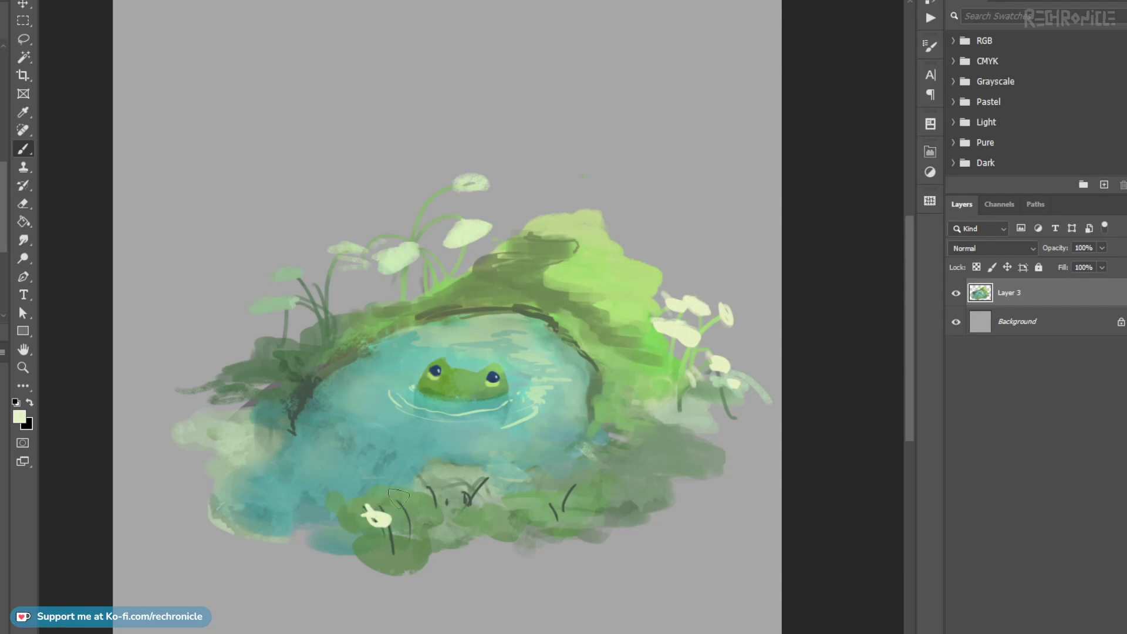
{"action": "key", "text": "ctrl+z"}
{"action": "mouse_move", "coordinate": [375, 512]}
{"action": "left_mouse_down"}
{"action": "mouse_move", "coordinate": [426, 512]}
{"action": "mouse_move", "coordinate": [443, 496]}
{"action": "mouse_move", "coordinate": [494, 486]}
{"action": "mouse_move", "coordinate": [466, 483]}
{"action": "mouse_move", "coordinate": [537, 504]}
{"action": "left_mouse_up"}
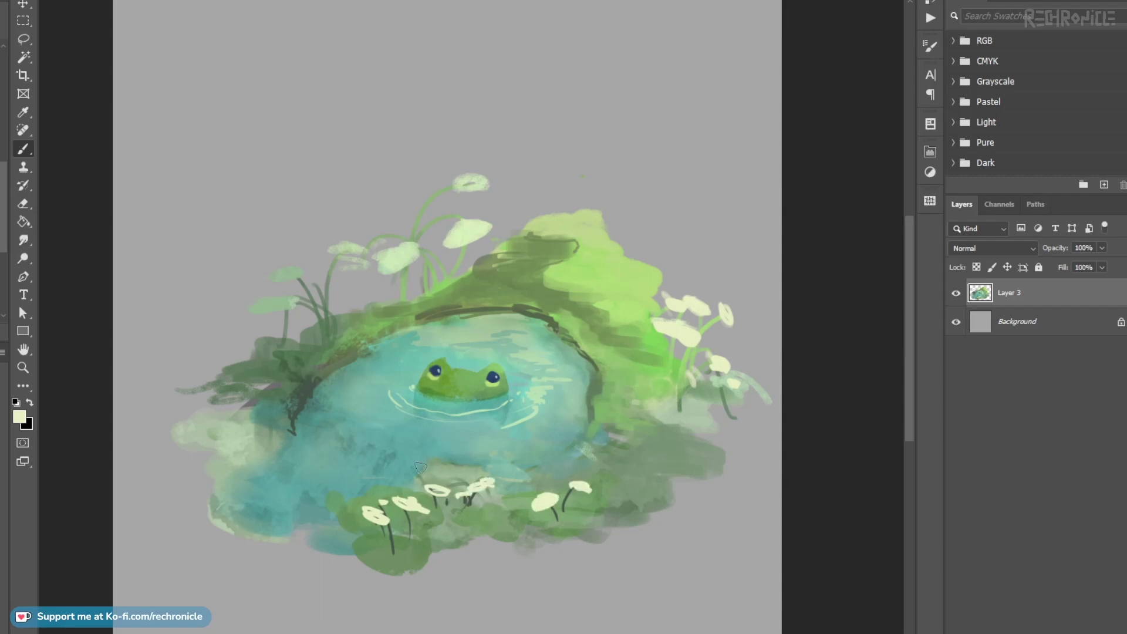
Step: Tone down the foreground flowers with sampled muted greens and shade the bank at their right
{"action": "left_click", "coordinate": [407, 552], "text": "alt"}
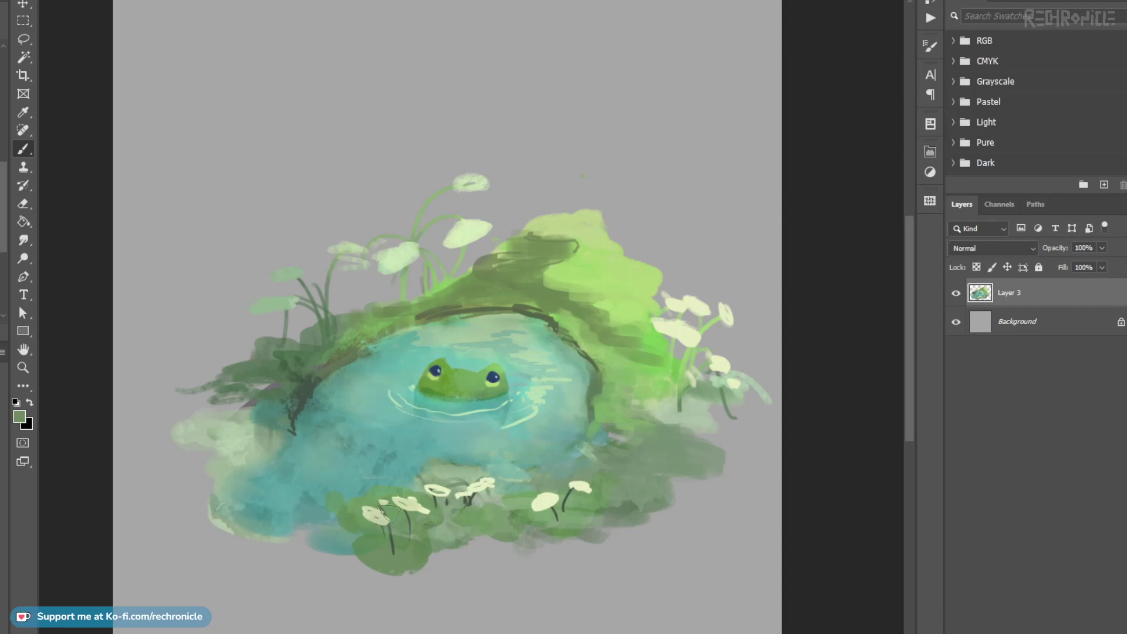
{"action": "left_click", "coordinate": [652, 381], "text": "alt"}
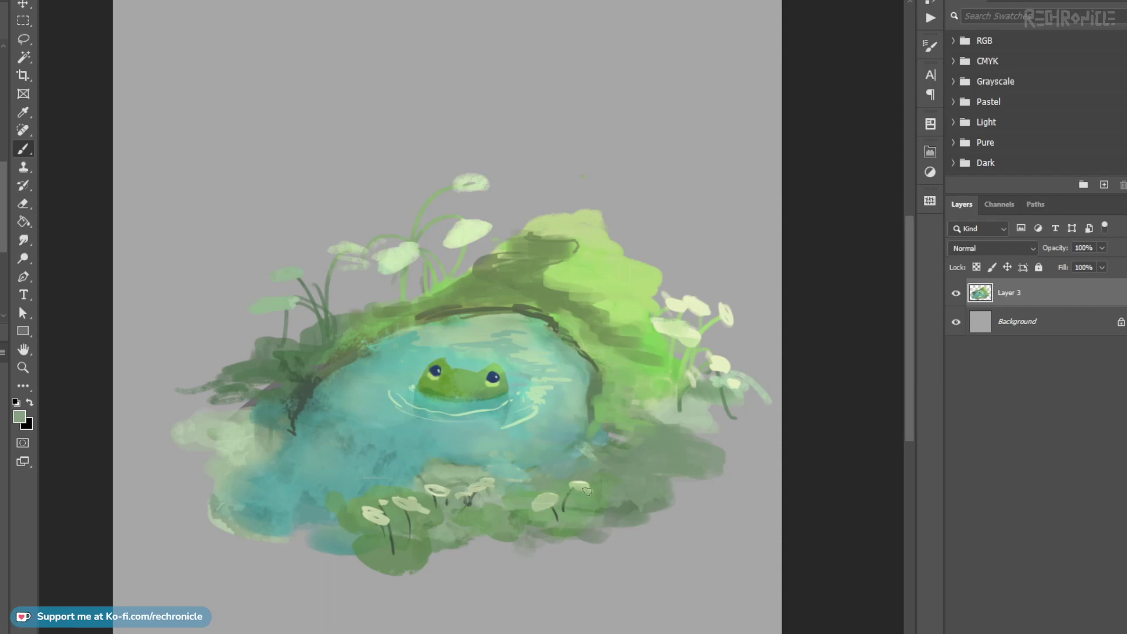
{"action": "left_click", "coordinate": [561, 533], "text": "alt"}
{"action": "mouse_move", "coordinate": [622, 505]}
{"action": "left_mouse_down"}
{"action": "mouse_move", "coordinate": [590, 528]}
{"action": "mouse_move", "coordinate": [639, 535]}
{"action": "mouse_move", "coordinate": [606, 532]}
{"action": "left_mouse_up"}
Step: Lasso an irregular strip along the foreground bank's lower edge, paint it dark grey-green and deselect
{"action": "key", "text": "l"}
{"action": "mouse_move", "coordinate": [418, 553]}
{"action": "left_mouse_down"}
{"action": "mouse_move", "coordinate": [448, 571]}
{"action": "mouse_move", "coordinate": [641, 538]}
{"action": "mouse_move", "coordinate": [647, 519]}
{"action": "mouse_move", "coordinate": [433, 546]}
{"action": "left_mouse_up"}
{"action": "key", "text": "b"}
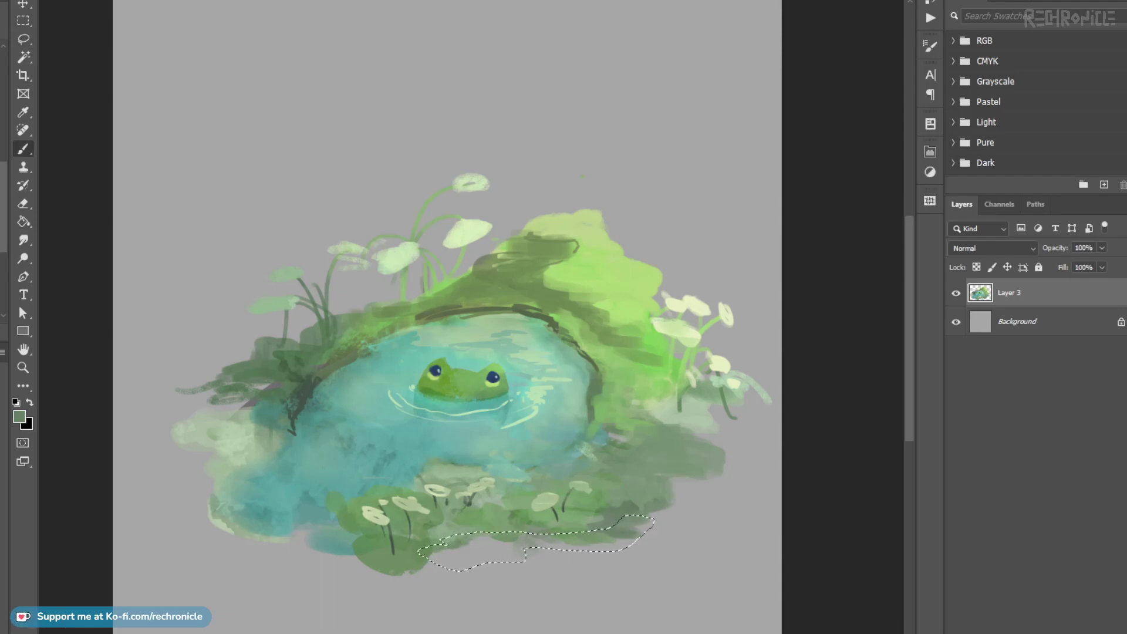
{"action": "left_click", "coordinate": [307, 400], "text": "alt"}
{"action": "mouse_move", "coordinate": [399, 525]}
{"action": "left_mouse_down"}
{"action": "mouse_move", "coordinate": [558, 528]}
{"action": "mouse_move", "coordinate": [600, 501]}
{"action": "mouse_move", "coordinate": [635, 508]}
{"action": "left_mouse_up"}
{"action": "key", "text": "ctrl+d"}
Step: Blend the front-left water and spread teal beneath the foreground plants with the Mixer Brush
{"action": "left_click", "coordinate": [496, 547], "text": "alt"}
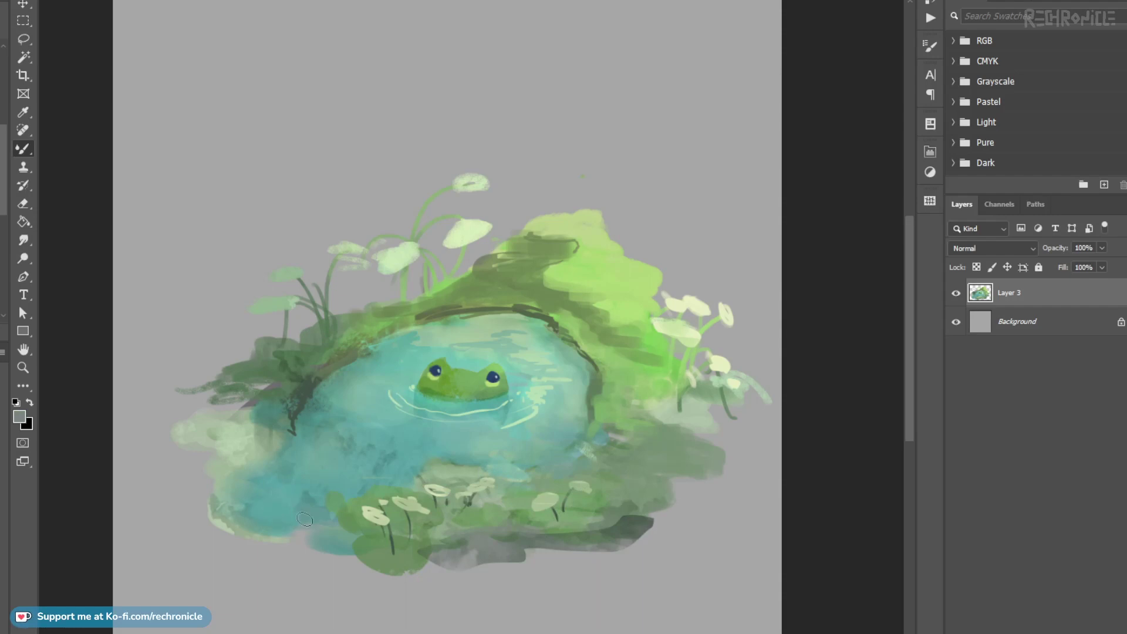
{"action": "left_click_drag", "start_coordinate": [321, 473], "coordinate": [317, 475]}
{"action": "left_click_drag", "start_coordinate": [348, 554], "coordinate": [413, 583]}
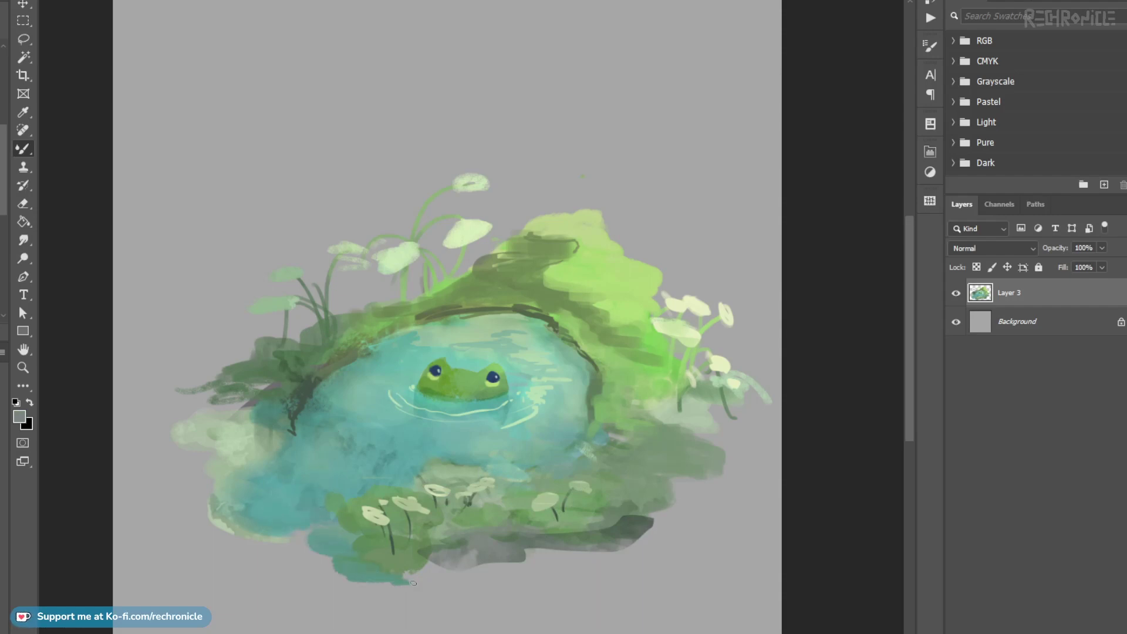
Step: Blend the dark strip below the foreground bank and rework it with strokes in sampled grey-green tones
{"action": "mouse_move", "coordinate": [471, 553]}
{"action": "left_mouse_down"}
{"action": "mouse_move", "coordinate": [476, 568]}
{"action": "mouse_move", "coordinate": [462, 562]}
{"action": "mouse_move", "coordinate": [481, 549]}
{"action": "mouse_move", "coordinate": [504, 551]}
{"action": "mouse_move", "coordinate": [466, 567]}
{"action": "mouse_move", "coordinate": [532, 549]}
{"action": "left_mouse_up"}
{"action": "key", "text": "b"}
{"action": "left_click", "coordinate": [471, 552], "text": "alt"}
{"action": "left_click", "coordinate": [487, 540], "text": "alt"}
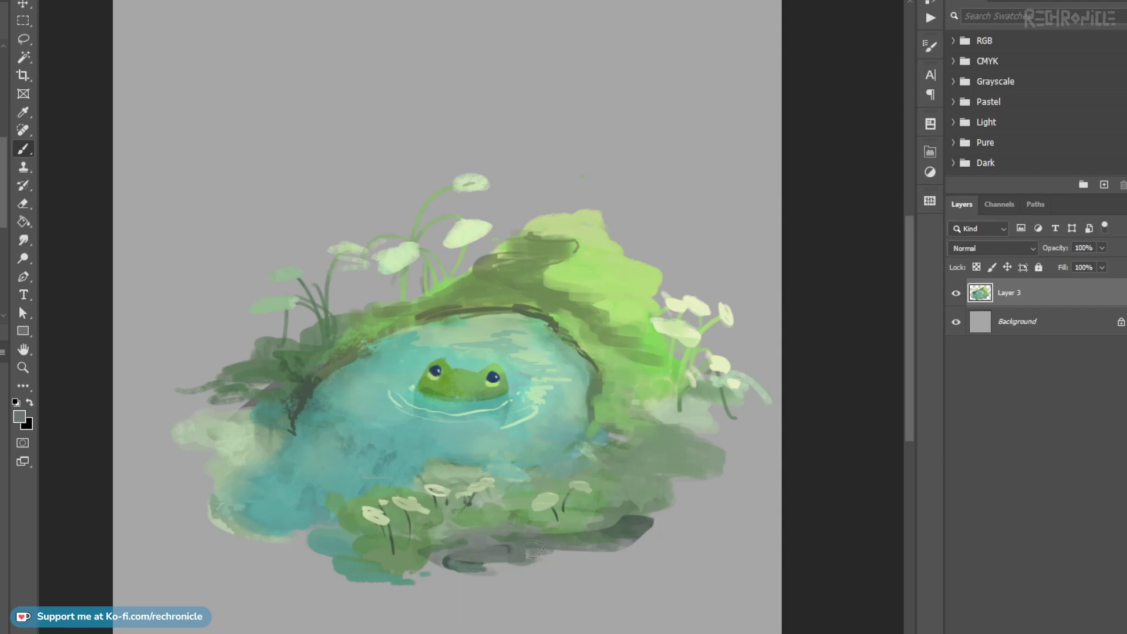
Step: Add a new layer above Layer 3
{"action": "left_click_drag", "start_coordinate": [470, 425], "coordinate": [445, 461]}
{"action": "left_click_drag", "start_coordinate": [541, 389], "coordinate": [541, 363]}
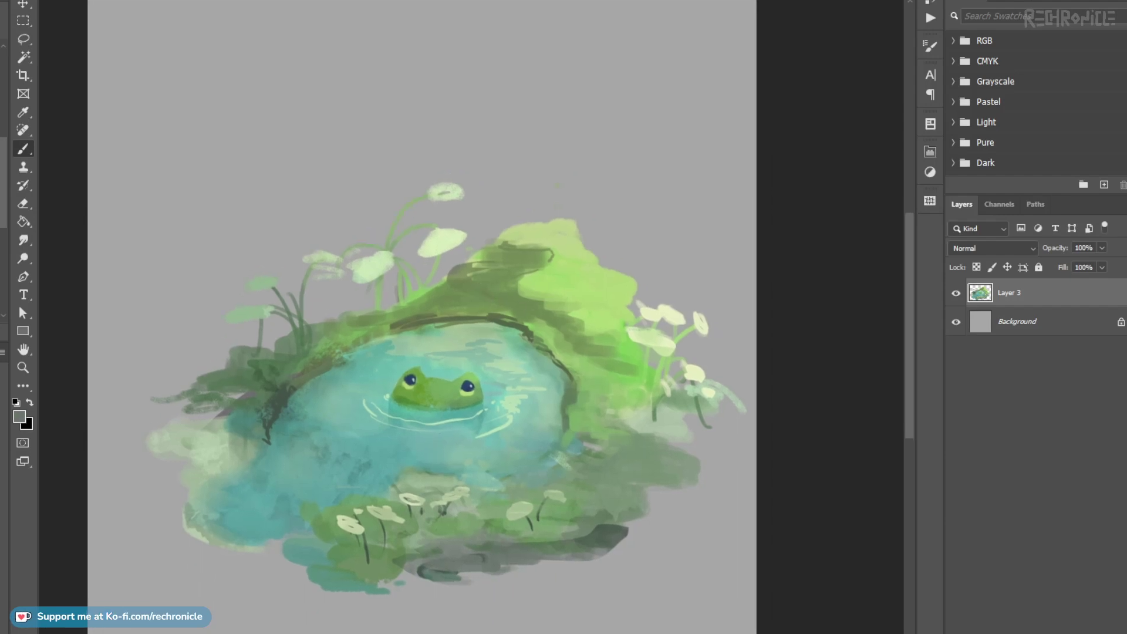
{"action": "key", "text": "z"}
{"action": "left_click", "coordinate": [391, 352]}
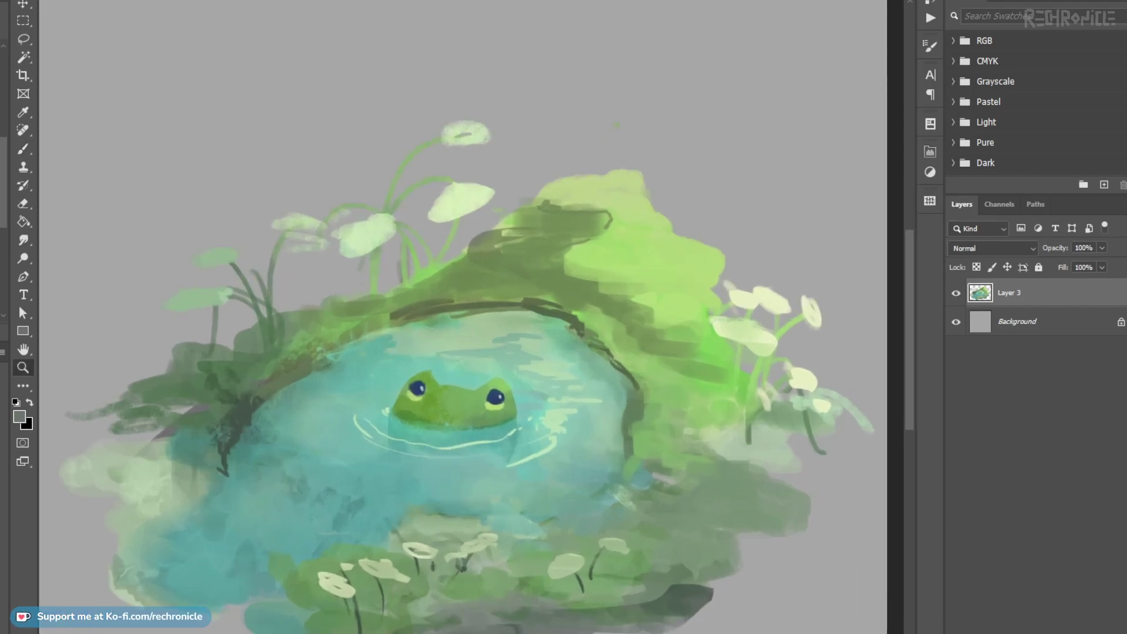
{"action": "left_click", "coordinate": [407, 359]}
{"action": "key", "text": "b"}
{"action": "key", "text": "ctrl+shift+alt+n"}
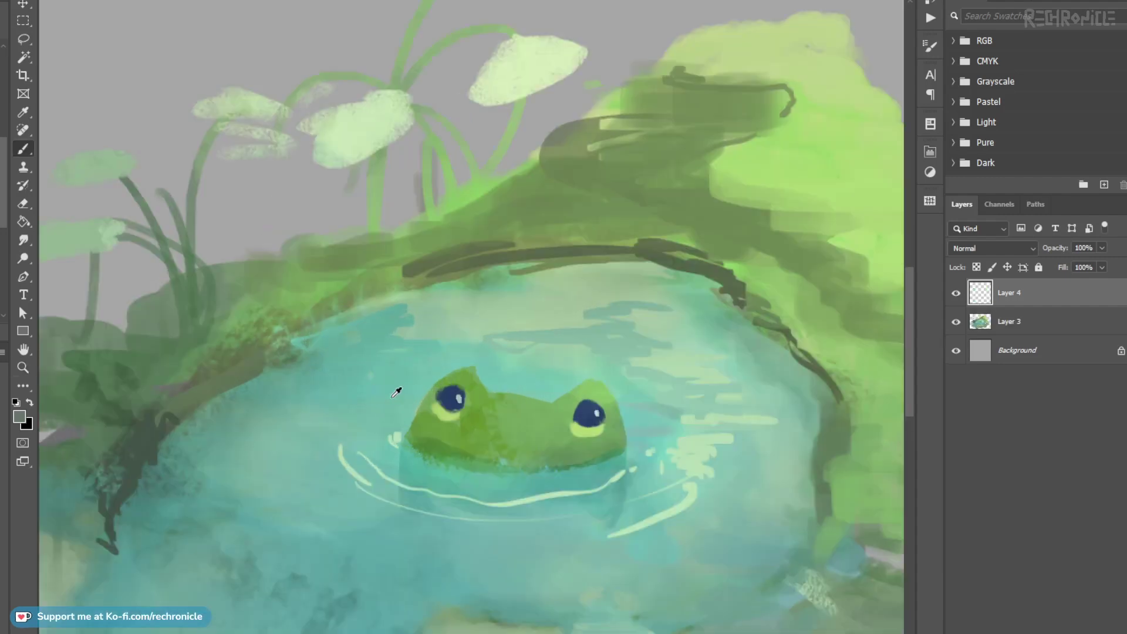
Step: Paint a forked dark grey twig standing in the water at the frog's left, undoing unsatisfactory strokes
{"action": "mouse_move", "coordinate": [376, 437]}
{"action": "left_mouse_down"}
{"action": "mouse_move", "coordinate": [373, 312]}
{"action": "mouse_move", "coordinate": [382, 393]}
{"action": "mouse_move", "coordinate": [381, 345]}
{"action": "mouse_move", "coordinate": [463, 214]}
{"action": "left_mouse_up"}
{"action": "key", "text": "ctrl+z"}
{"action": "key", "text": "ctrl+z"}
{"action": "mouse_move", "coordinate": [373, 434]}
{"action": "left_mouse_down"}
{"action": "mouse_move", "coordinate": [365, 258]}
{"action": "mouse_move", "coordinate": [375, 353]}
{"action": "left_mouse_up"}
{"action": "key", "text": "ctrl+z"}
{"action": "key", "text": "ctrl+z"}
{"action": "mouse_move", "coordinate": [357, 231]}
{"action": "left_mouse_down"}
{"action": "mouse_move", "coordinate": [360, 251]}
{"action": "mouse_move", "coordinate": [341, 197]}
{"action": "mouse_move", "coordinate": [372, 230]}
{"action": "left_mouse_up"}
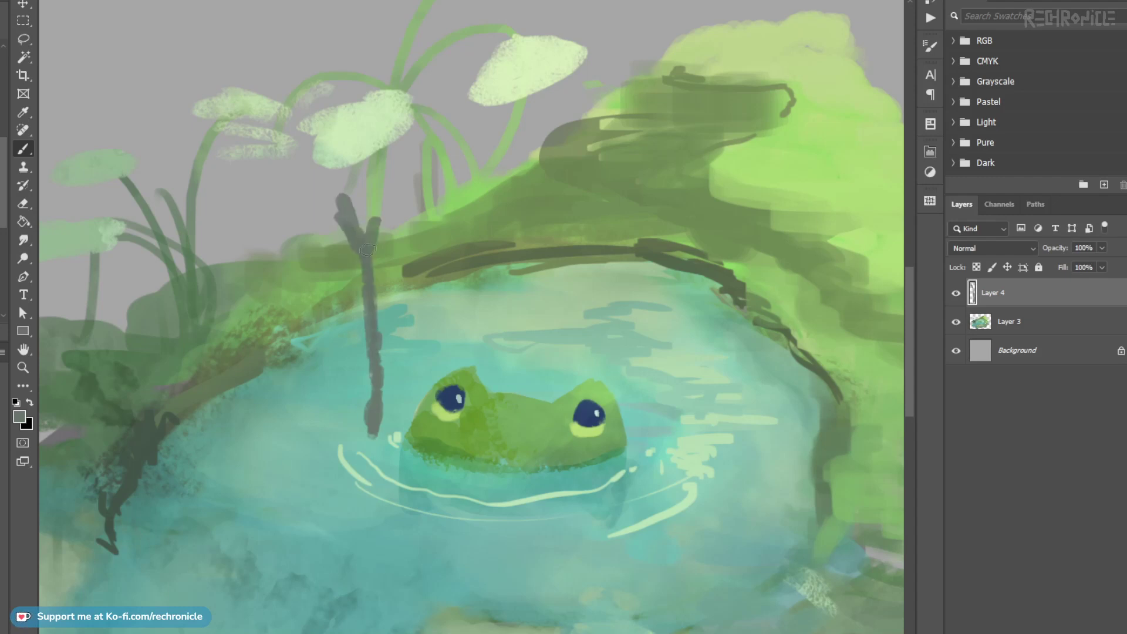
{"action": "left_click_drag", "start_coordinate": [372, 348], "coordinate": [358, 345]}
Step: Paint the twig's thin slanted reflection running down-left across the water, redoing the stroke until it fits
{"action": "key", "text": "z"}
{"action": "key", "text": "ctrl+minus"}
{"action": "key", "text": "b"}
{"action": "left_click_drag", "start_coordinate": [491, 347], "coordinate": [382, 429]}
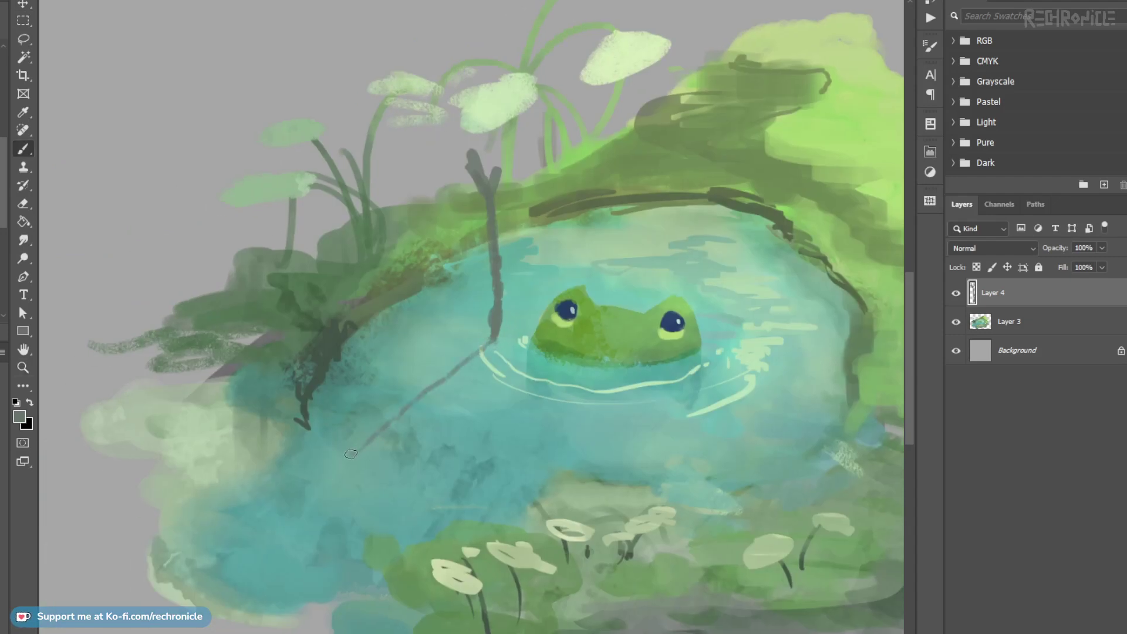
{"action": "key", "text": "ctrl+z"}
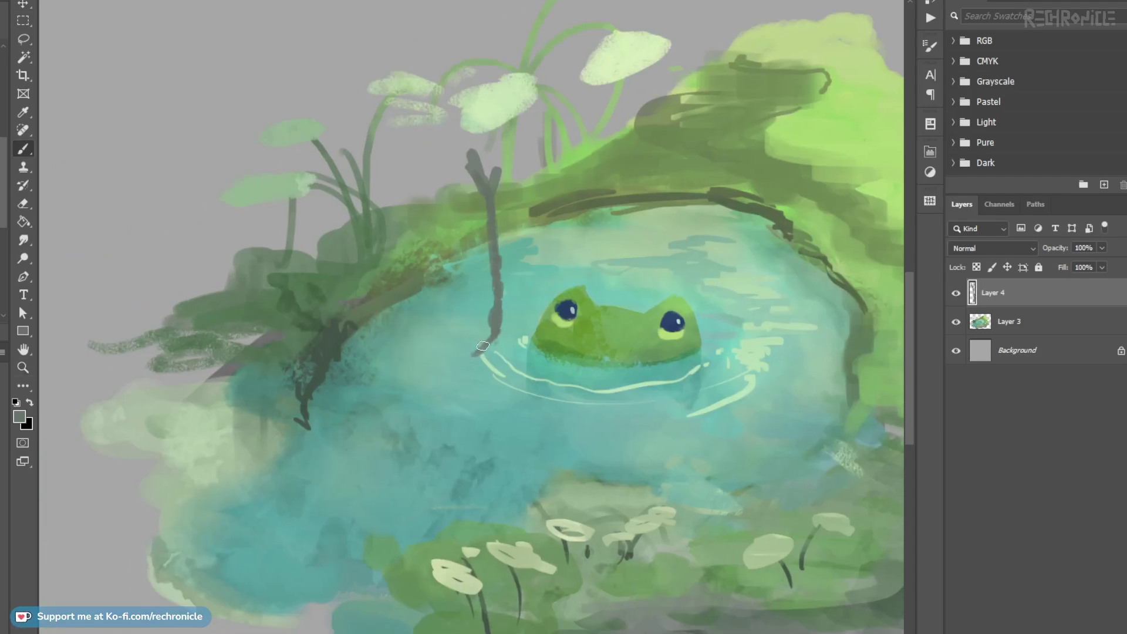
{"action": "left_click_drag", "start_coordinate": [466, 361], "coordinate": [420, 399]}
{"action": "key", "text": "ctrl+z"}
{"action": "left_click_drag", "start_coordinate": [424, 422], "coordinate": [402, 451]}
Step: Add light beige highlights to the twig's forked top with sampled tones
{"action": "left_click", "coordinate": [421, 432], "text": "alt"}
{"action": "mouse_move", "coordinate": [484, 304]}
{"action": "left_mouse_down"}
{"action": "mouse_move", "coordinate": [469, 418]}
{"action": "mouse_move", "coordinate": [488, 299]}
{"action": "left_mouse_up"}
{"action": "left_click", "coordinate": [487, 307], "text": "alt"}
{"action": "left_click", "coordinate": [510, 316], "text": "alt"}
{"action": "left_click", "coordinate": [487, 293], "text": "alt"}
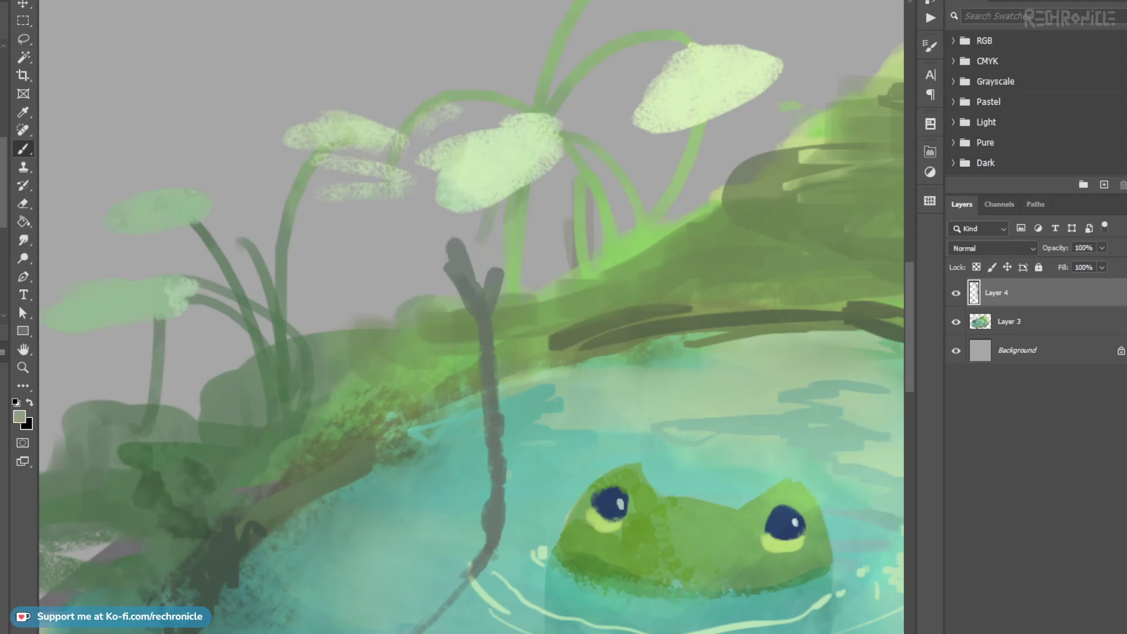
{"action": "mouse_move", "coordinate": [460, 253]}
{"action": "left_mouse_down"}
{"action": "mouse_move", "coordinate": [472, 274]}
{"action": "mouse_move", "coordinate": [498, 279]}
{"action": "mouse_move", "coordinate": [488, 304]}
{"action": "left_mouse_up"}
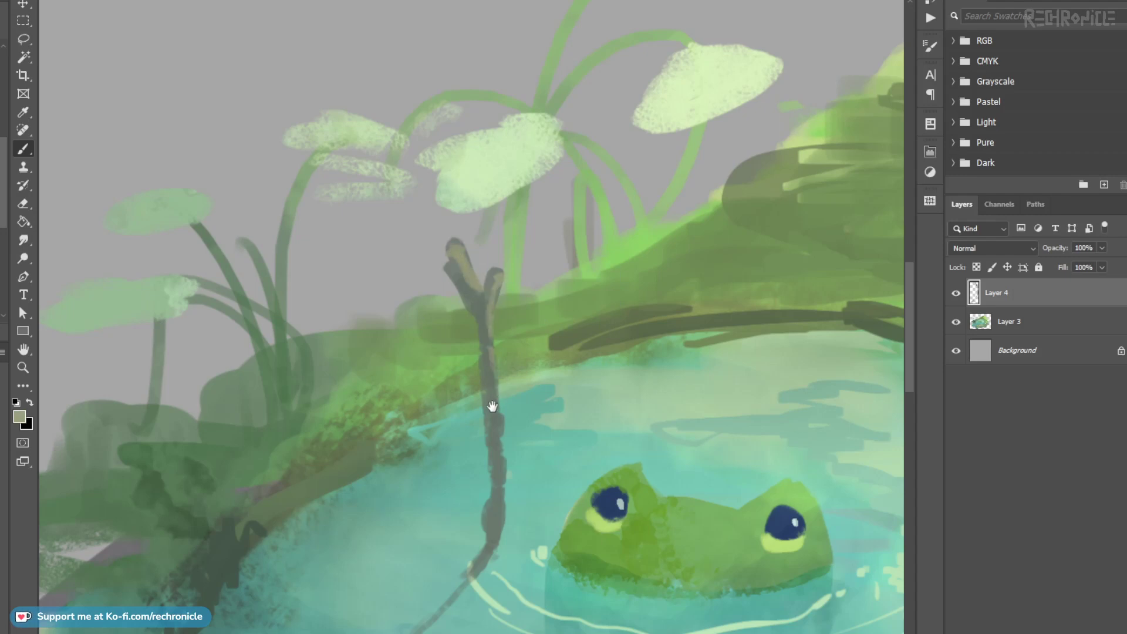
Step: Continue the warm highlights and grey shading down the twig's stem
{"action": "left_click_drag", "start_coordinate": [492, 406], "coordinate": [492, 271]}
{"action": "left_click_drag", "start_coordinate": [492, 218], "coordinate": [497, 346]}
{"action": "left_click", "coordinate": [497, 335], "text": "alt"}
{"action": "left_click_drag", "start_coordinate": [483, 204], "coordinate": [489, 234]}
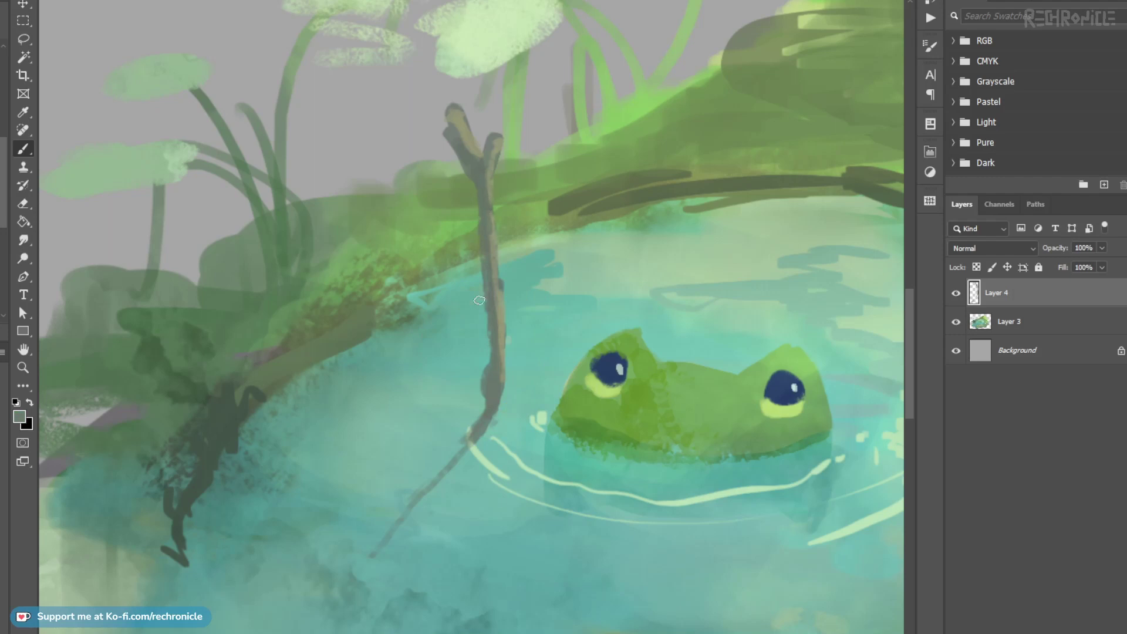
Step: Add pale green ripple marks around the twig's base, undoing the first arcs
{"action": "left_click", "coordinate": [492, 451], "text": "alt"}
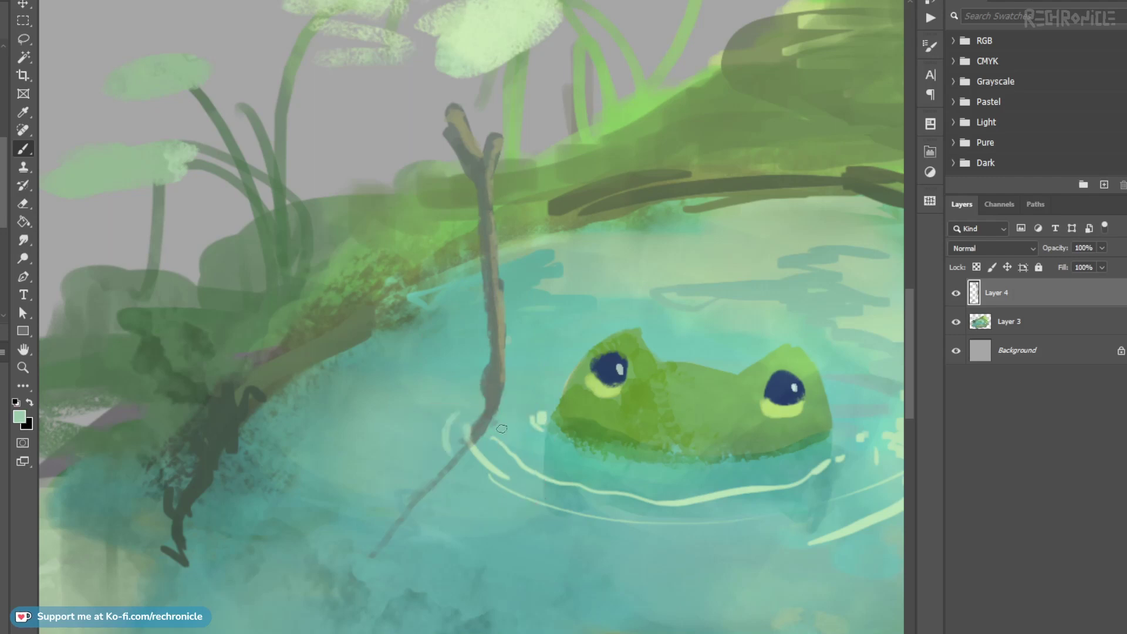
{"action": "left_click_drag", "start_coordinate": [444, 405], "coordinate": [444, 425]}
{"action": "key", "text": "ctrl+z"}
{"action": "left_click_drag", "start_coordinate": [537, 456], "coordinate": [499, 440]}
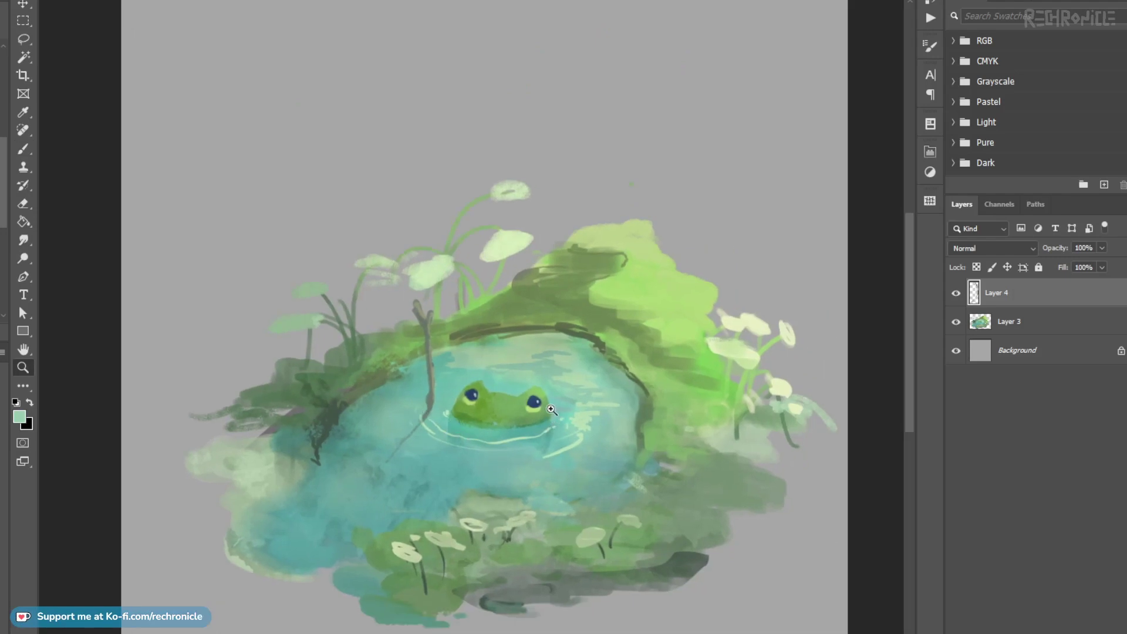
Step: Refine the water around the twig's base in teal and strengthen its reflection with a sampled grey
{"action": "scroll", "coordinate": [433, 389], "scroll_direction": "up", "scroll_amount": 5}
{"action": "key", "text": "b"}
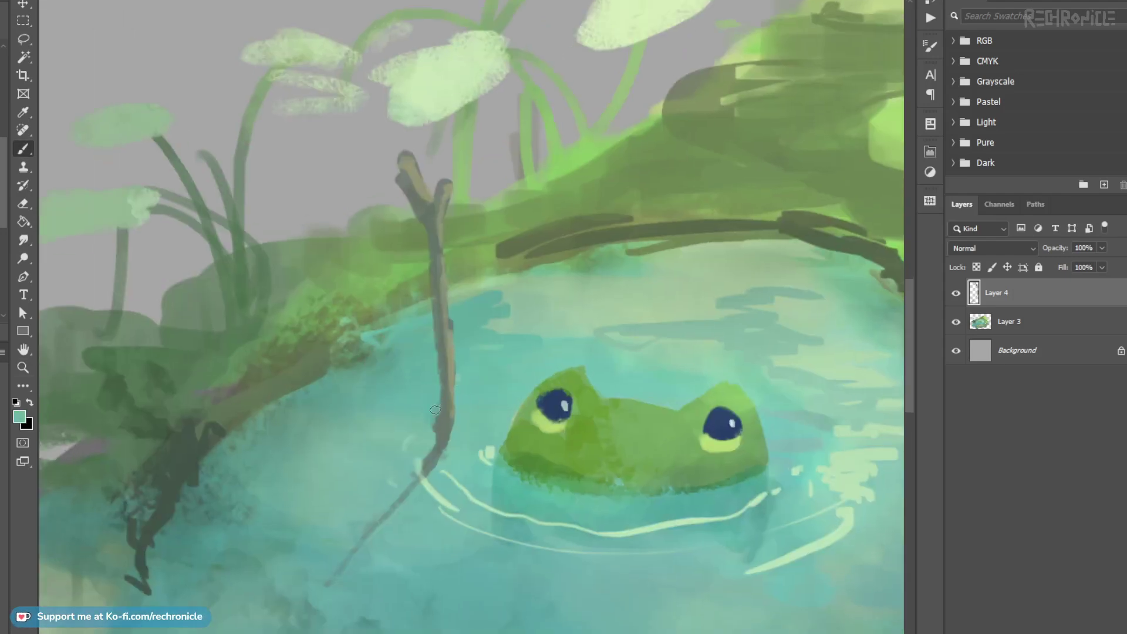
{"action": "mouse_move", "coordinate": [448, 416]}
{"action": "left_mouse_down"}
{"action": "mouse_move", "coordinate": [474, 323]}
{"action": "mouse_move", "coordinate": [468, 369]}
{"action": "mouse_move", "coordinate": [396, 436]}
{"action": "left_mouse_up"}
{"action": "left_click", "coordinate": [471, 340], "text": "alt"}
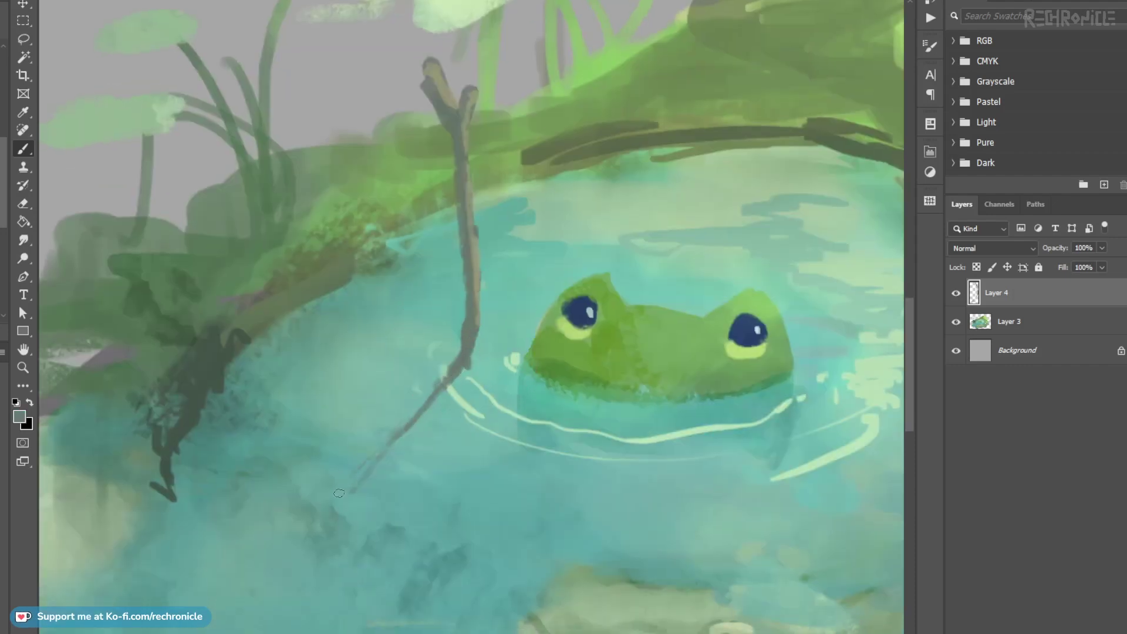
Step: Rework the lower tip of the dark left rim with sampled teal and dark tones
{"action": "key", "text": "ctrl+space"}
{"action": "mouse_move", "coordinate": [493, 427]}
{"action": "left_mouse_down"}
{"action": "mouse_move", "coordinate": [456, 430]}
{"action": "mouse_move", "coordinate": [499, 414]}
{"action": "mouse_move", "coordinate": [436, 439]}
{"action": "mouse_move", "coordinate": [489, 428]}
{"action": "mouse_move", "coordinate": [478, 386]}
{"action": "mouse_move", "coordinate": [490, 401]}
{"action": "mouse_move", "coordinate": [488, 425]}
{"action": "left_mouse_up"}
{"action": "left_click", "coordinate": [473, 427], "text": "alt"}
{"action": "left_click", "coordinate": [484, 388], "text": "alt"}
{"action": "left_click", "coordinate": [500, 369], "text": "alt"}
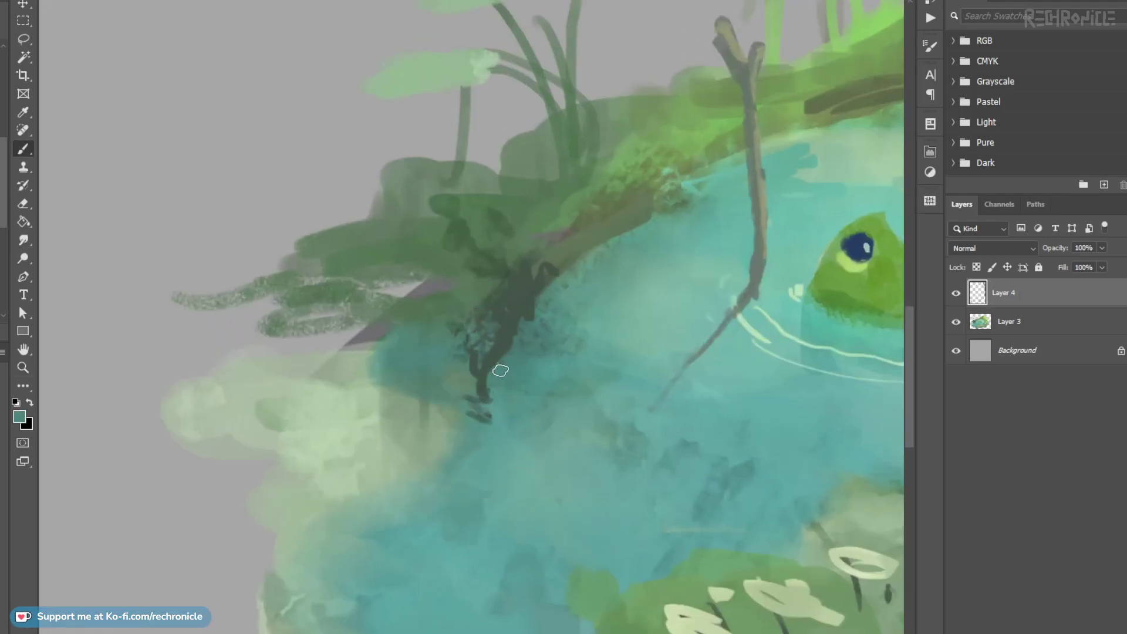
{"action": "mouse_move", "coordinate": [497, 360]}
{"action": "left_mouse_down"}
{"action": "mouse_move", "coordinate": [511, 350]}
{"action": "mouse_move", "coordinate": [490, 362]}
{"action": "mouse_move", "coordinate": [474, 355]}
{"action": "left_mouse_up"}
{"action": "left_click", "coordinate": [514, 329], "text": "alt"}
Step: Paint the edge between the pale left bank and the water in sampled tones
{"action": "left_click", "coordinate": [448, 388]}
{"action": "left_click", "coordinate": [429, 396], "text": "alt"}
{"action": "left_click_drag", "start_coordinate": [404, 413], "coordinate": [436, 431]}
{"action": "mouse_move", "coordinate": [422, 437]}
{"action": "left_mouse_down"}
{"action": "mouse_move", "coordinate": [469, 447]}
{"action": "mouse_move", "coordinate": [426, 424]}
{"action": "mouse_move", "coordinate": [464, 449]}
{"action": "mouse_move", "coordinate": [391, 485]}
{"action": "mouse_move", "coordinate": [411, 489]}
{"action": "mouse_move", "coordinate": [396, 445]}
{"action": "left_mouse_up"}
Step: Refine the pale front-left shore with a larger brush and sampled bank and water colours
{"action": "key", "text": "bracketright"}
{"action": "key", "text": "bracketright"}
{"action": "left_click", "coordinate": [419, 436], "text": "alt"}
{"action": "left_click", "coordinate": [458, 465], "text": "alt"}
{"action": "left_click", "coordinate": [468, 518], "text": "alt"}
{"action": "mouse_move", "coordinate": [367, 547]}
{"action": "left_mouse_down"}
{"action": "mouse_move", "coordinate": [344, 566]}
{"action": "mouse_move", "coordinate": [309, 537]}
{"action": "mouse_move", "coordinate": [342, 530]}
{"action": "mouse_move", "coordinate": [373, 543]}
{"action": "left_mouse_up"}
{"action": "left_click", "coordinate": [309, 504], "text": "alt"}
{"action": "mouse_move", "coordinate": [311, 511]}
{"action": "left_mouse_down"}
{"action": "mouse_move", "coordinate": [273, 528]}
{"action": "mouse_move", "coordinate": [238, 516]}
{"action": "mouse_move", "coordinate": [331, 514]}
{"action": "left_mouse_up"}
{"action": "left_click_drag", "start_coordinate": [442, 457], "coordinate": [329, 464]}
{"action": "mouse_move", "coordinate": [597, 423]}
{"action": "left_mouse_down"}
{"action": "mouse_move", "coordinate": [652, 420]}
{"action": "mouse_move", "coordinate": [535, 434]}
{"action": "mouse_move", "coordinate": [567, 464]}
{"action": "left_mouse_up"}
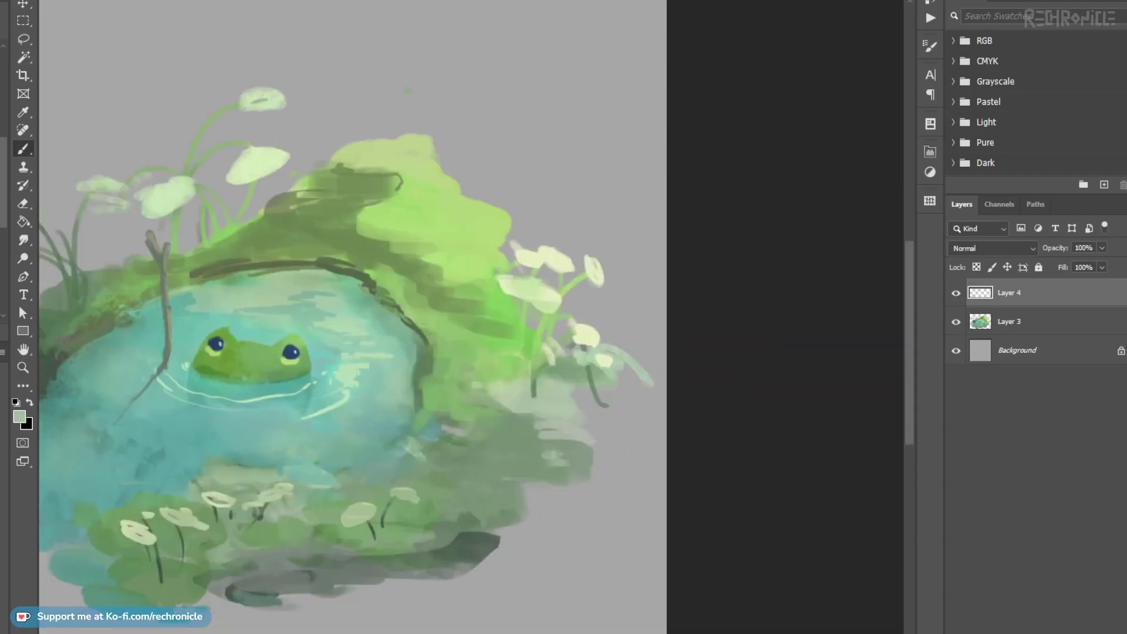
Step: Paint a cream rim highlight along the inner edge of the frog's left eye bump inside a lasso selection
{"action": "mouse_move", "coordinate": [467, 346]}
{"action": "left_mouse_down"}
{"action": "mouse_move", "coordinate": [446, 352]}
{"action": "mouse_move", "coordinate": [608, 414]}
{"action": "left_mouse_up"}
{"action": "mouse_move", "coordinate": [464, 396]}
{"action": "left_mouse_down"}
{"action": "mouse_move", "coordinate": [528, 392]}
{"action": "mouse_move", "coordinate": [477, 390]}
{"action": "left_mouse_up"}
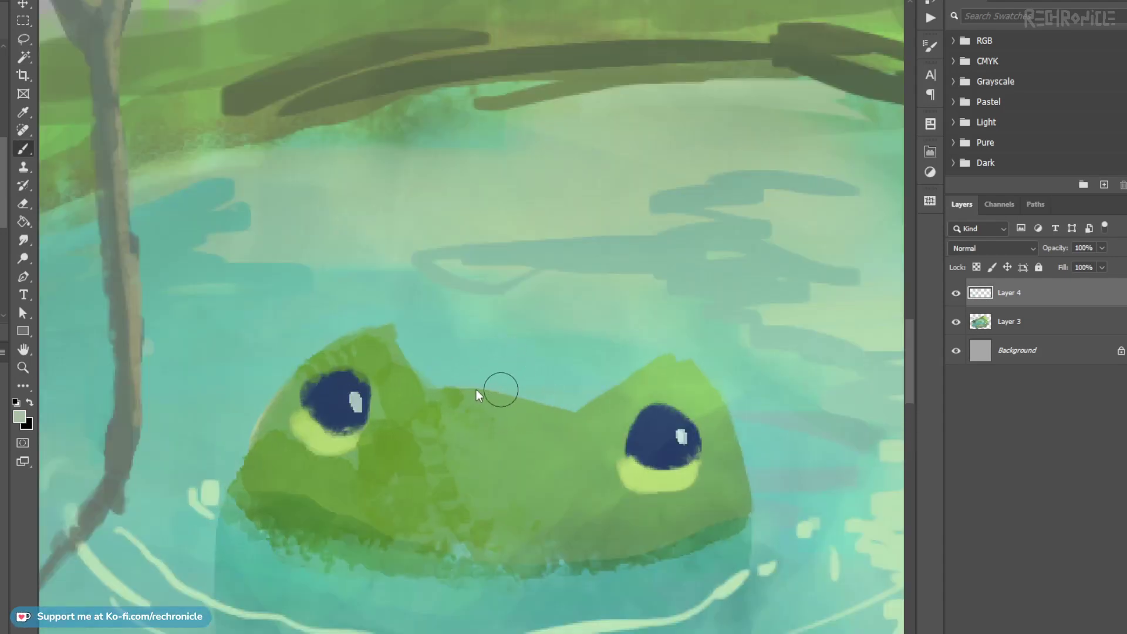
{"action": "mouse_move", "coordinate": [393, 339]}
{"action": "left_mouse_down"}
{"action": "mouse_move", "coordinate": [377, 325]}
{"action": "mouse_move", "coordinate": [418, 386]}
{"action": "mouse_move", "coordinate": [372, 320]}
{"action": "left_mouse_up"}
{"action": "key", "text": "l"}
{"action": "key", "text": "b"}
{"action": "right_click", "coordinate": [450, 345], "text": "alt+shift"}
{"action": "mouse_move", "coordinate": [450, 346]}
{"action": "left_mouse_down"}
{"action": "mouse_move", "coordinate": [578, 392]}
{"action": "mouse_move", "coordinate": [450, 324]}
{"action": "left_mouse_up"}
{"action": "left_click_drag", "start_coordinate": [418, 376], "coordinate": [382, 314]}
{"action": "key", "text": "ctrl+d"}
{"action": "key", "text": "l"}
{"action": "key", "text": "b"}
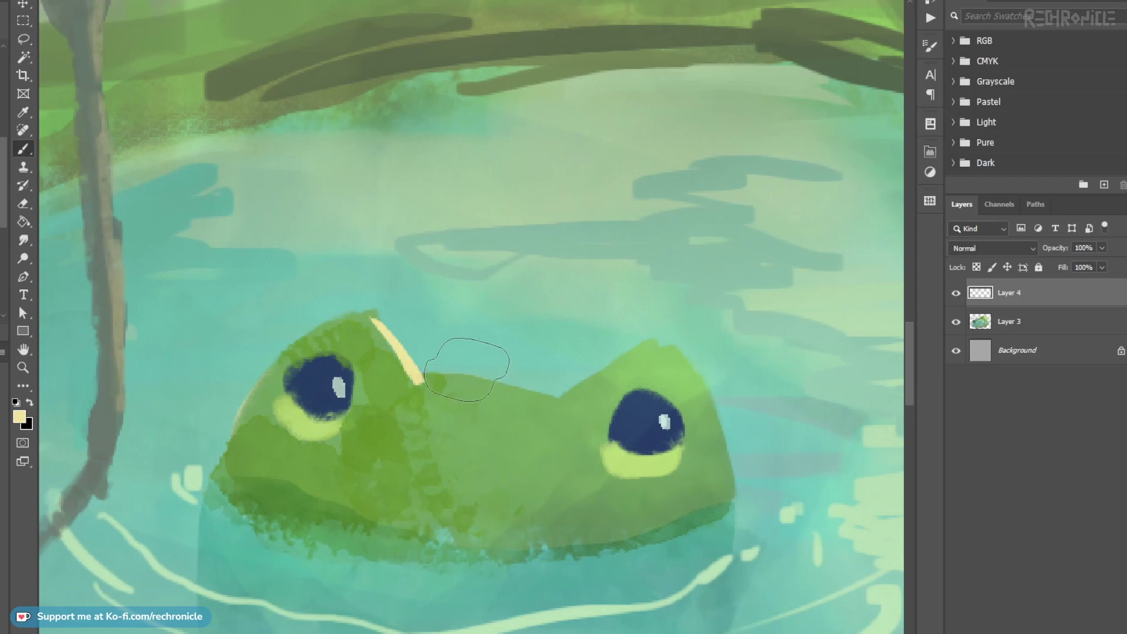
Step: Paint a lassoed cream highlight along the top of the frog's head between the eye bumps
{"action": "key", "text": "l"}
{"action": "left_click_drag", "start_coordinate": [426, 374], "coordinate": [569, 411]}
{"action": "key", "text": "b"}
{"action": "mouse_move", "coordinate": [428, 377]}
{"action": "left_mouse_down"}
{"action": "mouse_move", "coordinate": [558, 405]}
{"action": "mouse_move", "coordinate": [543, 401]}
{"action": "left_mouse_up"}
{"action": "key", "text": "ctrl+d"}
Step: Add cream rim highlights down the outer edge of the frog's right eye bump using lasso selections
{"action": "key", "text": "l"}
{"action": "mouse_move", "coordinate": [658, 339]}
{"action": "left_mouse_down"}
{"action": "mouse_move", "coordinate": [713, 392]}
{"action": "mouse_move", "coordinate": [657, 351]}
{"action": "mouse_move", "coordinate": [681, 361]}
{"action": "mouse_move", "coordinate": [710, 405]}
{"action": "left_mouse_up"}
{"action": "key", "text": "b"}
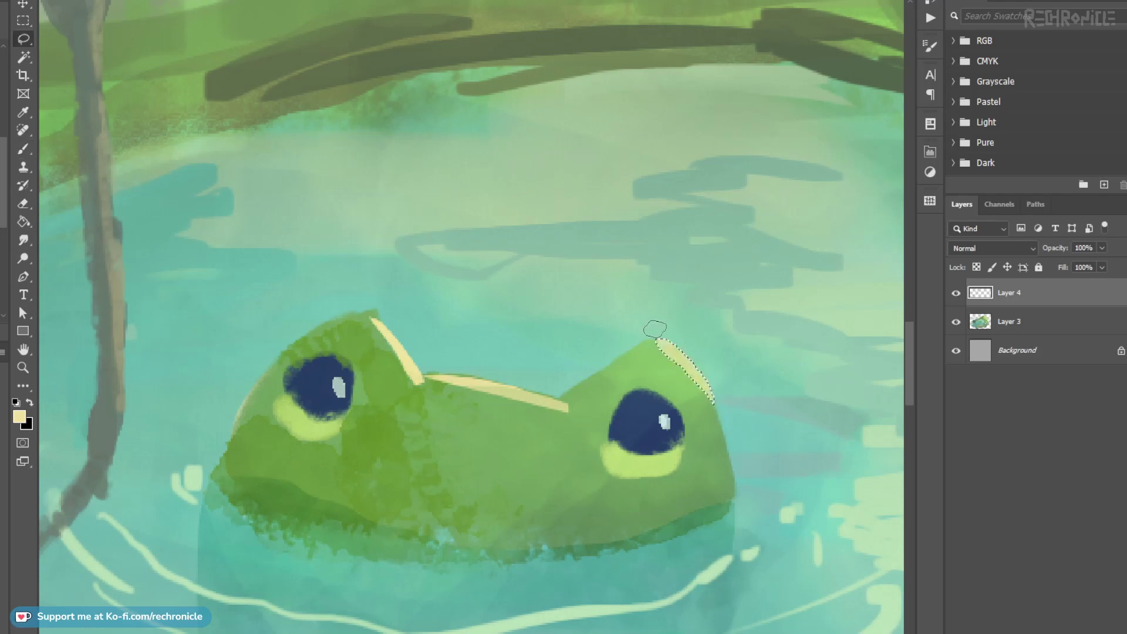
{"action": "key", "text": "l"}
{"action": "left_click_drag", "start_coordinate": [683, 366], "coordinate": [725, 467]}
{"action": "key", "text": "b"}
{"action": "mouse_move", "coordinate": [723, 426]}
{"action": "left_mouse_down"}
{"action": "mouse_move", "coordinate": [710, 393]}
{"action": "mouse_move", "coordinate": [731, 477]}
{"action": "left_mouse_up"}
{"action": "key", "text": "ctrl+d"}
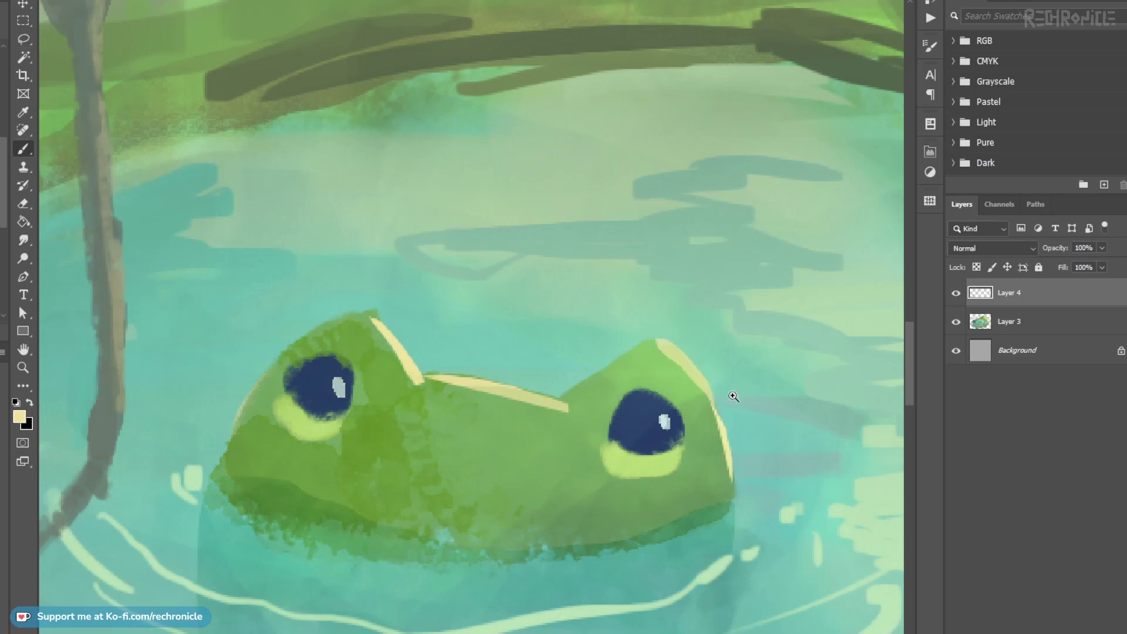
Step: Refine the join between the highlights on the frog's right side with a much smaller brush
{"action": "left_click_drag", "start_coordinate": [743, 393], "coordinate": [663, 405]}
{"action": "left_click_drag", "start_coordinate": [826, 432], "coordinate": [543, 378]}
{"action": "left_click_drag", "start_coordinate": [438, 359], "coordinate": [464, 274]}
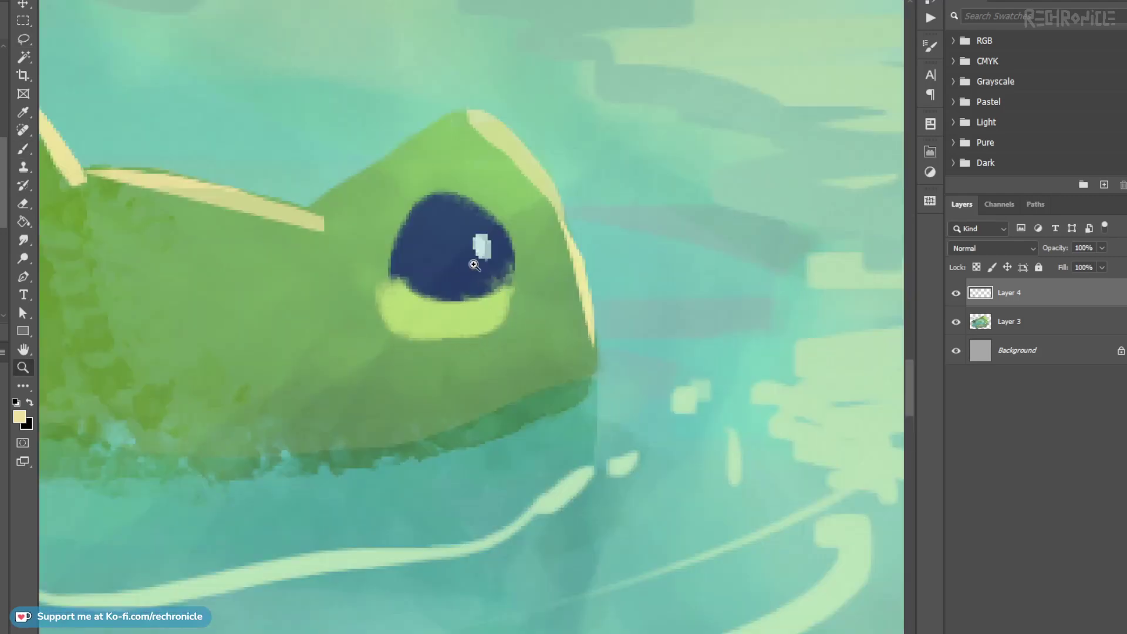
{"action": "key", "text": "b"}
{"action": "key", "text": "bracketleft"}
{"action": "key", "text": "bracketleft"}
{"action": "key", "text": "bracketleft"}
{"action": "key", "text": "bracketleft"}
{"action": "left_click_drag", "start_coordinate": [564, 221], "coordinate": [589, 314]}
Step: Soften the right end of the highlight between the frog's eyes with green sampled from its head
{"action": "key", "text": "z"}
{"action": "left_click_drag", "start_coordinate": [498, 227], "coordinate": [556, 244]}
{"action": "key", "text": "b"}
{"action": "left_click", "coordinate": [572, 297], "text": "alt"}
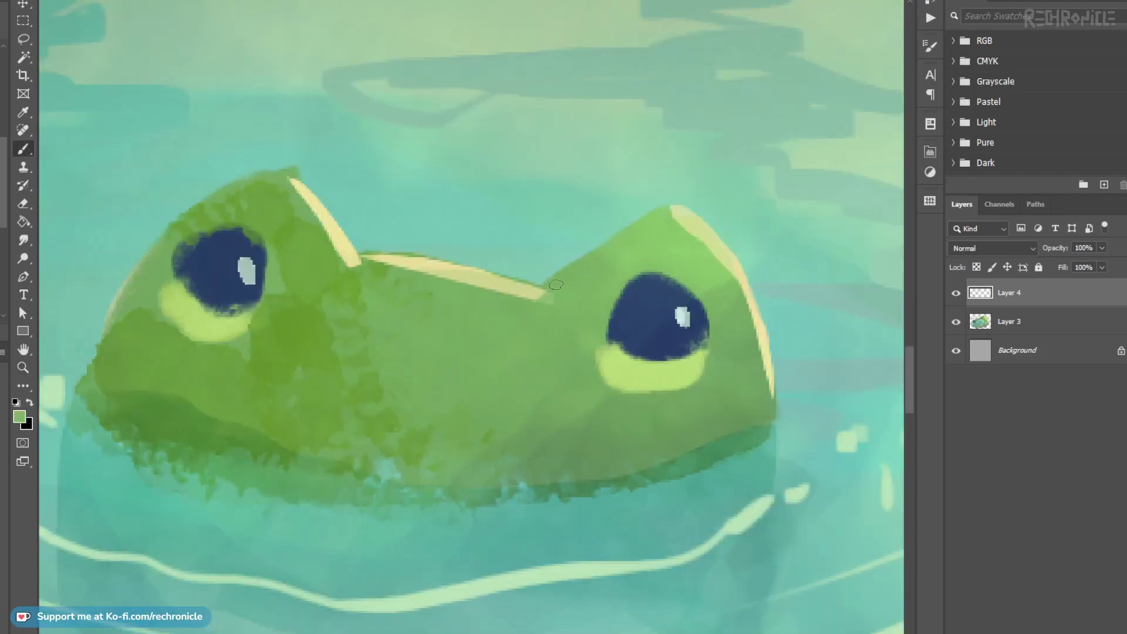
{"action": "key", "text": "z"}
{"action": "left_click_drag", "start_coordinate": [562, 317], "coordinate": [445, 318]}
{"action": "left_click_drag", "start_coordinate": [672, 378], "coordinate": [617, 388]}
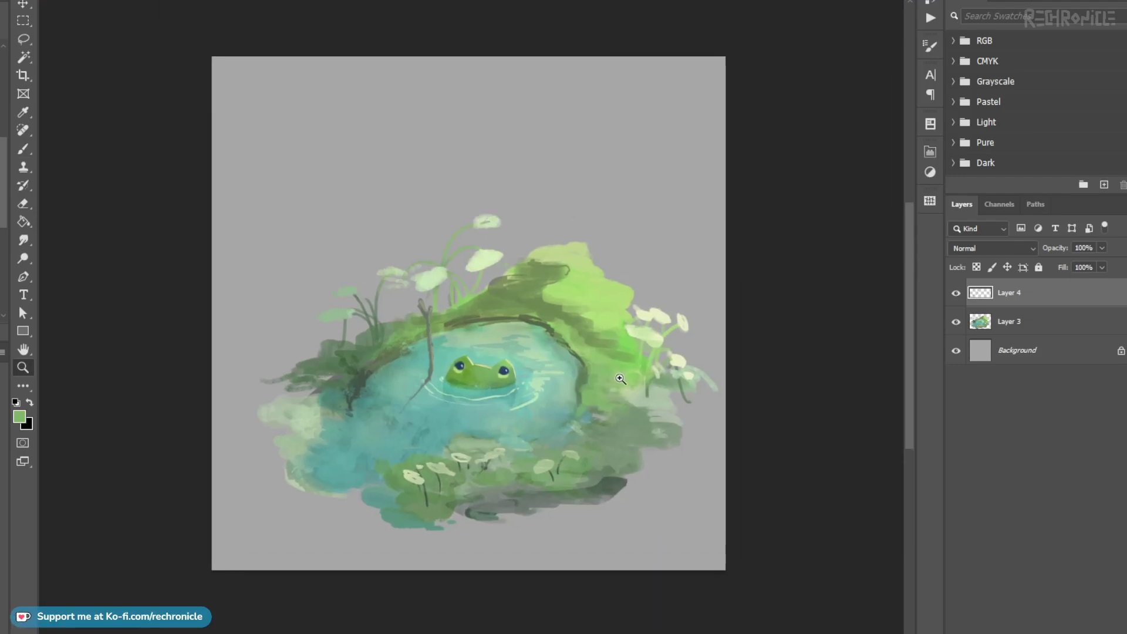
Step: Finish checking the frog's head highlights up close and merge Layer 4 into Layer 3
{"action": "scroll", "coordinate": [477, 370], "scroll_direction": "up", "scroll_amount": 8}
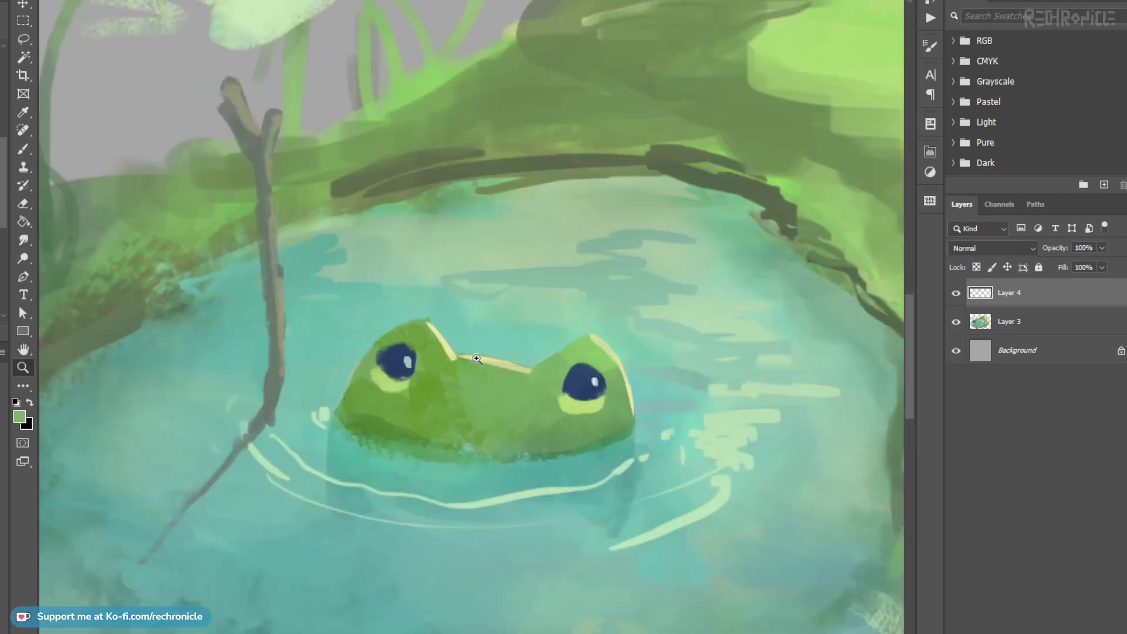
{"action": "key", "text": "b"}
{"action": "key", "text": "z"}
{"action": "scroll", "coordinate": [473, 352], "scroll_direction": "up", "scroll_amount": 2}
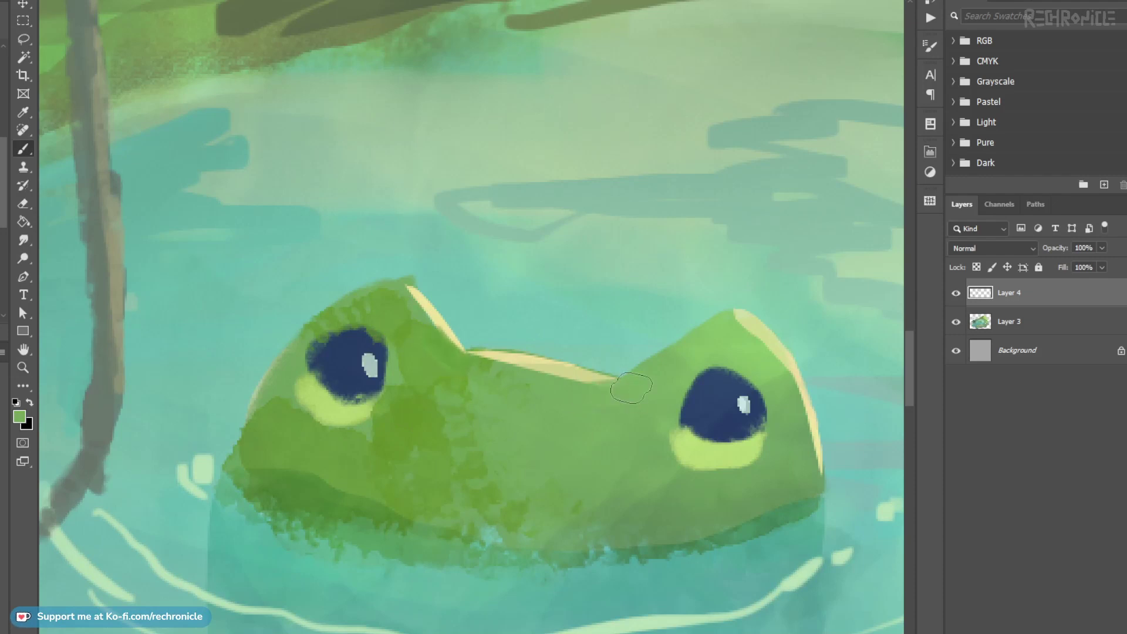
{"action": "key", "text": "z"}
{"action": "scroll", "coordinate": [626, 433], "scroll_direction": "down", "scroll_amount": 5}
{"action": "scroll", "coordinate": [626, 433], "scroll_direction": "down", "scroll_amount": 3}
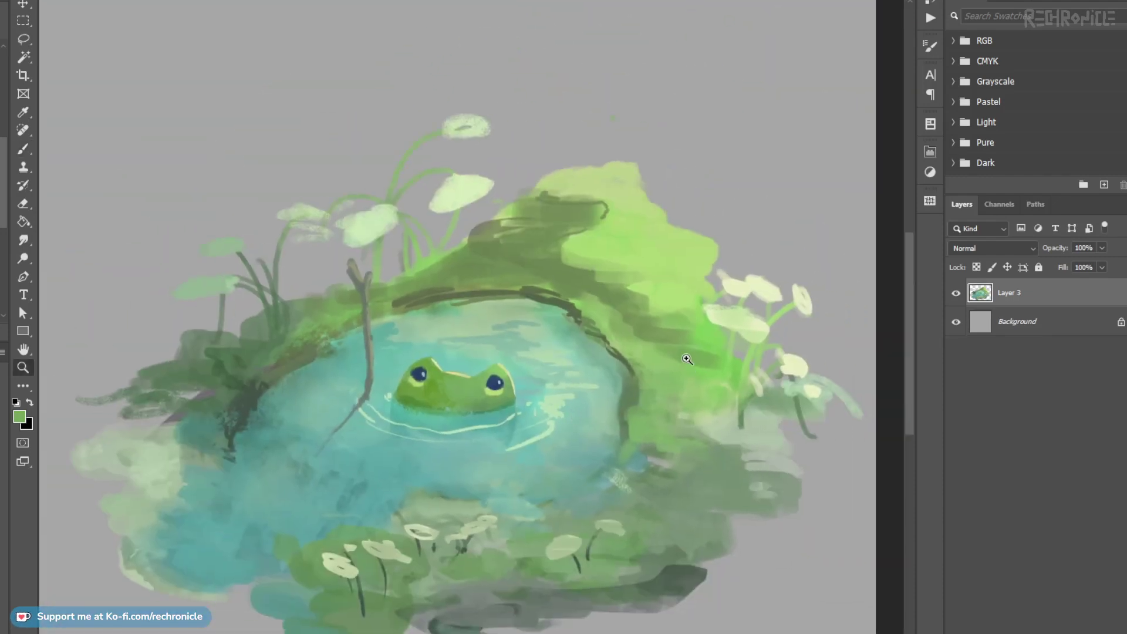
Step: Brush textured strokes onto the left slope of the grassy mound in sampled olive greens
{"action": "key", "text": "b"}
{"action": "left_click", "coordinate": [493, 233], "text": "alt"}
{"action": "mouse_move", "coordinate": [491, 243]}
{"action": "left_mouse_down"}
{"action": "mouse_move", "coordinate": [473, 248]}
{"action": "mouse_move", "coordinate": [486, 251]}
{"action": "left_mouse_up"}
{"action": "left_click", "coordinate": [501, 241], "text": "alt"}
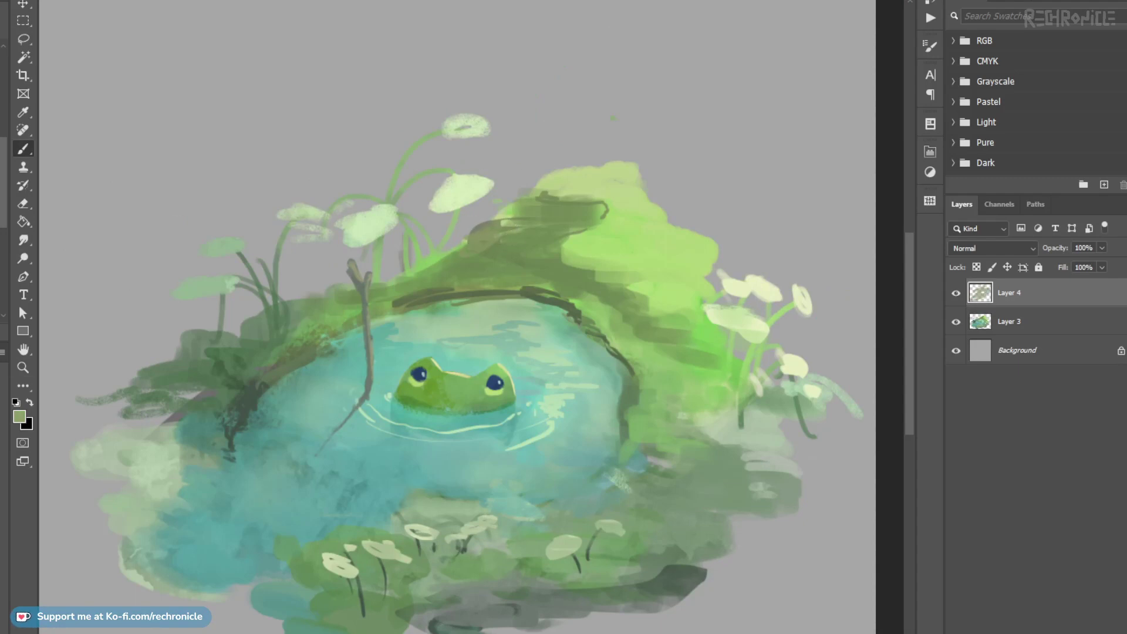
{"action": "mouse_move", "coordinate": [481, 244]}
{"action": "left_mouse_down"}
{"action": "mouse_move", "coordinate": [477, 254]}
{"action": "mouse_move", "coordinate": [475, 226]}
{"action": "left_mouse_up"}
{"action": "key", "text": "ctrl+z"}
{"action": "left_click", "coordinate": [480, 246], "text": "alt"}
Step: Paint textured dark green shadow strokes across the lower part of the mound's bright patch
{"action": "left_click", "coordinate": [593, 245], "text": "alt"}
{"action": "left_click_drag", "start_coordinate": [593, 257], "coordinate": [680, 322]}
{"action": "left_click", "coordinate": [646, 287], "text": "alt"}
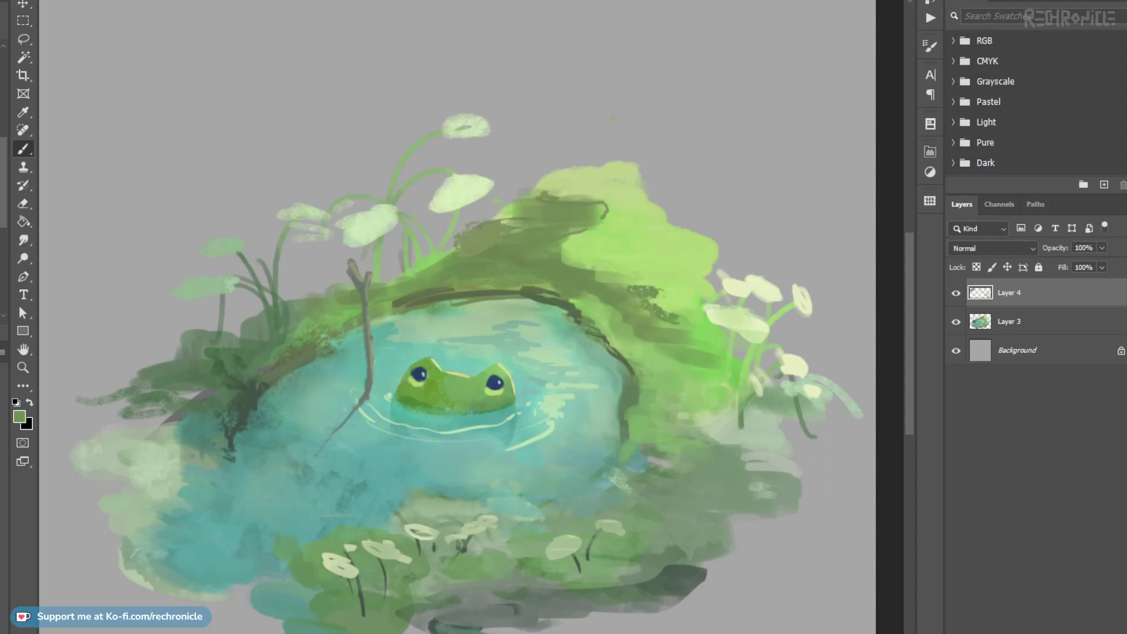
{"action": "mouse_move", "coordinate": [612, 268]}
{"action": "left_mouse_down"}
{"action": "mouse_move", "coordinate": [675, 260]}
{"action": "mouse_move", "coordinate": [605, 267]}
{"action": "left_mouse_up"}
{"action": "left_click", "coordinate": [670, 272], "text": "alt"}
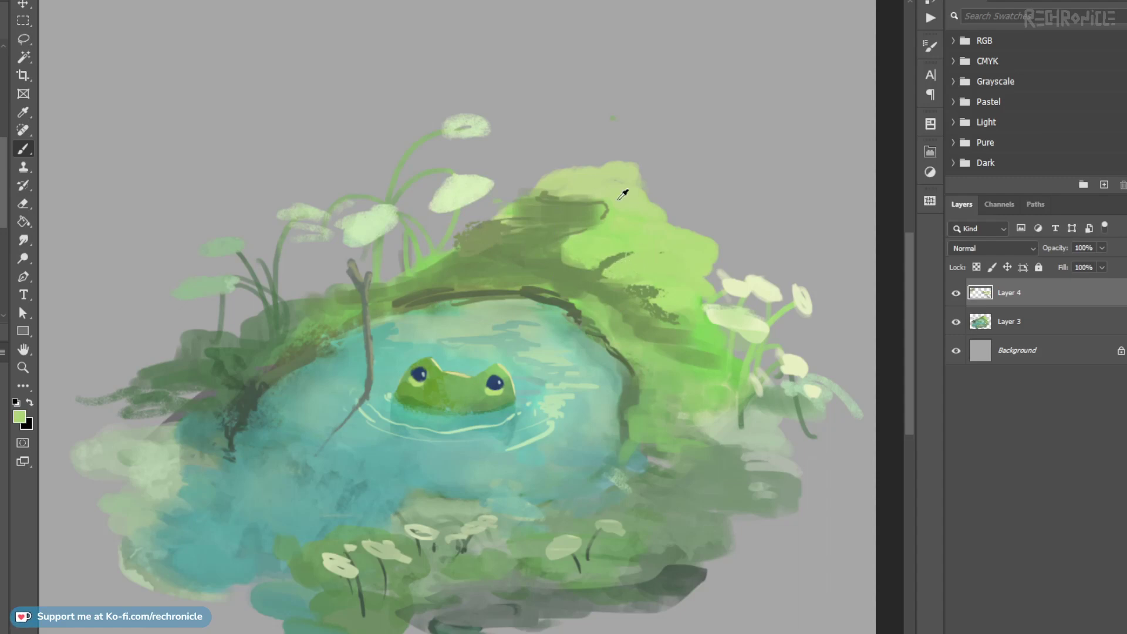
Step: Rework the shadow band below the mound's crest with sampled dark and light greens
{"action": "left_click", "coordinate": [605, 228], "text": "alt"}
{"action": "mouse_move", "coordinate": [593, 194]}
{"action": "left_mouse_down"}
{"action": "mouse_move", "coordinate": [623, 207]}
{"action": "mouse_move", "coordinate": [648, 241]}
{"action": "mouse_move", "coordinate": [613, 234]}
{"action": "mouse_move", "coordinate": [619, 212]}
{"action": "left_mouse_up"}
{"action": "left_click", "coordinate": [651, 242], "text": "alt"}
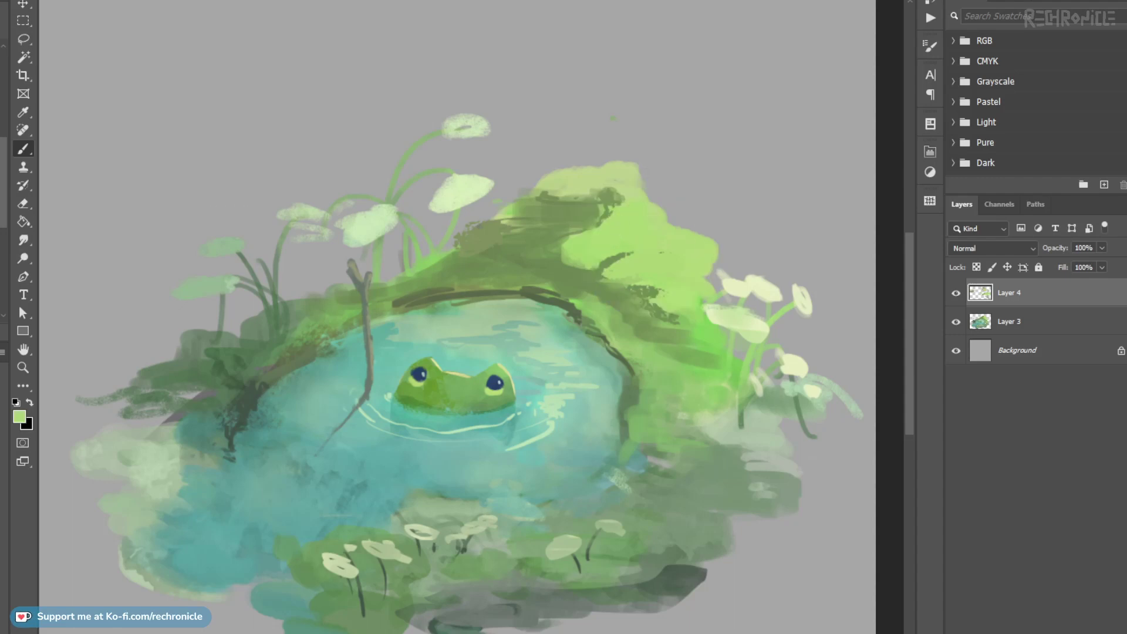
{"action": "left_click", "coordinate": [579, 182], "text": "alt"}
{"action": "mouse_move", "coordinate": [590, 192]}
{"action": "left_mouse_down"}
{"action": "mouse_move", "coordinate": [632, 199]}
{"action": "mouse_move", "coordinate": [580, 230]}
{"action": "mouse_move", "coordinate": [613, 209]}
{"action": "left_mouse_up"}
{"action": "left_click_drag", "start_coordinate": [4, 218], "coordinate": [0, 289]}
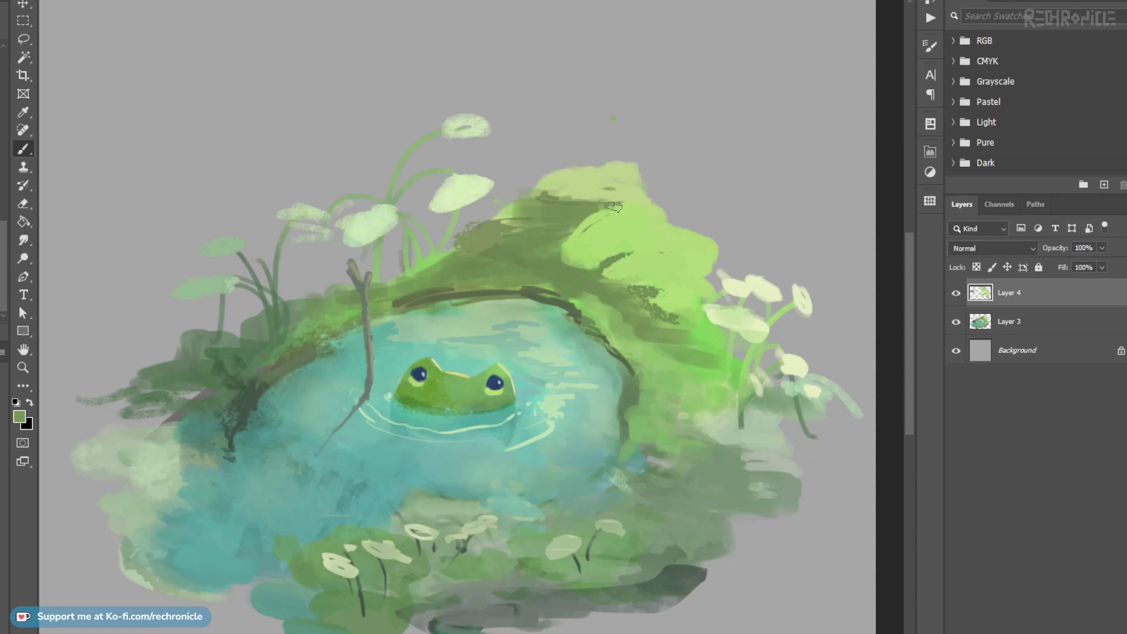
Step: Reshape the upper edge of the mound's bright patch with sampled light green and a lassoed darker fold
{"action": "left_click", "coordinate": [613, 229], "text": "alt"}
{"action": "left_click_drag", "start_coordinate": [606, 215], "coordinate": [642, 212]}
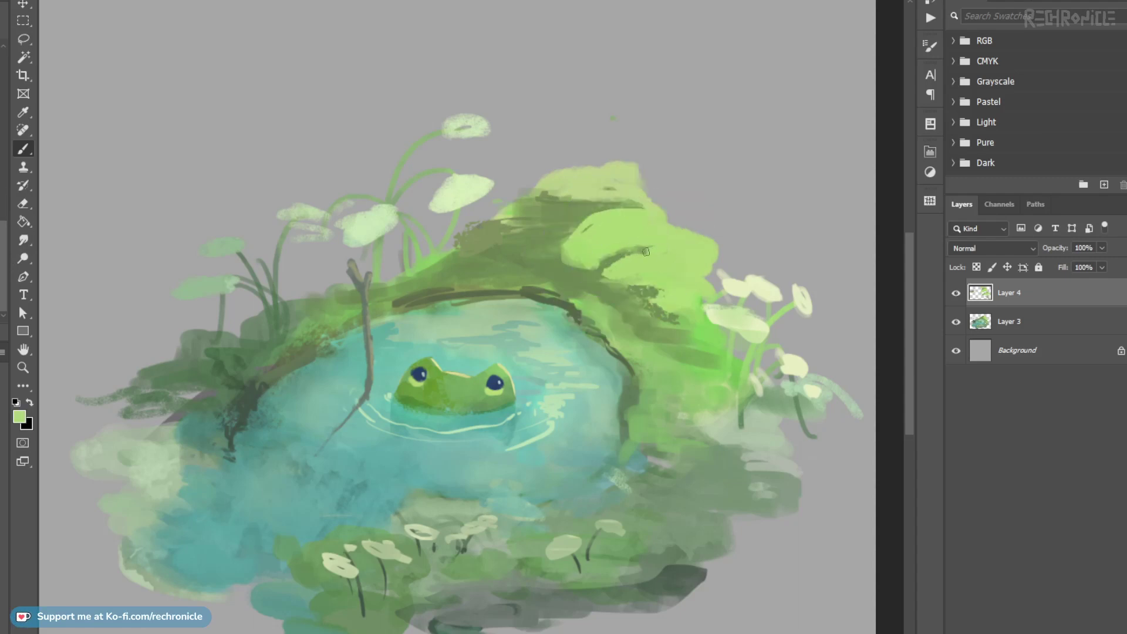
{"action": "key", "text": "l"}
{"action": "mouse_move", "coordinate": [631, 222]}
{"action": "left_mouse_down"}
{"action": "mouse_move", "coordinate": [557, 240]}
{"action": "mouse_move", "coordinate": [603, 217]}
{"action": "left_mouse_up"}
{"action": "key", "text": "b"}
{"action": "left_click", "coordinate": [554, 247], "text": "alt"}
{"action": "key", "text": "ctrl+d"}
Step: Blend the shadow strokes on the mound's right slope with neighbouring sampled greens
{"action": "mouse_move", "coordinate": [622, 288]}
{"action": "left_mouse_down"}
{"action": "mouse_move", "coordinate": [607, 285]}
{"action": "mouse_move", "coordinate": [638, 281]}
{"action": "mouse_move", "coordinate": [615, 310]}
{"action": "mouse_move", "coordinate": [621, 320]}
{"action": "left_mouse_up"}
{"action": "left_click", "coordinate": [597, 281], "text": "alt"}
{"action": "left_click", "coordinate": [608, 295], "text": "alt"}
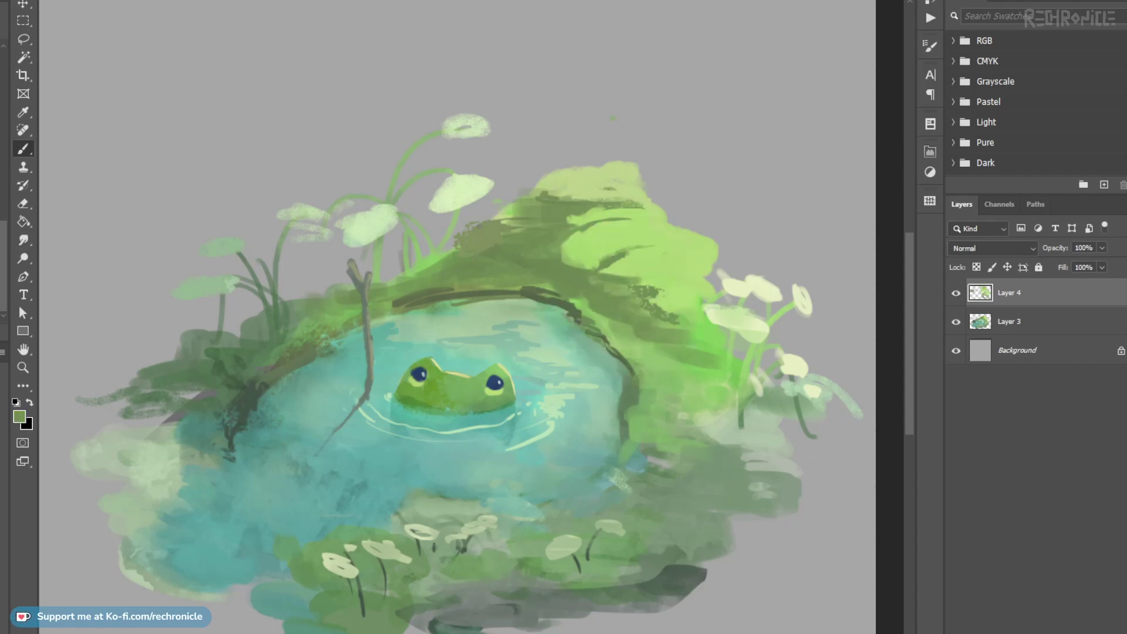
{"action": "left_click", "coordinate": [657, 295], "text": "alt"}
{"action": "mouse_move", "coordinate": [652, 292]}
{"action": "left_mouse_down"}
{"action": "mouse_move", "coordinate": [678, 289]}
{"action": "mouse_move", "coordinate": [688, 301]}
{"action": "left_mouse_up"}
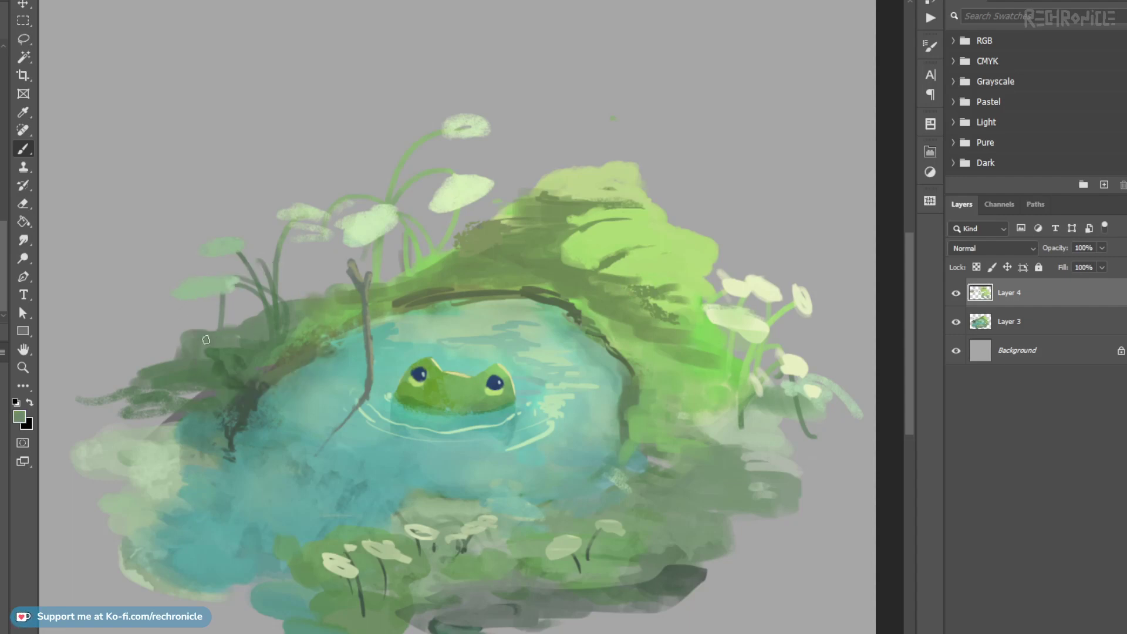
Step: Brush sampled dark green over the left bank beneath the flower stems, undoing the stray strokes
{"action": "left_click_drag", "start_coordinate": [223, 330], "coordinate": [295, 322]}
{"action": "mouse_move", "coordinate": [239, 353]}
{"action": "left_mouse_down"}
{"action": "mouse_move", "coordinate": [277, 362]}
{"action": "mouse_move", "coordinate": [215, 357]}
{"action": "mouse_move", "coordinate": [289, 364]}
{"action": "mouse_move", "coordinate": [312, 338]}
{"action": "mouse_move", "coordinate": [293, 325]}
{"action": "mouse_move", "coordinate": [270, 334]}
{"action": "mouse_move", "coordinate": [326, 331]}
{"action": "mouse_move", "coordinate": [344, 295]}
{"action": "mouse_move", "coordinate": [427, 291]}
{"action": "left_mouse_up"}
{"action": "left_click", "coordinate": [295, 362], "text": "alt"}
{"action": "key", "text": "ctrl+z"}
{"action": "key", "text": "ctrl+z"}
{"action": "left_click", "coordinate": [390, 301], "text": "alt"}
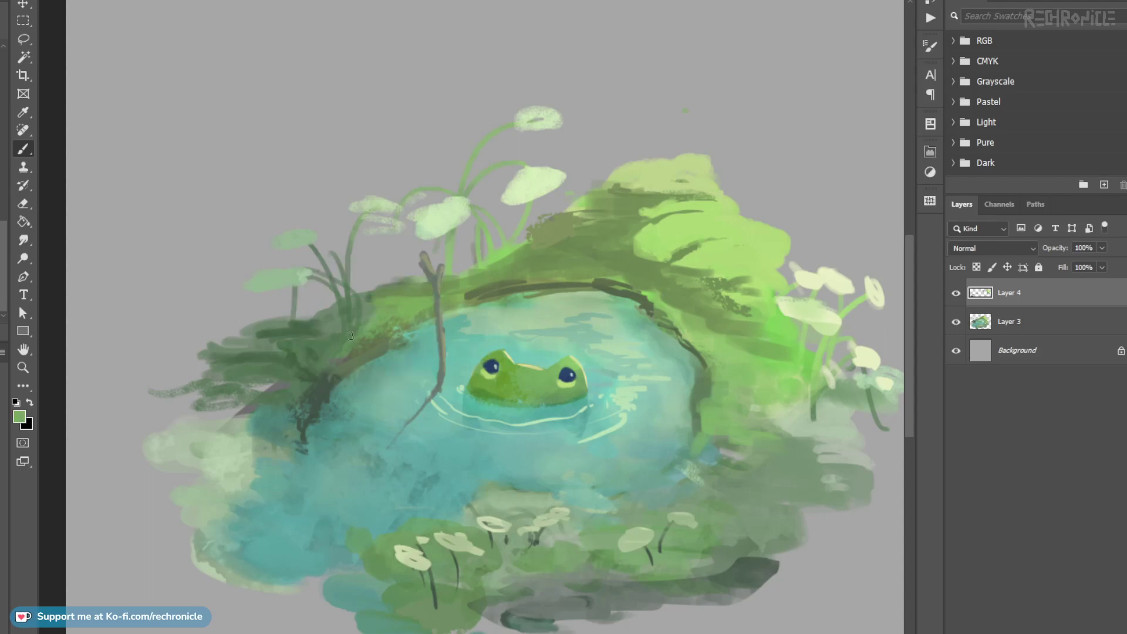
Step: Blend the grass above the pond's dark left rim with sampled light and dark greens
{"action": "left_click_drag", "start_coordinate": [338, 353], "coordinate": [326, 357]}
{"action": "left_click", "coordinate": [328, 361], "text": "alt"}
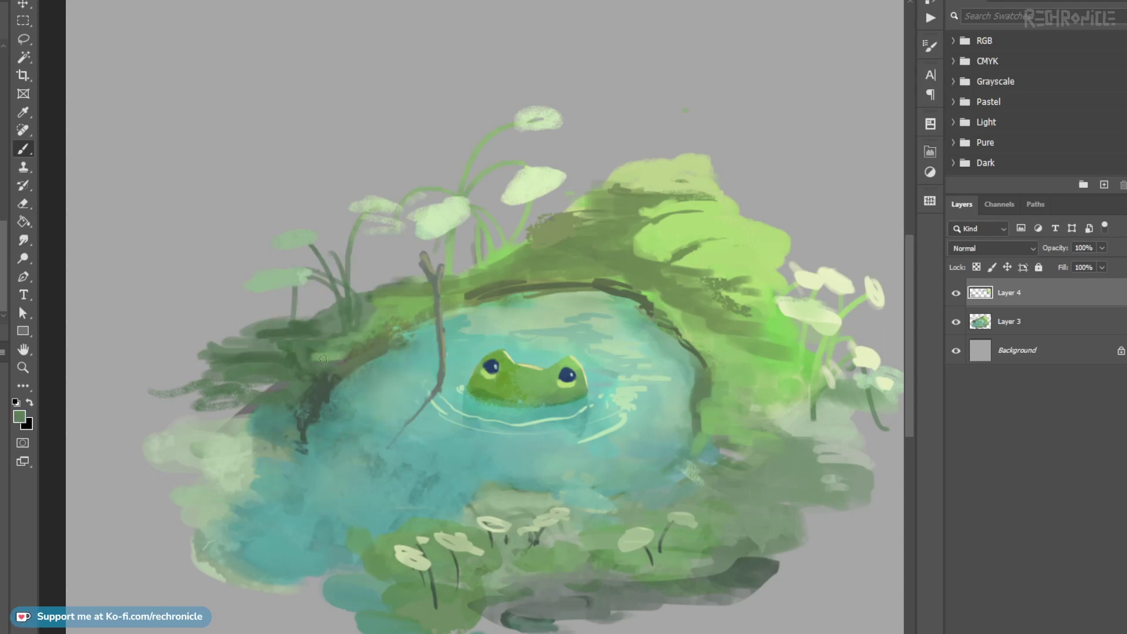
{"action": "left_click", "coordinate": [337, 350], "text": "alt"}
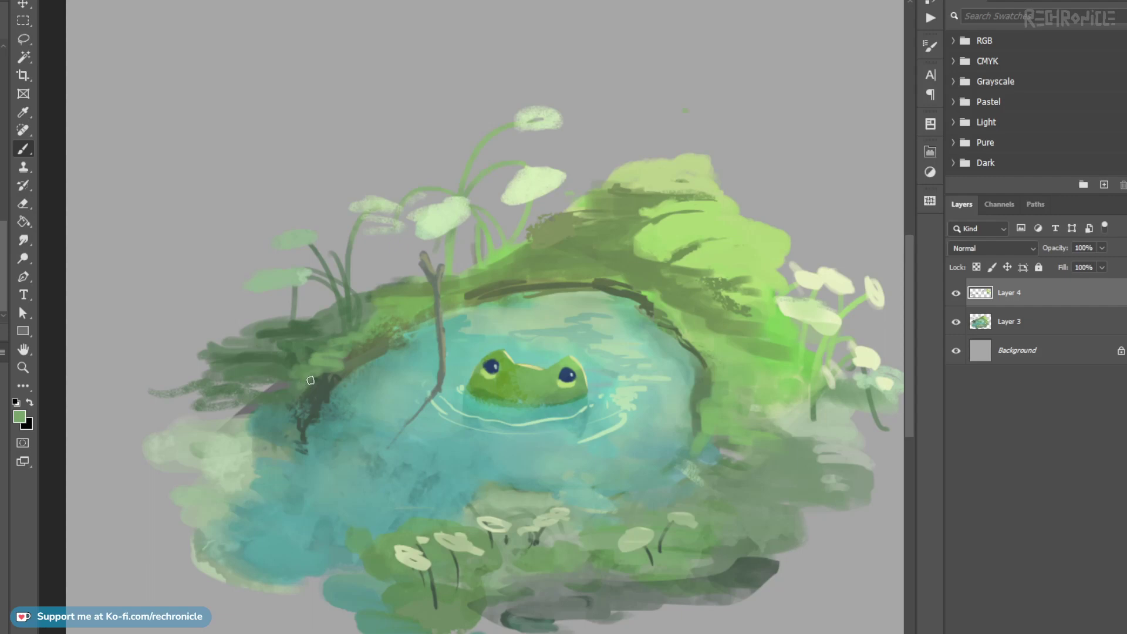
{"action": "left_click", "coordinate": [323, 389], "text": "alt"}
Step: Darken the lassoed hollow beside the pond's left rim and add a patch of sampled tone above it
{"action": "key", "text": "l"}
{"action": "mouse_move", "coordinate": [288, 407]}
{"action": "left_mouse_down"}
{"action": "mouse_move", "coordinate": [241, 424]}
{"action": "mouse_move", "coordinate": [306, 452]}
{"action": "mouse_move", "coordinate": [293, 405]}
{"action": "mouse_move", "coordinate": [251, 399]}
{"action": "left_mouse_up"}
{"action": "key", "text": "b"}
{"action": "key", "text": "ctrl+d"}
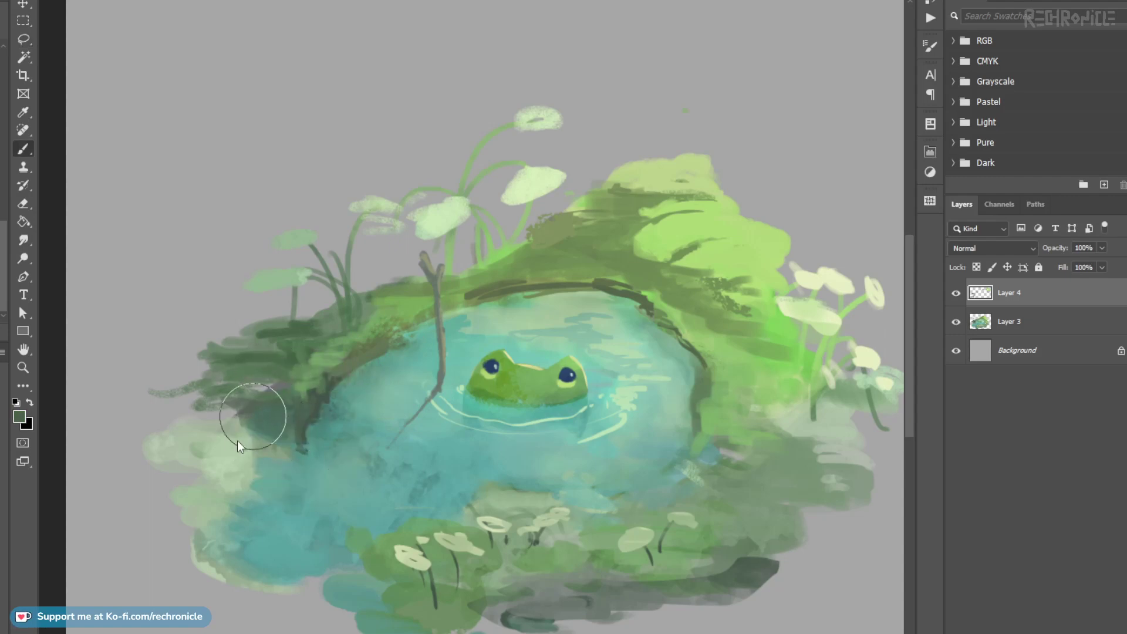
{"action": "left_click", "coordinate": [274, 389], "text": "alt"}
{"action": "mouse_move", "coordinate": [262, 384]}
{"action": "left_mouse_down"}
{"action": "mouse_move", "coordinate": [278, 387]}
{"action": "mouse_move", "coordinate": [269, 395]}
{"action": "left_mouse_up"}
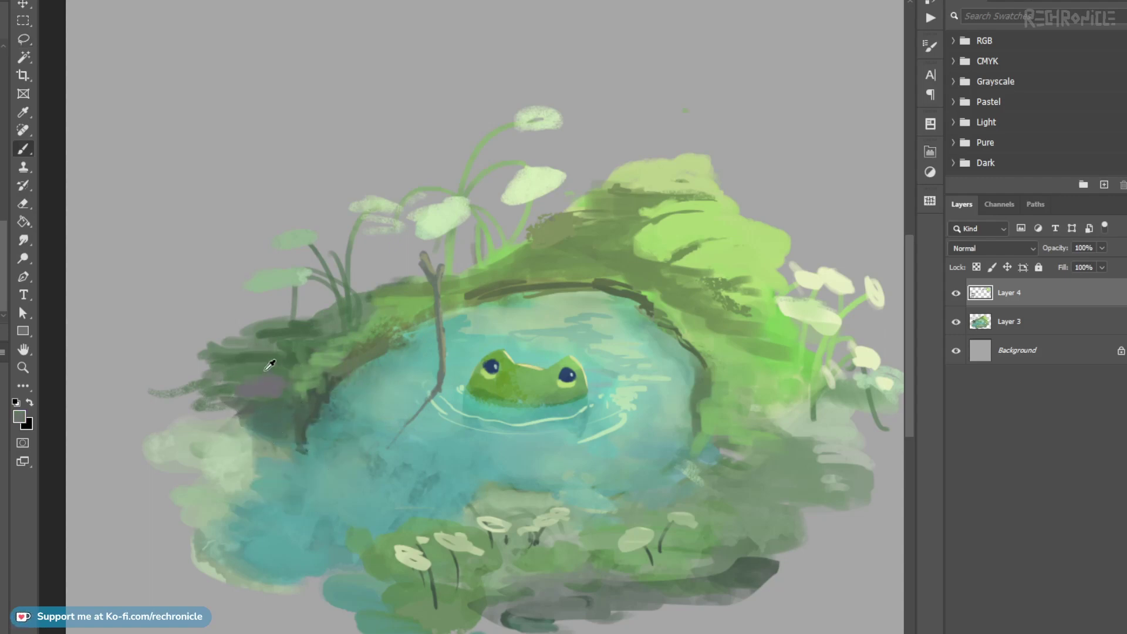
Step: Extend the outer tip of the left bank in dark green inside a lasso selection
{"action": "key", "text": "l"}
{"action": "mouse_move", "coordinate": [147, 405]}
{"action": "left_mouse_down"}
{"action": "mouse_move", "coordinate": [276, 390]}
{"action": "mouse_move", "coordinate": [267, 421]}
{"action": "mouse_move", "coordinate": [155, 400]}
{"action": "left_mouse_up"}
{"action": "key", "text": "b"}
{"action": "mouse_move", "coordinate": [244, 405]}
{"action": "left_mouse_down"}
{"action": "mouse_move", "coordinate": [262, 416]}
{"action": "mouse_move", "coordinate": [138, 442]}
{"action": "mouse_move", "coordinate": [262, 452]}
{"action": "mouse_move", "coordinate": [205, 432]}
{"action": "mouse_move", "coordinate": [144, 442]}
{"action": "left_mouse_up"}
{"action": "key", "text": "ctrl+d"}
Step: Paint a dark teal strip below the left bank using a lasso selection and sampled colours
{"action": "key", "text": "l"}
{"action": "key", "text": "b"}
{"action": "left_click", "coordinate": [242, 434], "text": "alt"}
{"action": "left_click", "coordinate": [277, 431], "text": "alt"}
{"action": "key", "text": "ctrl+d"}
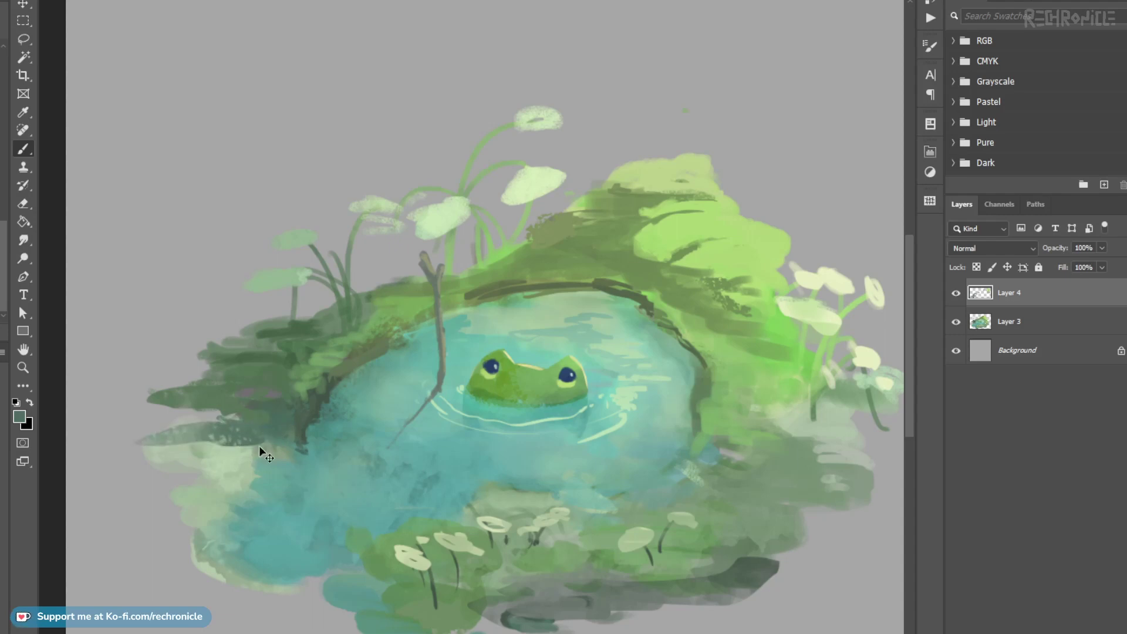
Step: Repaint the top of the pale left shore over the dark strip with sampled shore and teal tones
{"action": "left_click", "coordinate": [233, 456], "text": "alt"}
{"action": "left_click_drag", "start_coordinate": [214, 451], "coordinate": [265, 438]}
{"action": "left_click_drag", "start_coordinate": [166, 446], "coordinate": [209, 440]}
{"action": "mouse_move", "coordinate": [322, 445]}
{"action": "left_mouse_down"}
{"action": "mouse_move", "coordinate": [288, 451]}
{"action": "mouse_move", "coordinate": [283, 434]}
{"action": "left_mouse_up"}
{"action": "mouse_move", "coordinate": [192, 435]}
{"action": "left_mouse_down"}
{"action": "mouse_move", "coordinate": [232, 432]}
{"action": "mouse_move", "coordinate": [166, 442]}
{"action": "mouse_move", "coordinate": [151, 406]}
{"action": "mouse_move", "coordinate": [193, 413]}
{"action": "left_mouse_up"}
{"action": "left_click", "coordinate": [208, 431], "text": "alt"}
{"action": "left_click", "coordinate": [244, 456], "text": "alt"}
{"action": "key", "text": "["}
{"action": "key", "text": "["}
{"action": "key", "text": "["}
{"action": "key", "text": "ctrl+z"}
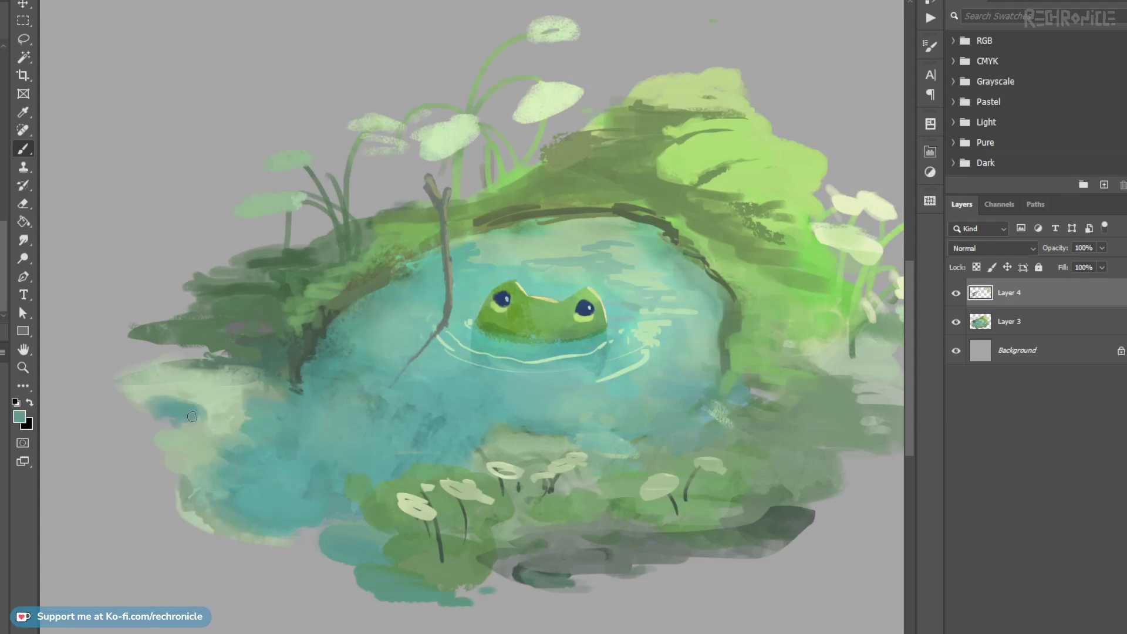
Step: Break up the pale left shore with teal water patches and sampled shore colours
{"action": "mouse_move", "coordinate": [223, 378]}
{"action": "left_mouse_down"}
{"action": "mouse_move", "coordinate": [253, 379]}
{"action": "mouse_move", "coordinate": [211, 365]}
{"action": "mouse_move", "coordinate": [257, 372]}
{"action": "mouse_move", "coordinate": [243, 366]}
{"action": "mouse_move", "coordinate": [217, 383]}
{"action": "mouse_move", "coordinate": [267, 380]}
{"action": "mouse_move", "coordinate": [271, 368]}
{"action": "mouse_move", "coordinate": [180, 372]}
{"action": "mouse_move", "coordinate": [184, 364]}
{"action": "mouse_move", "coordinate": [250, 374]}
{"action": "mouse_move", "coordinate": [185, 434]}
{"action": "mouse_move", "coordinate": [179, 415]}
{"action": "mouse_move", "coordinate": [234, 419]}
{"action": "mouse_move", "coordinate": [196, 408]}
{"action": "mouse_move", "coordinate": [238, 425]}
{"action": "mouse_move", "coordinate": [251, 414]}
{"action": "mouse_move", "coordinate": [232, 398]}
{"action": "mouse_move", "coordinate": [213, 400]}
{"action": "mouse_move", "coordinate": [242, 420]}
{"action": "mouse_move", "coordinate": [190, 402]}
{"action": "mouse_move", "coordinate": [212, 410]}
{"action": "mouse_move", "coordinate": [161, 413]}
{"action": "mouse_move", "coordinate": [236, 427]}
{"action": "mouse_move", "coordinate": [217, 459]}
{"action": "left_mouse_up"}
{"action": "left_click", "coordinate": [261, 349], "text": "alt"}
{"action": "left_click", "coordinate": [252, 370], "text": "alt"}
{"action": "left_click", "coordinate": [245, 370], "text": "alt"}
{"action": "left_click", "coordinate": [183, 434], "text": "alt"}
{"action": "left_click", "coordinate": [180, 412], "text": "alt"}
{"action": "left_click", "coordinate": [227, 395], "text": "alt"}
{"action": "left_click", "coordinate": [199, 474], "text": "alt"}
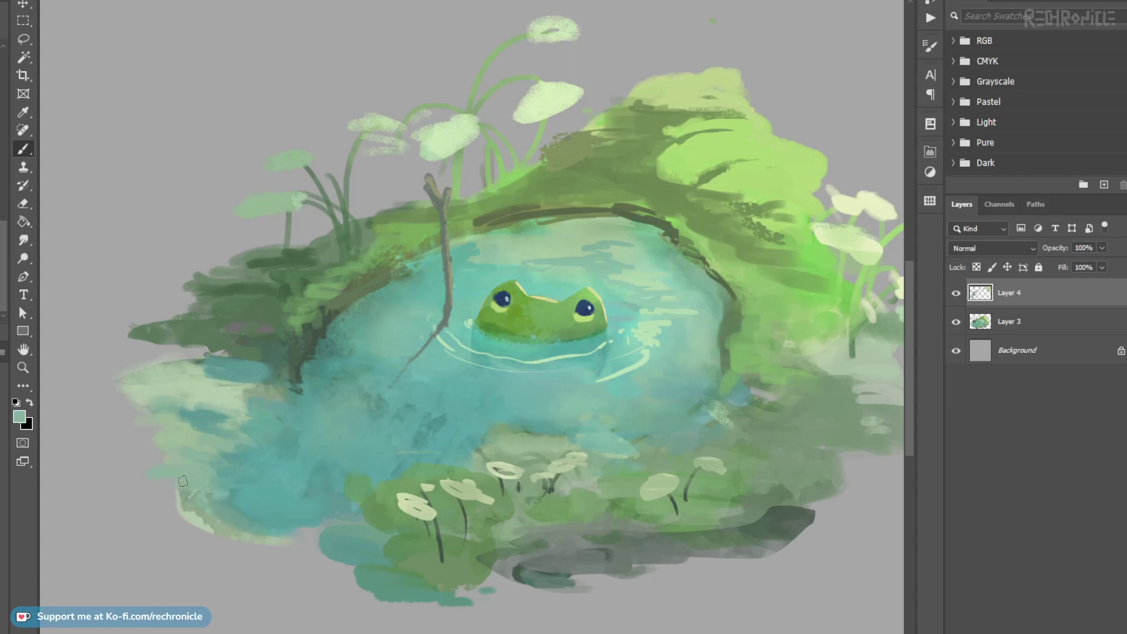
Step: Paint pale teal water strokes along the front-left shore and its lower edge
{"action": "mouse_move", "coordinate": [337, 476]}
{"action": "left_mouse_down"}
{"action": "mouse_move", "coordinate": [327, 448]}
{"action": "mouse_move", "coordinate": [353, 448]}
{"action": "left_mouse_up"}
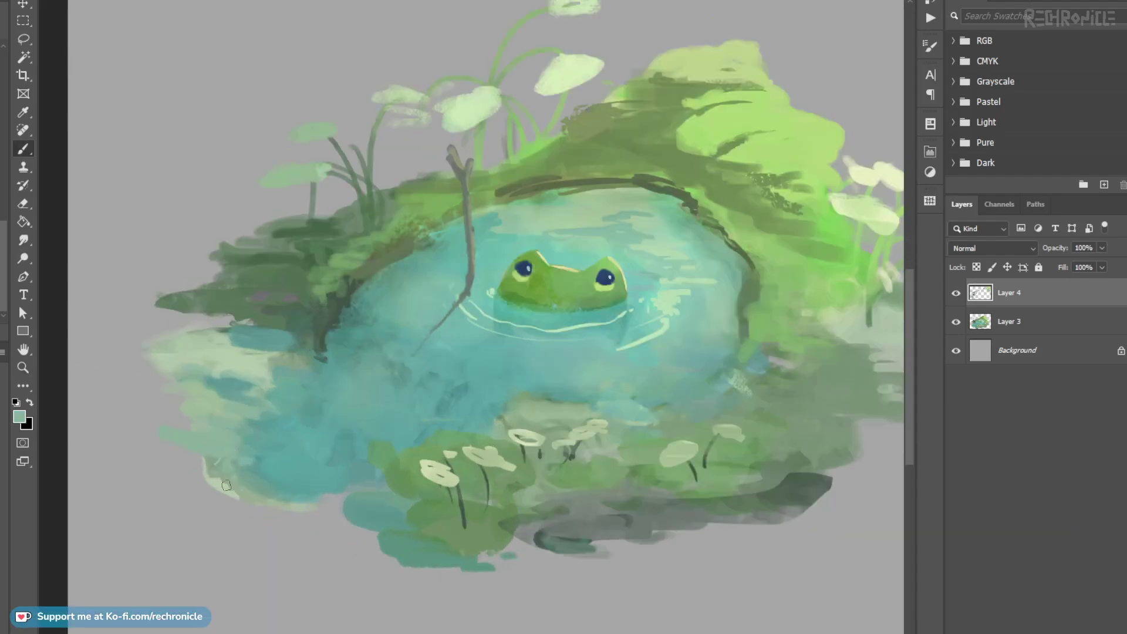
{"action": "mouse_move", "coordinate": [253, 503]}
{"action": "left_mouse_down"}
{"action": "mouse_move", "coordinate": [285, 519]}
{"action": "mouse_move", "coordinate": [308, 500]}
{"action": "mouse_move", "coordinate": [287, 513]}
{"action": "mouse_move", "coordinate": [312, 531]}
{"action": "mouse_move", "coordinate": [339, 509]}
{"action": "mouse_move", "coordinate": [328, 498]}
{"action": "mouse_move", "coordinate": [362, 511]}
{"action": "mouse_move", "coordinate": [357, 530]}
{"action": "mouse_move", "coordinate": [379, 557]}
{"action": "left_mouse_up"}
{"action": "mouse_move", "coordinate": [411, 470]}
{"action": "left_mouse_down"}
{"action": "mouse_move", "coordinate": [352, 508]}
{"action": "mouse_move", "coordinate": [223, 524]}
{"action": "left_mouse_up"}
Step: Paint sampled green grass strokes along the pond's lower-right shore and over the grey bank
{"action": "left_click", "coordinate": [553, 469], "text": "alt"}
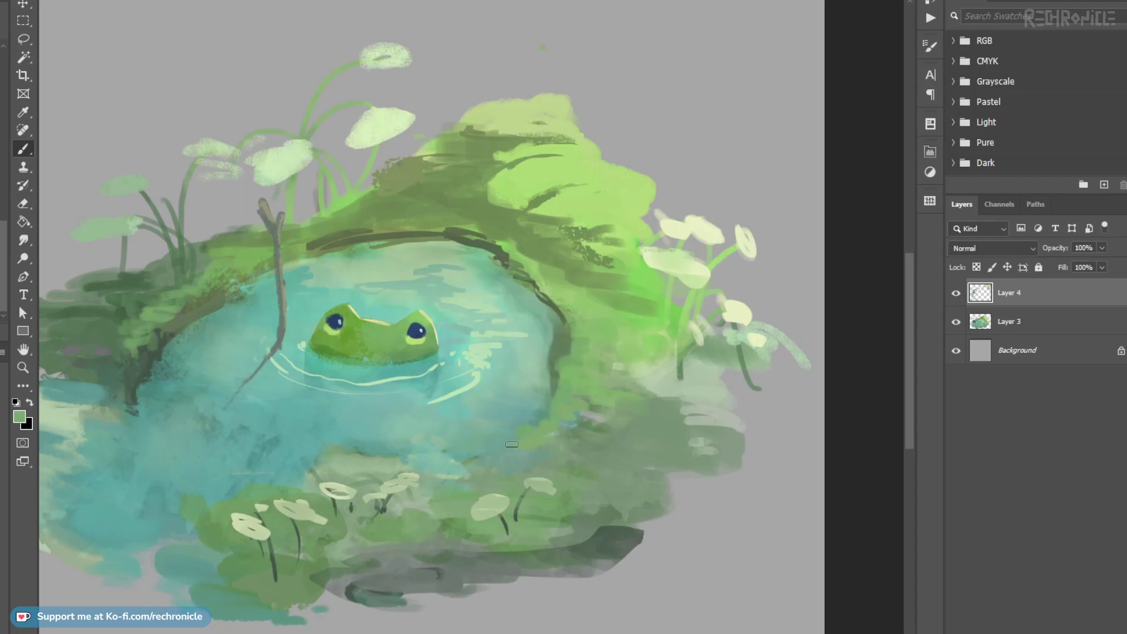
{"action": "left_click", "coordinate": [613, 389], "text": "alt"}
{"action": "mouse_move", "coordinate": [618, 406]}
{"action": "left_mouse_down"}
{"action": "mouse_move", "coordinate": [641, 422]}
{"action": "mouse_move", "coordinate": [617, 416]}
{"action": "mouse_move", "coordinate": [650, 422]}
{"action": "mouse_move", "coordinate": [605, 409]}
{"action": "left_mouse_up"}
{"action": "mouse_move", "coordinate": [602, 455]}
{"action": "left_mouse_down"}
{"action": "mouse_move", "coordinate": [622, 456]}
{"action": "mouse_move", "coordinate": [578, 437]}
{"action": "mouse_move", "coordinate": [622, 455]}
{"action": "left_mouse_up"}
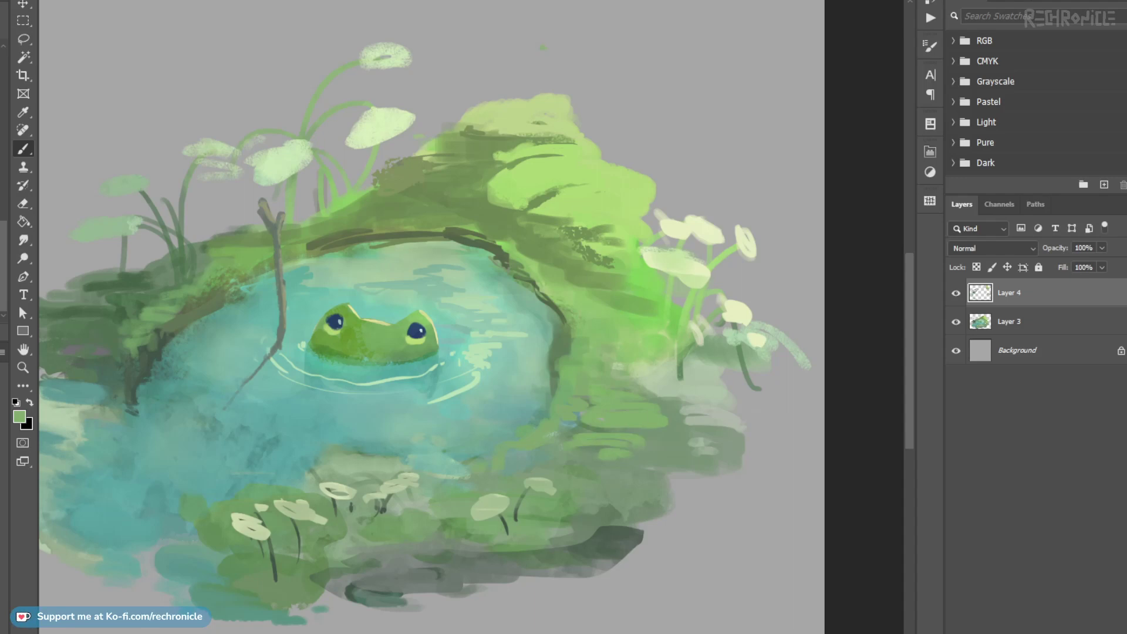
Step: Add a Multiply layer clipped to Layer 3 after merging Layer 4 into it
{"action": "left_click_drag", "start_coordinate": [564, 232], "coordinate": [599, 349]}
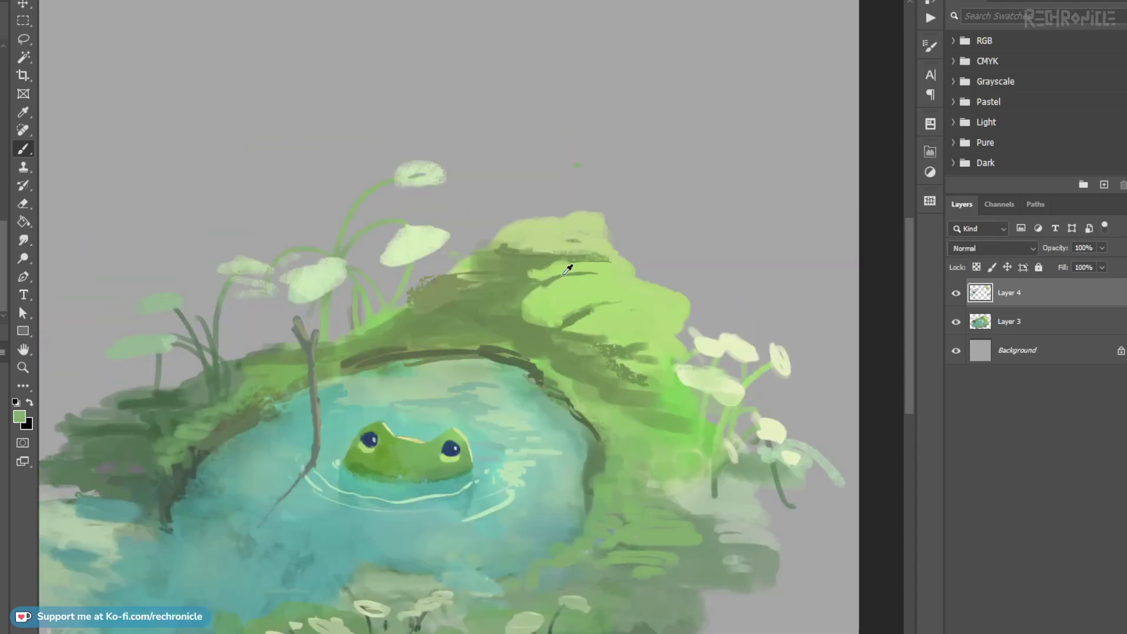
{"action": "left_click", "coordinate": [501, 283], "text": "alt"}
{"action": "key", "text": "ctrl+alt+shift+n"}
{"action": "left_click", "coordinate": [999, 249]}
{"action": "left_click", "coordinate": [977, 317]}
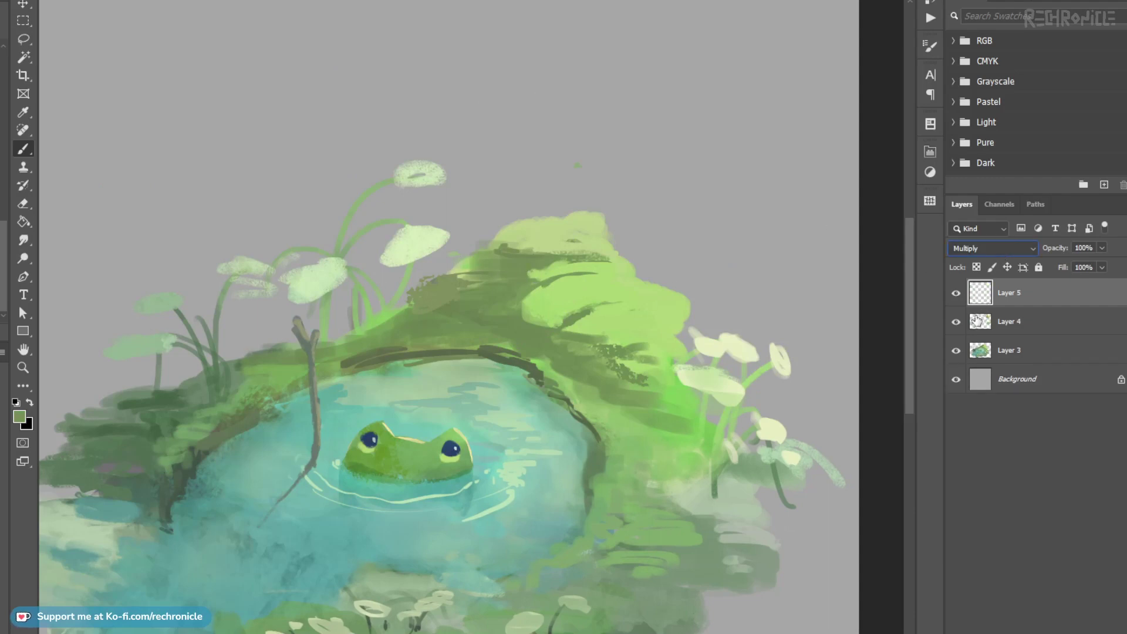
{"action": "left_click", "coordinate": [1006, 333]}
{"action": "key", "text": "Delete"}
{"action": "left_click", "coordinate": [1010, 294]}
{"action": "key", "text": "ctrl+alt+g"}
Step: Shade the mound's left slope in blue-grey on the Multiply layer with an enlarged brush
{"action": "right_click", "coordinate": [496, 323], "text": "alt+shift"}
{"action": "mouse_move", "coordinate": [475, 323]}
{"action": "left_mouse_down"}
{"action": "mouse_move", "coordinate": [548, 368]}
{"action": "mouse_move", "coordinate": [536, 319]}
{"action": "mouse_move", "coordinate": [473, 308]}
{"action": "mouse_move", "coordinate": [495, 326]}
{"action": "left_mouse_up"}
{"action": "mouse_move", "coordinate": [439, 353]}
{"action": "left_mouse_down"}
{"action": "mouse_move", "coordinate": [494, 254]}
{"action": "mouse_move", "coordinate": [472, 288]}
{"action": "mouse_move", "coordinate": [517, 283]}
{"action": "left_mouse_up"}
{"action": "key", "text": "ctrl+z"}
{"action": "key", "text": "]"}
{"action": "key", "text": "]"}
{"action": "key", "text": "]"}
{"action": "key", "text": "]"}
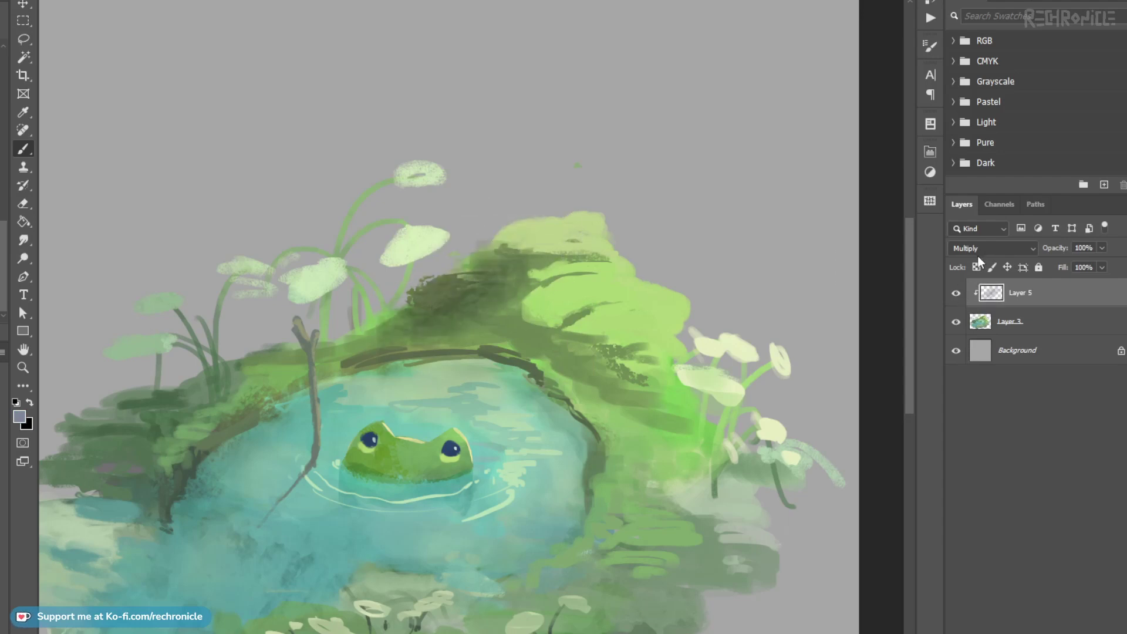
Step: Try another blend mode on Layer 5 with a test stroke across the mound
{"action": "left_click", "coordinate": [978, 252]}
{"action": "left_click", "coordinate": [976, 261]}
{"action": "key", "text": "Down"}
{"action": "key", "text": "Down"}
{"action": "key", "text": "Down"}
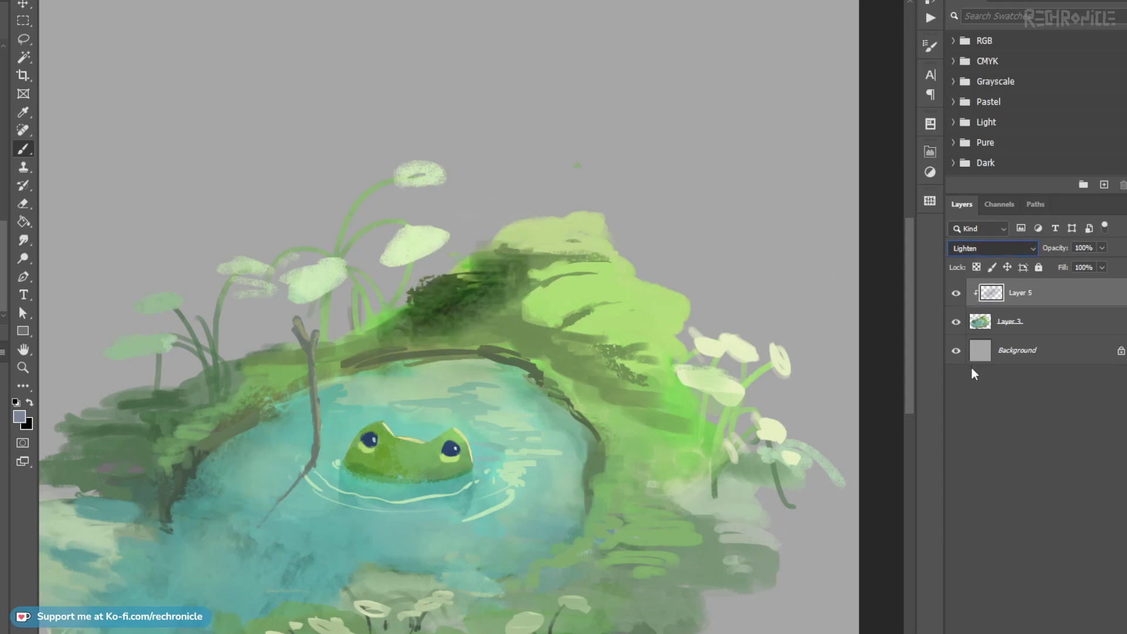
{"action": "key", "text": "Up"}
{"action": "key", "text": "Return"}
{"action": "left_click", "coordinate": [443, 291], "text": "alt"}
{"action": "mouse_move", "coordinate": [443, 290]}
{"action": "left_mouse_down"}
{"action": "mouse_move", "coordinate": [446, 314]}
{"action": "mouse_move", "coordinate": [645, 294]}
{"action": "left_mouse_up"}
{"action": "key", "text": "ctrl+z"}
{"action": "key", "text": "ctrl+z"}
Step: Set the blend mode of Layer 5 to Color Burn
{"action": "left_click", "coordinate": [987, 250]}
{"action": "key", "text": "Down"}
{"action": "key", "text": "Down"}
{"action": "key", "text": "Down"}
{"action": "key", "text": "Up"}
{"action": "key", "text": "Return"}
Step: Paint dark shadows on the Color Burn layer over the mound's shaded slope, left bank, front shore and lower-right shore
{"action": "mouse_move", "coordinate": [428, 283]}
{"action": "left_mouse_down"}
{"action": "mouse_move", "coordinate": [436, 329]}
{"action": "mouse_move", "coordinate": [492, 337]}
{"action": "left_mouse_up"}
{"action": "mouse_move", "coordinate": [215, 371]}
{"action": "left_mouse_down"}
{"action": "mouse_move", "coordinate": [388, 284]}
{"action": "mouse_move", "coordinate": [276, 364]}
{"action": "mouse_move", "coordinate": [352, 352]}
{"action": "mouse_move", "coordinate": [365, 327]}
{"action": "mouse_move", "coordinate": [316, 553]}
{"action": "left_mouse_up"}
{"action": "left_click_drag", "start_coordinate": [358, 469], "coordinate": [349, 543]}
{"action": "left_click_drag", "start_coordinate": [388, 445], "coordinate": [375, 408]}
{"action": "left_click_drag", "start_coordinate": [221, 417], "coordinate": [267, 473]}
{"action": "left_click_drag", "start_coordinate": [415, 505], "coordinate": [328, 361]}
{"action": "mouse_move", "coordinate": [352, 399]}
{"action": "left_mouse_down"}
{"action": "mouse_move", "coordinate": [522, 428]}
{"action": "mouse_move", "coordinate": [652, 414]}
{"action": "left_mouse_up"}
{"action": "left_click_drag", "start_coordinate": [697, 345], "coordinate": [623, 438]}
{"action": "mouse_move", "coordinate": [629, 391]}
{"action": "left_mouse_down"}
{"action": "mouse_move", "coordinate": [710, 427]}
{"action": "mouse_move", "coordinate": [663, 405]}
{"action": "left_mouse_up"}
Step: Smudge the painted shadows softer around the left bank, pond and front shore, reducing the brush size
{"action": "left_click", "coordinate": [23, 240]}
{"action": "left_click_drag", "start_coordinate": [261, 405], "coordinate": [216, 379]}
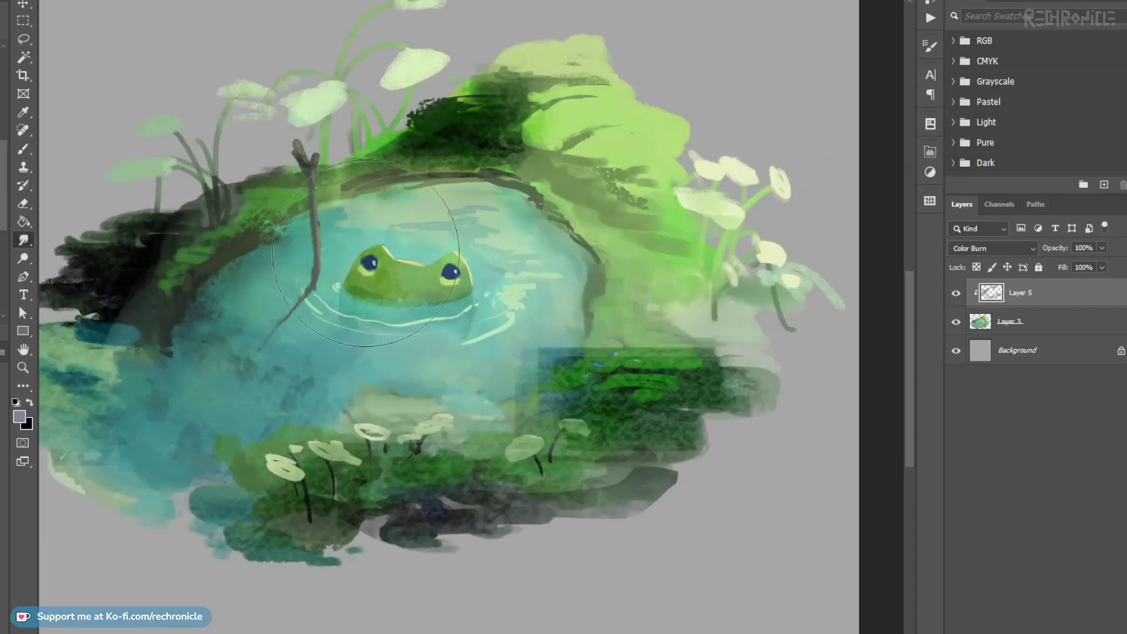
{"action": "left_click_drag", "start_coordinate": [437, 174], "coordinate": [388, 327]}
{"action": "key", "text": "bracketleft"}
{"action": "key", "text": "bracketleft"}
{"action": "mouse_move", "coordinate": [437, 294]}
{"action": "left_mouse_down"}
{"action": "mouse_move", "coordinate": [466, 300]}
{"action": "mouse_move", "coordinate": [476, 248]}
{"action": "mouse_move", "coordinate": [455, 251]}
{"action": "left_mouse_up"}
{"action": "mouse_move", "coordinate": [573, 483]}
{"action": "left_mouse_down"}
{"action": "mouse_move", "coordinate": [484, 532]}
{"action": "mouse_move", "coordinate": [707, 500]}
{"action": "left_mouse_up"}
Step: Set the Color Burn layer's opacity to 40% and merge it into Layer 3
{"action": "key", "text": "v"}
{"action": "key", "text": "3"}
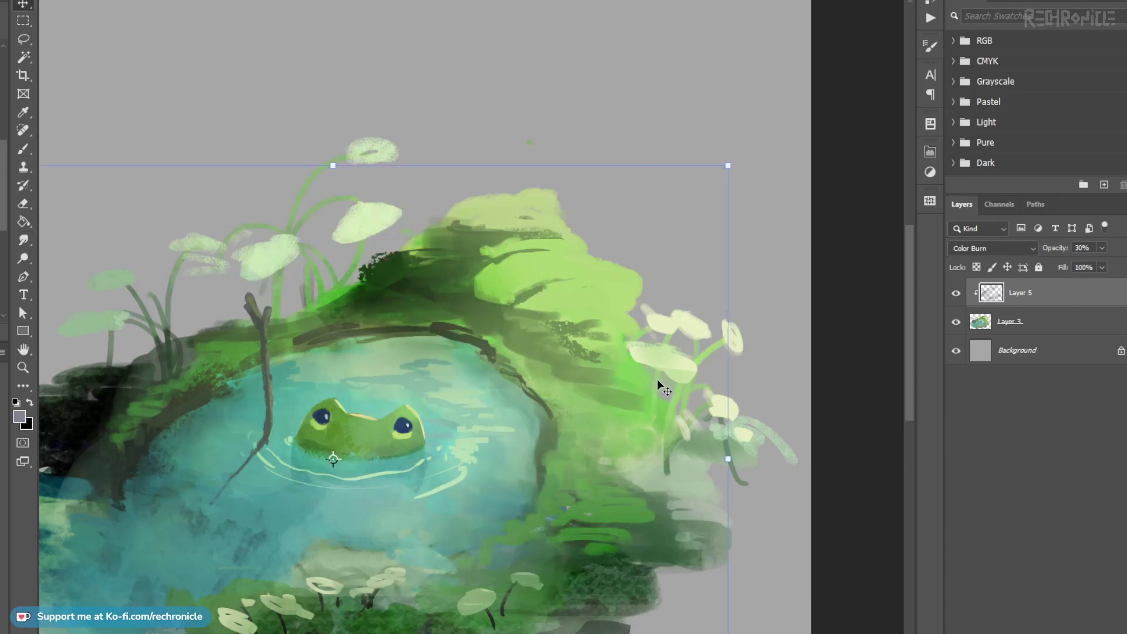
{"action": "key", "text": "2"}
{"action": "key", "text": "4"}
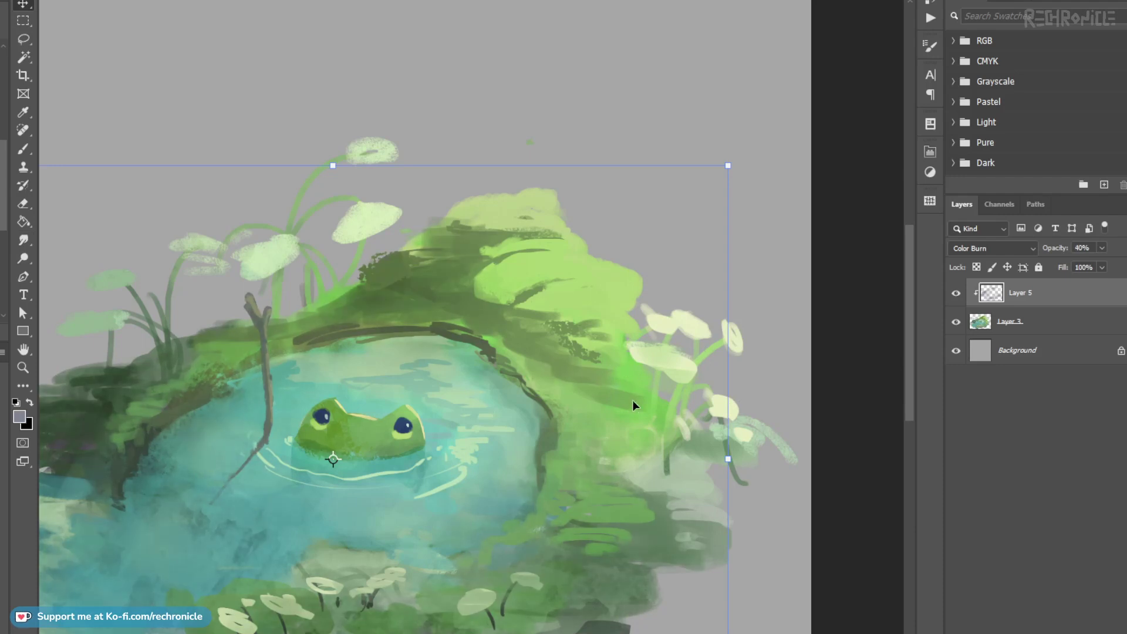
{"action": "key", "text": "i"}
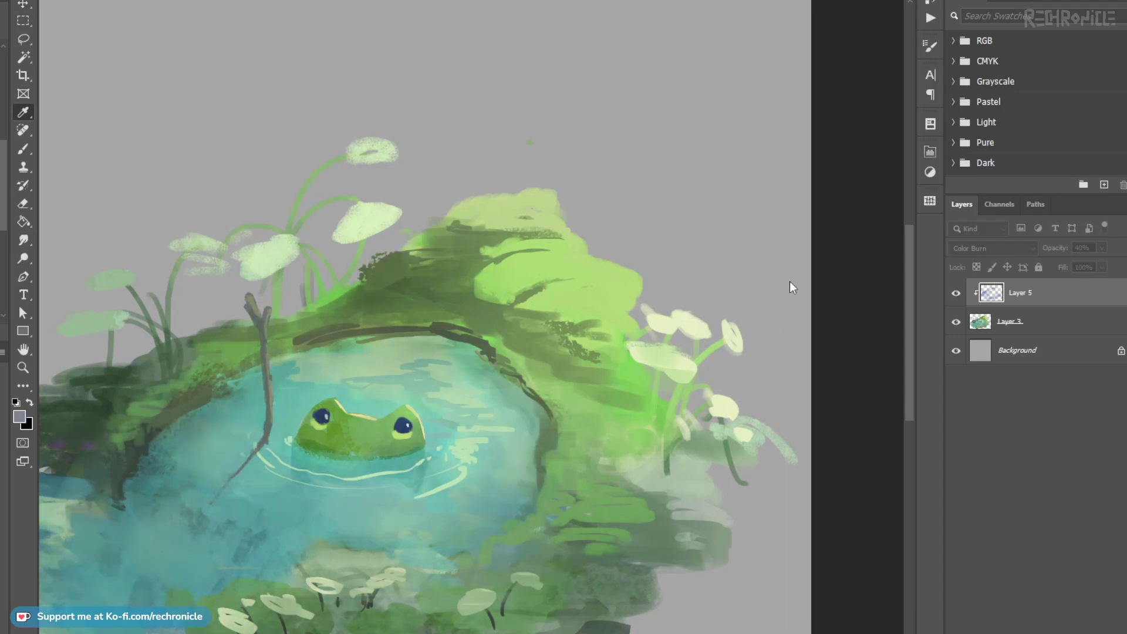
{"action": "key", "text": "v"}
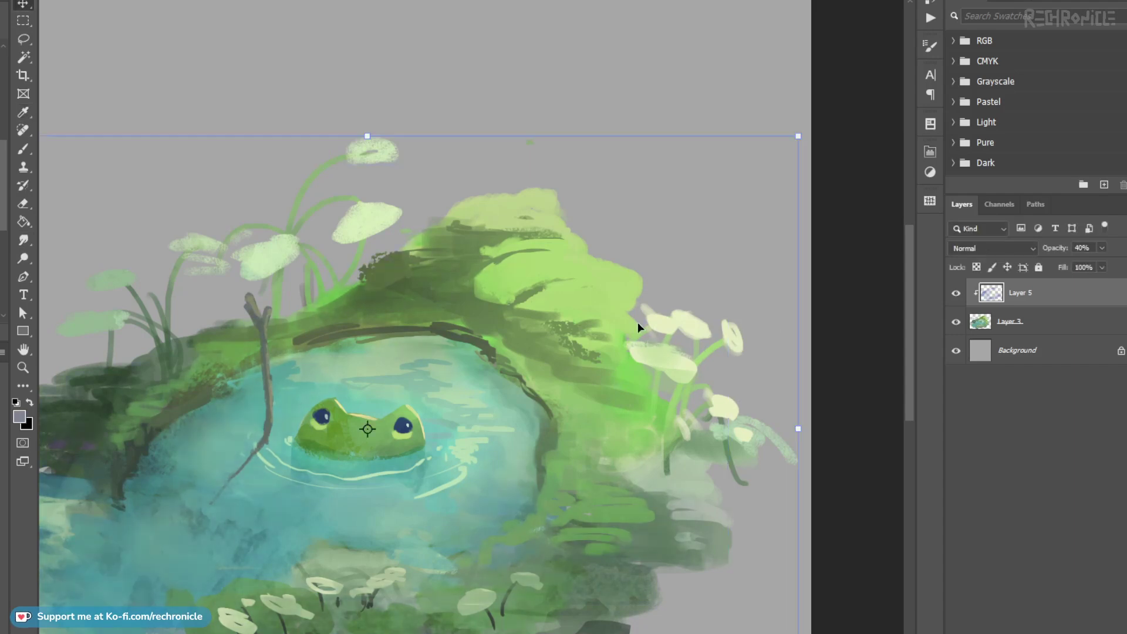
{"action": "key", "text": "ctrl+e"}
{"action": "key", "text": "z"}
{"action": "mouse_move", "coordinate": [484, 364]}
{"action": "left_mouse_down"}
{"action": "mouse_move", "coordinate": [445, 367]}
{"action": "mouse_move", "coordinate": [484, 371]}
{"action": "left_mouse_up"}
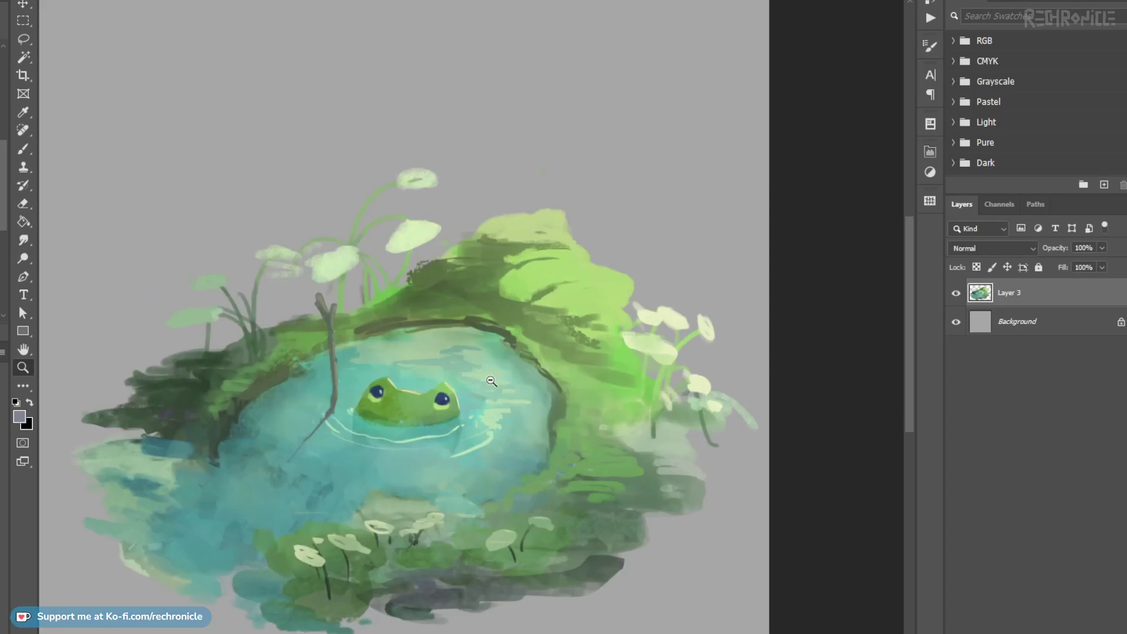
Step: Paint sampled teal strokes over the water in front of the frog on new Layer 4 and merge it into Layer 3
{"action": "key", "text": "ctrl+alt+shift+n"}
{"action": "left_click", "coordinate": [311, 456]}
{"action": "key", "text": "b"}
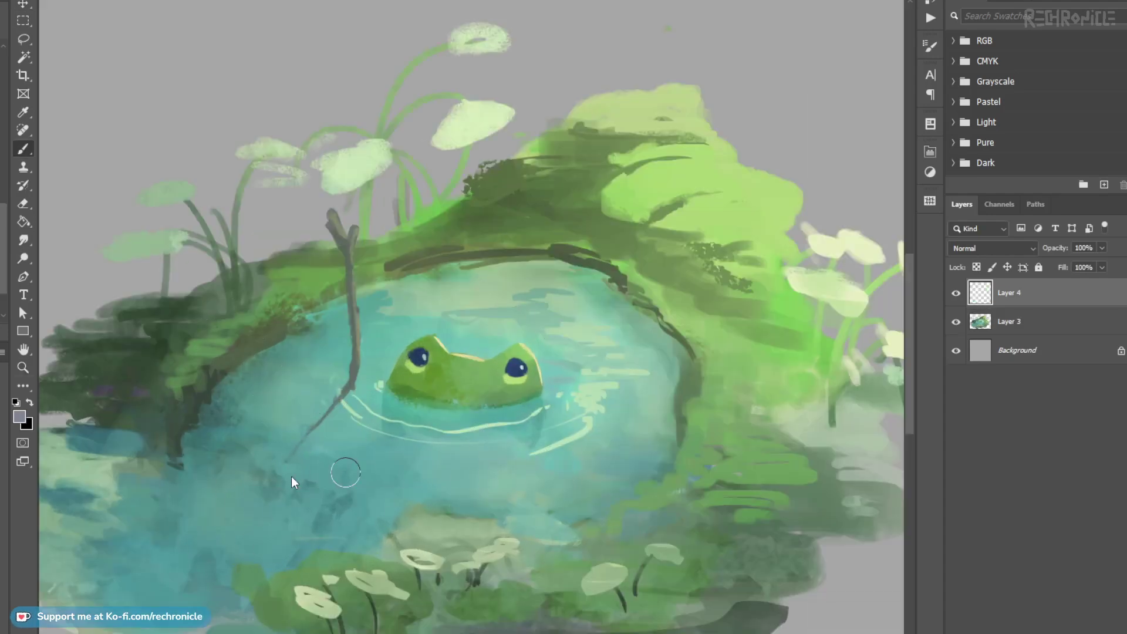
{"action": "left_click", "coordinate": [352, 491], "text": "alt"}
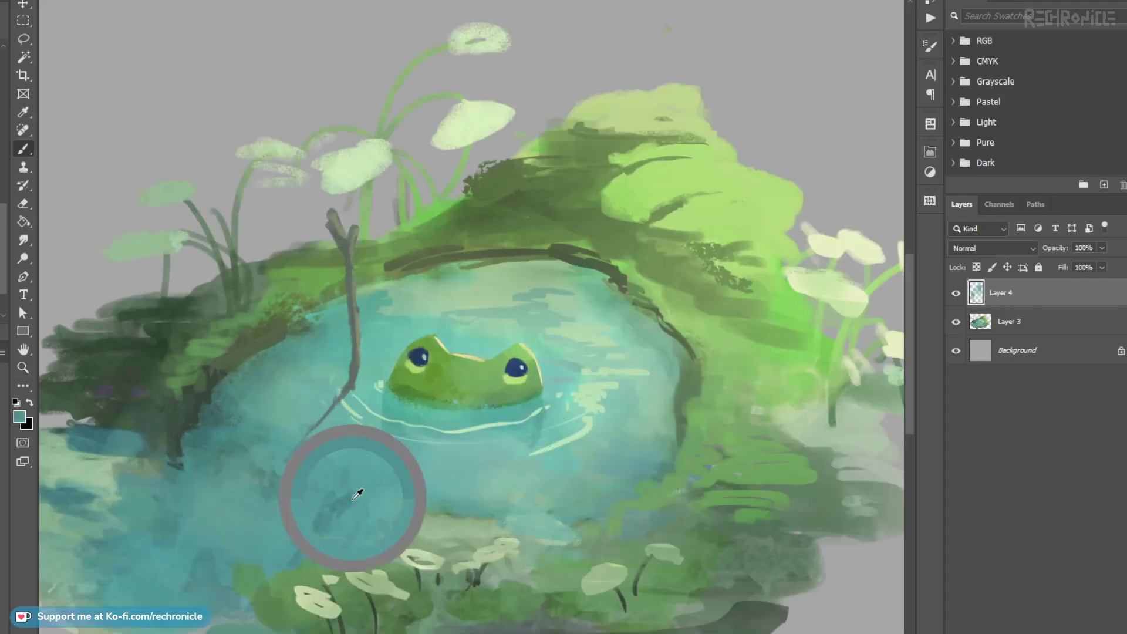
{"action": "left_click", "coordinate": [433, 494], "text": "alt"}
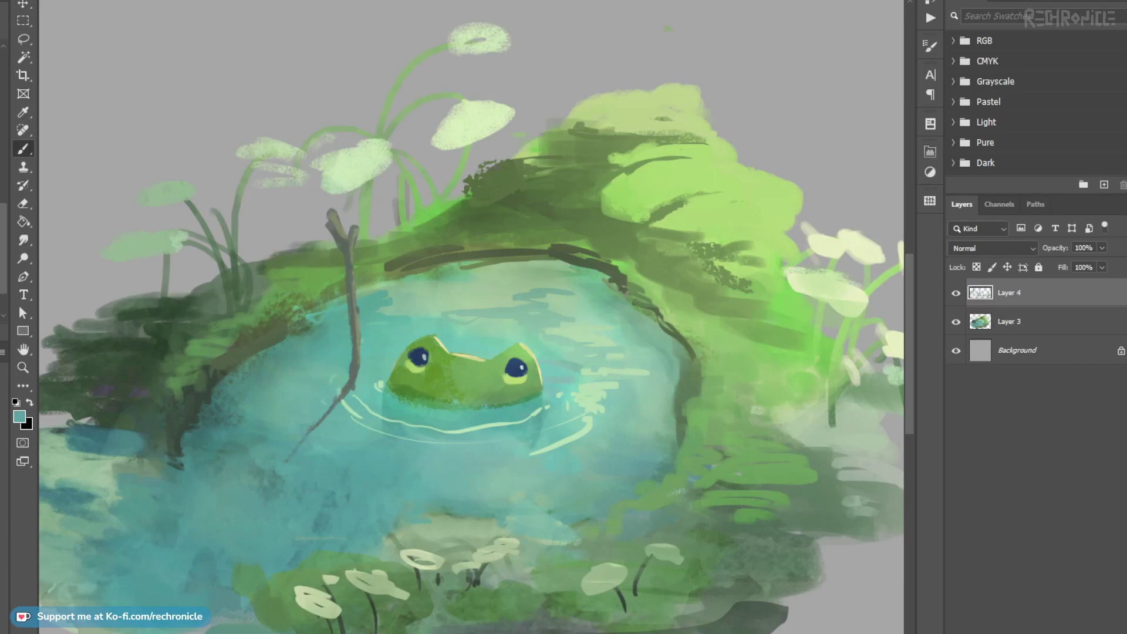
{"action": "left_click", "coordinate": [458, 496], "text": "alt"}
{"action": "left_click", "coordinate": [595, 497], "text": "alt"}
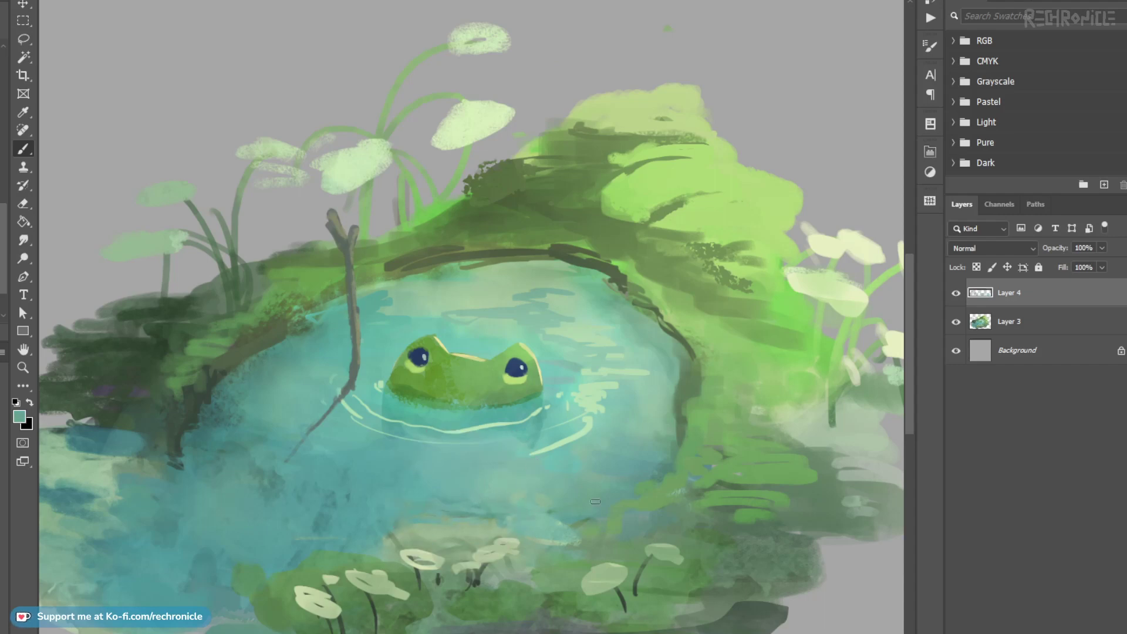
{"action": "key", "text": "z"}
{"action": "left_click_drag", "start_coordinate": [690, 442], "coordinate": [608, 445]}
{"action": "key", "text": "ctrl+e"}
Step: Duplicate Layer 3 and apply Auto Tone to the copy
{"action": "left_click_drag", "start_coordinate": [997, 288], "coordinate": [1003, 276]}
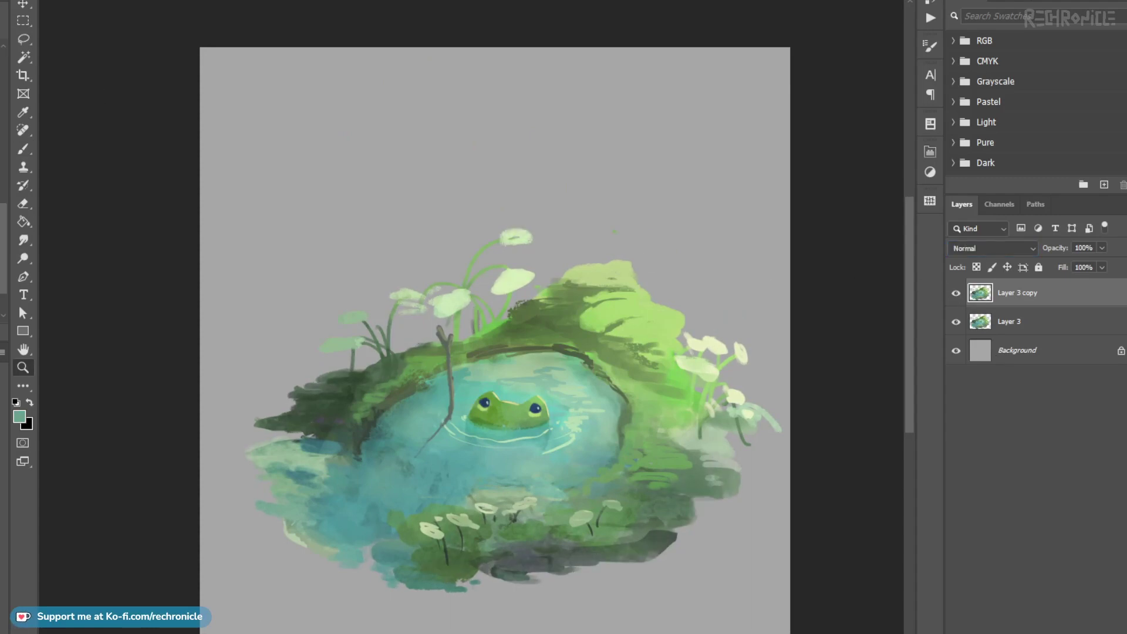
{"action": "key", "text": "ctrl+shift+l"}
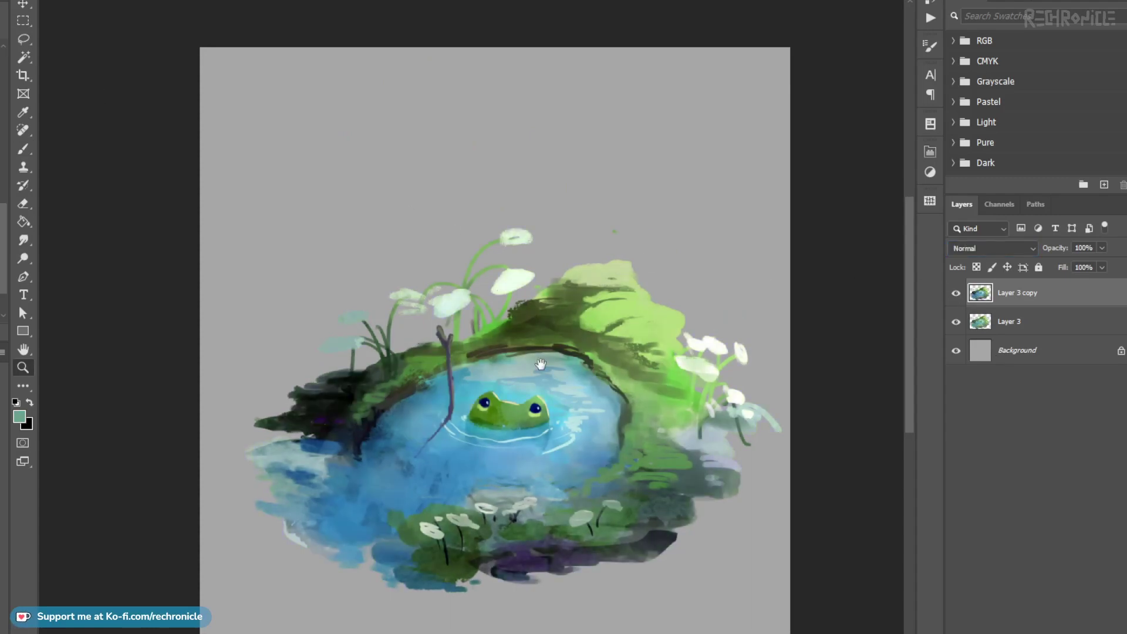
{"action": "left_click_drag", "start_coordinate": [541, 364], "coordinate": [492, 365]}
Step: Reveal the toned copy over the pond, left bank and mound through a black layer mask, and merge it into Layer 3
{"action": "key", "text": "ctrl+shift+m"}
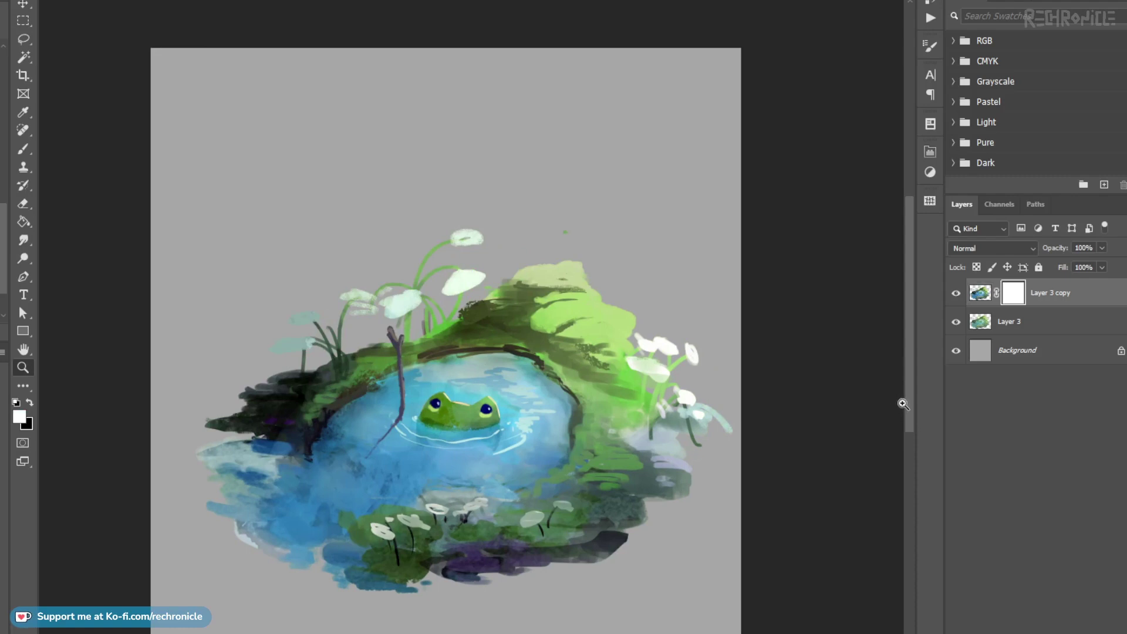
{"action": "key", "text": "ctrl+i"}
{"action": "key", "text": "b"}
{"action": "left_click_drag", "start_coordinate": [348, 411], "coordinate": [362, 374]}
{"action": "key", "text": "ctrl+z"}
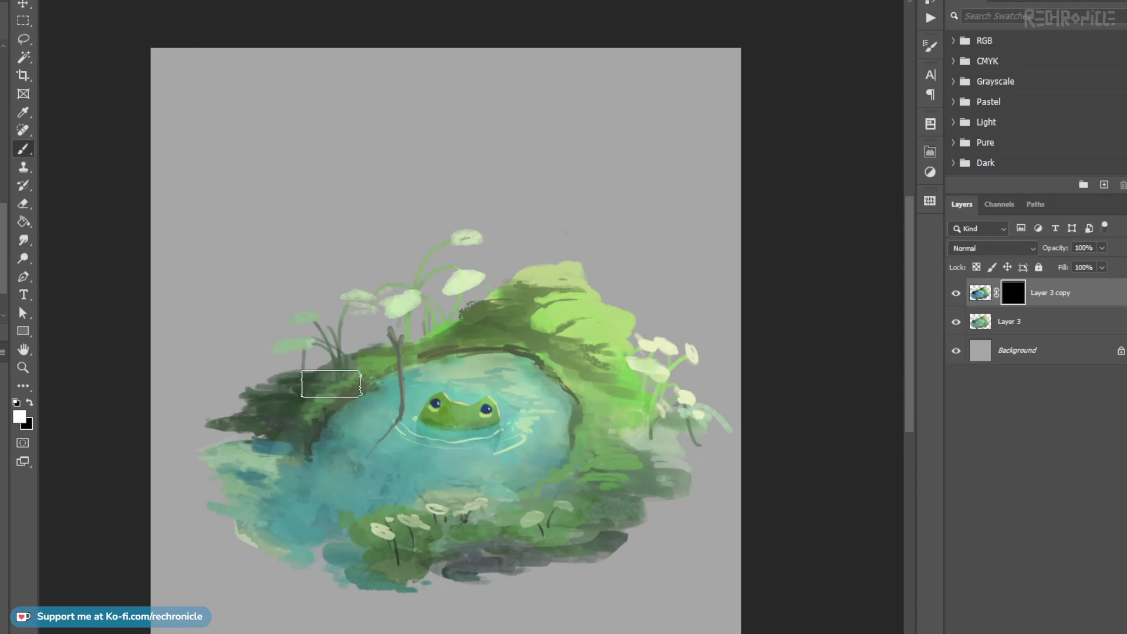
{"action": "mouse_move", "coordinate": [367, 364]}
{"action": "left_mouse_down"}
{"action": "mouse_move", "coordinate": [355, 410]}
{"action": "mouse_move", "coordinate": [296, 411]}
{"action": "left_mouse_up"}
{"action": "mouse_move", "coordinate": [347, 476]}
{"action": "left_mouse_down"}
{"action": "mouse_move", "coordinate": [446, 499]}
{"action": "mouse_move", "coordinate": [429, 528]}
{"action": "mouse_move", "coordinate": [593, 435]}
{"action": "mouse_move", "coordinate": [513, 337]}
{"action": "left_mouse_up"}
{"action": "mouse_move", "coordinate": [578, 300]}
{"action": "left_mouse_down"}
{"action": "mouse_move", "coordinate": [568, 344]}
{"action": "mouse_move", "coordinate": [547, 267]}
{"action": "mouse_move", "coordinate": [587, 297]}
{"action": "mouse_move", "coordinate": [590, 248]}
{"action": "mouse_move", "coordinate": [593, 305]}
{"action": "mouse_move", "coordinate": [575, 294]}
{"action": "mouse_move", "coordinate": [537, 311]}
{"action": "mouse_move", "coordinate": [495, 287]}
{"action": "mouse_move", "coordinate": [637, 366]}
{"action": "mouse_move", "coordinate": [489, 383]}
{"action": "mouse_move", "coordinate": [483, 403]}
{"action": "mouse_move", "coordinate": [487, 377]}
{"action": "mouse_move", "coordinate": [525, 380]}
{"action": "mouse_move", "coordinate": [504, 399]}
{"action": "left_mouse_up"}
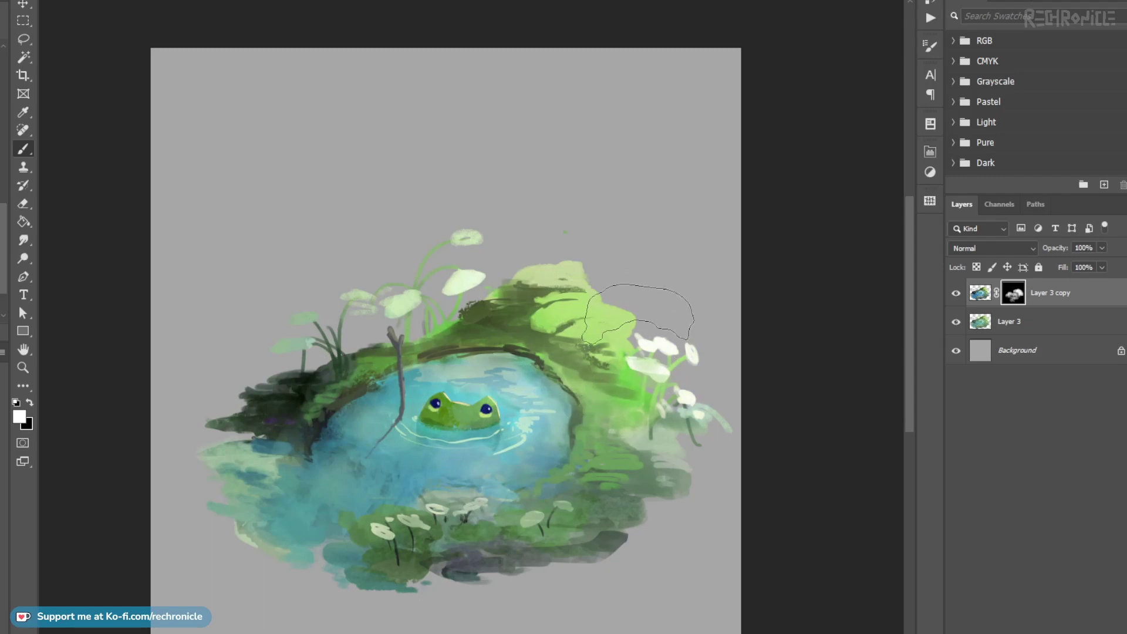
{"action": "key", "text": "ctrl+e"}
Step: Add a new layer clipped to Layer 3 with the Color Dodge blend mode
{"action": "left_click", "coordinate": [637, 389], "text": "alt"}
{"action": "key", "text": "ctrl+shift+alt+n"}
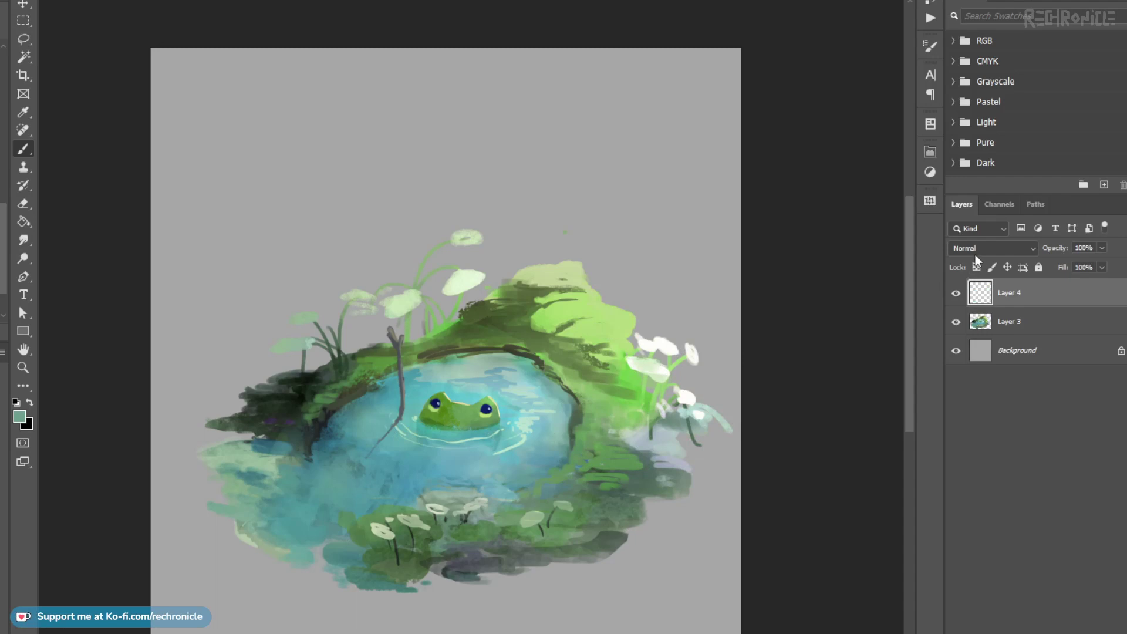
{"action": "key", "text": "ctrl+alt+g"}
{"action": "left_click", "coordinate": [984, 249]}
{"action": "left_click", "coordinate": [975, 390]}
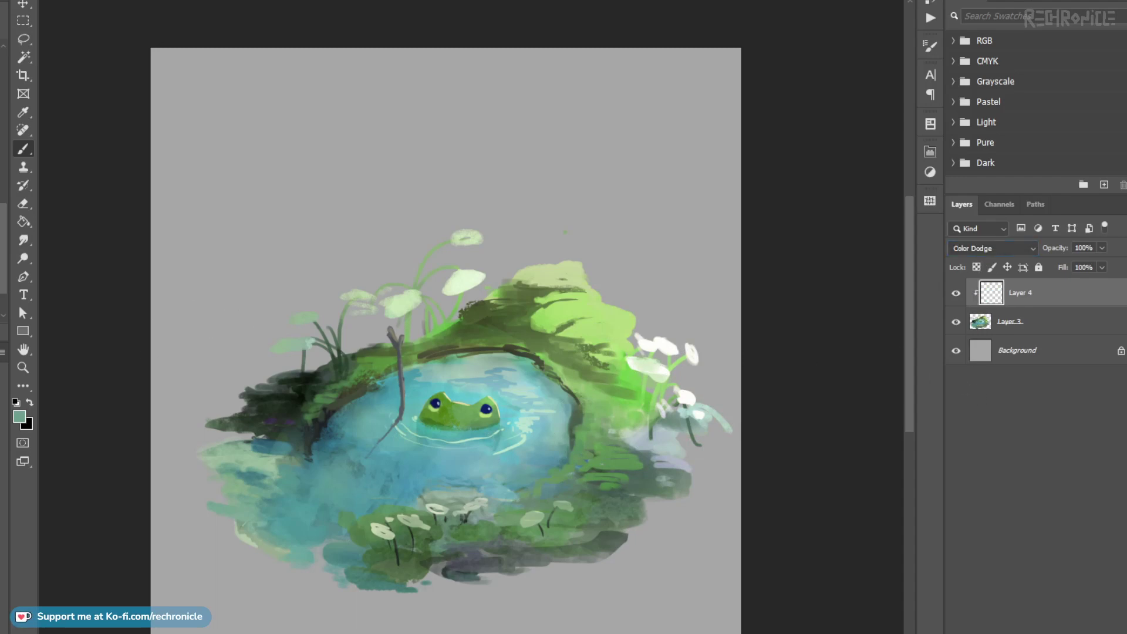
{"action": "mouse_move", "coordinate": [550, 372]}
{"action": "left_mouse_down"}
{"action": "mouse_move", "coordinate": [650, 411]}
{"action": "mouse_move", "coordinate": [649, 422]}
{"action": "mouse_move", "coordinate": [580, 378]}
{"action": "mouse_move", "coordinate": [649, 431]}
{"action": "mouse_move", "coordinate": [597, 407]}
{"action": "mouse_move", "coordinate": [610, 347]}
{"action": "mouse_move", "coordinate": [605, 294]}
{"action": "left_mouse_up"}
{"action": "key", "text": "ctrl+z"}
{"action": "key", "text": "ctrl+z"}
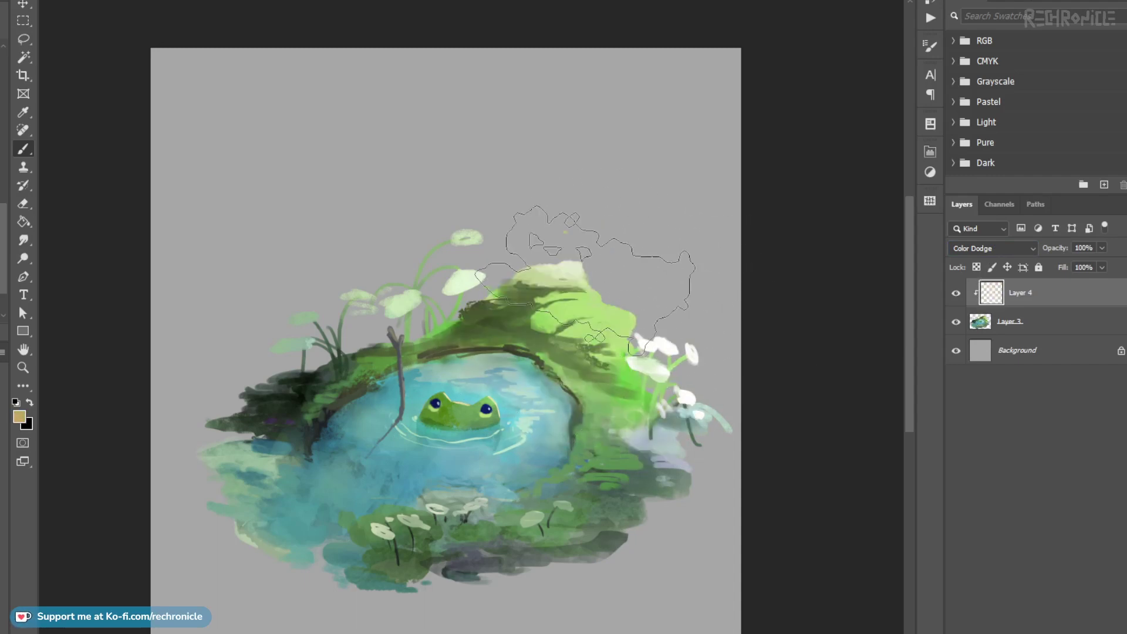
Step: Paint a warm tan glow over the mound, its right slope and the right-hand flowers on the Color Dodge layer
{"action": "left_click_drag", "start_coordinate": [490, 359], "coordinate": [587, 293]}
{"action": "left_click_drag", "start_coordinate": [499, 426], "coordinate": [623, 329]}
{"action": "left_click_drag", "start_coordinate": [516, 452], "coordinate": [658, 352]}
{"action": "key", "text": "ctrl+z"}
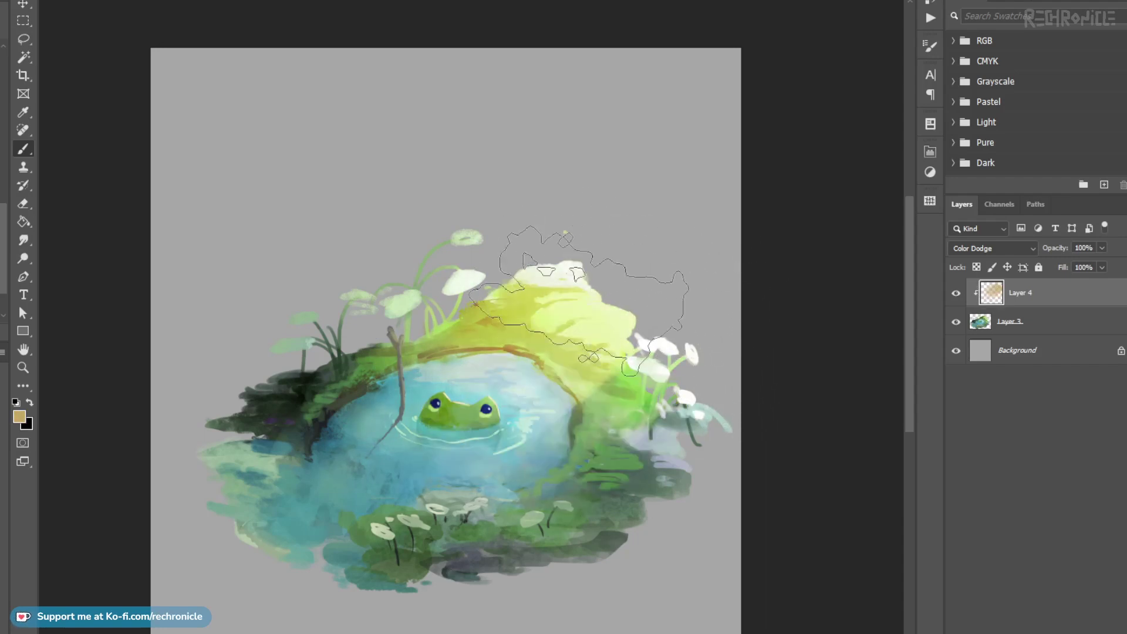
{"action": "left_click_drag", "start_coordinate": [431, 437], "coordinate": [622, 340]}
{"action": "left_click_drag", "start_coordinate": [543, 470], "coordinate": [617, 434]}
{"action": "left_click_drag", "start_coordinate": [478, 455], "coordinate": [546, 437]}
{"action": "mouse_move", "coordinate": [393, 432]}
{"action": "left_mouse_down"}
{"action": "mouse_move", "coordinate": [422, 405]}
{"action": "mouse_move", "coordinate": [535, 528]}
{"action": "mouse_move", "coordinate": [587, 405]}
{"action": "left_mouse_up"}
{"action": "mouse_move", "coordinate": [511, 382]}
{"action": "left_mouse_down"}
{"action": "mouse_move", "coordinate": [552, 364]}
{"action": "mouse_move", "coordinate": [498, 343]}
{"action": "mouse_move", "coordinate": [521, 314]}
{"action": "left_mouse_up"}
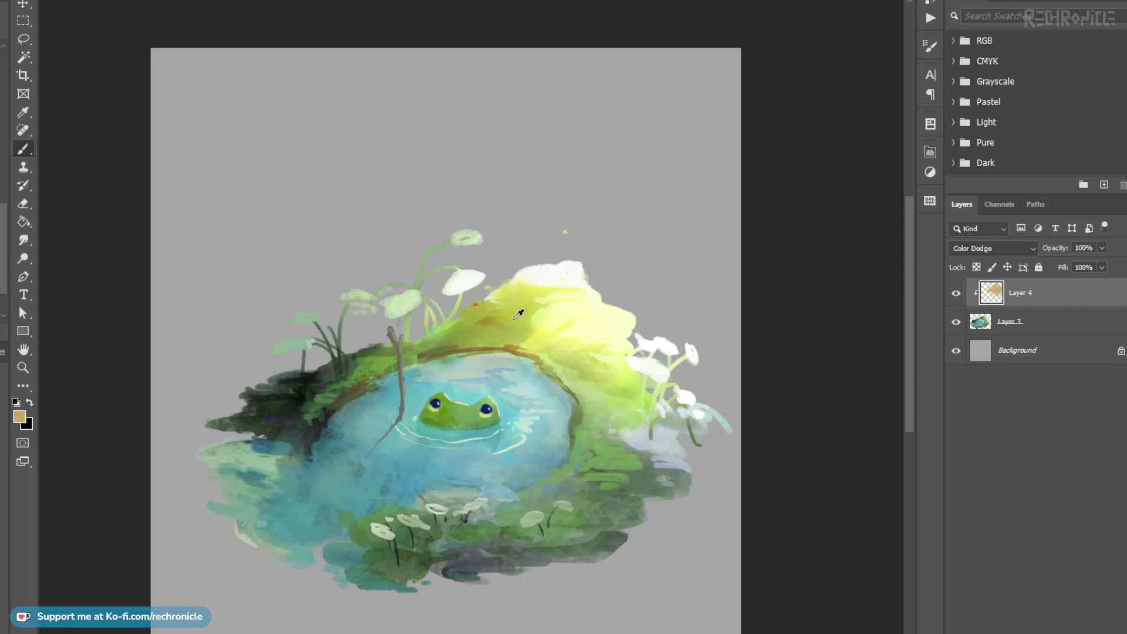
{"action": "key", "text": "ctrl+z"}
{"action": "key", "text": "ctrl+z"}
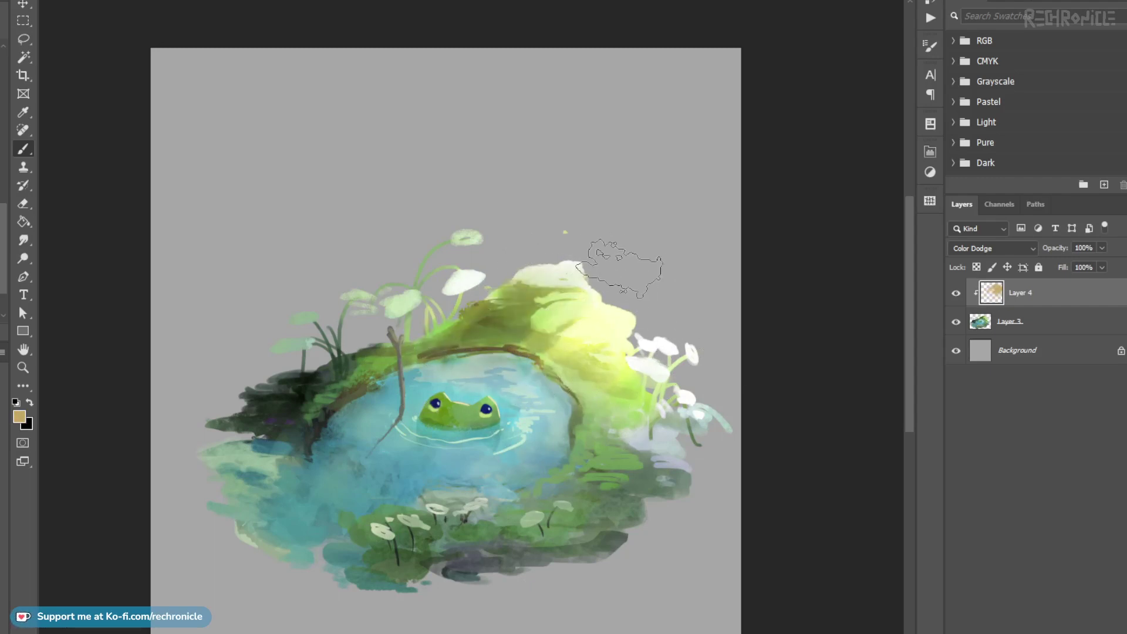
Step: Intensify the mound's glow with a more saturated golden colour, undoing the overly strong strokes
{"action": "left_click_drag", "start_coordinate": [498, 397], "coordinate": [526, 407]}
{"action": "mouse_move", "coordinate": [425, 405]}
{"action": "left_mouse_down"}
{"action": "mouse_move", "coordinate": [505, 332]}
{"action": "mouse_move", "coordinate": [544, 247]}
{"action": "mouse_move", "coordinate": [600, 317]}
{"action": "left_mouse_up"}
{"action": "key", "text": "ctrl+z"}
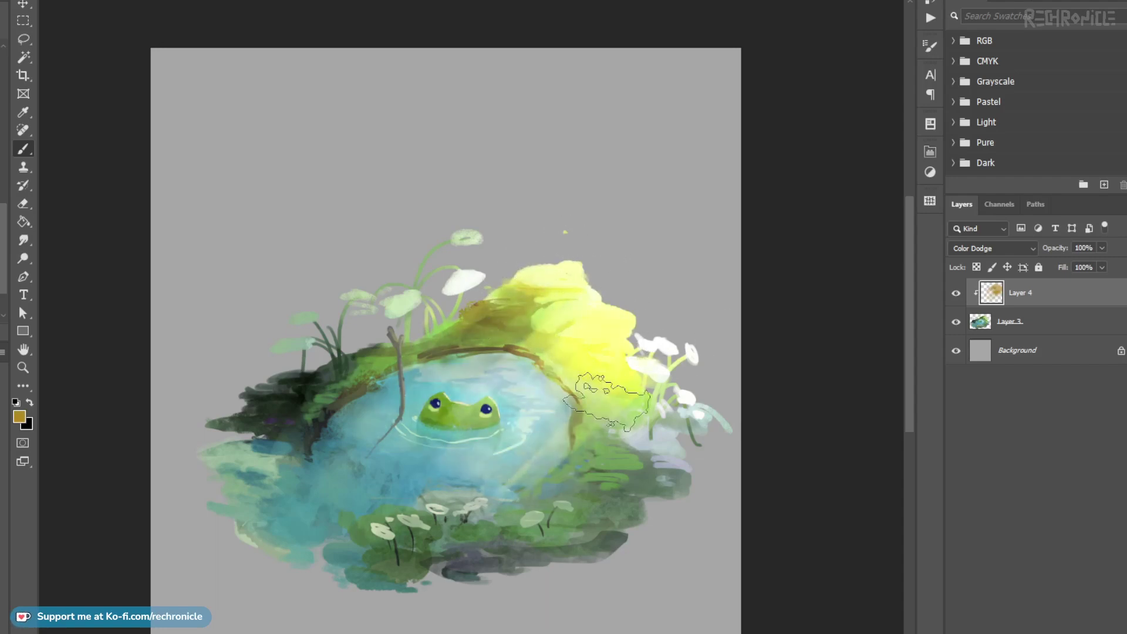
{"action": "key", "text": "ctrl+z"}
{"action": "key", "text": "ctrl+z"}
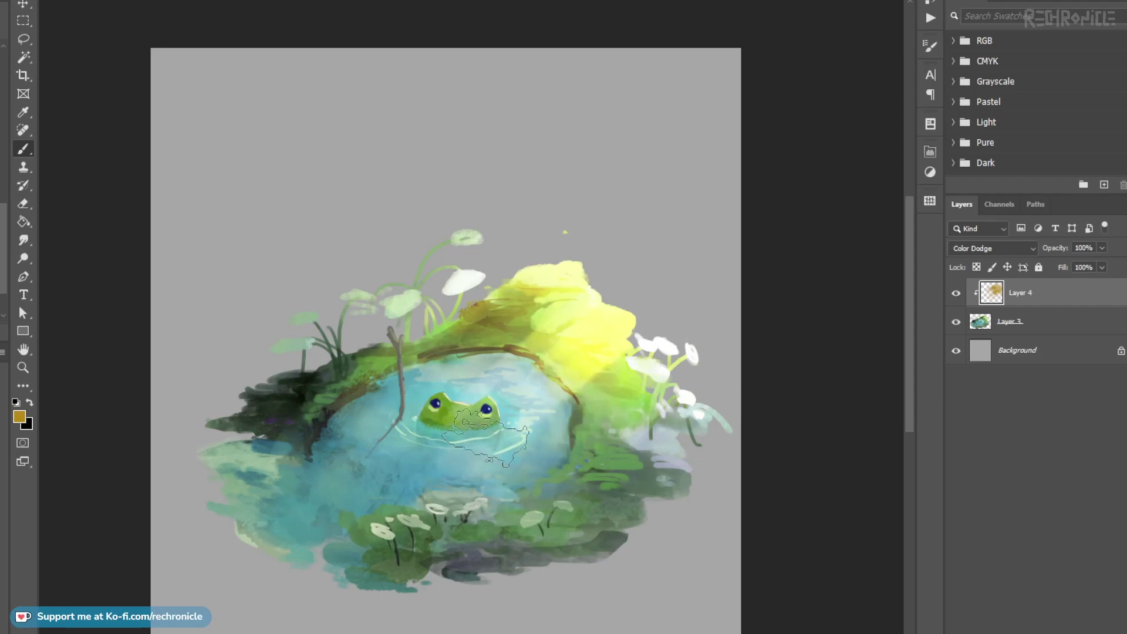
{"action": "mouse_move", "coordinate": [602, 395]}
{"action": "left_mouse_down"}
{"action": "mouse_move", "coordinate": [613, 353]}
{"action": "mouse_move", "coordinate": [637, 405]}
{"action": "mouse_move", "coordinate": [610, 455]}
{"action": "left_mouse_up"}
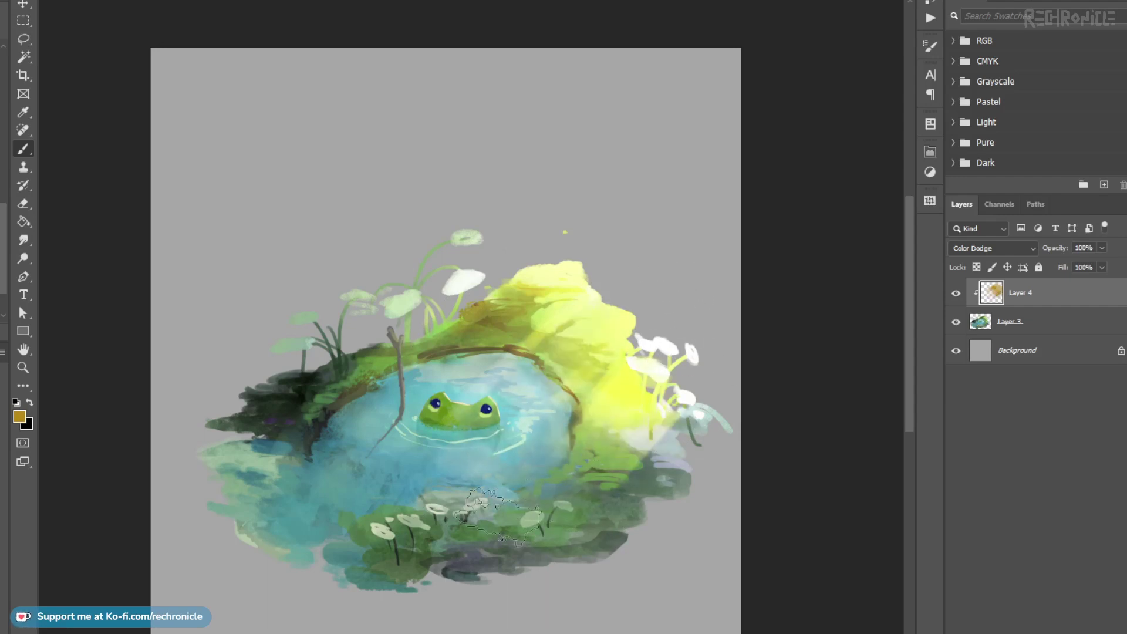
{"action": "key", "text": "ctrl+z"}
{"action": "key", "text": "ctrl+z"}
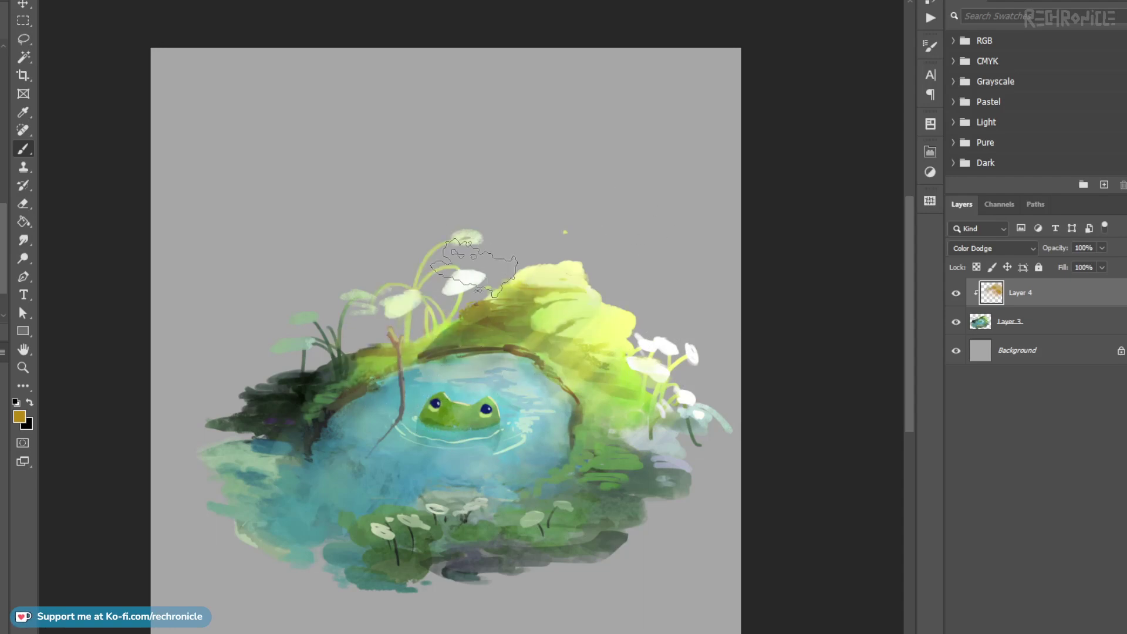
Step: Extend the golden glow over the back flower stems, the stick and the left bank's grass
{"action": "mouse_move", "coordinate": [448, 259]}
{"action": "left_mouse_down"}
{"action": "mouse_move", "coordinate": [407, 342]}
{"action": "mouse_move", "coordinate": [359, 393]}
{"action": "mouse_move", "coordinate": [485, 311]}
{"action": "mouse_move", "coordinate": [361, 385]}
{"action": "left_mouse_up"}
{"action": "key", "text": "ctrl+z"}
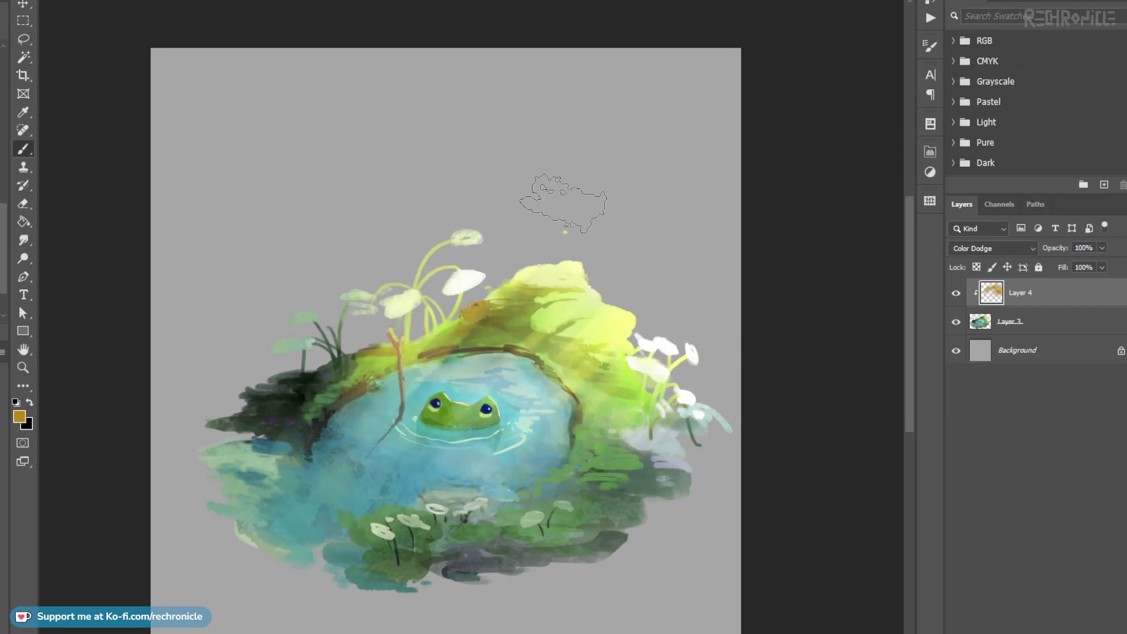
{"action": "left_click_drag", "start_coordinate": [564, 294], "coordinate": [577, 293]}
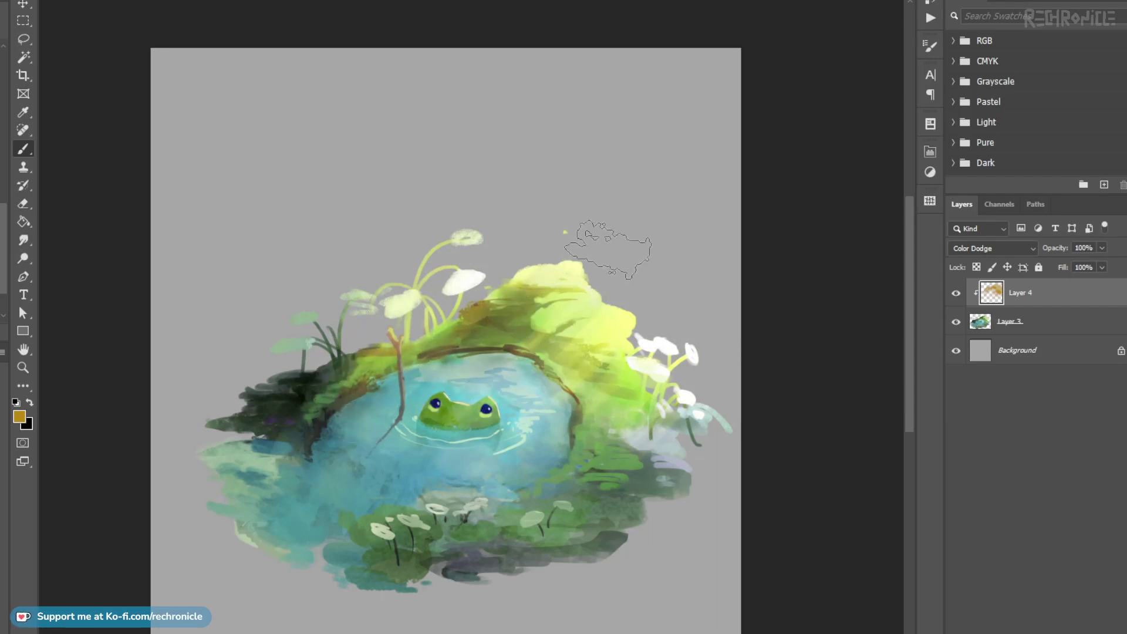
{"action": "left_click_drag", "start_coordinate": [652, 363], "coordinate": [647, 383]}
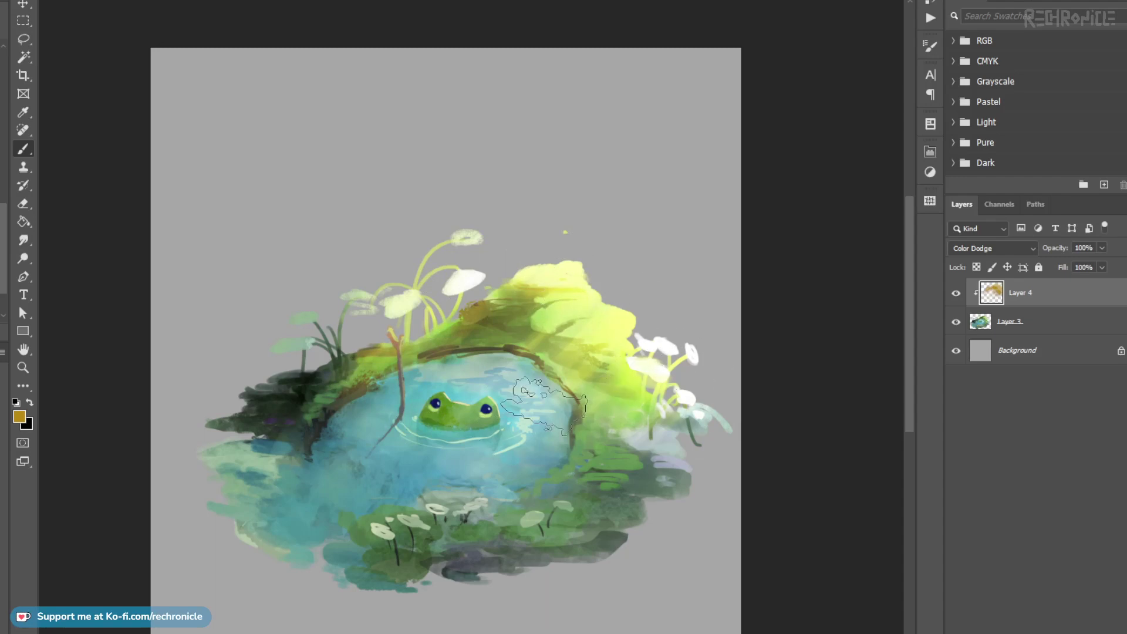
{"action": "key", "text": "ctrl+z"}
{"action": "mouse_move", "coordinate": [438, 429]}
{"action": "left_mouse_down"}
{"action": "mouse_move", "coordinate": [510, 367]}
{"action": "mouse_move", "coordinate": [505, 344]}
{"action": "mouse_move", "coordinate": [593, 358]}
{"action": "mouse_move", "coordinate": [521, 357]}
{"action": "mouse_move", "coordinate": [491, 347]}
{"action": "mouse_move", "coordinate": [505, 341]}
{"action": "mouse_move", "coordinate": [487, 323]}
{"action": "mouse_move", "coordinate": [443, 324]}
{"action": "left_mouse_up"}
Step: Smudge the golden glow softer around the pond's rim and right slope with a smaller brush
{"action": "key", "text": "bracketleft"}
{"action": "key", "text": "bracketleft"}
{"action": "key", "text": "bracketleft"}
{"action": "key", "text": "bracketleft"}
{"action": "key", "text": "r"}
{"action": "mouse_move", "coordinate": [508, 337]}
{"action": "left_mouse_down"}
{"action": "mouse_move", "coordinate": [473, 315]}
{"action": "mouse_move", "coordinate": [612, 290]}
{"action": "mouse_move", "coordinate": [590, 356]}
{"action": "mouse_move", "coordinate": [640, 419]}
{"action": "mouse_move", "coordinate": [588, 450]}
{"action": "left_mouse_up"}
Step: Compare the scene with and without the glow, set the Color Dodge layer's opacity to 70% and merge it into Layer 3
{"action": "key", "text": "z"}
{"action": "key", "text": "ctrl+0"}
{"action": "left_click", "coordinate": [957, 299]}
{"action": "left_click", "coordinate": [956, 299]}
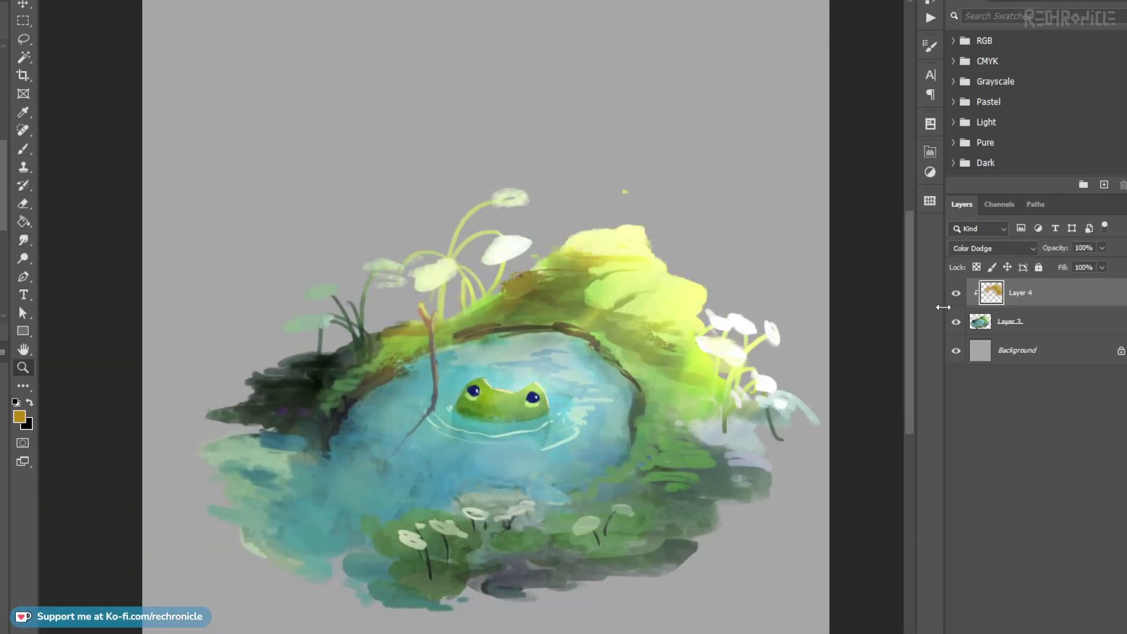
{"action": "key", "text": "ctrl+t"}
{"action": "key", "text": "7"}
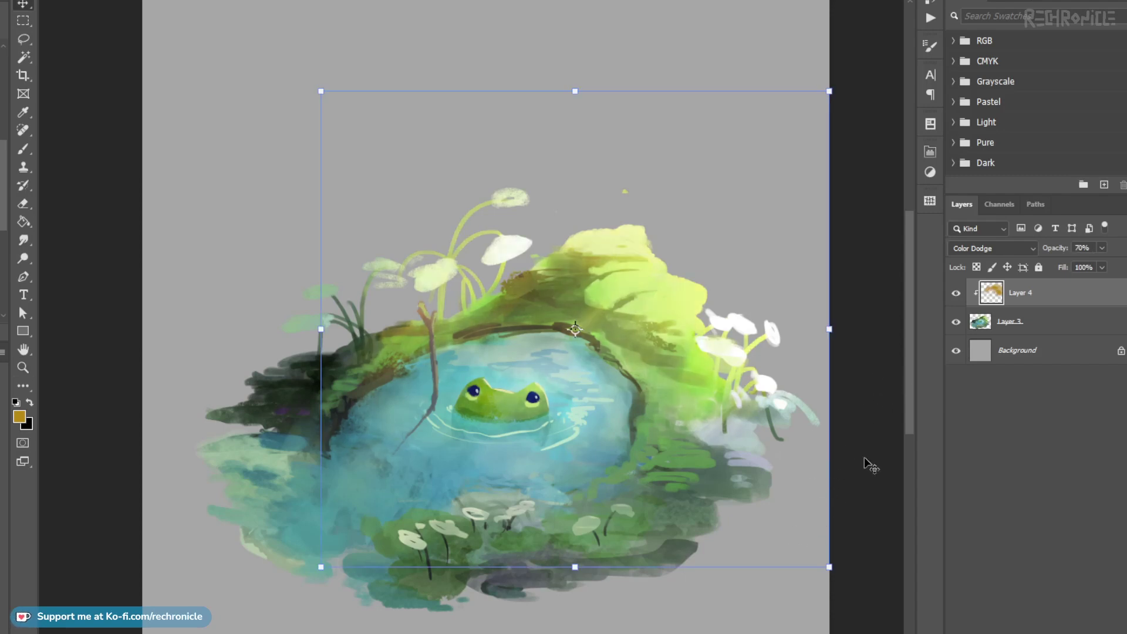
{"action": "key", "text": "ctrl+e"}
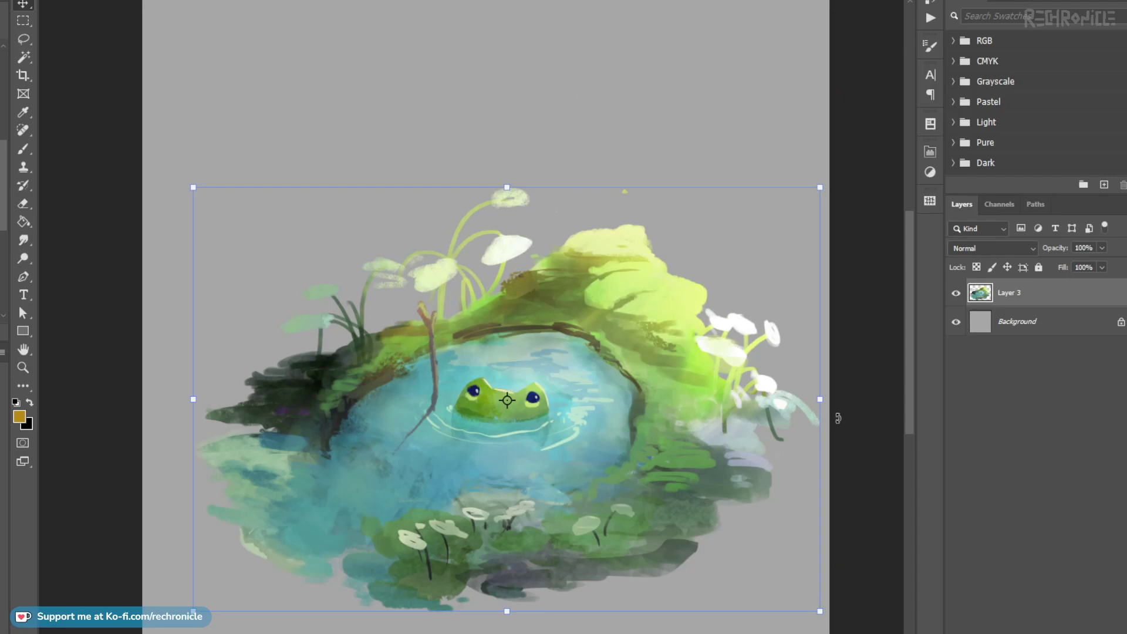
{"action": "key", "text": "i"}
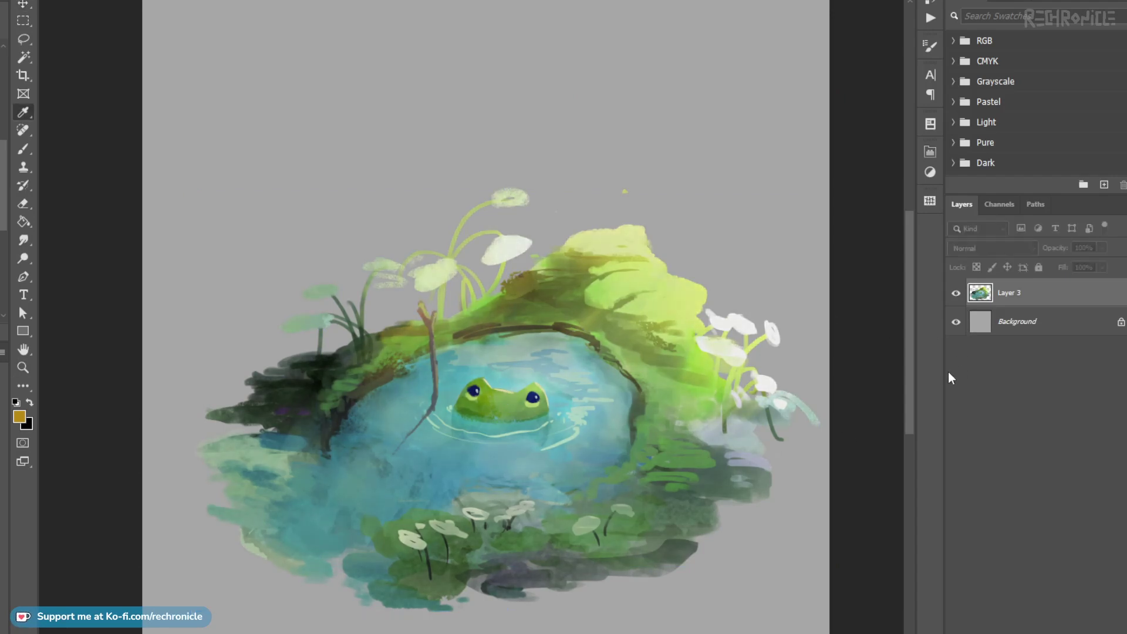
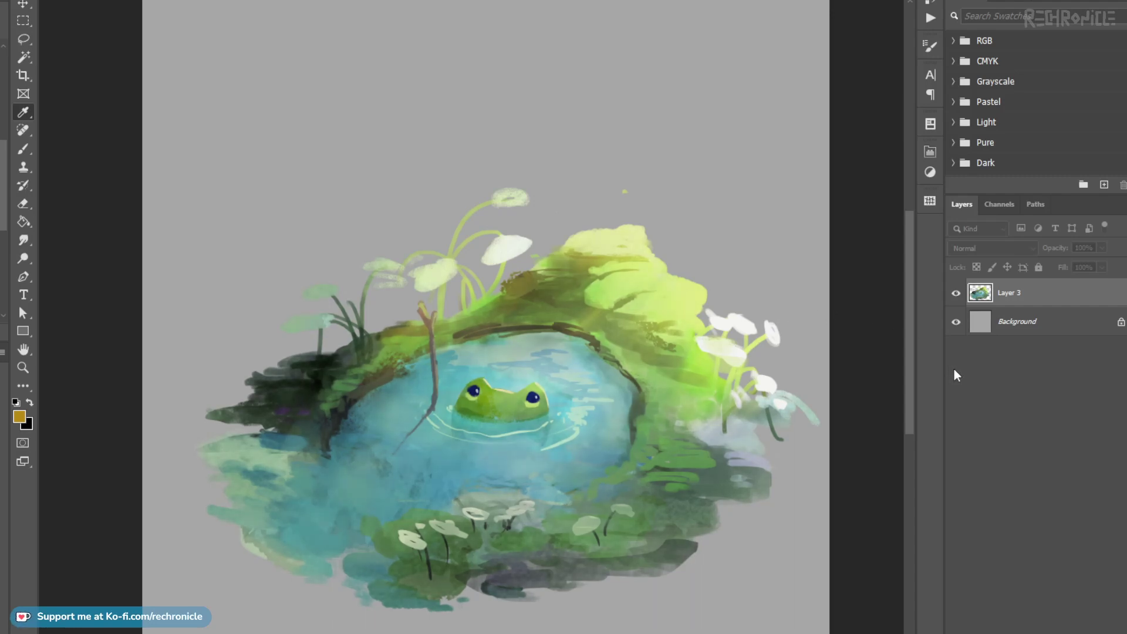
{"action": "key", "text": "ctrl+t"}
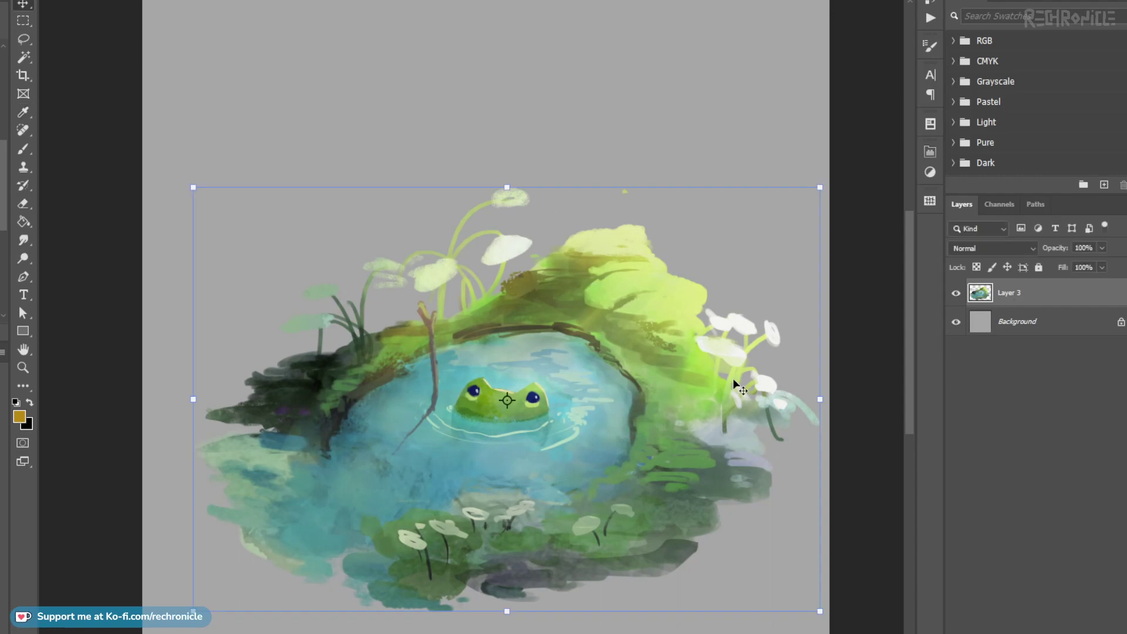
Step: Tint the white caps of the flowers beside the right slope pale yellow-green on a new layer
{"action": "key", "text": "ctrl+shift+alt+n"}
{"action": "left_click_drag", "start_coordinate": [799, 342], "coordinate": [660, 340]}
{"action": "left_click", "coordinate": [613, 326], "text": "ctrl"}
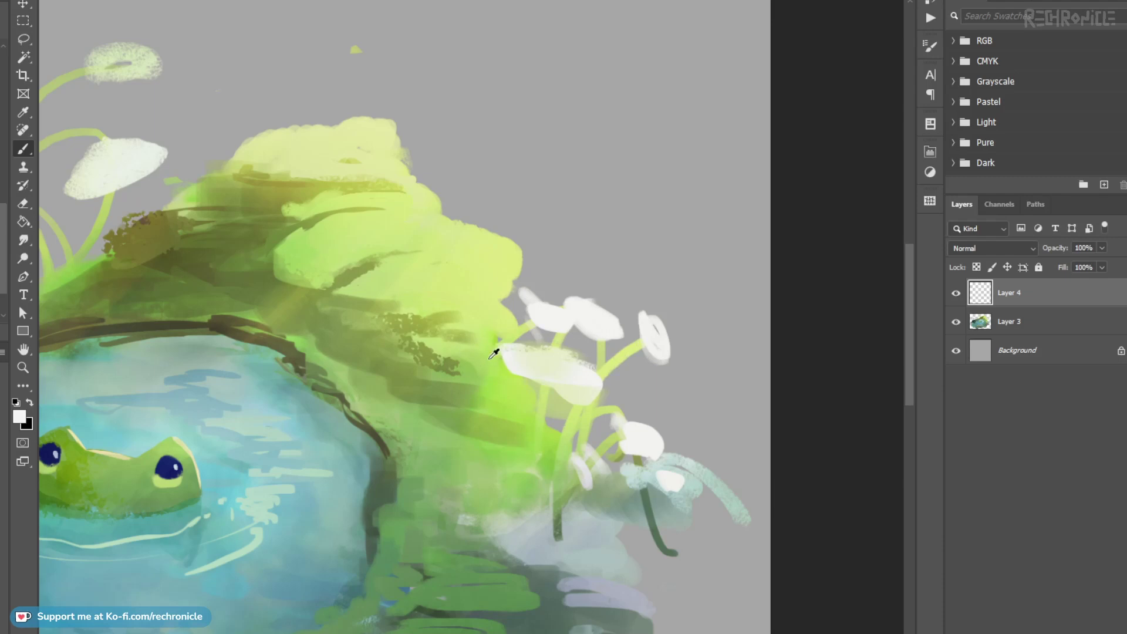
{"action": "left_click", "coordinate": [577, 400], "text": "alt"}
{"action": "mouse_move", "coordinate": [525, 366]}
{"action": "left_mouse_down"}
{"action": "mouse_move", "coordinate": [511, 359]}
{"action": "mouse_move", "coordinate": [580, 369]}
{"action": "left_mouse_up"}
{"action": "left_click_drag", "start_coordinate": [579, 321], "coordinate": [587, 326]}
{"action": "left_click_drag", "start_coordinate": [662, 346], "coordinate": [667, 356]}
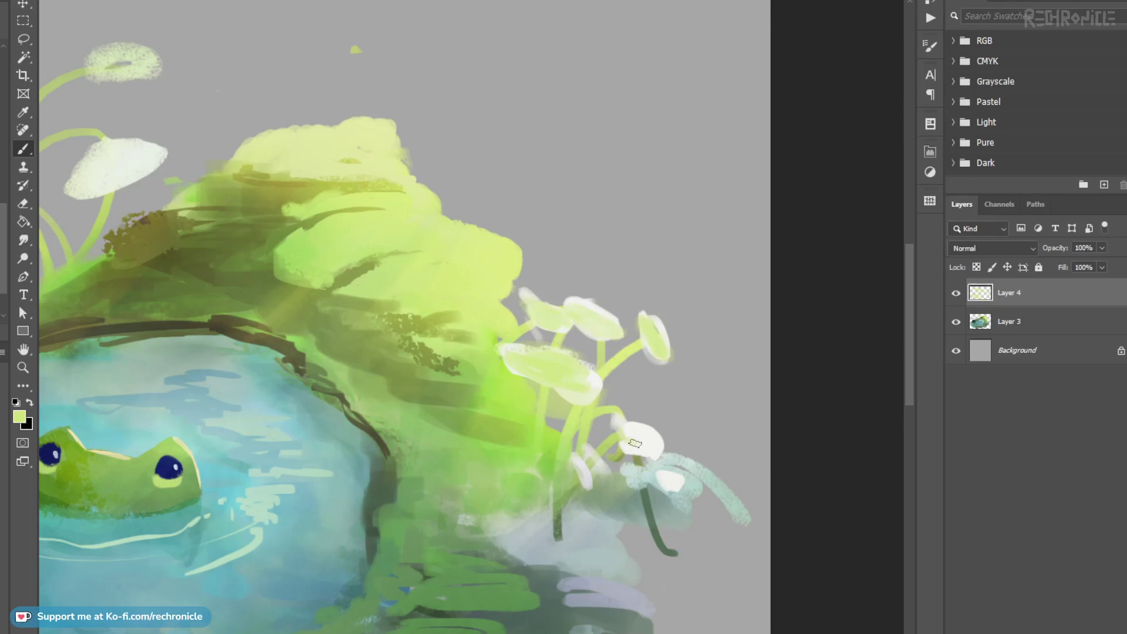
{"action": "left_click_drag", "start_coordinate": [627, 446], "coordinate": [648, 436]}
{"action": "mouse_move", "coordinate": [572, 464]}
{"action": "left_mouse_down"}
{"action": "mouse_move", "coordinate": [593, 487]}
{"action": "mouse_move", "coordinate": [608, 397]}
{"action": "left_mouse_up"}
Step: Extend the pale blue-grey ground beneath the right flowers and paint a lassoed grey-green ledge just below it
{"action": "left_click", "coordinate": [547, 461], "text": "alt"}
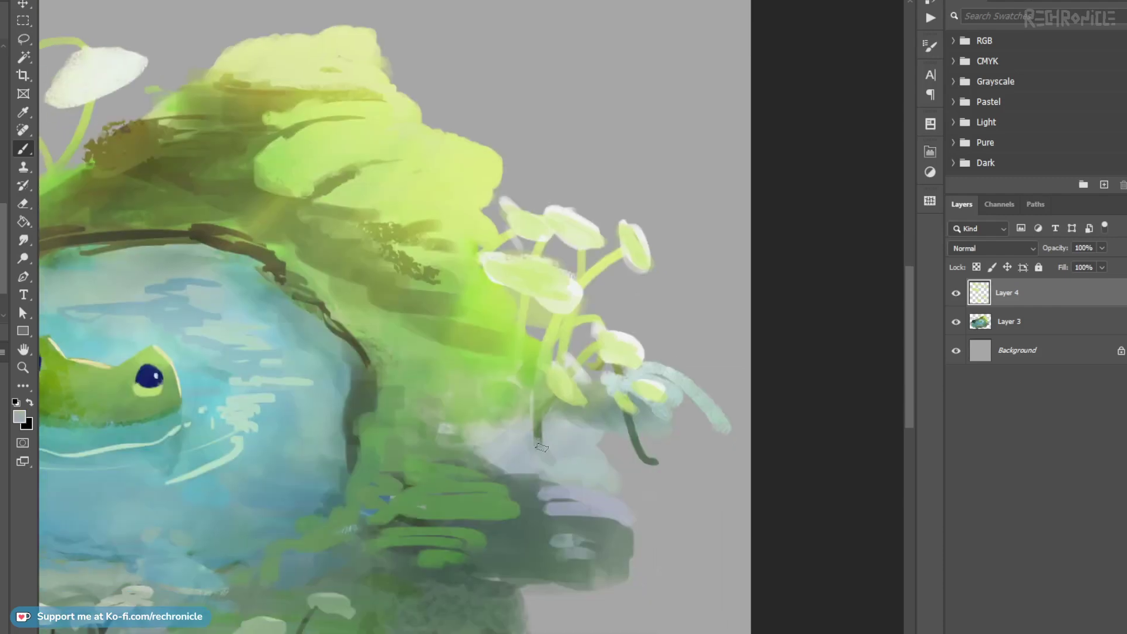
{"action": "mouse_move", "coordinate": [574, 447]}
{"action": "left_mouse_down"}
{"action": "mouse_move", "coordinate": [646, 461]}
{"action": "mouse_move", "coordinate": [593, 481]}
{"action": "left_mouse_up"}
{"action": "key", "text": "l"}
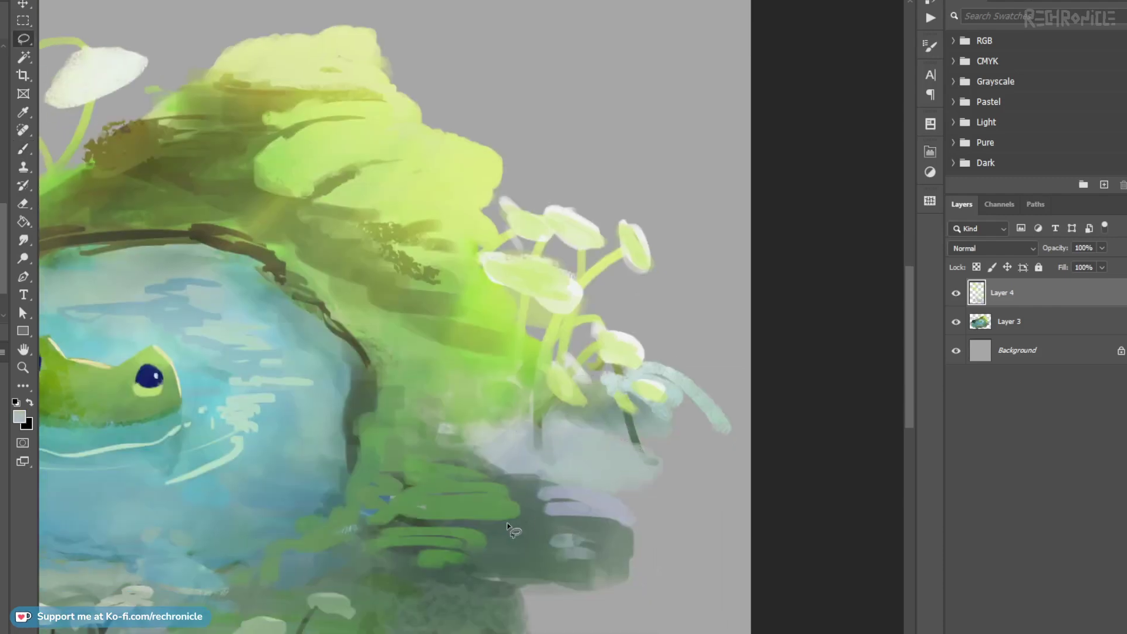
{"action": "key", "text": "b"}
{"action": "mouse_move", "coordinate": [497, 439]}
{"action": "left_mouse_down"}
{"action": "mouse_move", "coordinate": [489, 448]}
{"action": "mouse_move", "coordinate": [664, 475]}
{"action": "mouse_move", "coordinate": [579, 499]}
{"action": "left_mouse_up"}
{"action": "left_click", "coordinate": [481, 465], "text": "alt"}
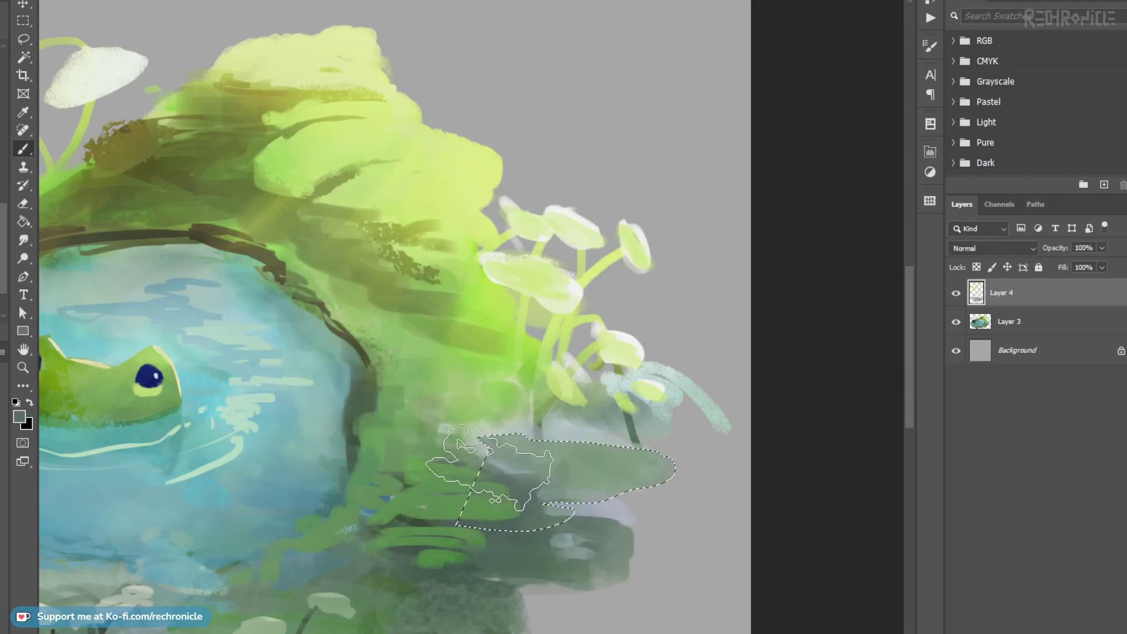
{"action": "left_click", "coordinate": [465, 403], "text": "alt"}
{"action": "left_click_drag", "start_coordinate": [543, 458], "coordinate": [464, 495]}
{"action": "key", "text": "ctrl+d"}
Step: Break up the right ledge with sampled greens and extend dark green strokes down the lower right bank
{"action": "left_click", "coordinate": [461, 483], "text": "alt"}
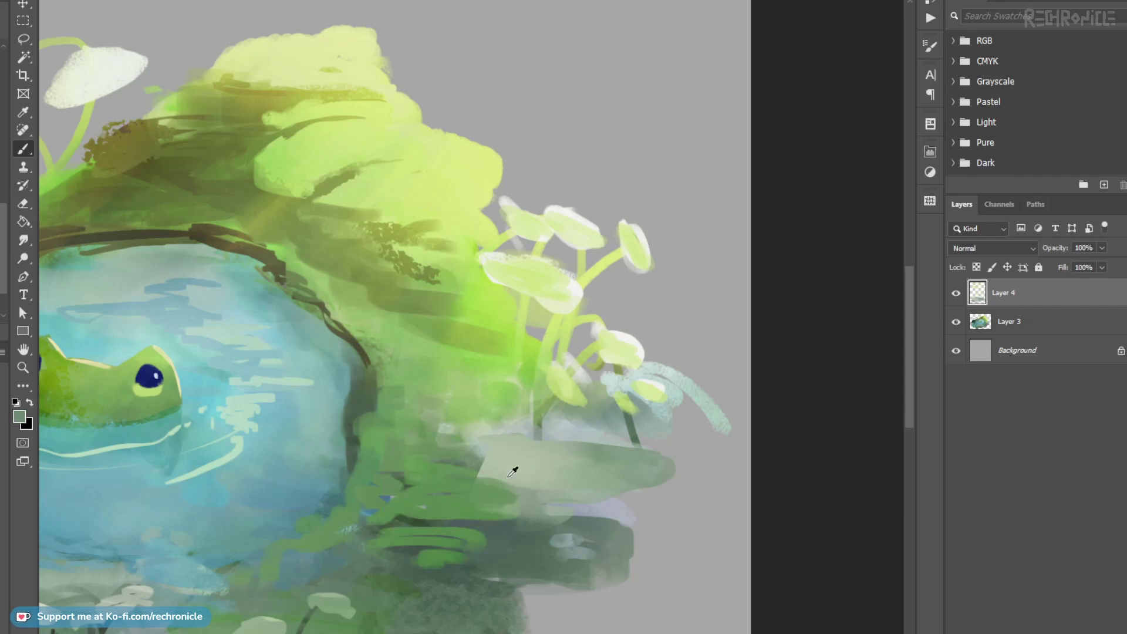
{"action": "mouse_move", "coordinate": [544, 474]}
{"action": "left_mouse_down"}
{"action": "mouse_move", "coordinate": [473, 476]}
{"action": "mouse_move", "coordinate": [539, 449]}
{"action": "left_mouse_up"}
{"action": "left_click", "coordinate": [468, 452], "text": "alt"}
{"action": "left_click", "coordinate": [613, 477], "text": "alt"}
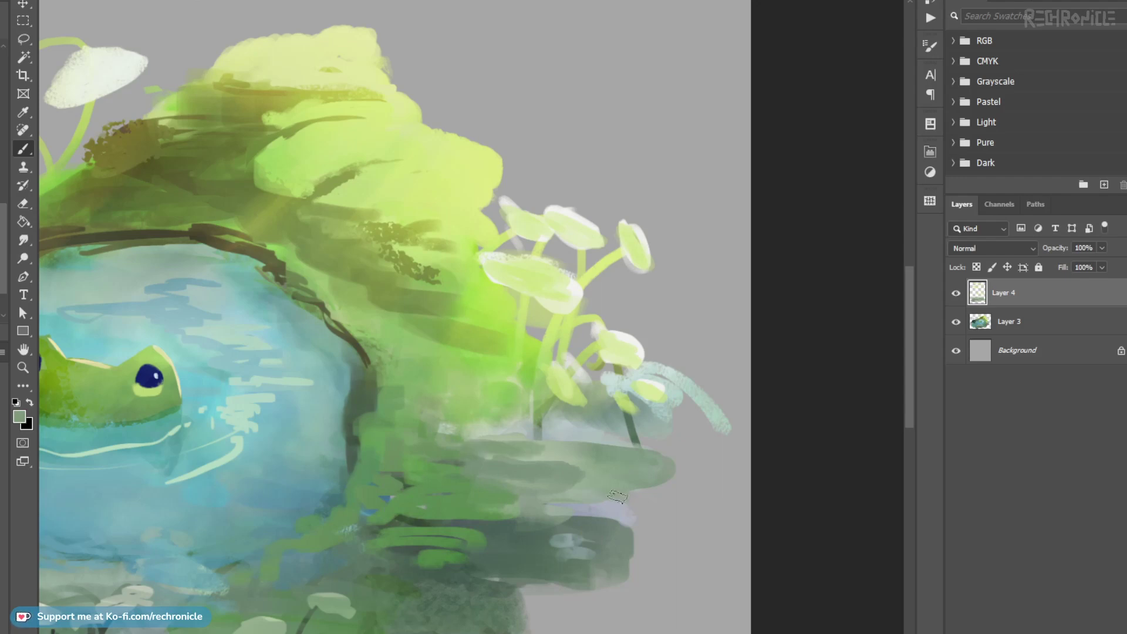
{"action": "left_click_drag", "start_coordinate": [528, 549], "coordinate": [578, 463]}
{"action": "mouse_move", "coordinate": [557, 501]}
{"action": "left_mouse_down"}
{"action": "mouse_move", "coordinate": [597, 501]}
{"action": "mouse_move", "coordinate": [550, 561]}
{"action": "mouse_move", "coordinate": [599, 572]}
{"action": "mouse_move", "coordinate": [553, 579]}
{"action": "mouse_move", "coordinate": [617, 581]}
{"action": "mouse_move", "coordinate": [593, 598]}
{"action": "mouse_move", "coordinate": [658, 600]}
{"action": "left_mouse_up"}
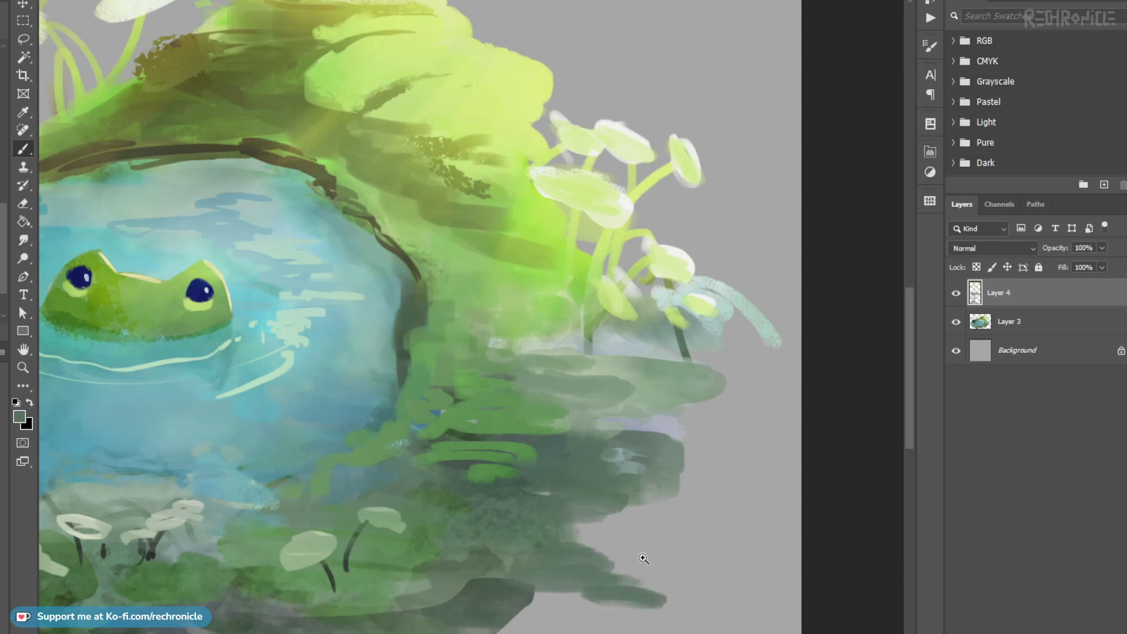
Step: Soften the right bank's outer edges by erasing, after undoing a smudge, and merge Layer 4 into Layer 3
{"action": "key", "text": "z"}
{"action": "left_click_drag", "start_coordinate": [643, 558], "coordinate": [581, 552]}
{"action": "left_click_drag", "start_coordinate": [632, 500], "coordinate": [606, 441]}
{"action": "left_click_drag", "start_coordinate": [522, 422], "coordinate": [553, 381]}
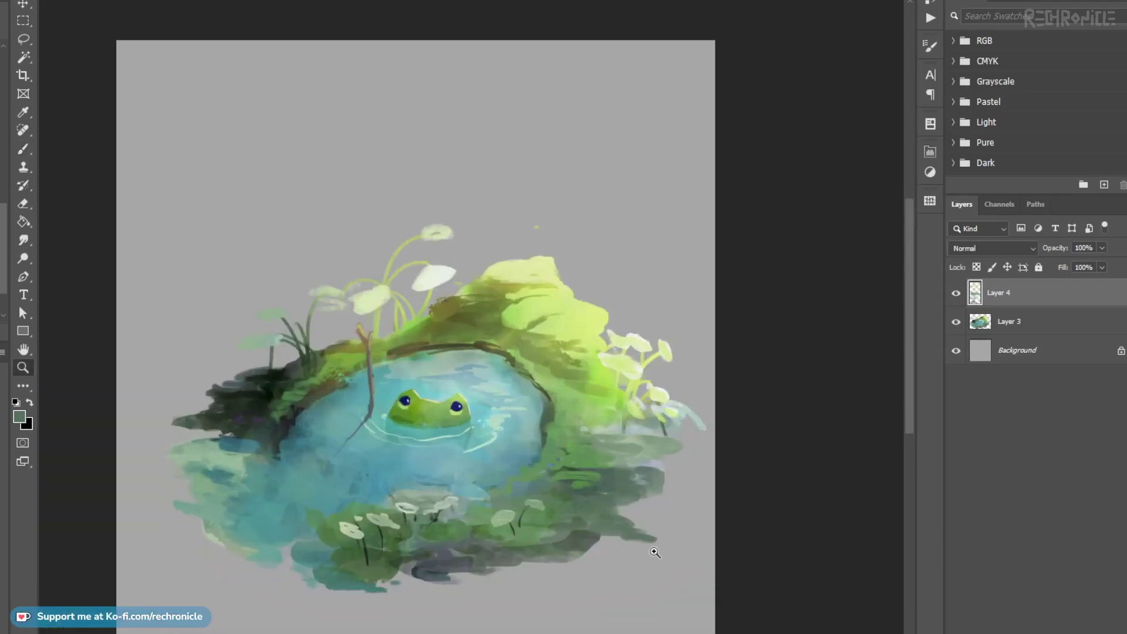
{"action": "key", "text": "r"}
{"action": "left_click_drag", "start_coordinate": [641, 543], "coordinate": [664, 545]}
{"action": "key", "text": "ctrl+z"}
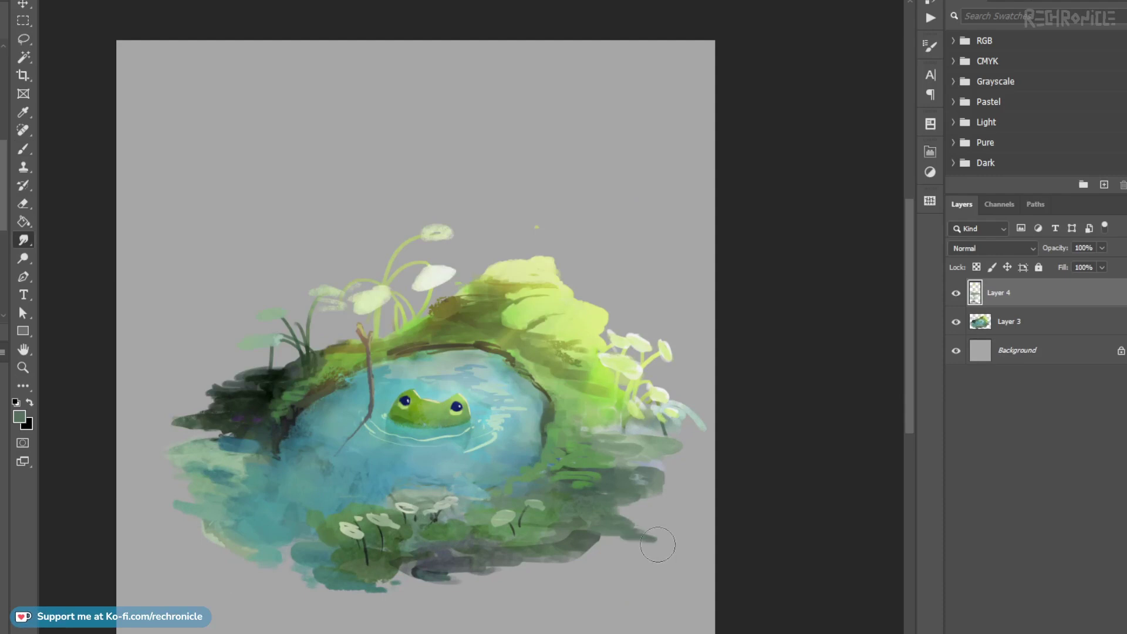
{"action": "key", "text": "e"}
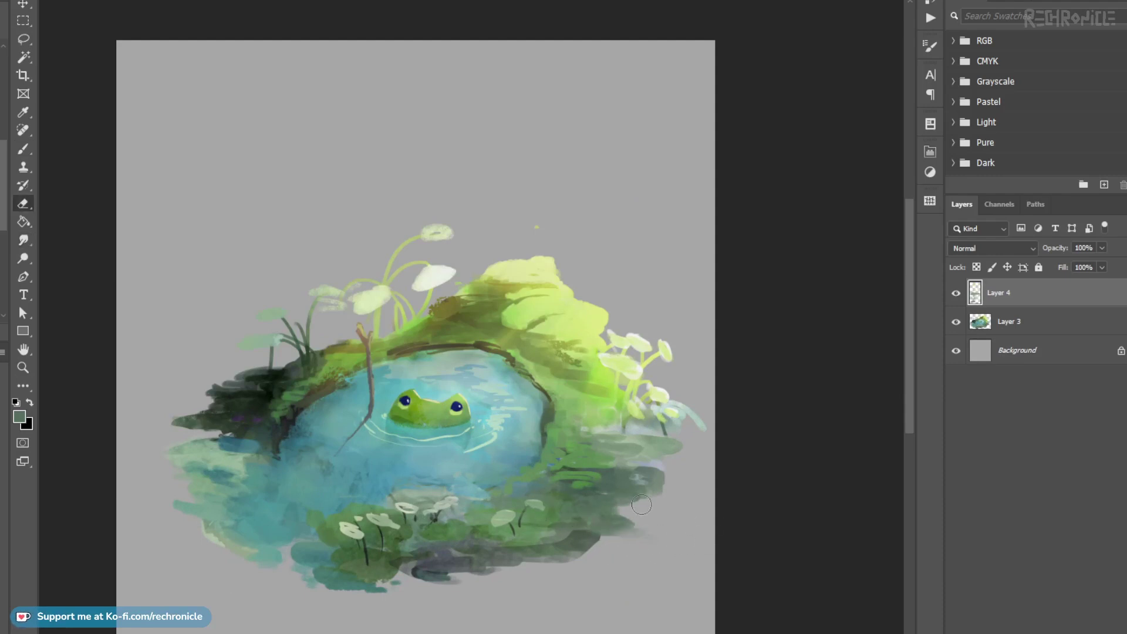
{"action": "key", "text": "ctrl+e"}
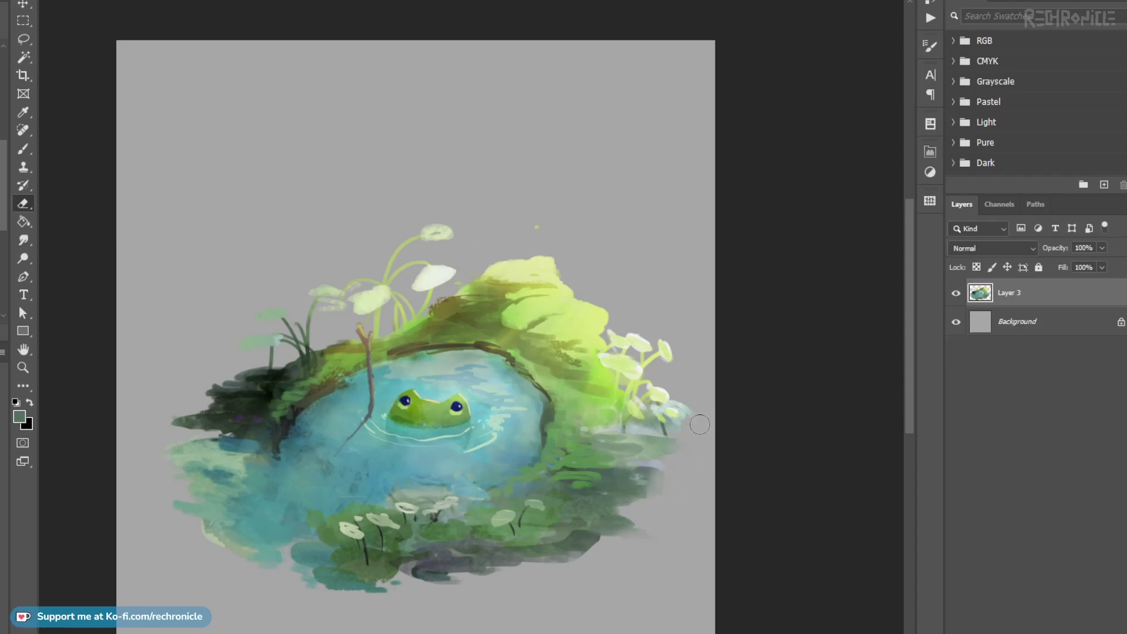
Step: Erase the stray green dot floating above the mound
{"action": "key", "text": "ctrl+space"}
{"action": "left_click_drag", "start_coordinate": [525, 224], "coordinate": [563, 219]}
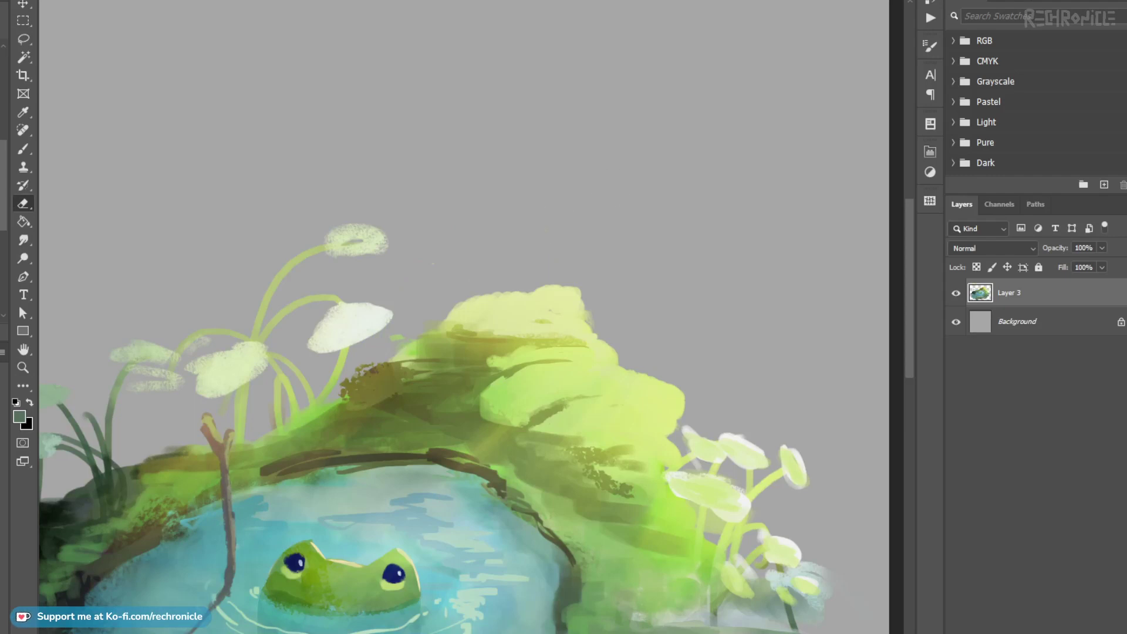
{"action": "key", "text": "z"}
{"action": "left_click_drag", "start_coordinate": [548, 350], "coordinate": [564, 318]}
Step: Add a new layer between Background and Layer 3 and paint a muted green tree trunk rising behind the mound
{"action": "left_click", "coordinate": [1008, 319]}
{"action": "key", "text": "ctrl+alt+shift+n"}
{"action": "key", "text": "b"}
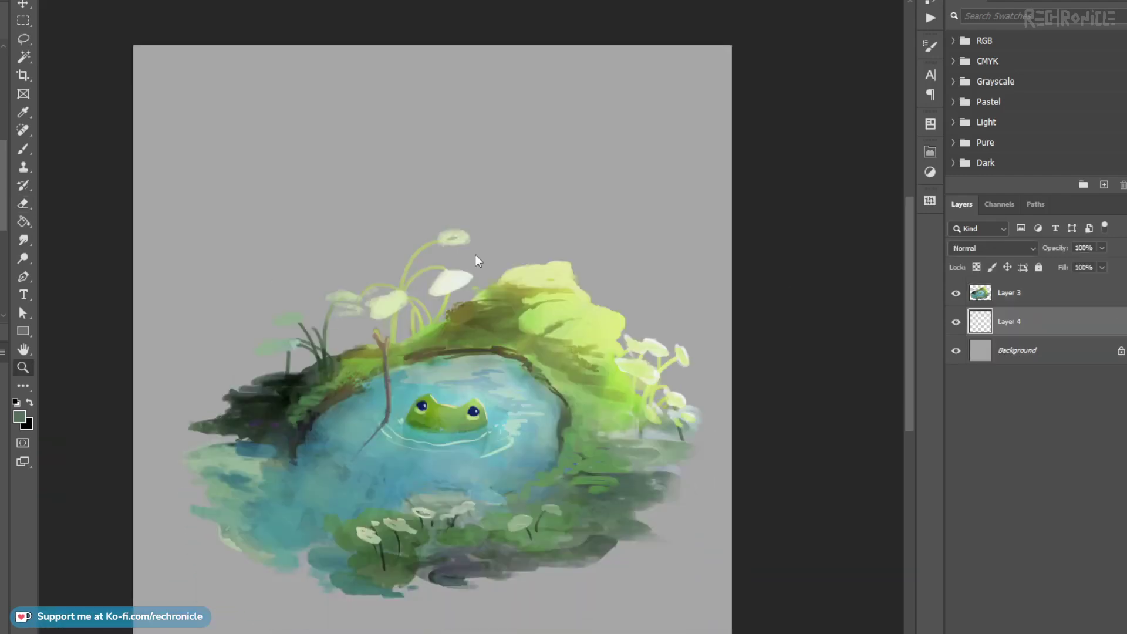
{"action": "left_click_drag", "start_coordinate": [513, 242], "coordinate": [509, 158]}
{"action": "key", "text": "ctrl+z"}
{"action": "left_click_drag", "start_coordinate": [522, 264], "coordinate": [492, 164]}
{"action": "left_click_drag", "start_coordinate": [499, 219], "coordinate": [488, 147]}
{"action": "left_click_drag", "start_coordinate": [516, 269], "coordinate": [499, 128]}
{"action": "left_click_drag", "start_coordinate": [491, 222], "coordinate": [486, 146]}
{"action": "left_click_drag", "start_coordinate": [503, 275], "coordinate": [484, 216]}
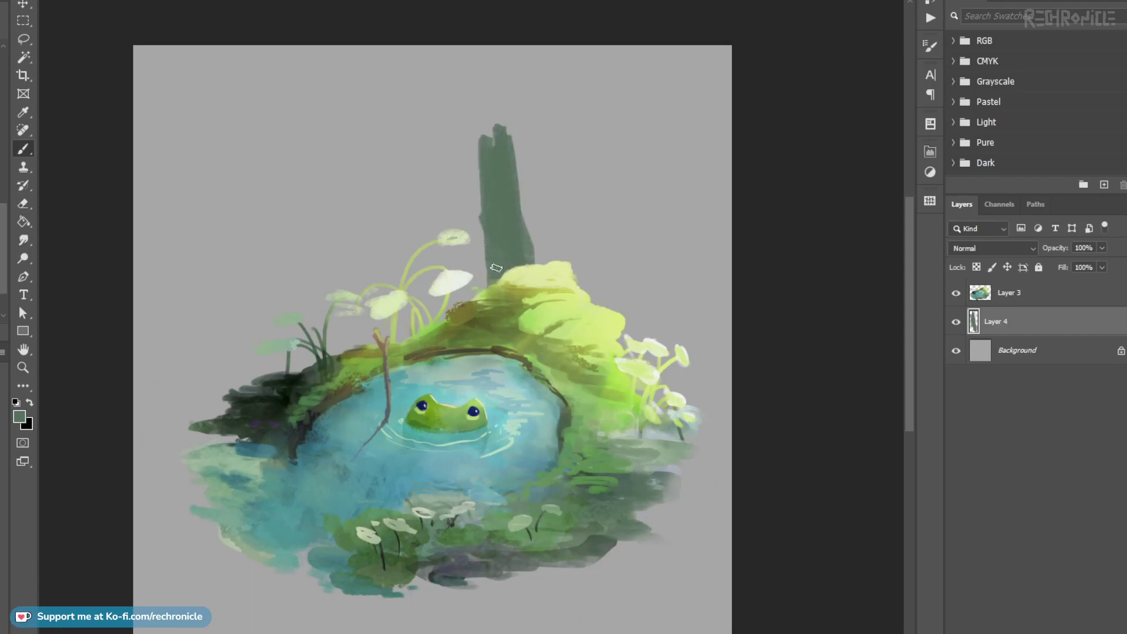
Step: Undo a thin trial trunk and paint a grey-brown distant slope behind the back flowers
{"action": "left_click_drag", "start_coordinate": [411, 322], "coordinate": [401, 308]}
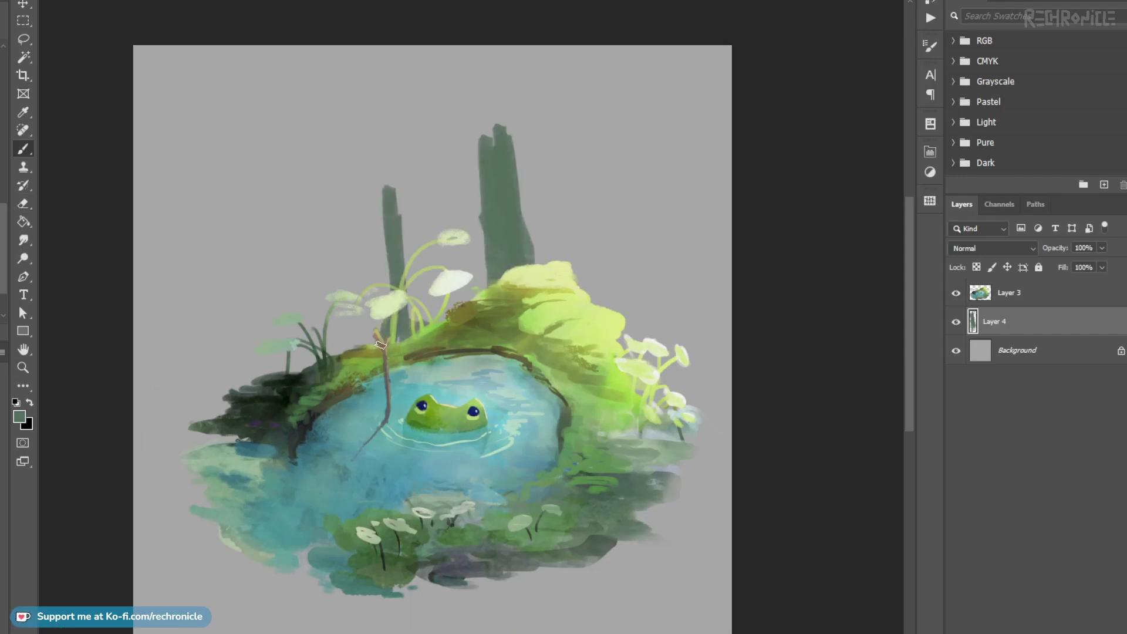
{"action": "key", "text": "ctrl+z"}
{"action": "left_click", "coordinate": [428, 305], "text": "alt"}
{"action": "left_click_drag", "start_coordinate": [453, 309], "coordinate": [363, 333]}
{"action": "key", "text": "ctrl+z"}
{"action": "mouse_move", "coordinate": [429, 302]}
{"action": "left_mouse_down"}
{"action": "mouse_move", "coordinate": [388, 317]}
{"action": "mouse_move", "coordinate": [405, 308]}
{"action": "left_mouse_up"}
{"action": "mouse_move", "coordinate": [448, 308]}
{"action": "left_mouse_down"}
{"action": "mouse_move", "coordinate": [394, 317]}
{"action": "mouse_move", "coordinate": [459, 302]}
{"action": "mouse_move", "coordinate": [335, 348]}
{"action": "mouse_move", "coordinate": [490, 310]}
{"action": "left_mouse_up"}
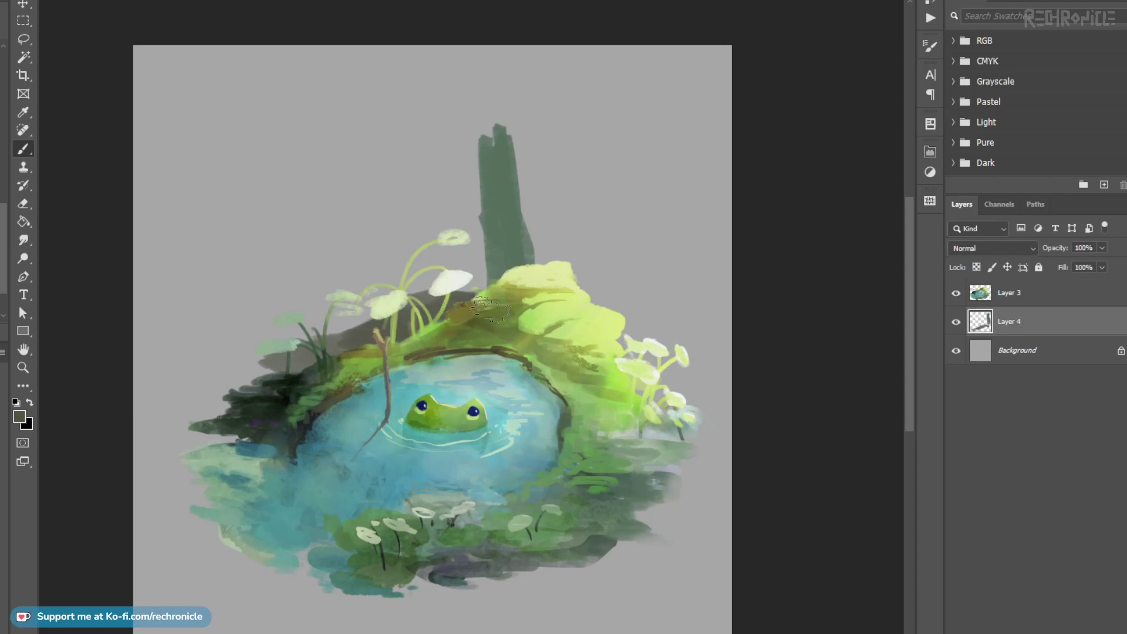
Step: Extend the distant grey slope towards the left bank using lassoed areas filled with brush strokes
{"action": "key", "text": "l"}
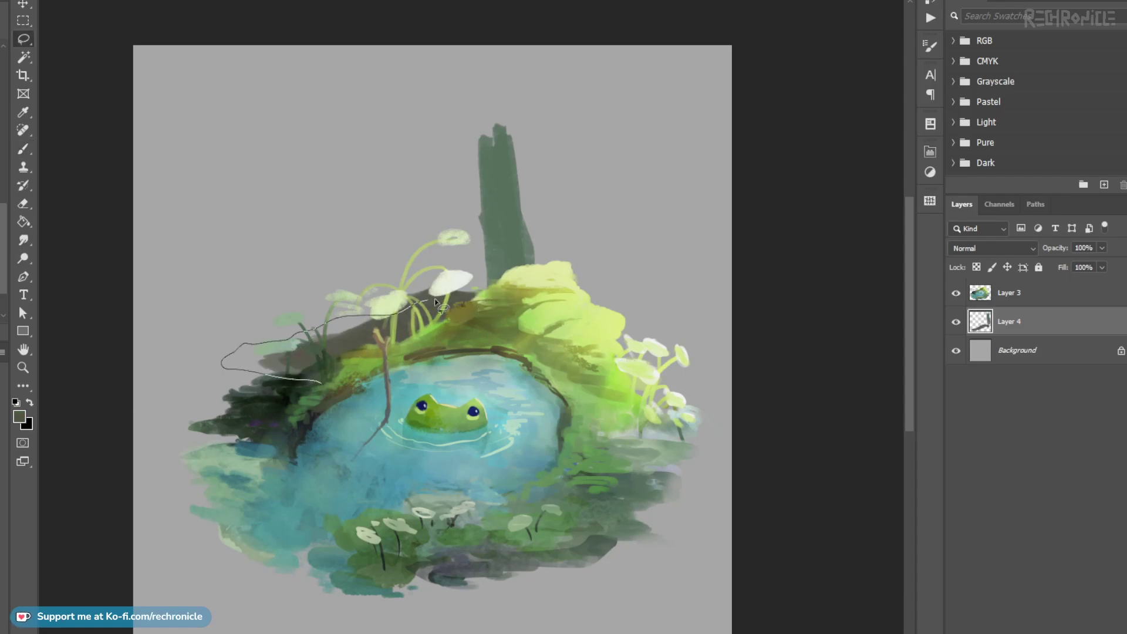
{"action": "left_click_drag", "start_coordinate": [546, 292], "coordinate": [568, 315]}
{"action": "key", "text": "ctrl+d"}
{"action": "key", "text": "b"}
{"action": "left_click_drag", "start_coordinate": [473, 327], "coordinate": [467, 320]}
{"action": "mouse_move", "coordinate": [353, 345]}
{"action": "left_mouse_down"}
{"action": "mouse_move", "coordinate": [351, 330]}
{"action": "mouse_move", "coordinate": [394, 325]}
{"action": "mouse_move", "coordinate": [420, 282]}
{"action": "mouse_move", "coordinate": [511, 288]}
{"action": "mouse_move", "coordinate": [334, 329]}
{"action": "left_mouse_up"}
{"action": "key", "text": "ctrl+d"}
{"action": "key", "text": "l"}
{"action": "key", "text": "b"}
{"action": "left_click_drag", "start_coordinate": [414, 294], "coordinate": [359, 319]}
{"action": "key", "text": "ctrl+d"}
Step: Paint lassoed grey slope shapes behind the mound's right side and behind the right flowers
{"action": "key", "text": "l"}
{"action": "left_click_drag", "start_coordinate": [527, 293], "coordinate": [626, 316]}
{"action": "left_click_drag", "start_coordinate": [648, 356], "coordinate": [584, 357]}
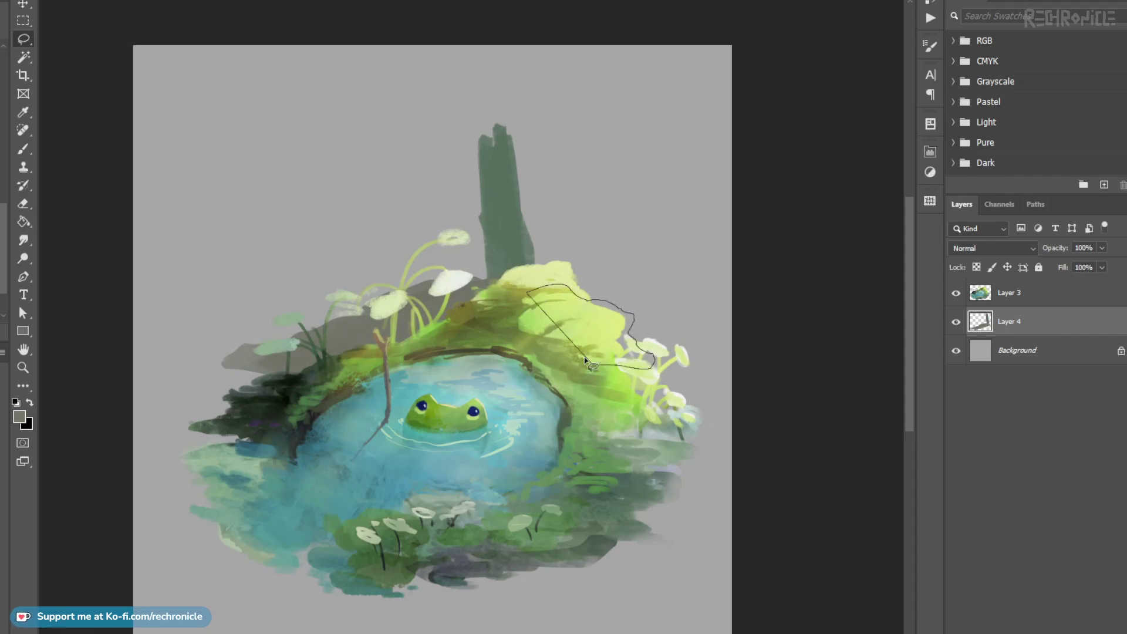
{"action": "key", "text": "b"}
{"action": "left_click_drag", "start_coordinate": [610, 309], "coordinate": [653, 351]}
{"action": "key", "text": "ctrl+d"}
{"action": "key", "text": "l"}
{"action": "mouse_move", "coordinate": [589, 338]}
{"action": "left_mouse_down"}
{"action": "mouse_move", "coordinate": [712, 404]}
{"action": "mouse_move", "coordinate": [606, 359]}
{"action": "left_mouse_up"}
{"action": "key", "text": "b"}
{"action": "left_click_drag", "start_coordinate": [686, 388], "coordinate": [613, 371]}
{"action": "key", "text": "ctrl+d"}
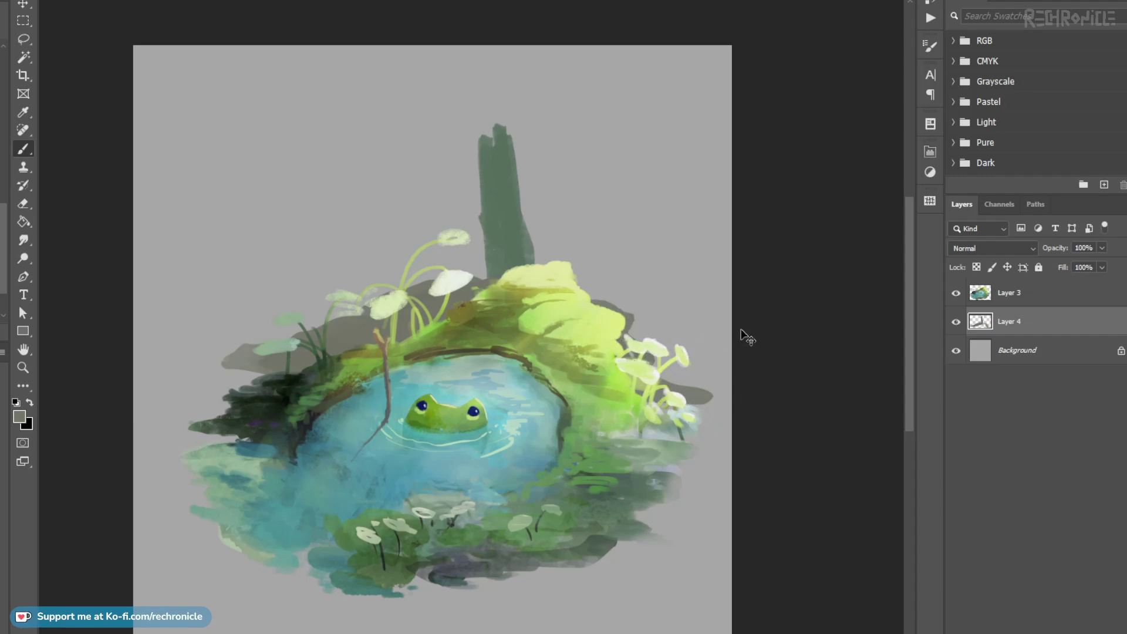
Step: Make the background trunk and slopes slightly paler with a Hue/Saturation adjustment on Layer 4
{"action": "key", "text": "ctrl+u"}
{"action": "left_click_drag", "start_coordinate": [754, 317], "coordinate": [762, 317]}
{"action": "key", "text": "Return"}
Step: Add two upward-forking branches to the middle trunk in its sampled grey-green colour
{"action": "left_click", "coordinate": [507, 237], "text": "alt"}
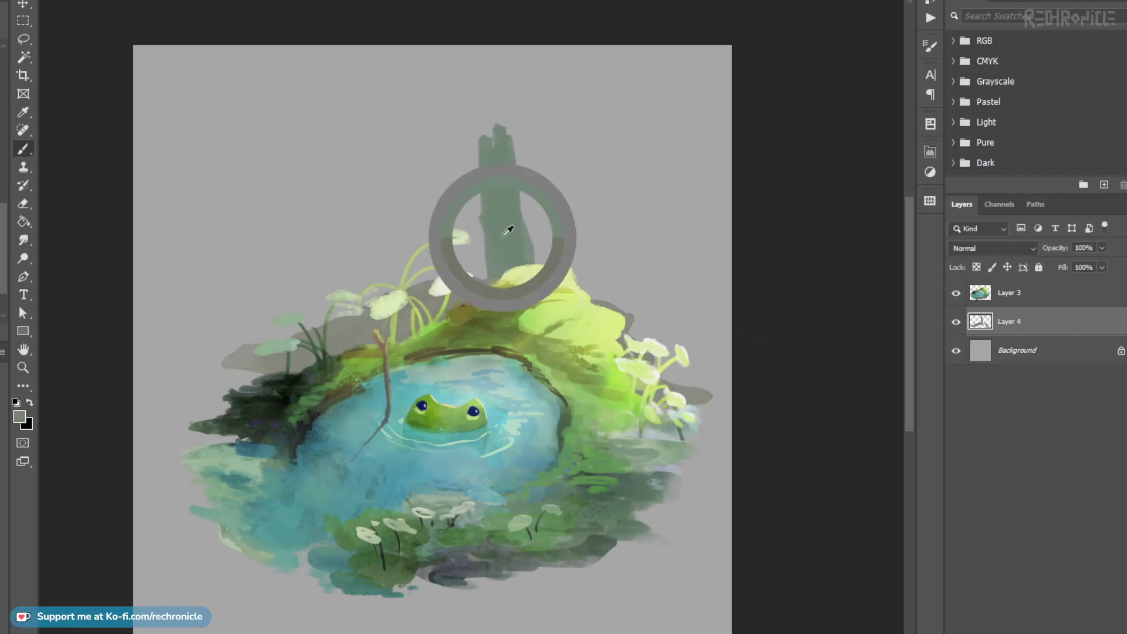
{"action": "left_click_drag", "start_coordinate": [514, 173], "coordinate": [531, 109]}
{"action": "left_click_drag", "start_coordinate": [481, 167], "coordinate": [459, 147]}
{"action": "key", "text": "ctrl+z"}
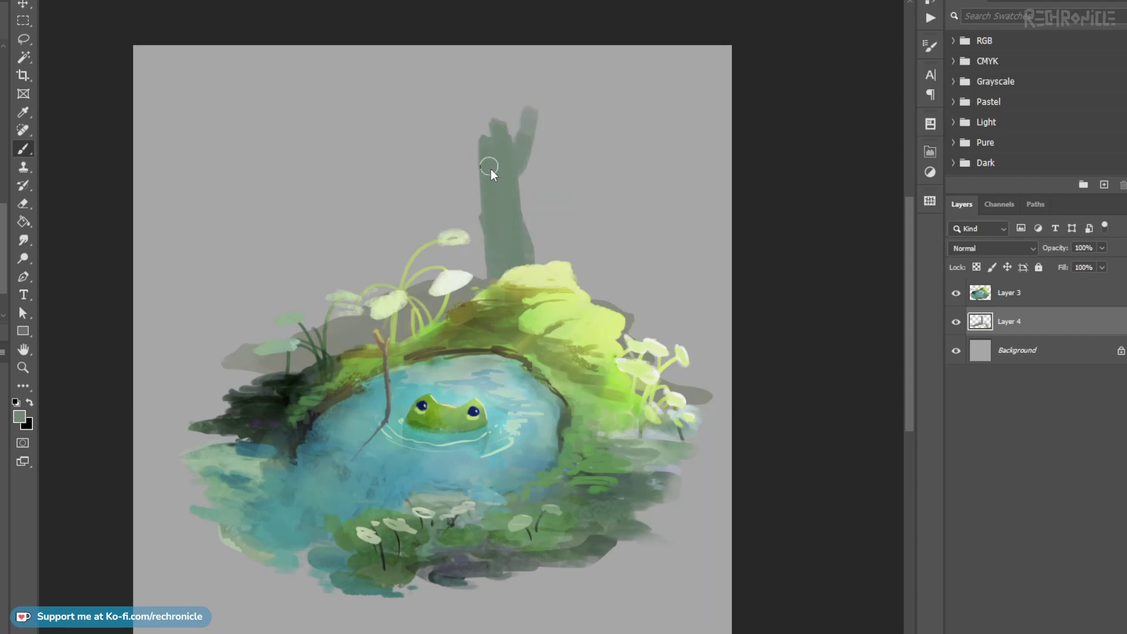
{"action": "left_click_drag", "start_coordinate": [467, 160], "coordinate": [452, 113]}
Step: Paint a leaning grey-green trunk behind the back flowers inside a lassoed shape
{"action": "left_click_drag", "start_coordinate": [383, 296], "coordinate": [374, 244]}
{"action": "key", "text": "l"}
{"action": "left_click_drag", "start_coordinate": [344, 126], "coordinate": [346, 139]}
{"action": "key", "text": "b"}
{"action": "left_click_drag", "start_coordinate": [384, 287], "coordinate": [355, 162]}
{"action": "key", "text": "ctrl+d"}
Step: Lengthen the left trunk and give it thin side branches with a smaller brush
{"action": "key", "text": "bracketleft"}
{"action": "key", "text": "bracketleft"}
{"action": "key", "text": "bracketleft"}
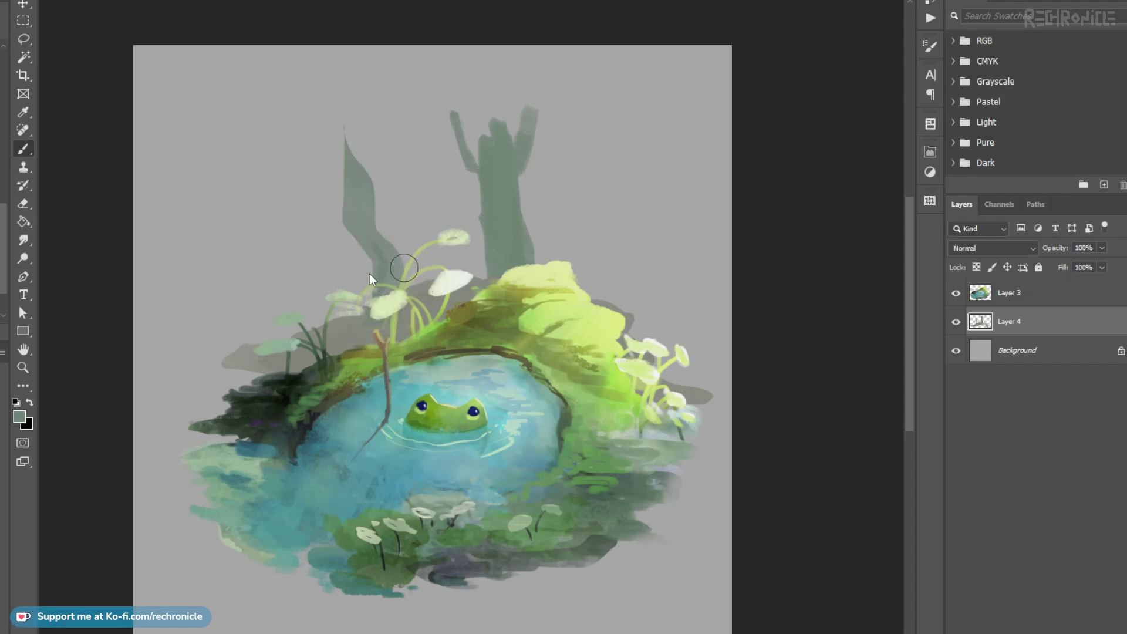
{"action": "left_click_drag", "start_coordinate": [378, 259], "coordinate": [350, 142]}
{"action": "left_click_drag", "start_coordinate": [346, 183], "coordinate": [331, 114]}
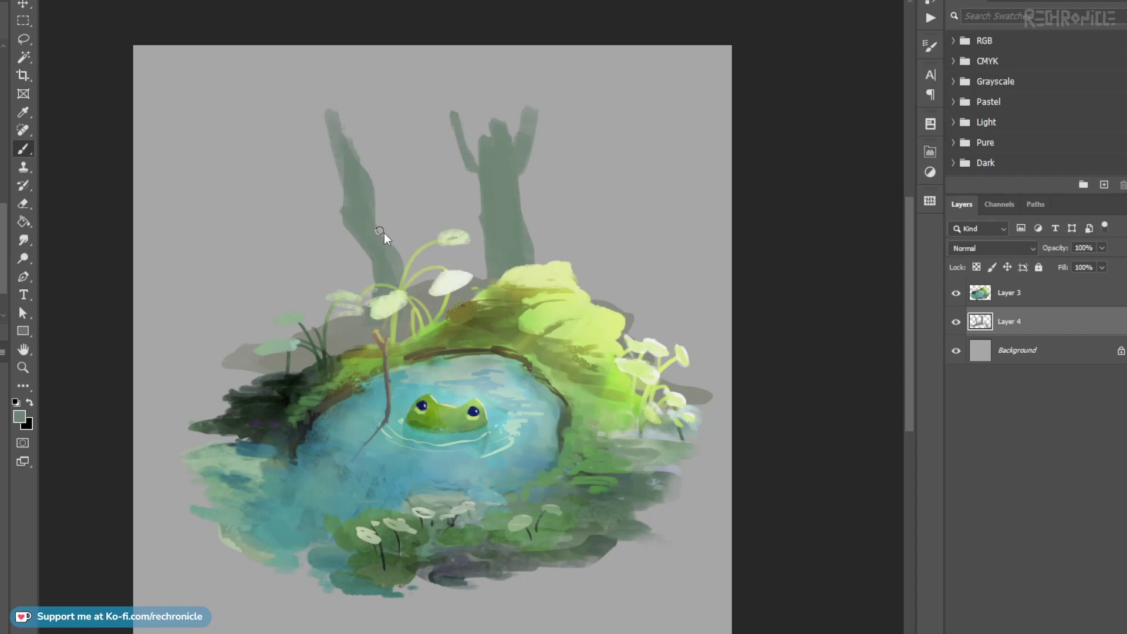
{"action": "mouse_move", "coordinate": [385, 237]}
{"action": "left_mouse_down"}
{"action": "mouse_move", "coordinate": [371, 196]}
{"action": "mouse_move", "coordinate": [404, 269]}
{"action": "left_mouse_up"}
{"action": "left_click_drag", "start_coordinate": [339, 187], "coordinate": [307, 154]}
{"action": "mouse_move", "coordinate": [583, 289]}
{"action": "left_mouse_down"}
{"action": "mouse_move", "coordinate": [586, 228]}
{"action": "mouse_move", "coordinate": [589, 292]}
{"action": "left_mouse_up"}
{"action": "left_click_drag", "start_coordinate": [585, 252], "coordinate": [580, 286]}
{"action": "mouse_move", "coordinate": [589, 234]}
{"action": "left_mouse_down"}
{"action": "mouse_move", "coordinate": [608, 186]}
{"action": "mouse_move", "coordinate": [596, 227]}
{"action": "left_mouse_up"}
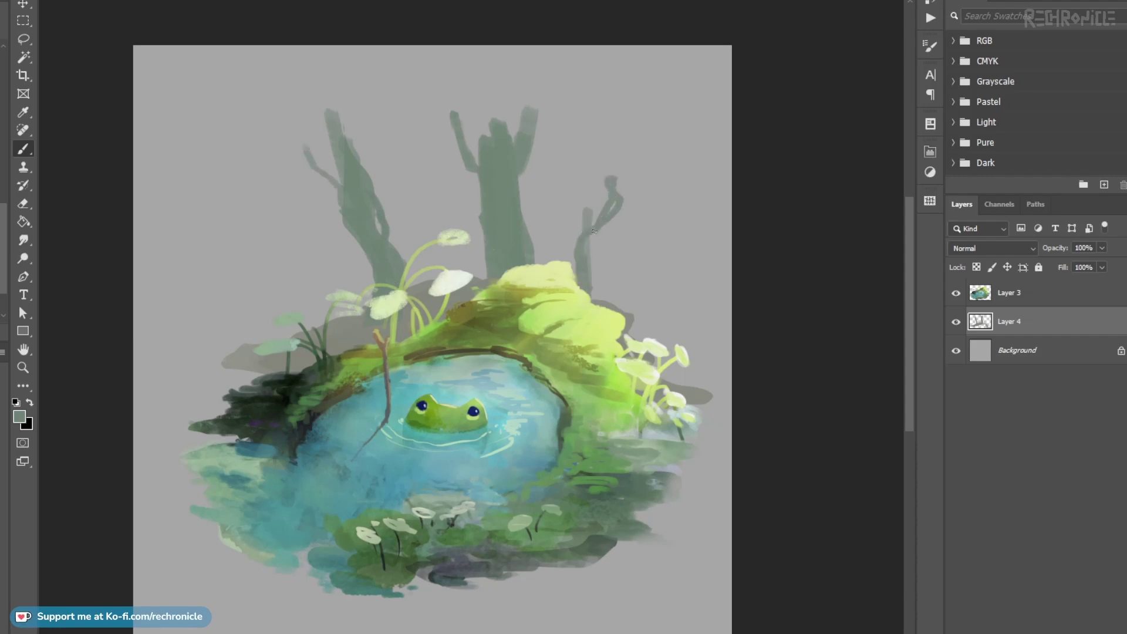
{"action": "key", "text": "ctrl+z"}
{"action": "key", "text": "ctrl+z"}
{"action": "key", "text": "ctrl+z"}
{"action": "key", "text": "ctrl+z"}
{"action": "key", "text": "ctrl+z"}
Step: Sketch a small twig to the right of the mound, undoing the unwanted trunk strokes around it
{"action": "left_click_drag", "start_coordinate": [634, 326], "coordinate": [649, 287]}
{"action": "left_click_drag", "start_coordinate": [637, 341], "coordinate": [637, 270]}
{"action": "mouse_move", "coordinate": [630, 313]}
{"action": "left_mouse_down"}
{"action": "mouse_move", "coordinate": [638, 194]}
{"action": "mouse_move", "coordinate": [625, 262]}
{"action": "mouse_move", "coordinate": [600, 241]}
{"action": "left_mouse_up"}
{"action": "key", "text": "ctrl+z"}
{"action": "key", "text": "ctrl+z"}
{"action": "key", "text": "ctrl+z"}
{"action": "key", "text": "ctrl+z"}
{"action": "key", "text": "ctrl+z"}
Step: Paint a tall, pale, crooked trunk behind the mound's right side, bending towards the left at its top
{"action": "mouse_move", "coordinate": [607, 299]}
{"action": "left_mouse_down"}
{"action": "mouse_move", "coordinate": [611, 187]}
{"action": "mouse_move", "coordinate": [624, 310]}
{"action": "left_mouse_up"}
{"action": "mouse_move", "coordinate": [616, 218]}
{"action": "left_mouse_down"}
{"action": "mouse_move", "coordinate": [609, 171]}
{"action": "mouse_move", "coordinate": [597, 266]}
{"action": "mouse_move", "coordinate": [599, 239]}
{"action": "left_mouse_up"}
{"action": "left_click_drag", "start_coordinate": [605, 193], "coordinate": [622, 166]}
{"action": "left_click_drag", "start_coordinate": [619, 273], "coordinate": [616, 194]}
{"action": "left_click_drag", "start_coordinate": [621, 160], "coordinate": [588, 88]}
{"action": "left_click_drag", "start_coordinate": [608, 138], "coordinate": [595, 106]}
{"action": "left_click_drag", "start_coordinate": [629, 174], "coordinate": [626, 231]}
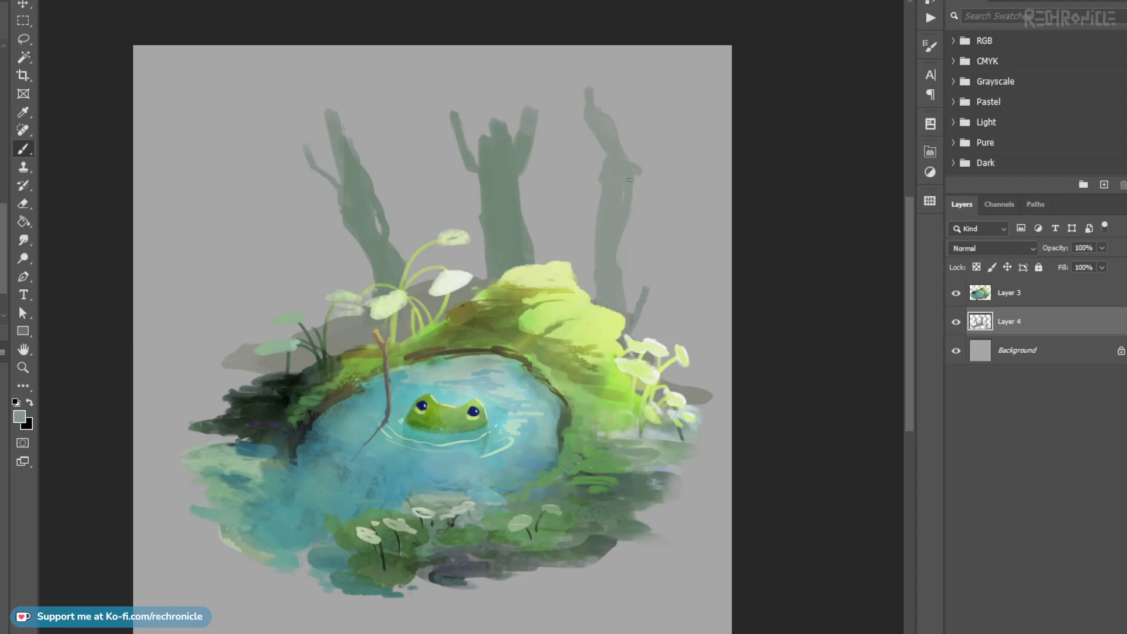
Step: Erase the knobbly right edge of the right trunk to give it a cleaner outline
{"action": "key", "text": "e"}
{"action": "mouse_move", "coordinate": [635, 154]}
{"action": "left_mouse_down"}
{"action": "mouse_move", "coordinate": [646, 163]}
{"action": "mouse_move", "coordinate": [632, 229]}
{"action": "left_mouse_up"}
{"action": "mouse_move", "coordinate": [640, 191]}
{"action": "left_mouse_down"}
{"action": "mouse_move", "coordinate": [628, 200]}
{"action": "mouse_move", "coordinate": [637, 225]}
{"action": "left_mouse_up"}
{"action": "right_click", "coordinate": [388, 207], "text": "alt"}
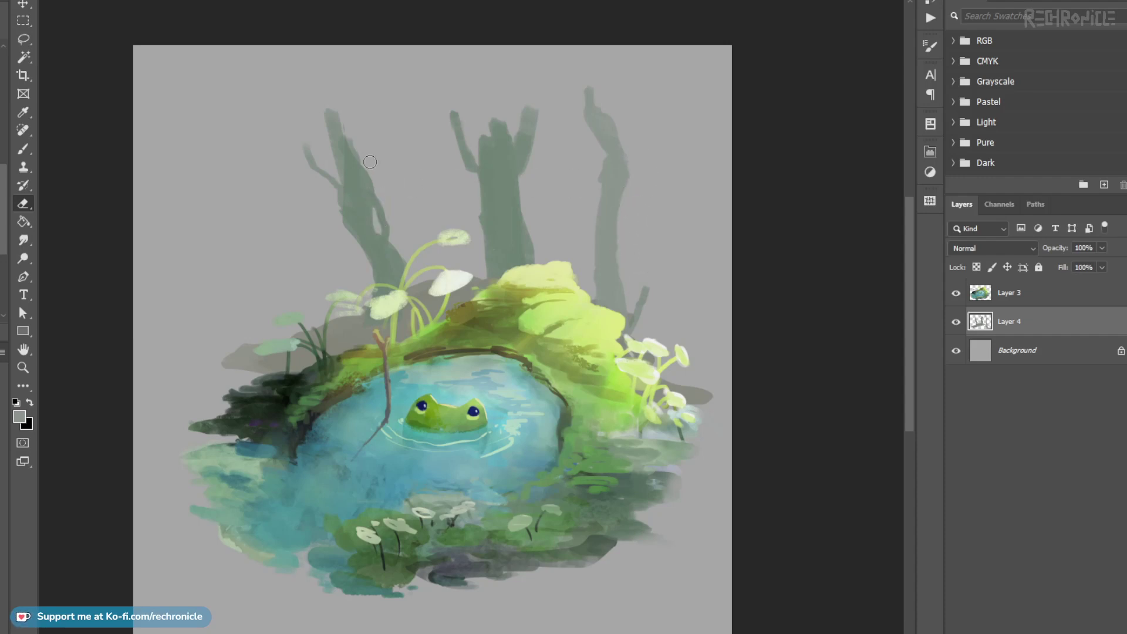
Step: Carve the middle trunk and its right branch narrower with the eraser, and paint the trunk's top higher
{"action": "left_click_drag", "start_coordinate": [424, 293], "coordinate": [414, 308]}
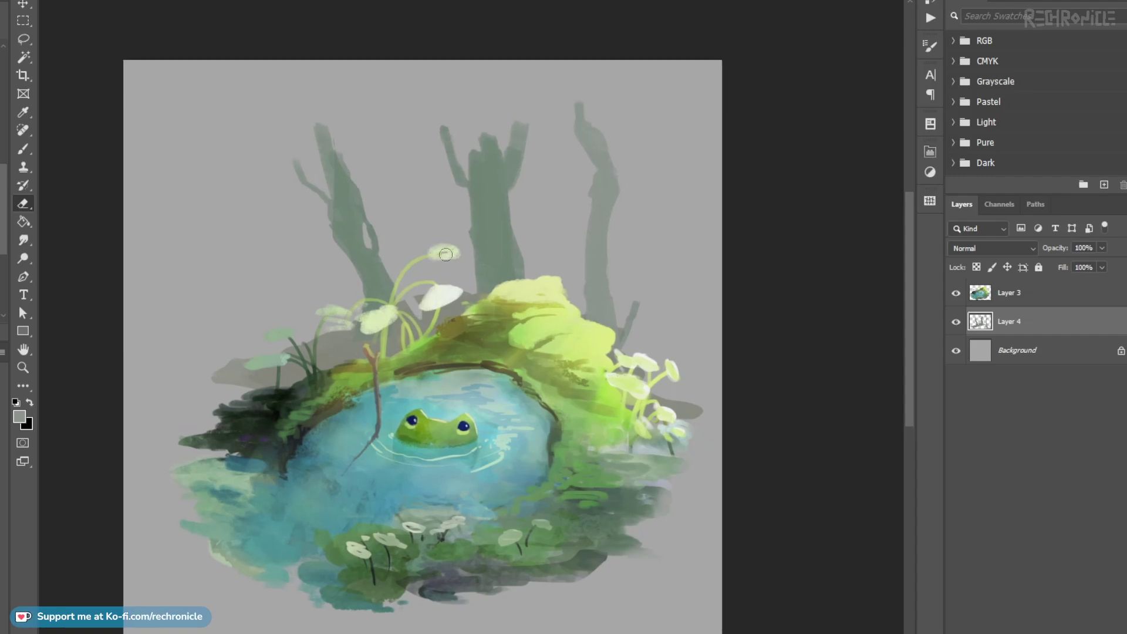
{"action": "mouse_move", "coordinate": [470, 229]}
{"action": "left_mouse_down"}
{"action": "mouse_move", "coordinate": [474, 269]}
{"action": "mouse_move", "coordinate": [504, 256]}
{"action": "mouse_move", "coordinate": [525, 265]}
{"action": "mouse_move", "coordinate": [509, 206]}
{"action": "mouse_move", "coordinate": [527, 191]}
{"action": "mouse_move", "coordinate": [506, 202]}
{"action": "mouse_move", "coordinate": [517, 181]}
{"action": "left_mouse_up"}
{"action": "key", "text": "b"}
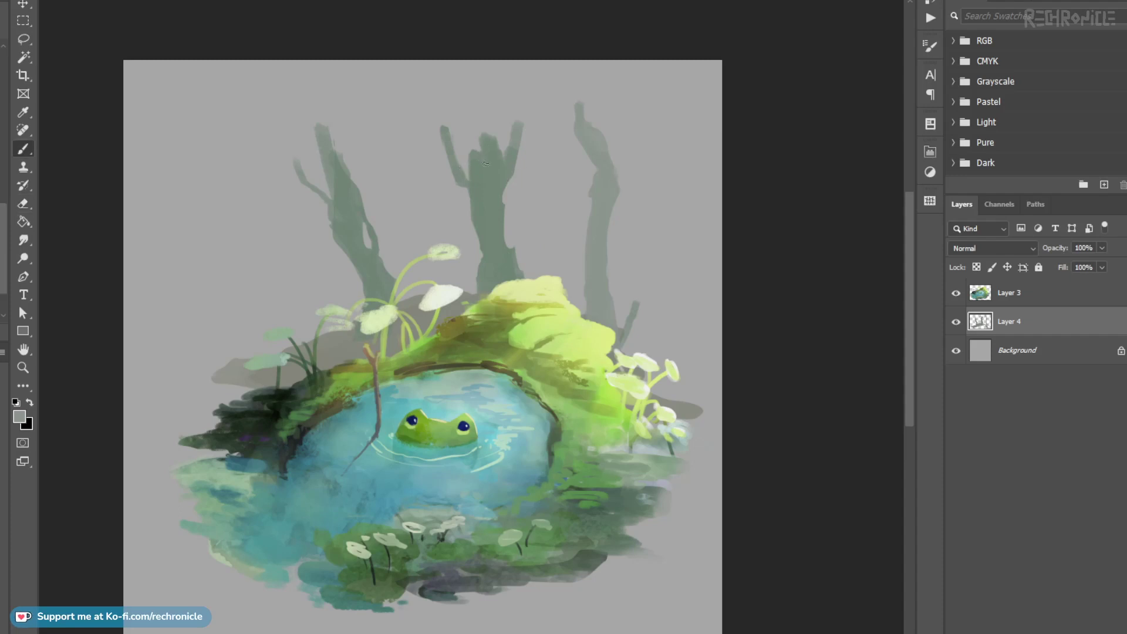
{"action": "left_click_drag", "start_coordinate": [472, 126], "coordinate": [487, 107]}
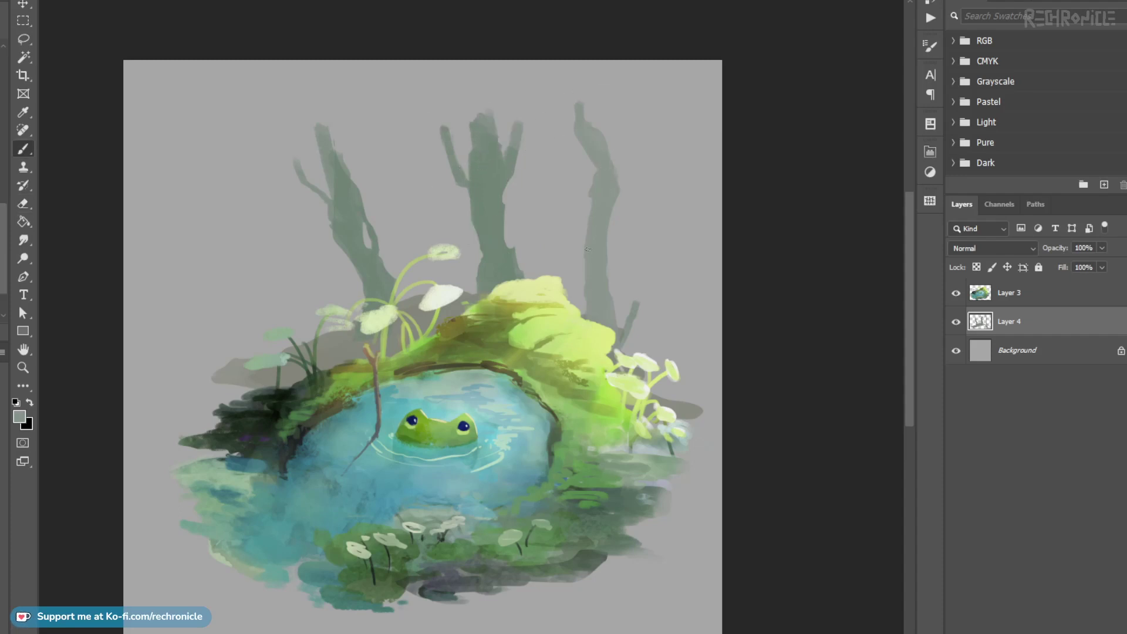
Step: Erase the twig beside the right trunk down to a thin sliver and reshape the grey slope behind the right flowers
{"action": "key", "text": "e"}
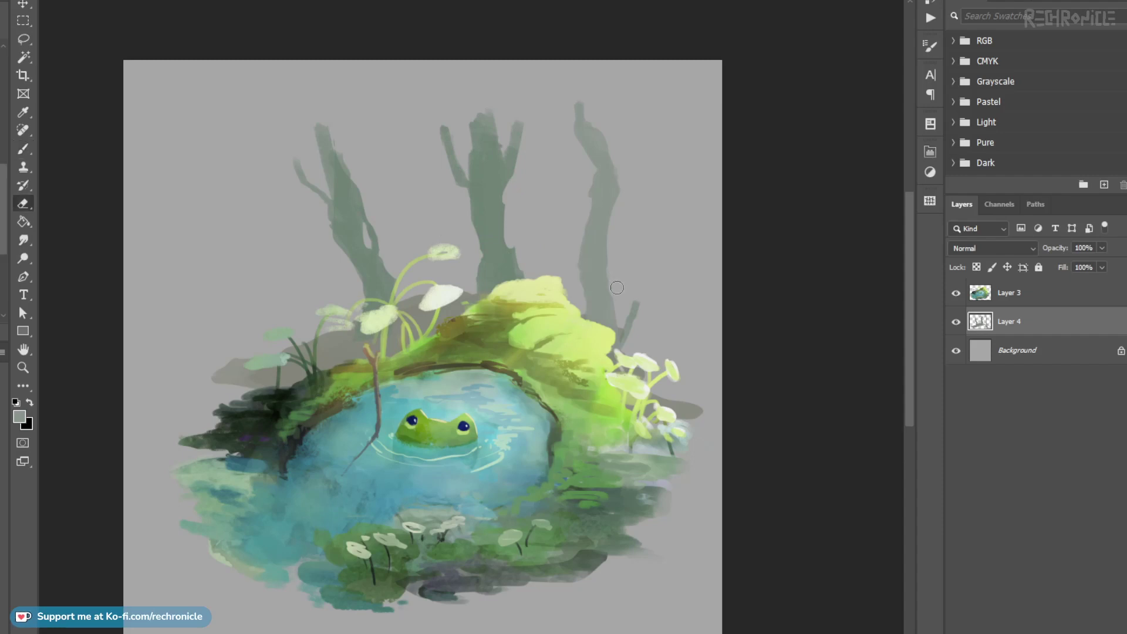
{"action": "left_click_drag", "start_coordinate": [637, 305], "coordinate": [624, 336]}
{"action": "key", "text": "b"}
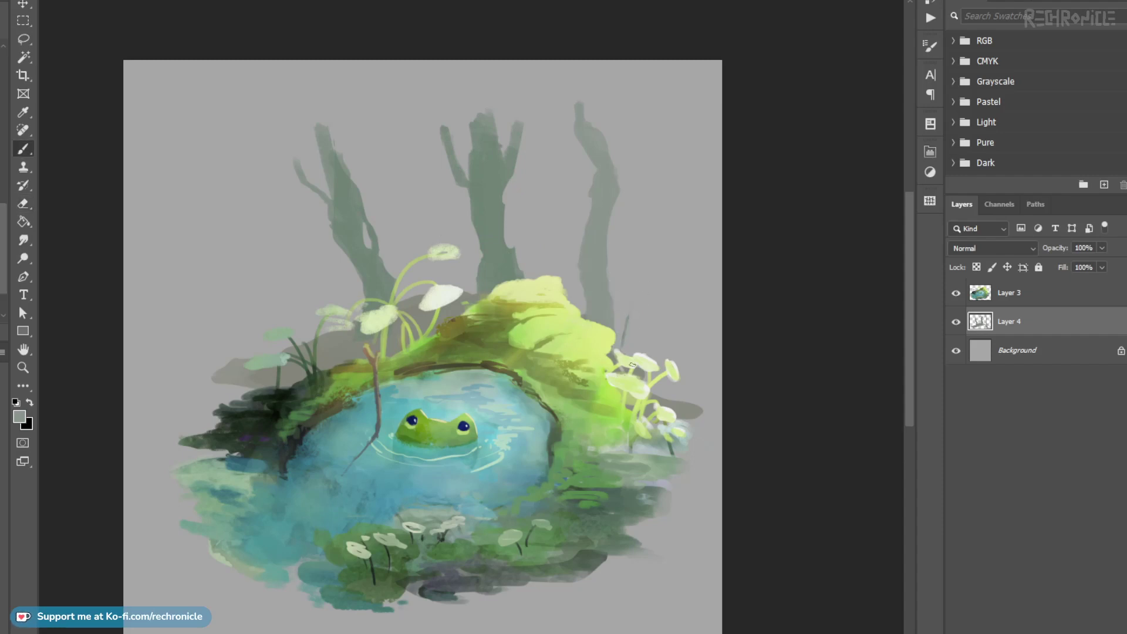
{"action": "left_click", "coordinate": [671, 405], "text": "alt"}
{"action": "left_click_drag", "start_coordinate": [664, 392], "coordinate": [675, 401]}
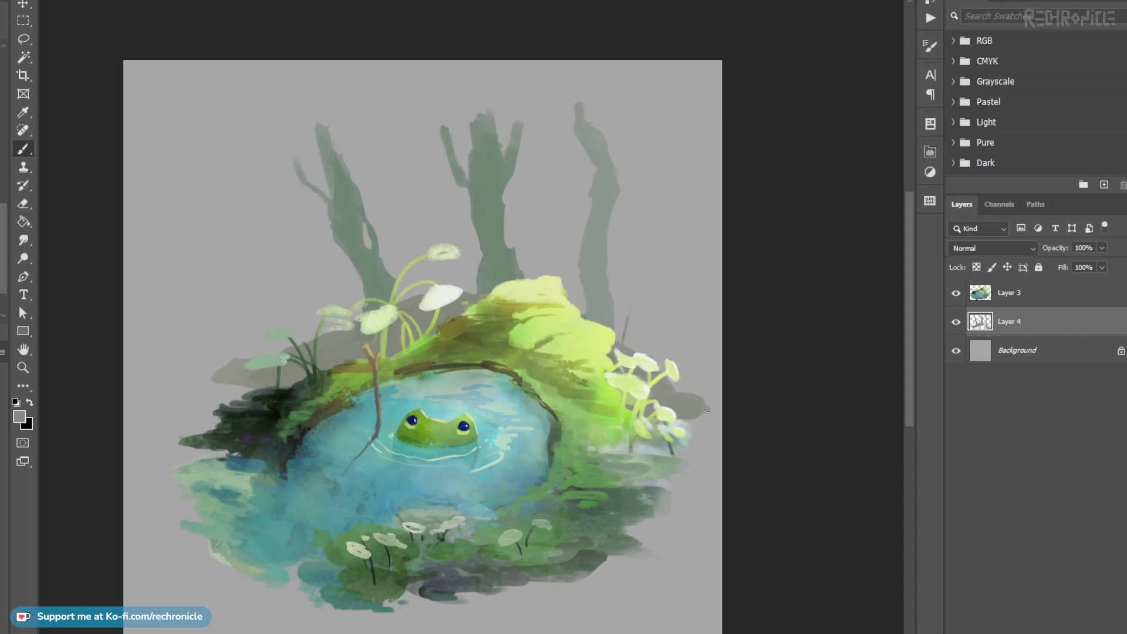
{"action": "key", "text": "e"}
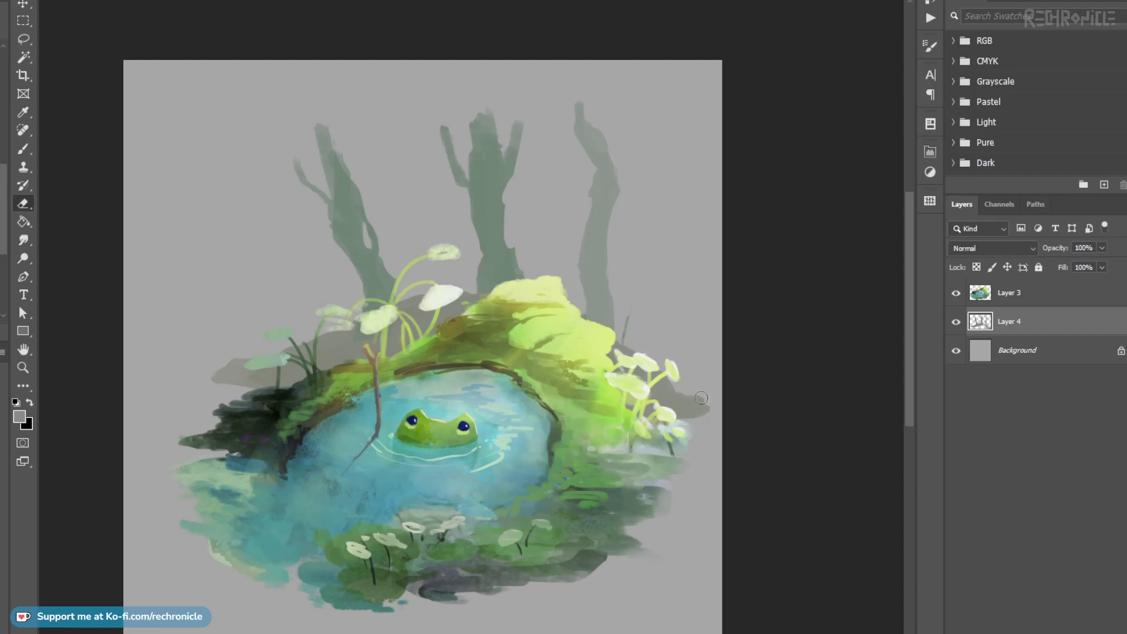
{"action": "key", "text": "b"}
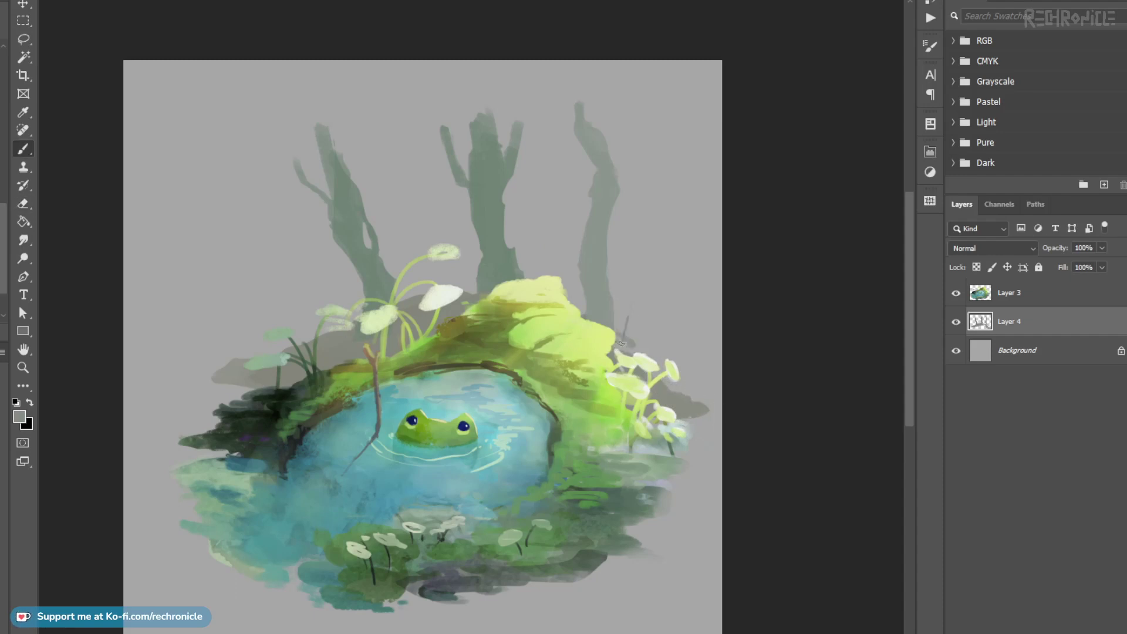
Step: Erase the remaining twig beside the right trunk and extend the muted grey slope further out behind the dark left bank
{"action": "key", "text": "e"}
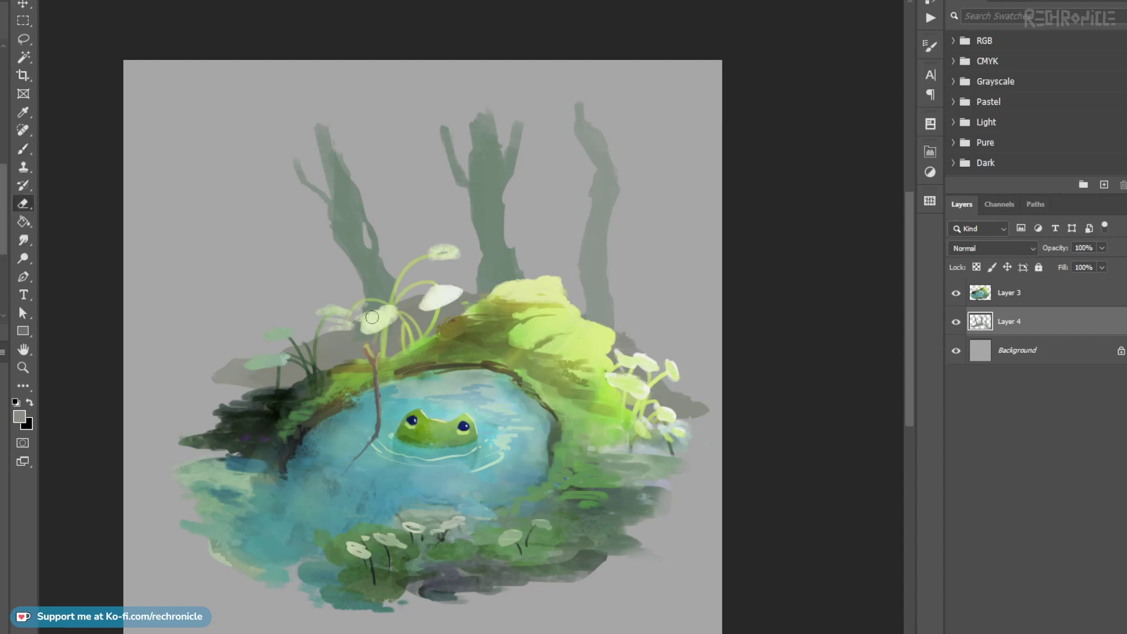
{"action": "key", "text": "b"}
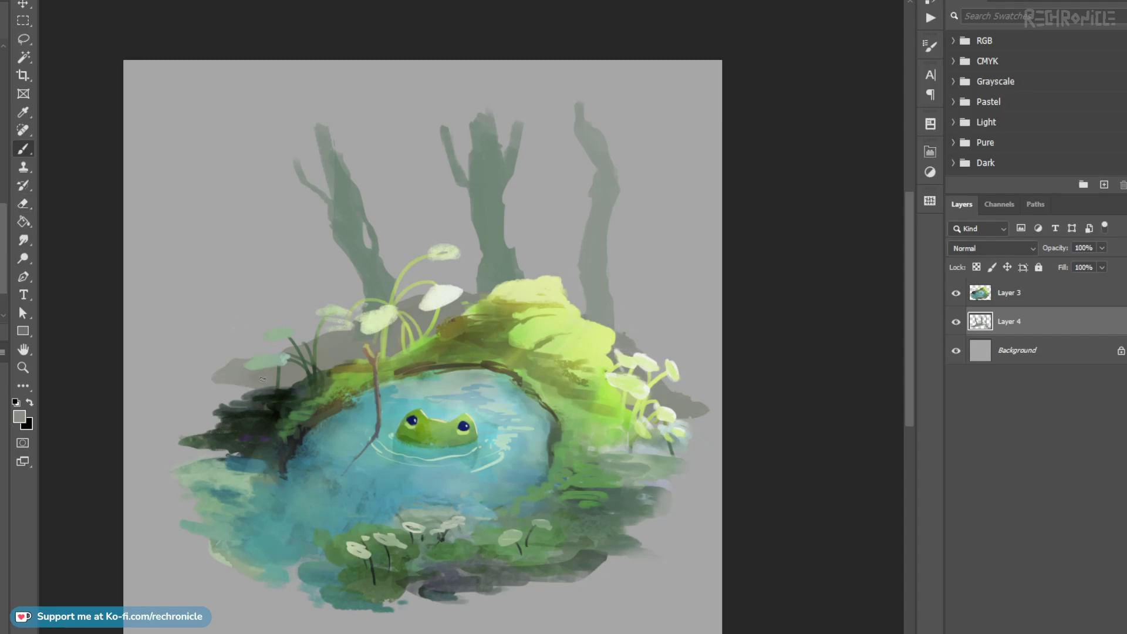
{"action": "mouse_move", "coordinate": [236, 398]}
{"action": "left_mouse_down"}
{"action": "mouse_move", "coordinate": [202, 397]}
{"action": "mouse_move", "coordinate": [248, 388]}
{"action": "mouse_move", "coordinate": [248, 400]}
{"action": "left_mouse_up"}
{"action": "key", "text": "ctrl+z"}
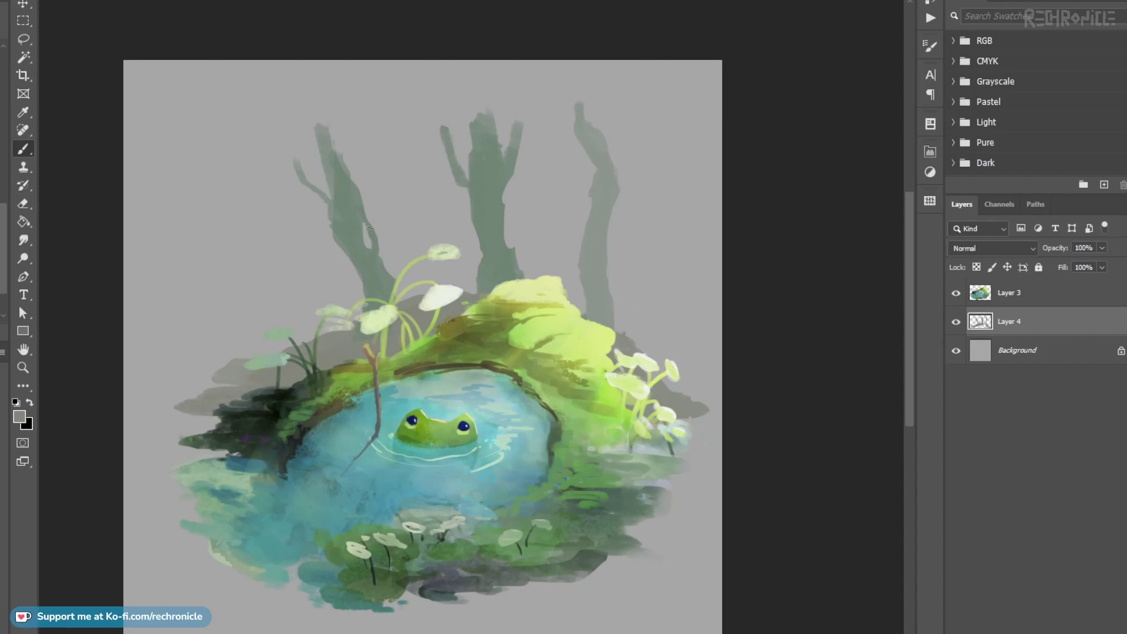
Step: Trim the right edge of the middle trunk's base with the eraser and reshape the trunk's left branch
{"action": "key", "text": "e"}
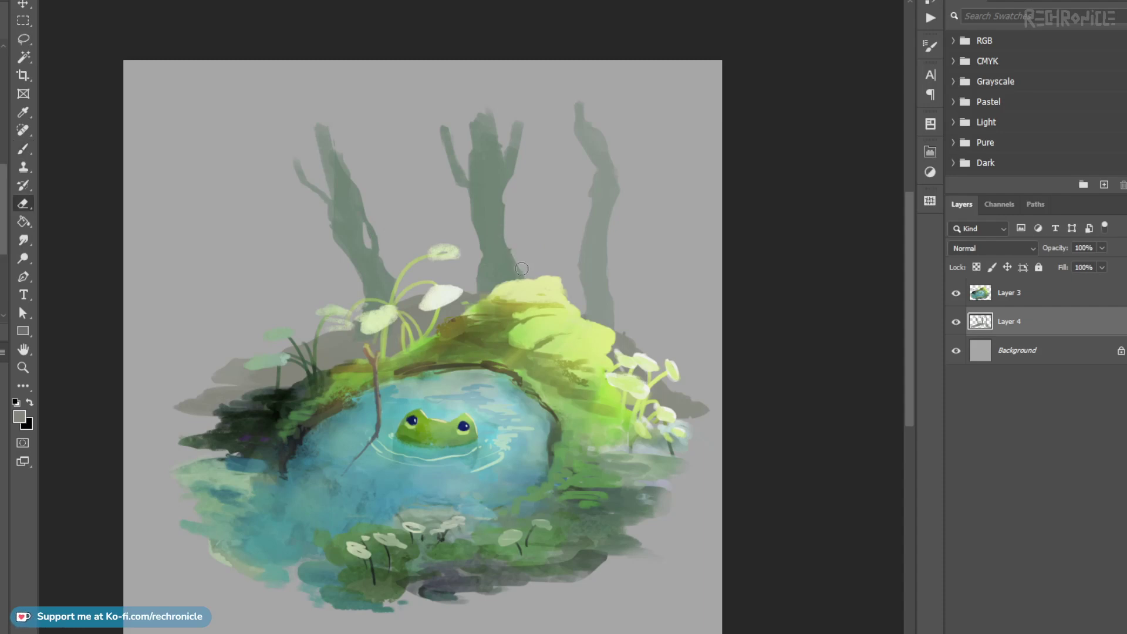
{"action": "left_click_drag", "start_coordinate": [517, 247], "coordinate": [530, 296]}
{"action": "key", "text": "b"}
{"action": "left_click", "coordinate": [505, 262], "text": "alt"}
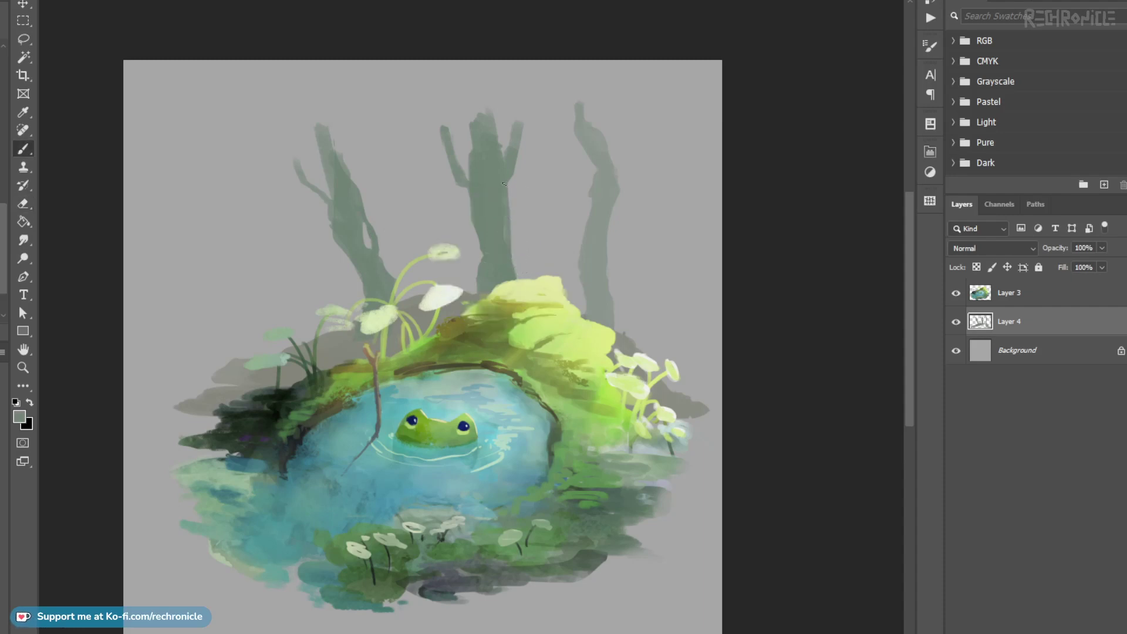
{"action": "key", "text": "e"}
{"action": "mouse_move", "coordinate": [462, 186]}
{"action": "left_mouse_down"}
{"action": "mouse_move", "coordinate": [447, 134]}
{"action": "mouse_move", "coordinate": [461, 162]}
{"action": "left_mouse_up"}
Step: Paint a short right fork at the top of the right trunk and a thin, crooked branch along its left side
{"action": "key", "text": "b"}
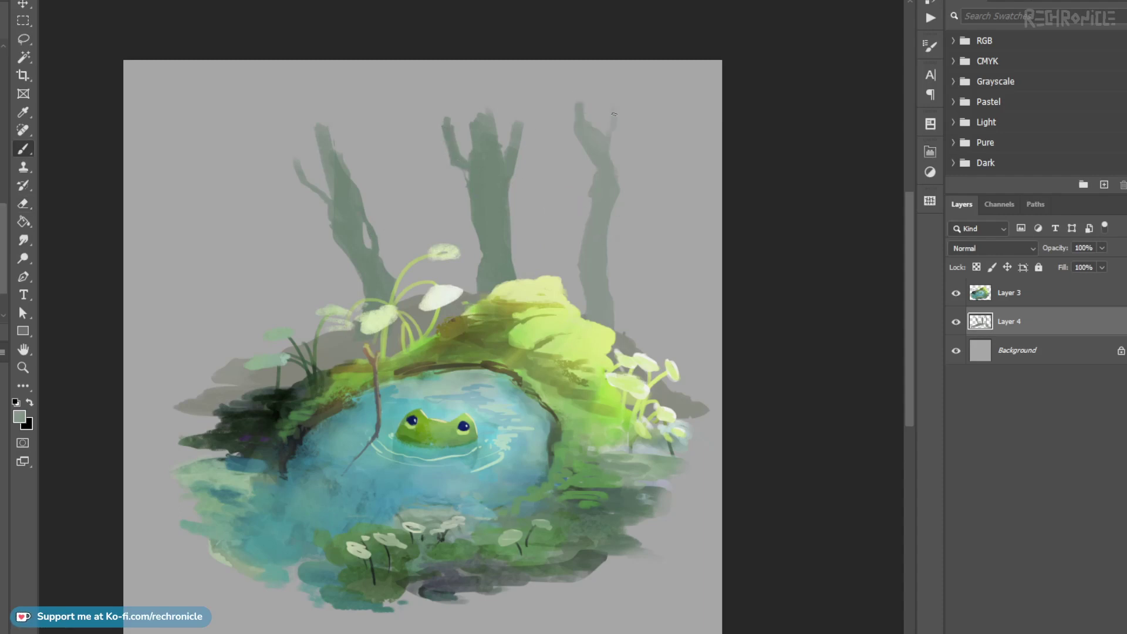
{"action": "mouse_move", "coordinate": [565, 189]}
{"action": "left_mouse_down"}
{"action": "mouse_move", "coordinate": [584, 248]}
{"action": "mouse_move", "coordinate": [569, 210]}
{"action": "mouse_move", "coordinate": [570, 167]}
{"action": "mouse_move", "coordinate": [582, 165]}
{"action": "mouse_move", "coordinate": [563, 145]}
{"action": "mouse_move", "coordinate": [568, 184]}
{"action": "left_mouse_up"}
{"action": "key", "text": "e"}
{"action": "key", "text": "b"}
{"action": "key", "text": "e"}
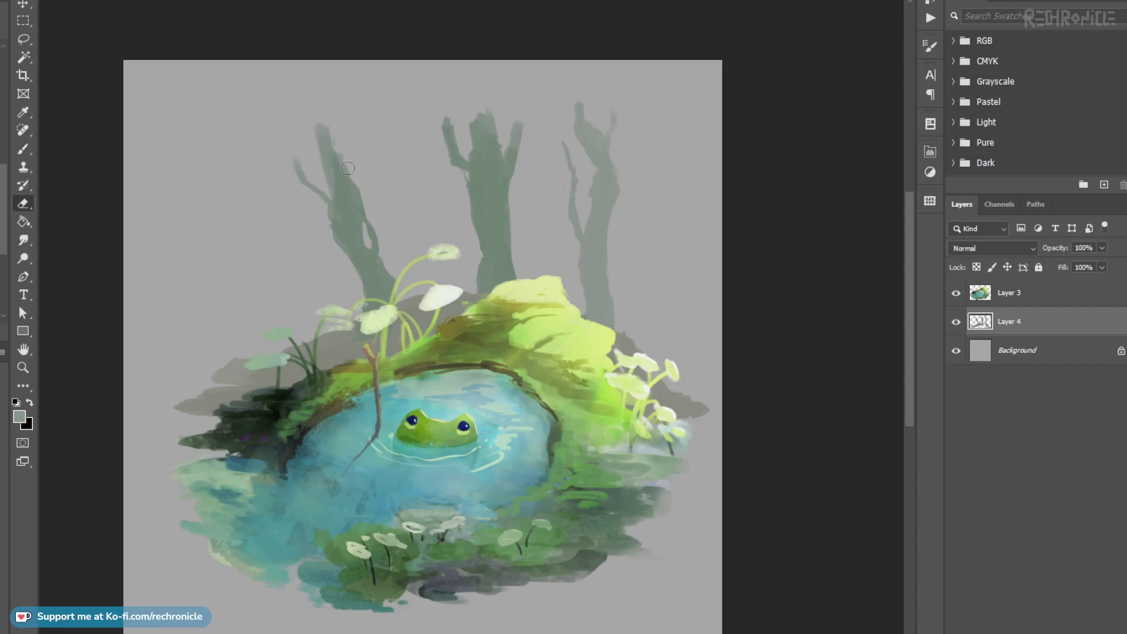
Step: Fade the tops of all three background trunks into the grey with a large soft eraser
{"action": "right_click", "coordinate": [333, 144], "text": "alt"}
{"action": "mouse_move", "coordinate": [328, 98]}
{"action": "left_mouse_down"}
{"action": "mouse_move", "coordinate": [341, 181]}
{"action": "mouse_move", "coordinate": [327, 138]}
{"action": "left_mouse_up"}
{"action": "mouse_move", "coordinate": [488, 91]}
{"action": "left_mouse_down"}
{"action": "mouse_move", "coordinate": [459, 100]}
{"action": "mouse_move", "coordinate": [517, 94]}
{"action": "mouse_move", "coordinate": [523, 152]}
{"action": "mouse_move", "coordinate": [487, 109]}
{"action": "mouse_move", "coordinate": [456, 86]}
{"action": "left_mouse_up"}
{"action": "left_click_drag", "start_coordinate": [574, 194], "coordinate": [594, 136]}
{"action": "key", "text": "b"}
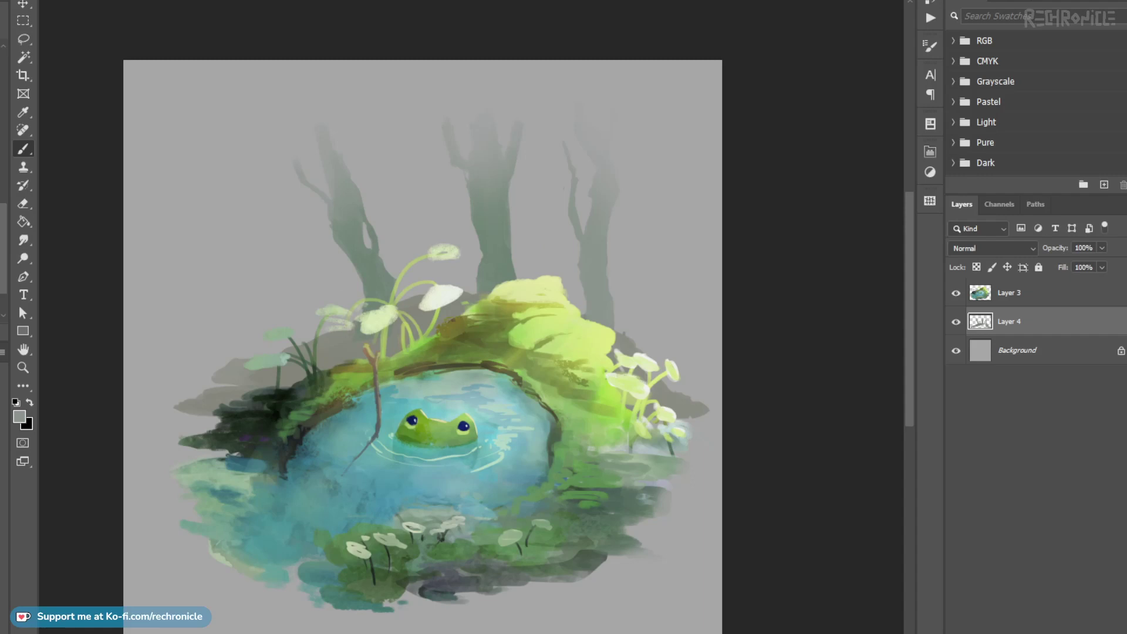
Step: Paint muted grey foliage dabs behind the left flowers and up towards the middle trunk
{"action": "left_click", "coordinate": [346, 355], "text": "alt"}
{"action": "left_click", "coordinate": [339, 346], "text": "alt"}
{"action": "mouse_move", "coordinate": [371, 312]}
{"action": "left_mouse_down"}
{"action": "mouse_move", "coordinate": [356, 324]}
{"action": "mouse_move", "coordinate": [366, 313]}
{"action": "mouse_move", "coordinate": [489, 338]}
{"action": "mouse_move", "coordinate": [379, 324]}
{"action": "left_mouse_up"}
{"action": "mouse_move", "coordinate": [299, 320]}
{"action": "left_mouse_down"}
{"action": "mouse_move", "coordinate": [295, 335]}
{"action": "mouse_move", "coordinate": [348, 334]}
{"action": "mouse_move", "coordinate": [342, 324]}
{"action": "left_mouse_up"}
{"action": "key", "text": "ctrl+z"}
{"action": "right_click", "coordinate": [344, 334], "text": "alt+shift"}
{"action": "right_click", "coordinate": [332, 312], "text": "alt+shift"}
{"action": "mouse_move", "coordinate": [268, 331]}
{"action": "left_mouse_down"}
{"action": "mouse_move", "coordinate": [258, 342]}
{"action": "mouse_move", "coordinate": [280, 342]}
{"action": "left_mouse_up"}
{"action": "left_click_drag", "start_coordinate": [339, 285], "coordinate": [362, 299]}
{"action": "left_click_drag", "start_coordinate": [448, 276], "coordinate": [478, 279]}
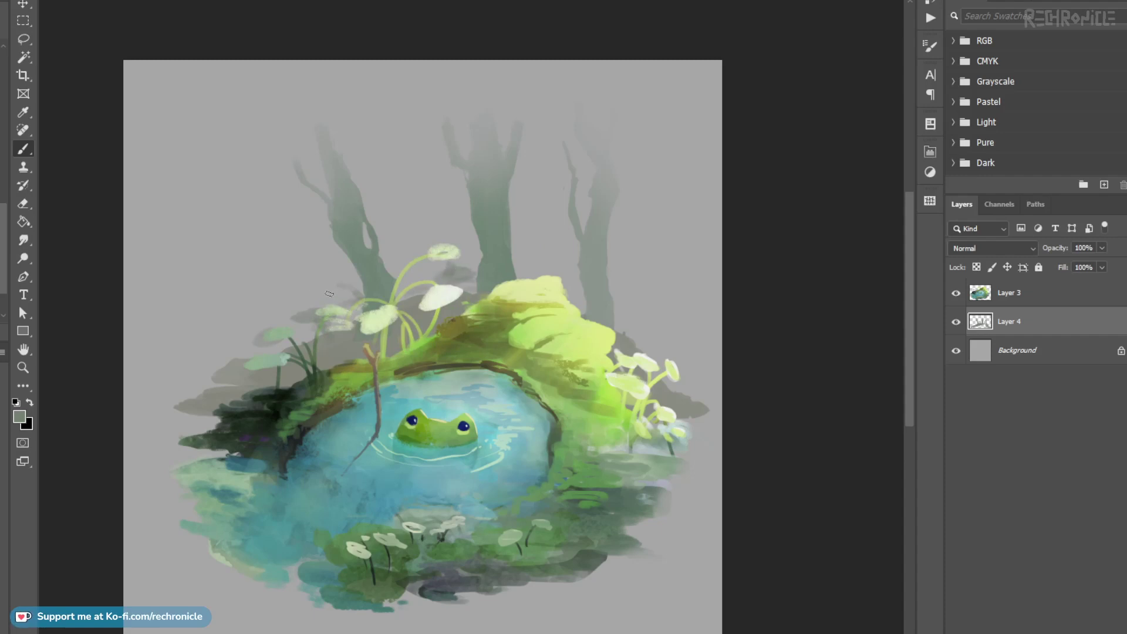
Step: Extend the muted grey foliage around the mound, filling behind the left flowers, beside the middle trunk and around the right flowers
{"action": "mouse_move", "coordinate": [565, 286]}
{"action": "left_mouse_down"}
{"action": "mouse_move", "coordinate": [642, 325]}
{"action": "mouse_move", "coordinate": [621, 318]}
{"action": "left_mouse_up"}
{"action": "left_click_drag", "start_coordinate": [653, 356], "coordinate": [632, 327]}
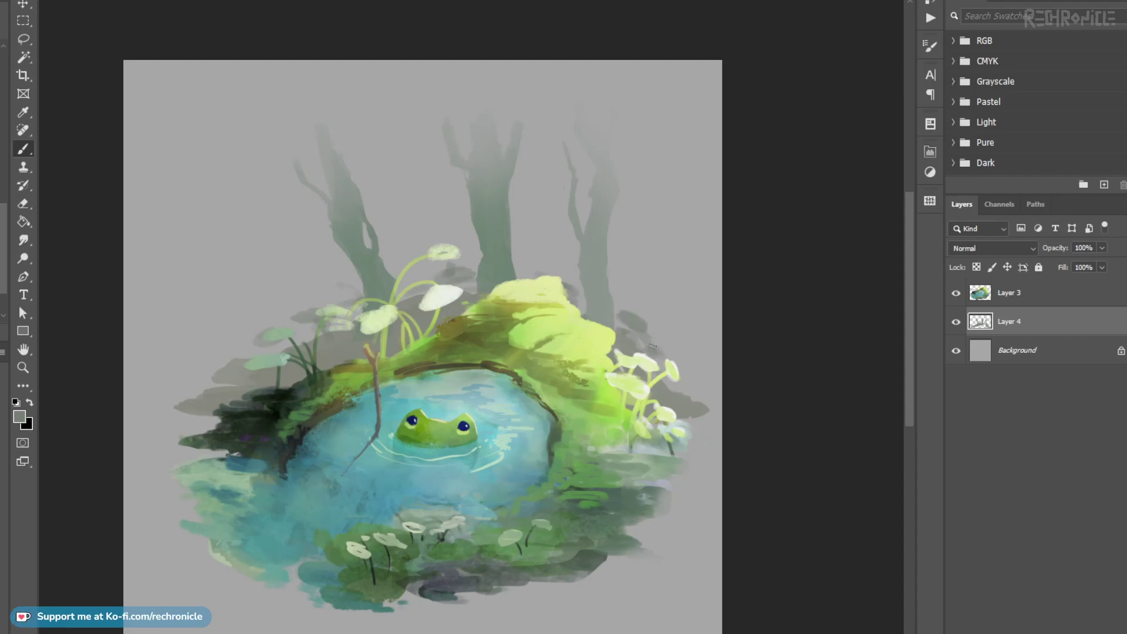
{"action": "left_click_drag", "start_coordinate": [330, 285], "coordinate": [267, 347]}
{"action": "left_click_drag", "start_coordinate": [352, 297], "coordinate": [307, 332]}
{"action": "mouse_move", "coordinate": [414, 288]}
{"action": "left_mouse_down"}
{"action": "mouse_move", "coordinate": [436, 275]}
{"action": "mouse_move", "coordinate": [420, 300]}
{"action": "left_mouse_up"}
{"action": "left_click_drag", "start_coordinate": [421, 261], "coordinate": [458, 284]}
{"action": "left_click_drag", "start_coordinate": [549, 261], "coordinate": [521, 271]}
{"action": "left_click_drag", "start_coordinate": [660, 312], "coordinate": [635, 324]}
{"action": "mouse_move", "coordinate": [680, 364]}
{"action": "left_mouse_down"}
{"action": "mouse_move", "coordinate": [650, 381]}
{"action": "mouse_move", "coordinate": [676, 402]}
{"action": "left_mouse_up"}
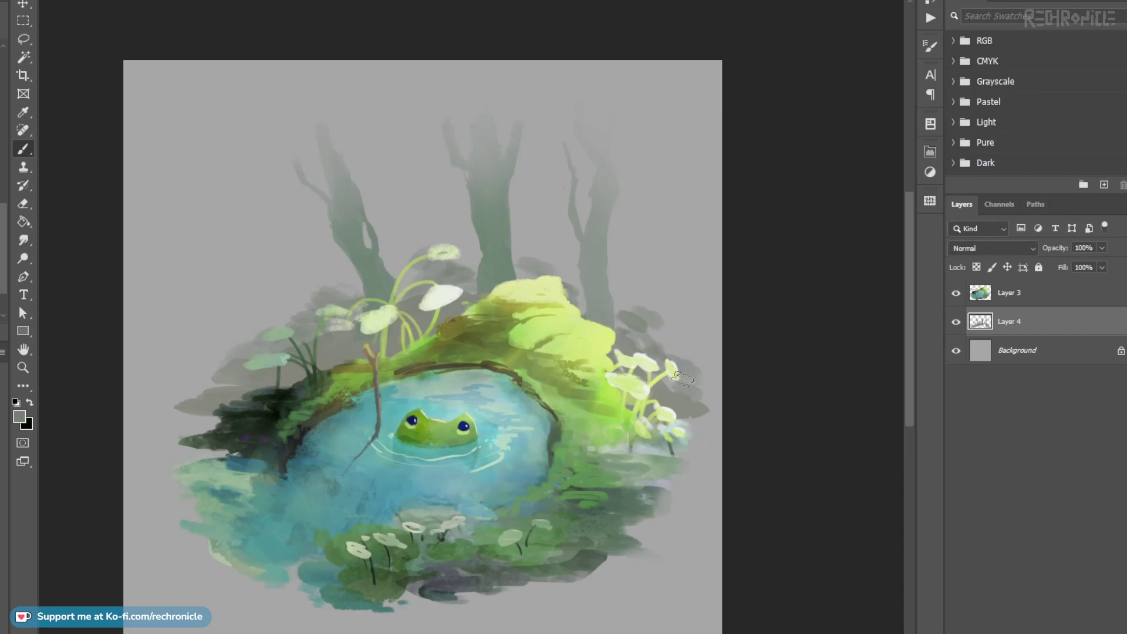
Step: Add faint grass blades and soft edges to the background foliage, and paint pale grey-green leaves among the left plants
{"action": "left_click_drag", "start_coordinate": [343, 270], "coordinate": [343, 292]}
{"action": "key", "text": "l"}
{"action": "key", "text": "b"}
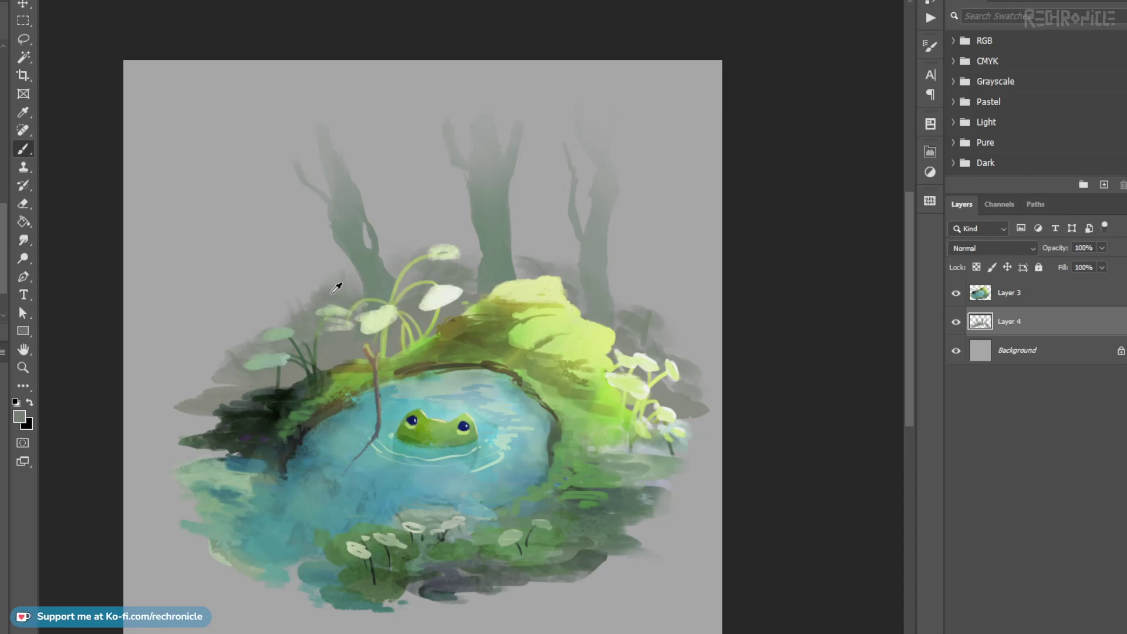
{"action": "right_click", "coordinate": [313, 305], "text": "alt+shift"}
{"action": "left_click_drag", "start_coordinate": [329, 310], "coordinate": [330, 312]}
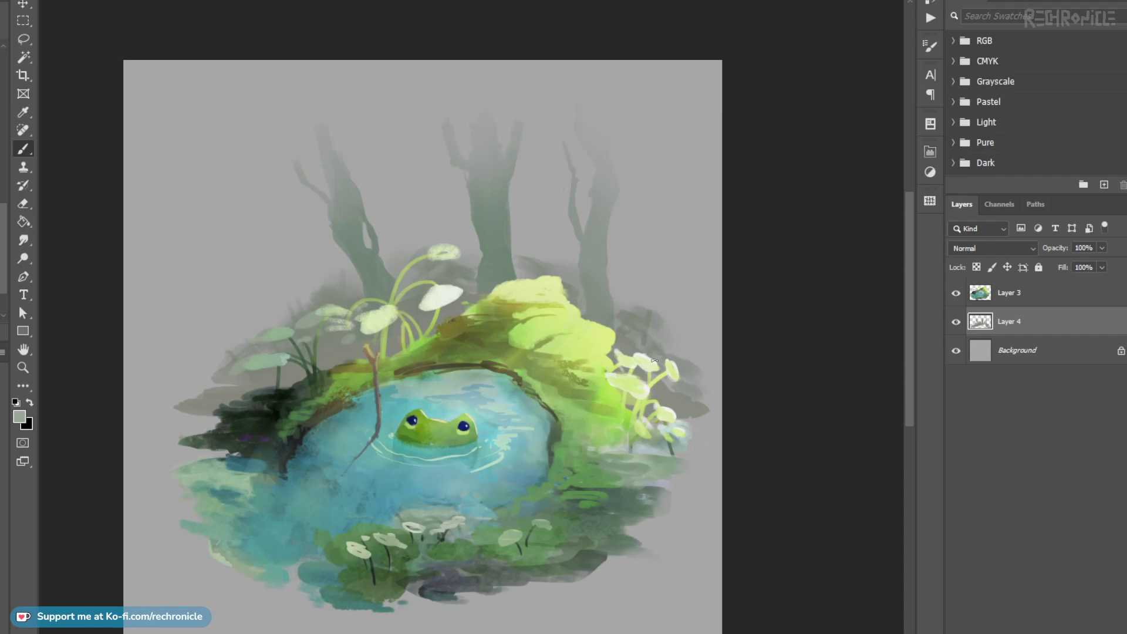
Step: Add a new layer directly above the background and try a soft beige glow between the left and middle trunks
{"action": "left_click", "coordinate": [985, 364]}
{"action": "key", "text": "ctrl+shift+alt+n"}
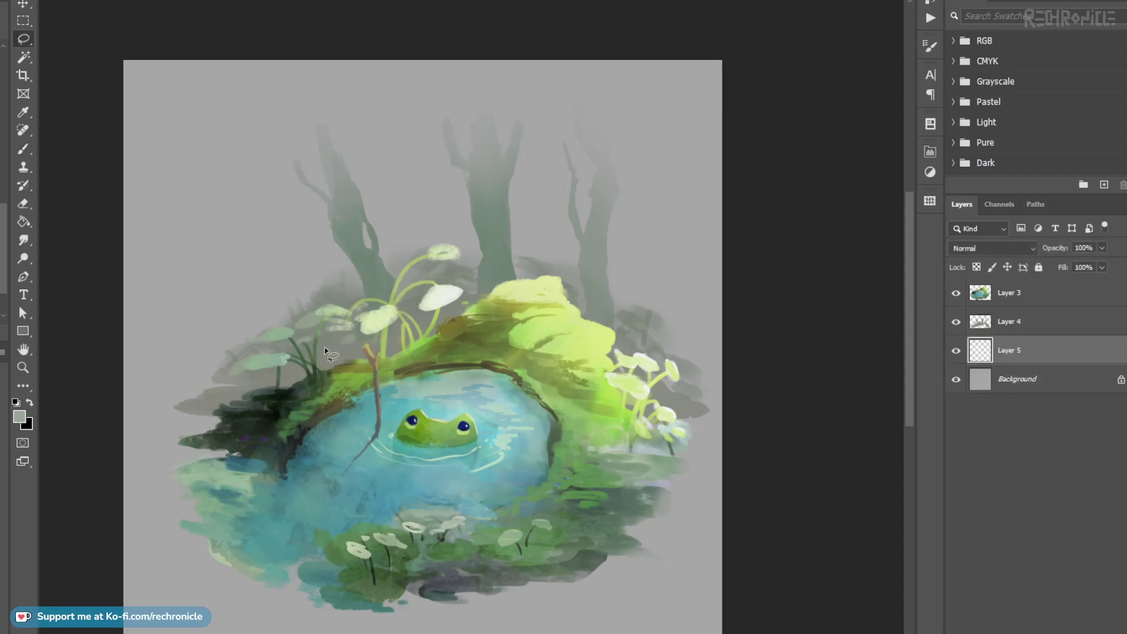
{"action": "mouse_move", "coordinate": [389, 314]}
{"action": "left_mouse_down"}
{"action": "mouse_move", "coordinate": [521, 370]}
{"action": "mouse_move", "coordinate": [411, 314]}
{"action": "left_mouse_up"}
{"action": "left_click_drag", "start_coordinate": [427, 242], "coordinate": [427, 236]}
{"action": "key", "text": "ctrl+z"}
{"action": "left_click_drag", "start_coordinate": [435, 185], "coordinate": [438, 264]}
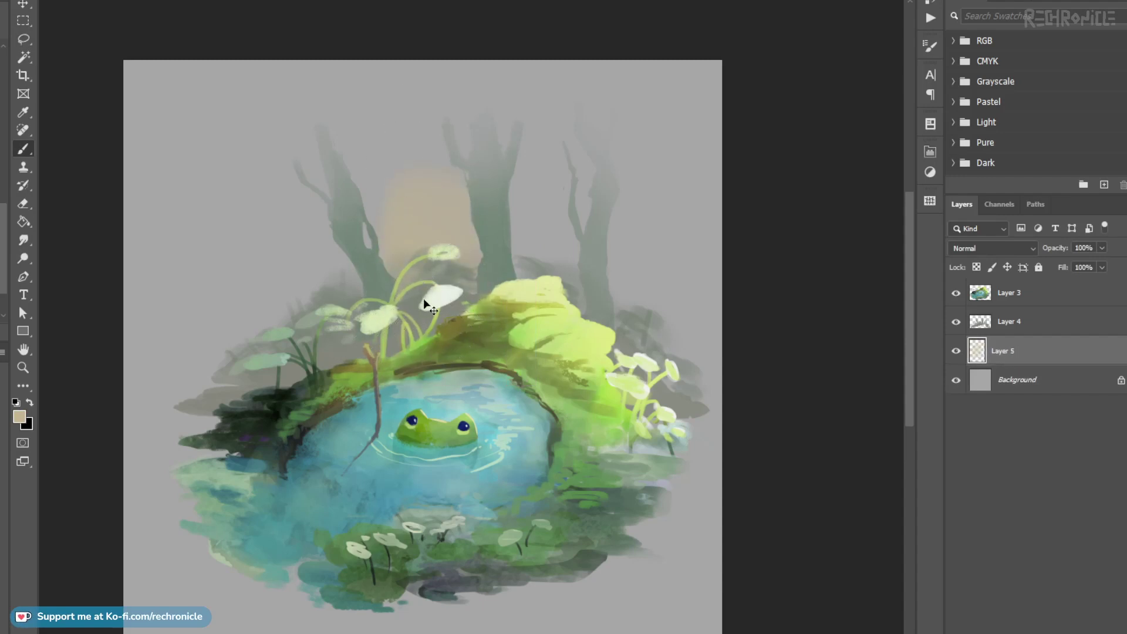
Step: Replace the beige patch with a broad, pale, misty glow behind the trunks and foliage
{"action": "left_click_drag", "start_coordinate": [431, 301], "coordinate": [419, 297]}
{"action": "left_click_drag", "start_coordinate": [350, 289], "coordinate": [328, 266]}
{"action": "key", "text": "ctrl+z"}
{"action": "mouse_move", "coordinate": [289, 320]}
{"action": "left_mouse_down"}
{"action": "mouse_move", "coordinate": [435, 235]}
{"action": "mouse_move", "coordinate": [493, 228]}
{"action": "mouse_move", "coordinate": [579, 343]}
{"action": "left_mouse_up"}
{"action": "left_click_drag", "start_coordinate": [499, 311], "coordinate": [501, 314]}
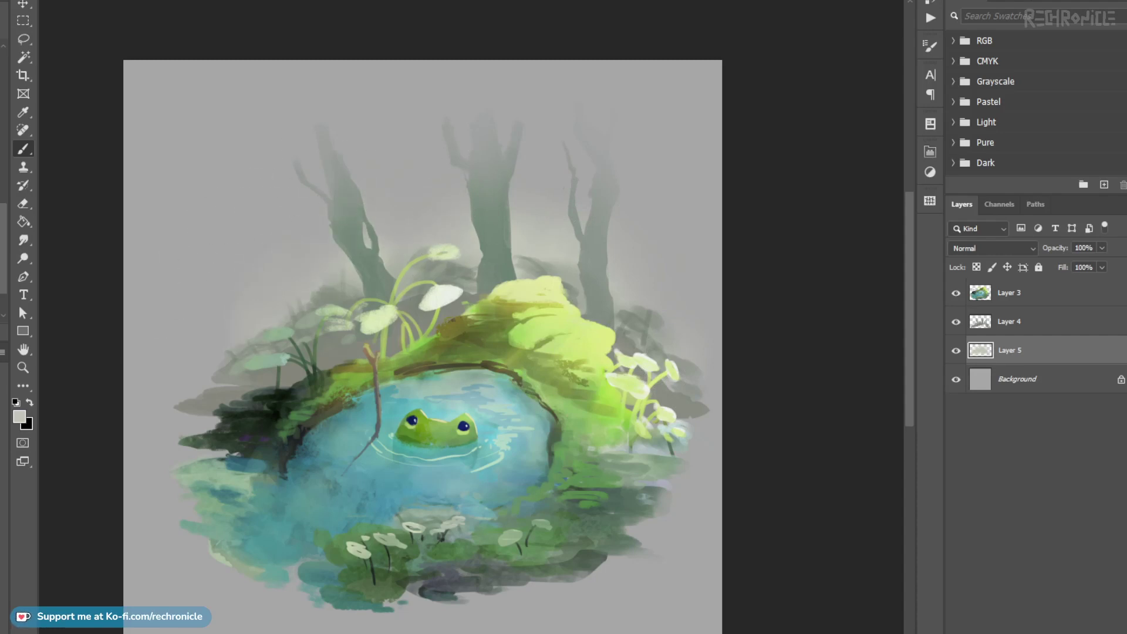
{"action": "left_click_drag", "start_coordinate": [499, 292], "coordinate": [522, 298]}
Step: Paint a soft yellow-green glow around the scene behind the trees and mute its colour with Hue/Saturation
{"action": "mouse_move", "coordinate": [359, 344]}
{"action": "left_mouse_down"}
{"action": "mouse_move", "coordinate": [371, 306]}
{"action": "mouse_move", "coordinate": [356, 300]}
{"action": "mouse_move", "coordinate": [477, 242]}
{"action": "mouse_move", "coordinate": [518, 264]}
{"action": "mouse_move", "coordinate": [532, 296]}
{"action": "mouse_move", "coordinate": [615, 345]}
{"action": "mouse_move", "coordinate": [624, 391]}
{"action": "mouse_move", "coordinate": [642, 378]}
{"action": "left_mouse_up"}
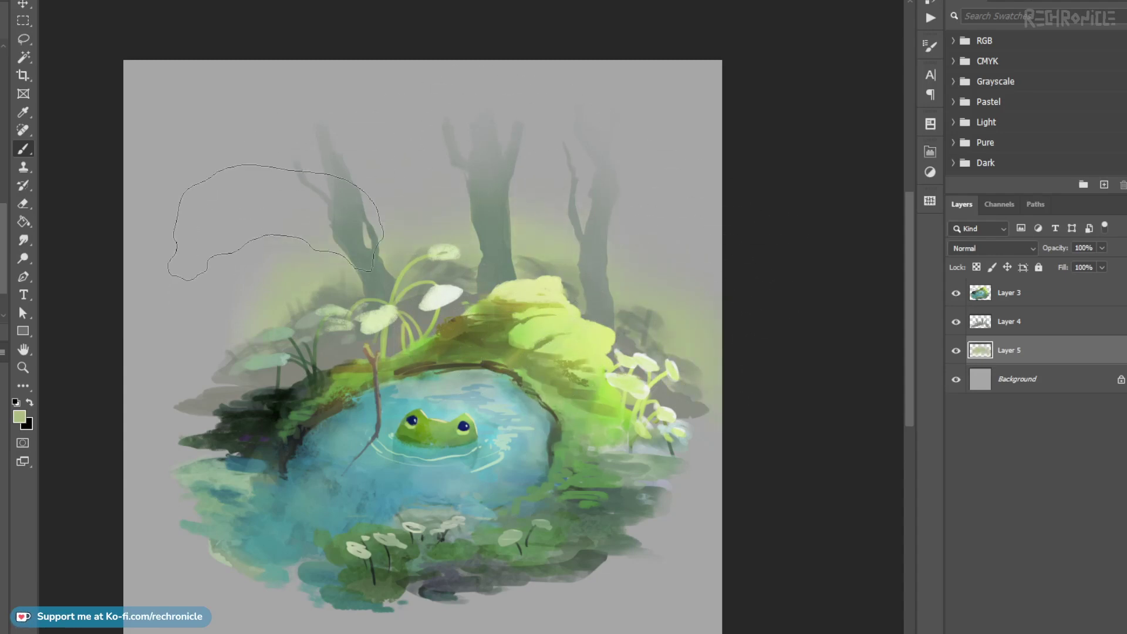
{"action": "mouse_move", "coordinate": [250, 303]}
{"action": "left_mouse_down"}
{"action": "mouse_move", "coordinate": [264, 370]}
{"action": "mouse_move", "coordinate": [296, 311]}
{"action": "left_mouse_up"}
{"action": "mouse_move", "coordinate": [527, 262]}
{"action": "left_mouse_down"}
{"action": "mouse_move", "coordinate": [627, 290]}
{"action": "mouse_move", "coordinate": [592, 242]}
{"action": "mouse_move", "coordinate": [493, 279]}
{"action": "mouse_move", "coordinate": [622, 348]}
{"action": "left_mouse_up"}
{"action": "key", "text": "ctrl+u"}
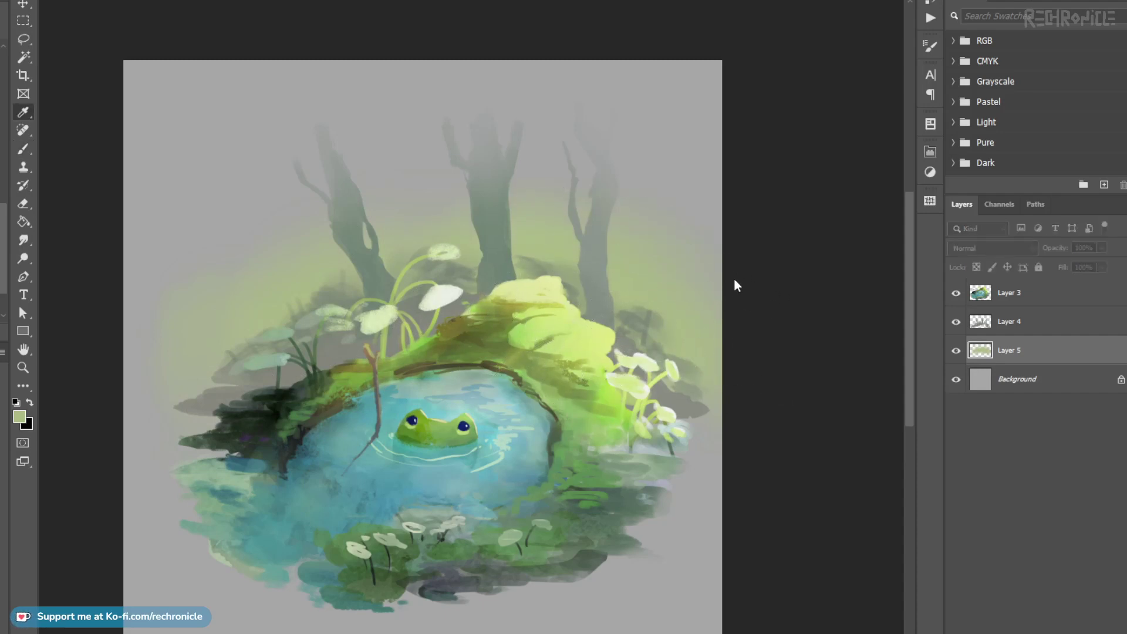
{"action": "key", "text": "b"}
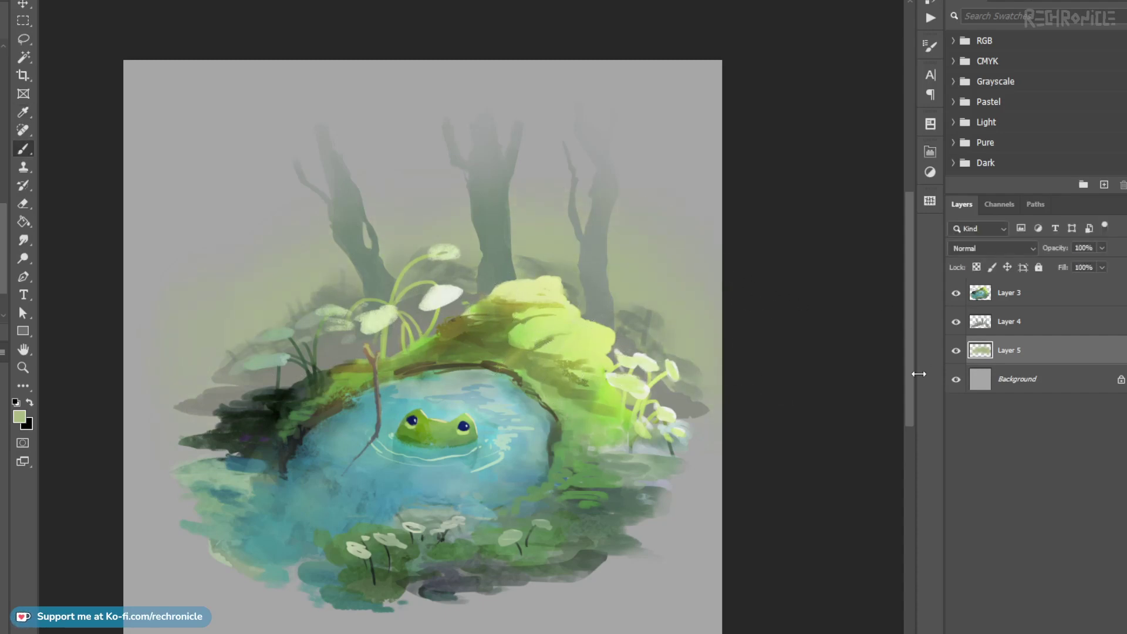
Step: Merge the three painted layers into one and add a new empty layer above it
{"action": "left_click", "coordinate": [1001, 300]}
{"action": "left_click", "coordinate": [1003, 355], "text": "shift"}
{"action": "key", "text": "ctrl+e"}
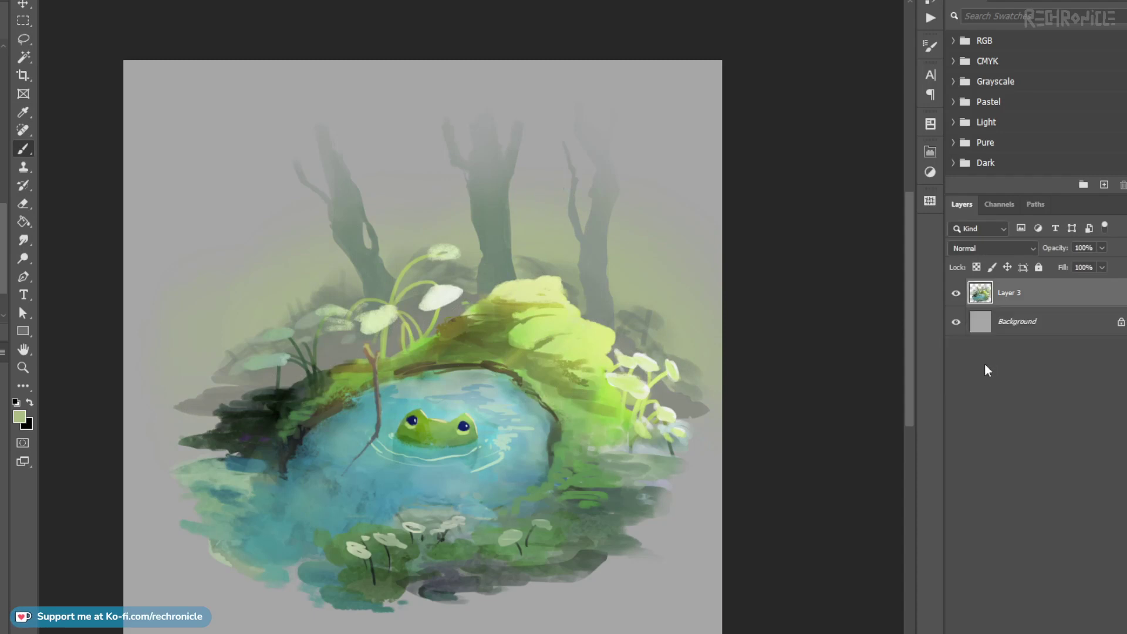
{"action": "key", "text": "ctrl+alt+shift+n"}
{"action": "left_click", "coordinate": [1008, 321]}
{"action": "left_click", "coordinate": [1013, 302]}
{"action": "key", "text": "ctrl+d"}
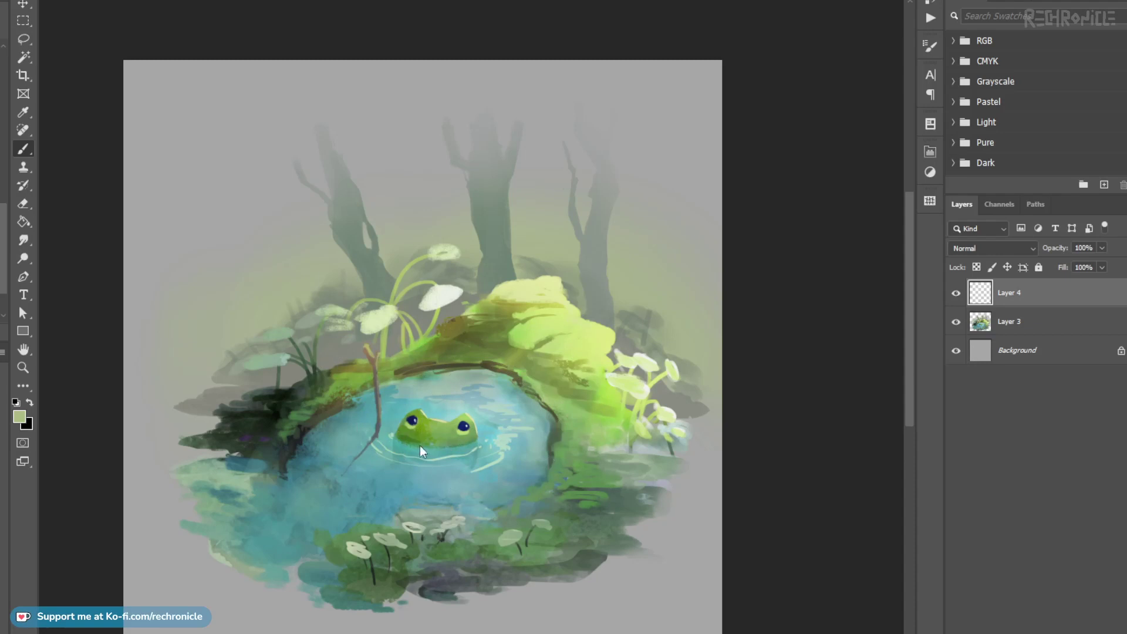
Step: Paint a faint teal shadow of the frog's submerged body beneath its head in the water
{"action": "key", "text": "ctrl+space"}
{"action": "left_click_drag", "start_coordinate": [429, 466], "coordinate": [486, 447]}
{"action": "left_click", "coordinate": [300, 383], "text": "alt"}
{"action": "mouse_move", "coordinate": [299, 385]}
{"action": "left_mouse_down"}
{"action": "mouse_move", "coordinate": [308, 427]}
{"action": "mouse_move", "coordinate": [322, 405]}
{"action": "left_mouse_up"}
{"action": "left_click", "coordinate": [591, 382], "text": "alt"}
{"action": "left_click_drag", "start_coordinate": [595, 398], "coordinate": [598, 399]}
{"action": "key", "text": "ctrl+space"}
{"action": "left_click_drag", "start_coordinate": [590, 462], "coordinate": [502, 492]}
{"action": "left_click_drag", "start_coordinate": [579, 442], "coordinate": [547, 439]}
{"action": "left_click_drag", "start_coordinate": [468, 372], "coordinate": [534, 370]}
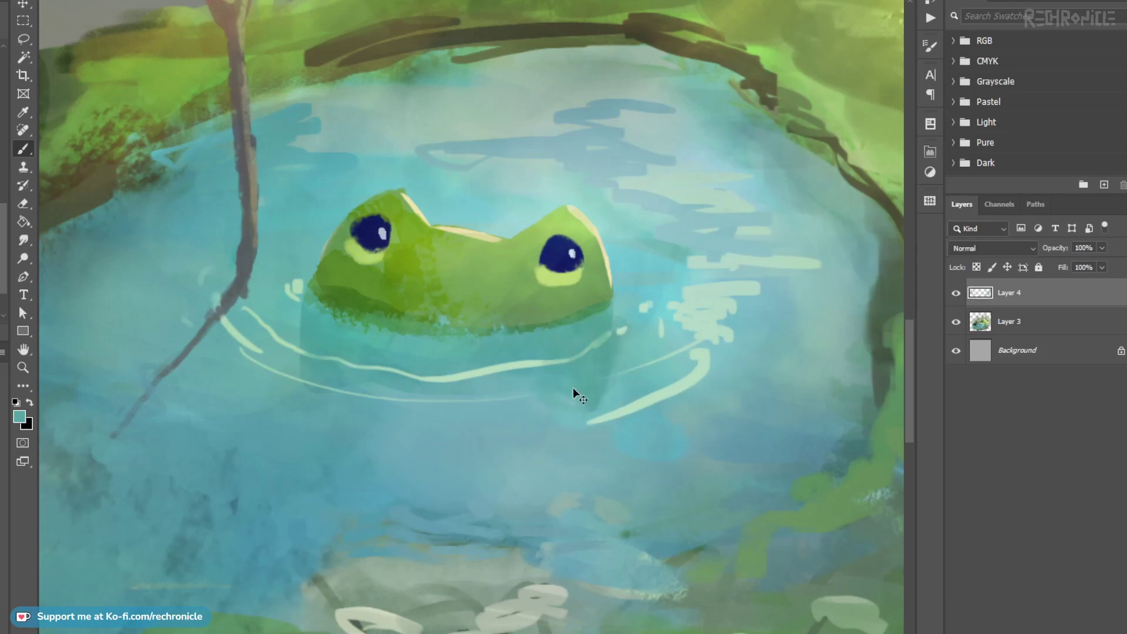
{"action": "key", "text": "ctrl+space"}
{"action": "left_click_drag", "start_coordinate": [586, 373], "coordinate": [523, 376]}
{"action": "left_click_drag", "start_coordinate": [664, 381], "coordinate": [578, 365]}
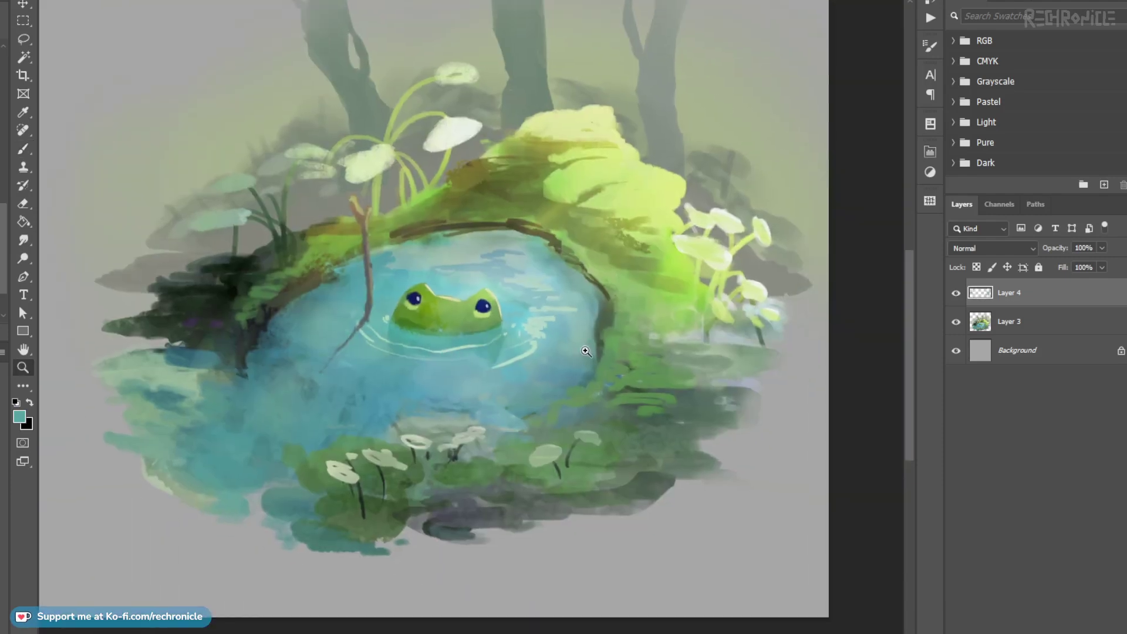
{"action": "key", "text": "alt"}
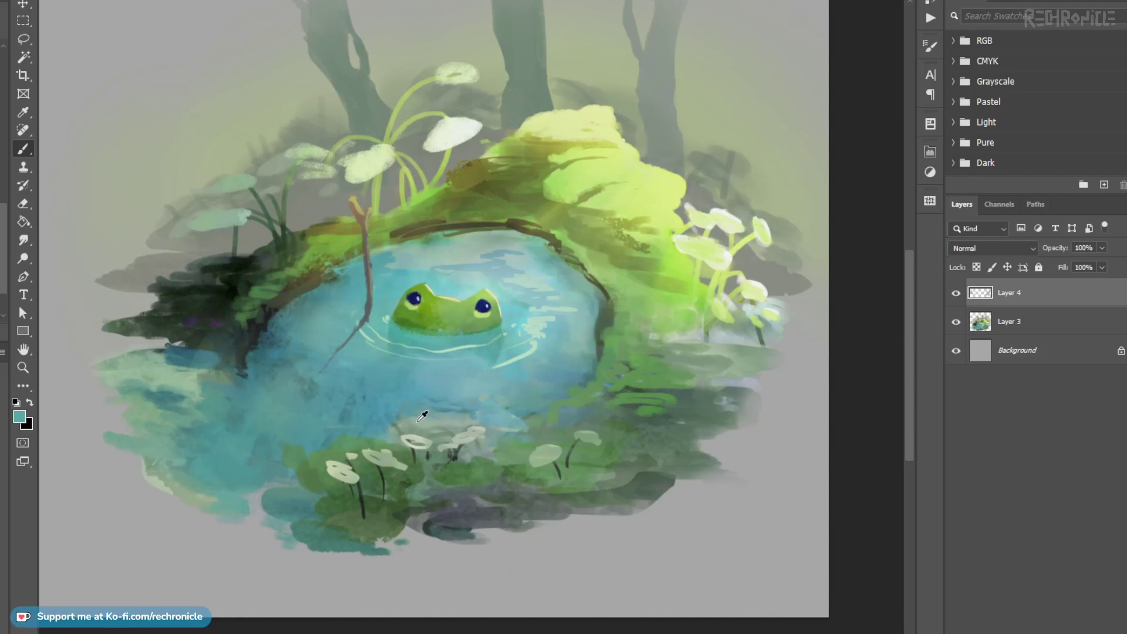
Step: Paint short, near-white highlight strokes on the water's surface above and to the right of the frog
{"action": "left_click", "coordinate": [526, 286], "text": "alt"}
{"action": "right_click", "coordinate": [551, 278], "text": "alt+shift"}
{"action": "left_click_drag", "start_coordinate": [551, 278], "coordinate": [637, 322]}
{"action": "left_click", "coordinate": [533, 284], "text": "alt"}
{"action": "left_click_drag", "start_coordinate": [526, 246], "coordinate": [558, 249]}
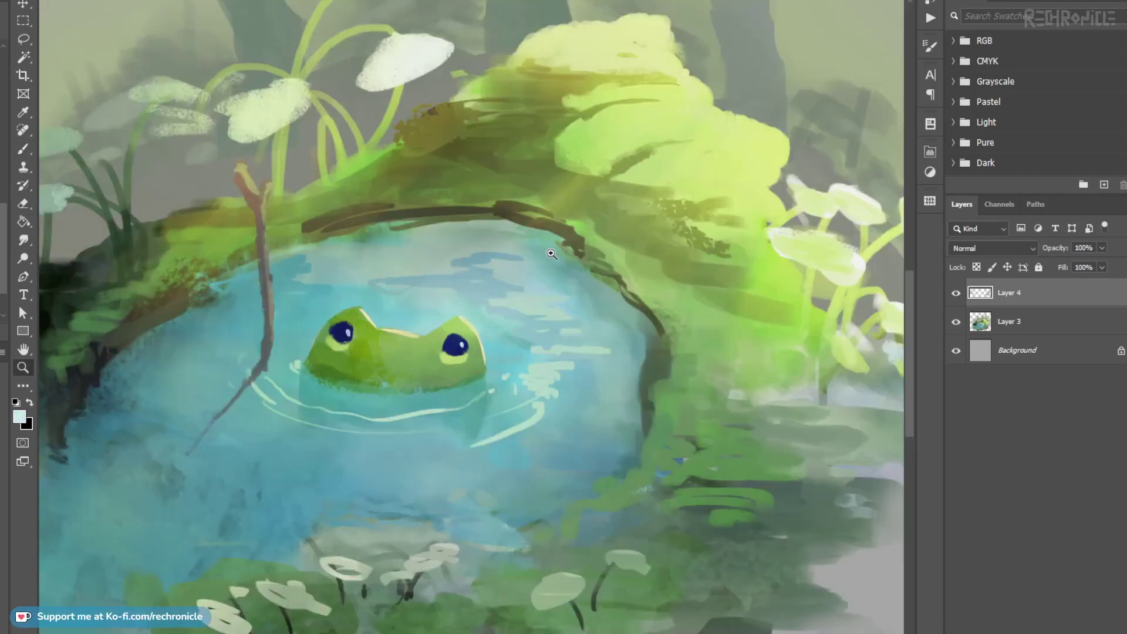
{"action": "mouse_move", "coordinate": [557, 305]}
{"action": "left_mouse_down"}
{"action": "mouse_move", "coordinate": [521, 294]}
{"action": "mouse_move", "coordinate": [564, 299]}
{"action": "left_mouse_up"}
{"action": "key", "text": "ctrl+z"}
{"action": "left_click_drag", "start_coordinate": [500, 280], "coordinate": [513, 281]}
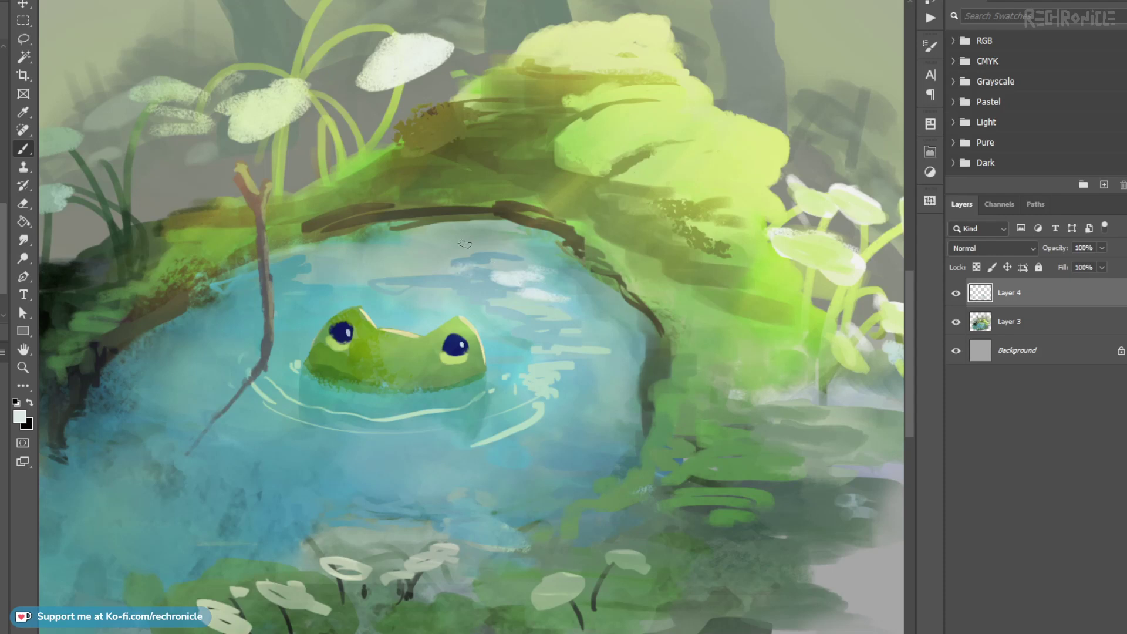
{"action": "left_click_drag", "start_coordinate": [480, 271], "coordinate": [472, 272]}
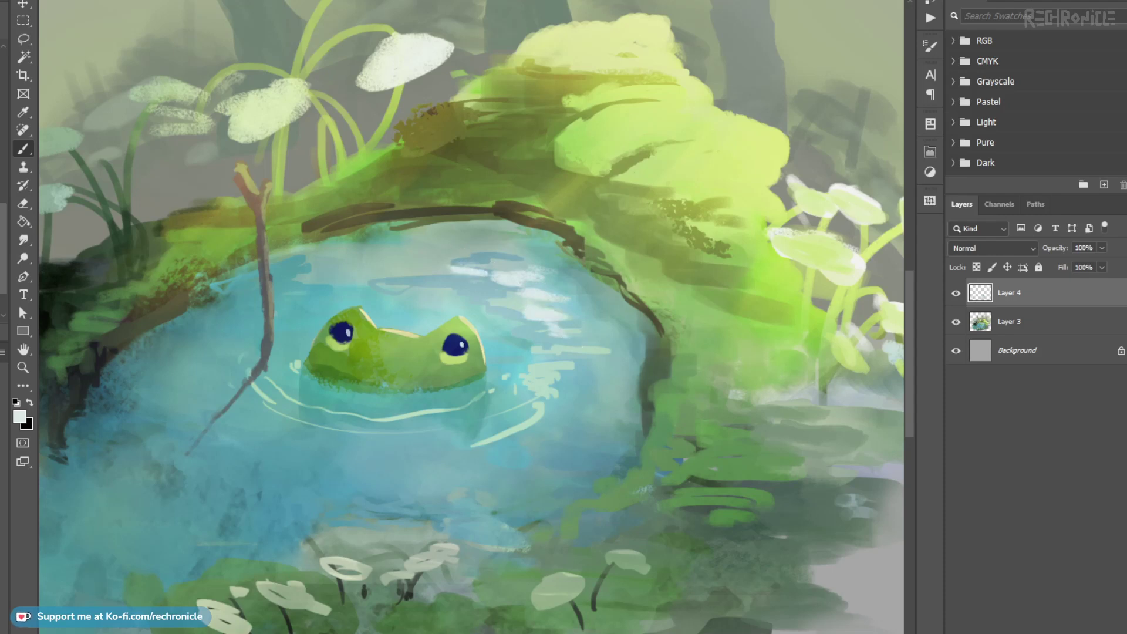
{"action": "left_click_drag", "start_coordinate": [530, 330], "coordinate": [618, 341]}
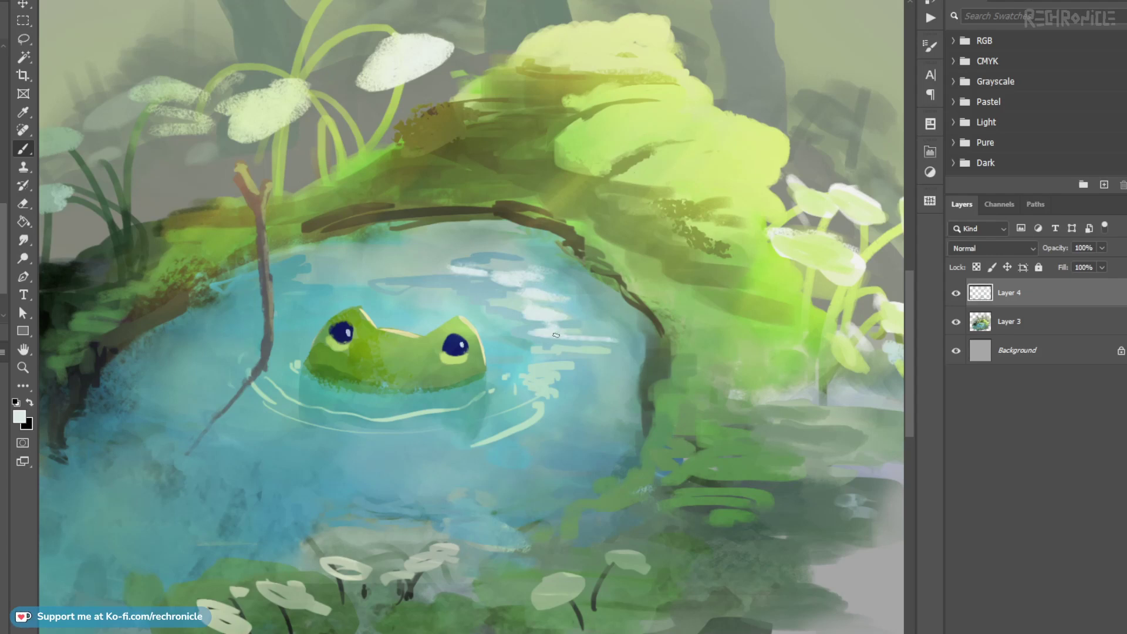
{"action": "key", "text": "ctrl+z"}
{"action": "left_click_drag", "start_coordinate": [504, 330], "coordinate": [599, 333]}
{"action": "left_click_drag", "start_coordinate": [527, 336], "coordinate": [597, 343]}
{"action": "key", "text": "ctrl+z"}
{"action": "key", "text": "ctrl+z"}
{"action": "key", "text": "ctrl+z"}
Step: Add a short white streak below the water highlights right of the frog and soften the highlights with the Smudge tool
{"action": "left_click_drag", "start_coordinate": [521, 330], "coordinate": [558, 331]}
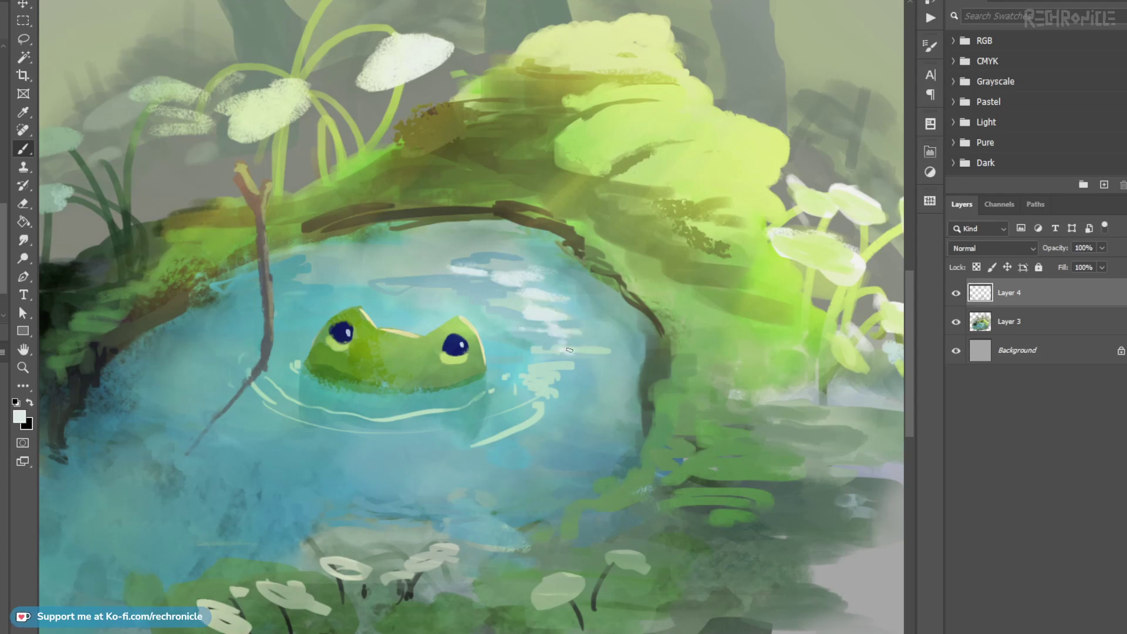
{"action": "key", "text": "z"}
{"action": "key", "text": "ctrl+0"}
{"action": "left_click", "coordinate": [569, 325]}
{"action": "key", "text": "e"}
{"action": "key", "text": "s"}
{"action": "left_click_drag", "start_coordinate": [553, 308], "coordinate": [528, 310]}
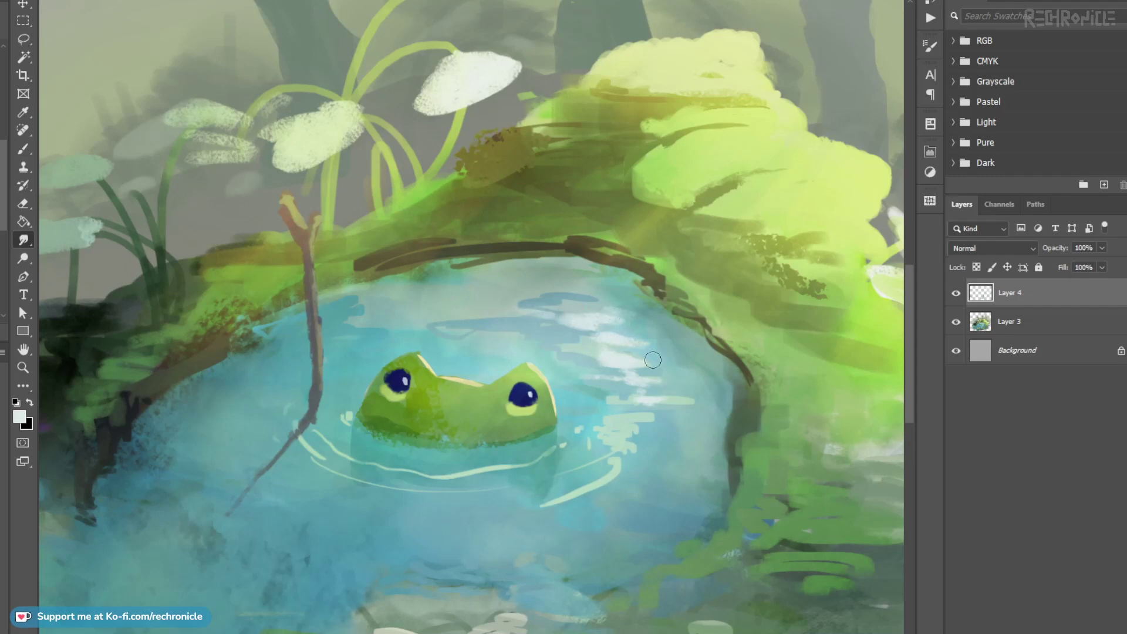
{"action": "key", "text": "z"}
{"action": "mouse_move", "coordinate": [670, 407]}
{"action": "left_mouse_down"}
{"action": "mouse_move", "coordinate": [628, 407]}
{"action": "mouse_move", "coordinate": [552, 332]}
{"action": "left_mouse_up"}
{"action": "key", "text": "b"}
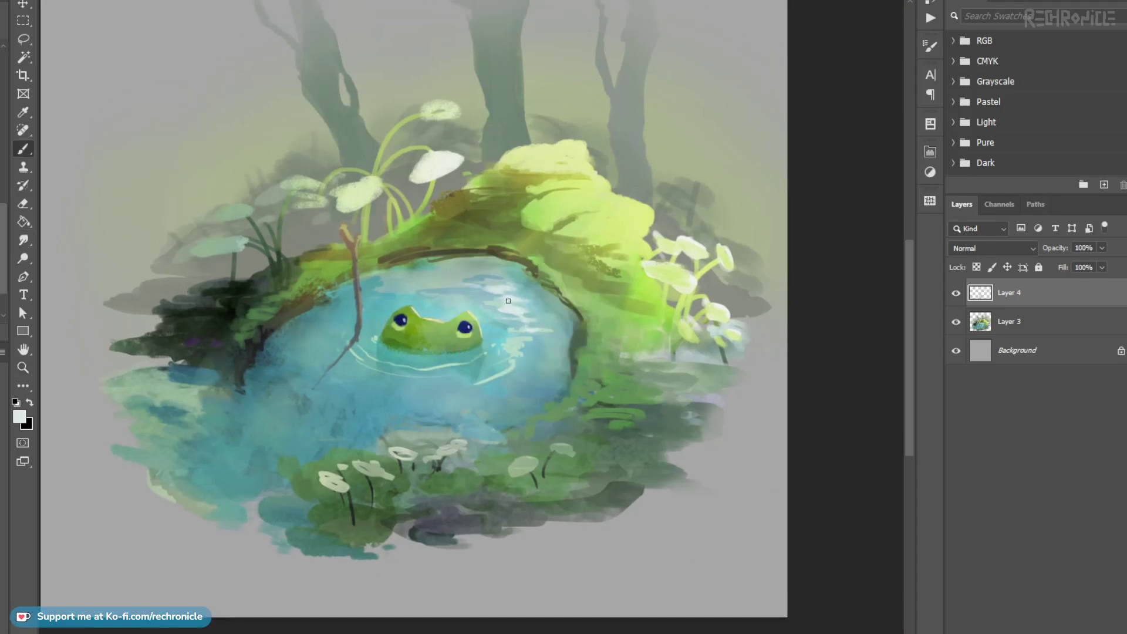
{"action": "left_click_drag", "start_coordinate": [518, 251], "coordinate": [534, 288]}
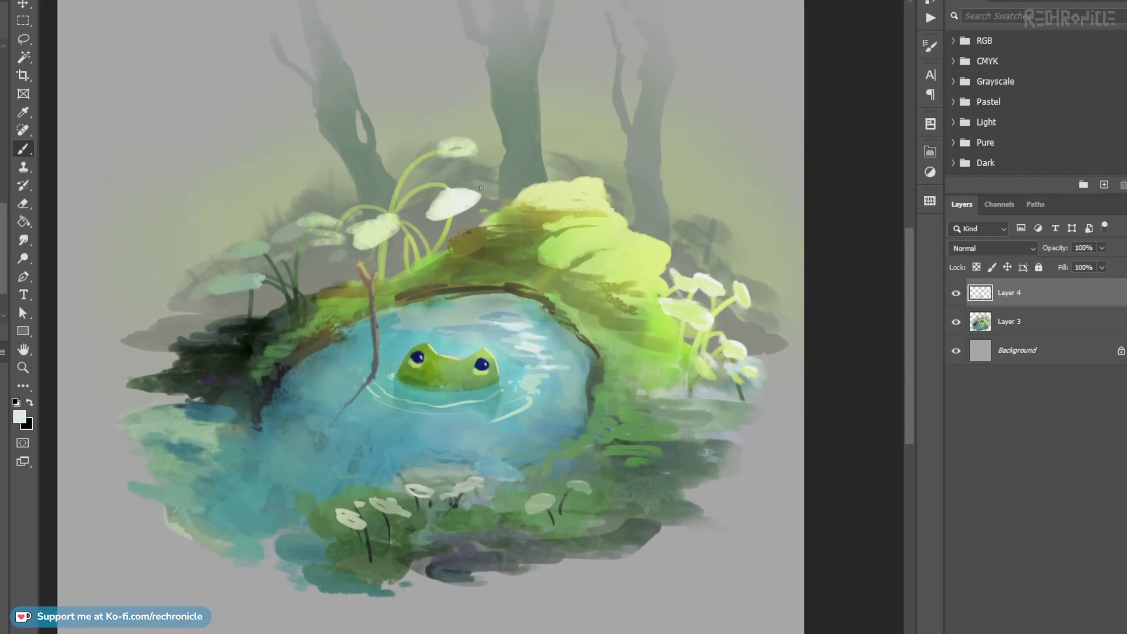
Step: Merge the water highlights into the painting, add a new layer and paint sampled brownish-olive touches on the mound
{"action": "key", "text": "ctrl+e"}
{"action": "key", "text": "ctrl+alt+shift+n"}
{"action": "left_click", "coordinate": [451, 283], "text": "ctrl"}
{"action": "left_click", "coordinate": [375, 299], "text": "alt"}
{"action": "mouse_move", "coordinate": [353, 313]}
{"action": "left_mouse_down"}
{"action": "mouse_move", "coordinate": [320, 328]}
{"action": "mouse_move", "coordinate": [358, 324]}
{"action": "left_mouse_up"}
{"action": "left_click_drag", "start_coordinate": [440, 308], "coordinate": [375, 357]}
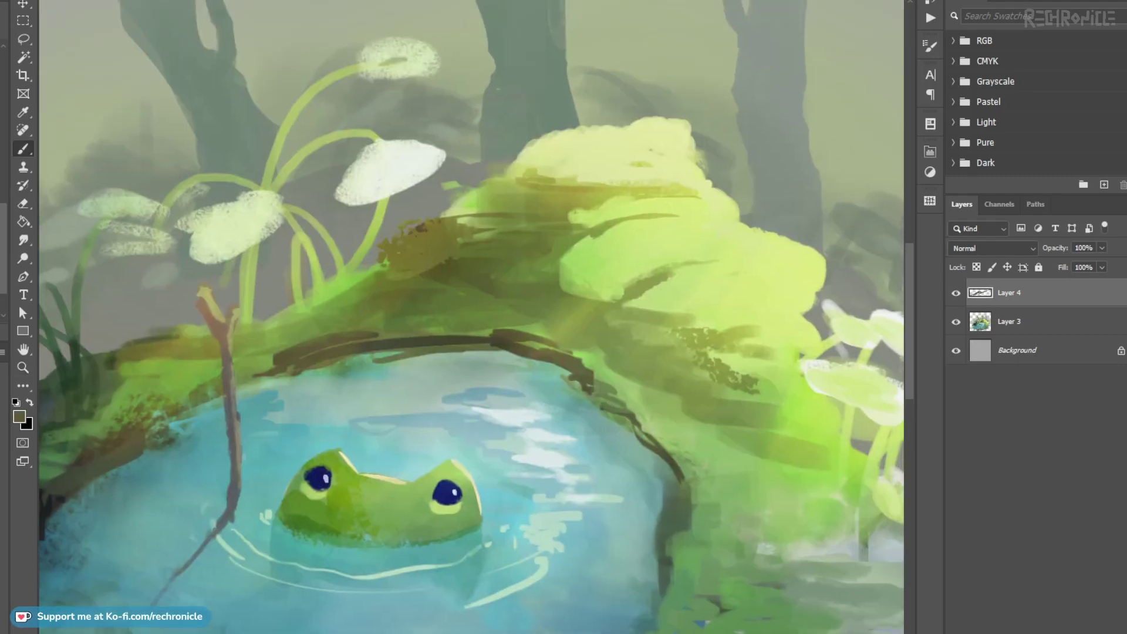
Step: Paint sampled light-green touches along the moss's lower edge and over the dark crease on the mound
{"action": "left_click", "coordinate": [574, 270], "text": "alt"}
{"action": "left_click_drag", "start_coordinate": [588, 292], "coordinate": [564, 292]}
{"action": "left_click", "coordinate": [644, 303], "text": "alt"}
{"action": "left_click_drag", "start_coordinate": [638, 309], "coordinate": [618, 316]}
{"action": "left_click", "coordinate": [671, 308], "text": "alt"}
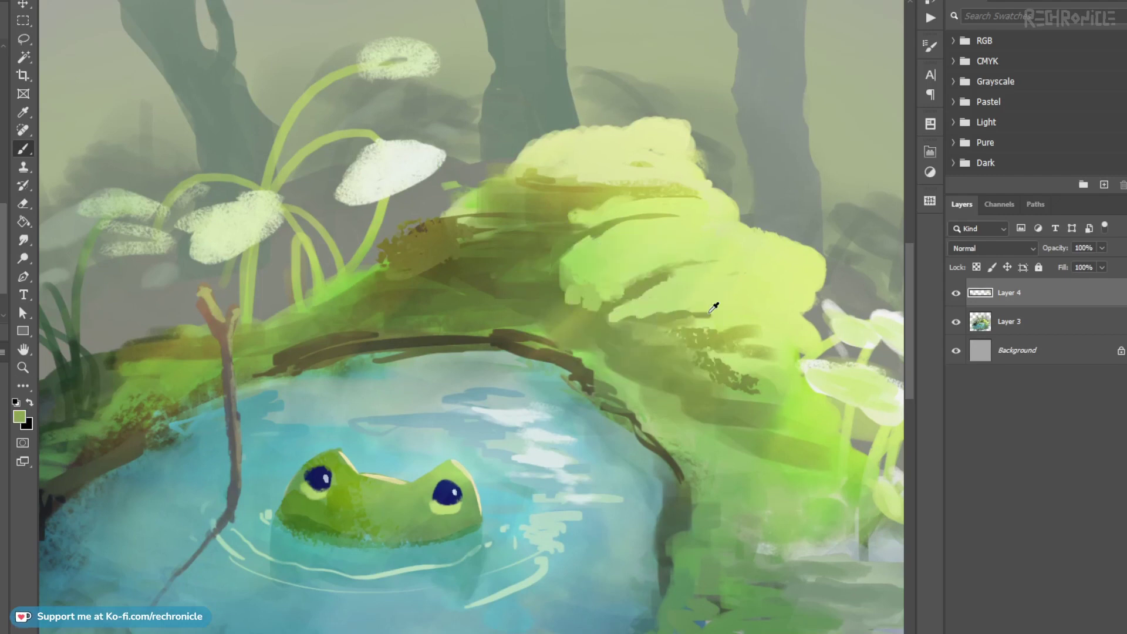
{"action": "left_click_drag", "start_coordinate": [692, 265], "coordinate": [631, 306]}
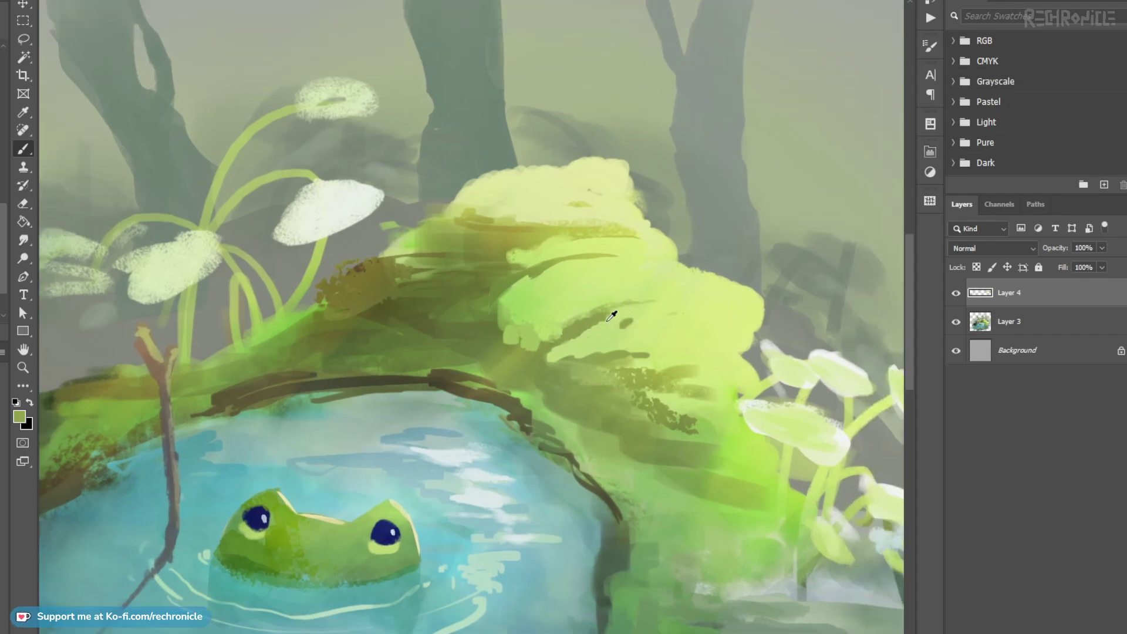
{"action": "left_click", "coordinate": [637, 320], "text": "alt"}
Step: Add a new layer in Multiply mode and brush soft blue shading over the mound's shadowed side
{"action": "key", "text": "ctrl+shift+alt+n"}
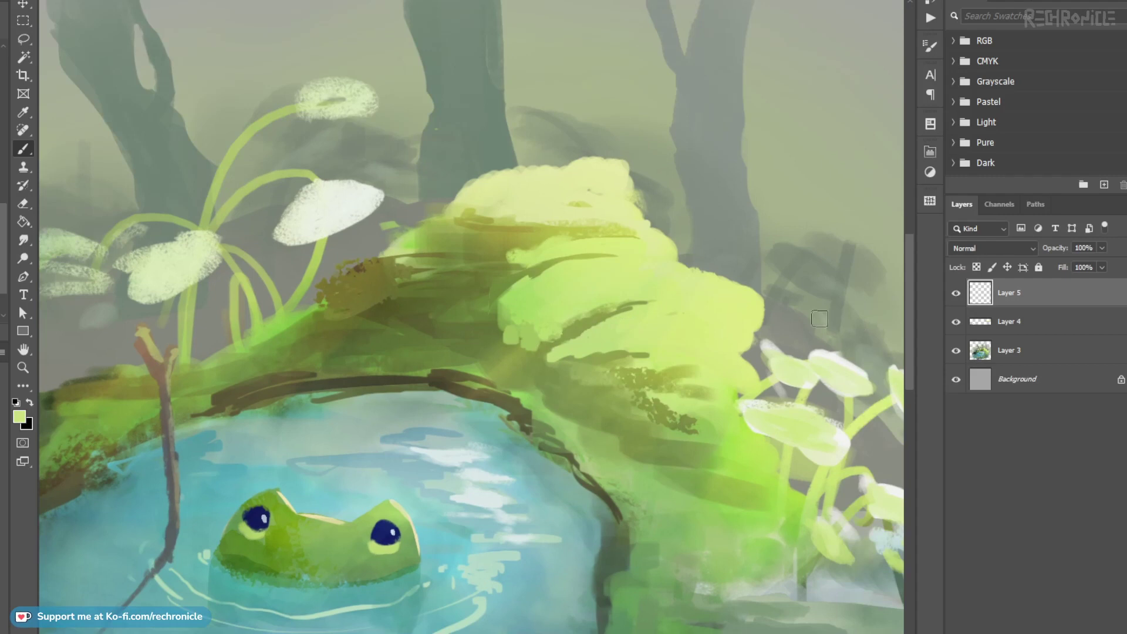
{"action": "mouse_move", "coordinate": [819, 319]}
{"action": "left_mouse_down"}
{"action": "mouse_move", "coordinate": [902, 370]}
{"action": "mouse_move", "coordinate": [882, 367]}
{"action": "mouse_move", "coordinate": [900, 346]}
{"action": "mouse_move", "coordinate": [844, 364]}
{"action": "mouse_move", "coordinate": [902, 358]}
{"action": "mouse_move", "coordinate": [830, 370]}
{"action": "left_mouse_up"}
{"action": "left_click_drag", "start_coordinate": [429, 334], "coordinate": [429, 279]}
{"action": "key", "text": "ctrl+z"}
{"action": "scroll", "coordinate": [972, 248], "scroll_direction": "down", "scroll_amount": 3}
{"action": "mouse_move", "coordinate": [413, 275]}
{"action": "left_mouse_down"}
{"action": "mouse_move", "coordinate": [430, 304]}
{"action": "mouse_move", "coordinate": [446, 277]}
{"action": "mouse_move", "coordinate": [435, 305]}
{"action": "mouse_move", "coordinate": [397, 305]}
{"action": "mouse_move", "coordinate": [417, 308]}
{"action": "mouse_move", "coordinate": [392, 290]}
{"action": "mouse_move", "coordinate": [378, 315]}
{"action": "mouse_move", "coordinate": [344, 327]}
{"action": "mouse_move", "coordinate": [439, 252]}
{"action": "mouse_move", "coordinate": [462, 279]}
{"action": "mouse_move", "coordinate": [450, 327]}
{"action": "mouse_move", "coordinate": [411, 339]}
{"action": "mouse_move", "coordinate": [515, 374]}
{"action": "mouse_move", "coordinate": [387, 346]}
{"action": "mouse_move", "coordinate": [596, 408]}
{"action": "mouse_move", "coordinate": [658, 489]}
{"action": "left_mouse_up"}
{"action": "key", "text": "ctrl+z"}
{"action": "left_click_drag", "start_coordinate": [663, 484], "coordinate": [592, 390]}
{"action": "left_click_drag", "start_coordinate": [491, 321], "coordinate": [636, 363]}
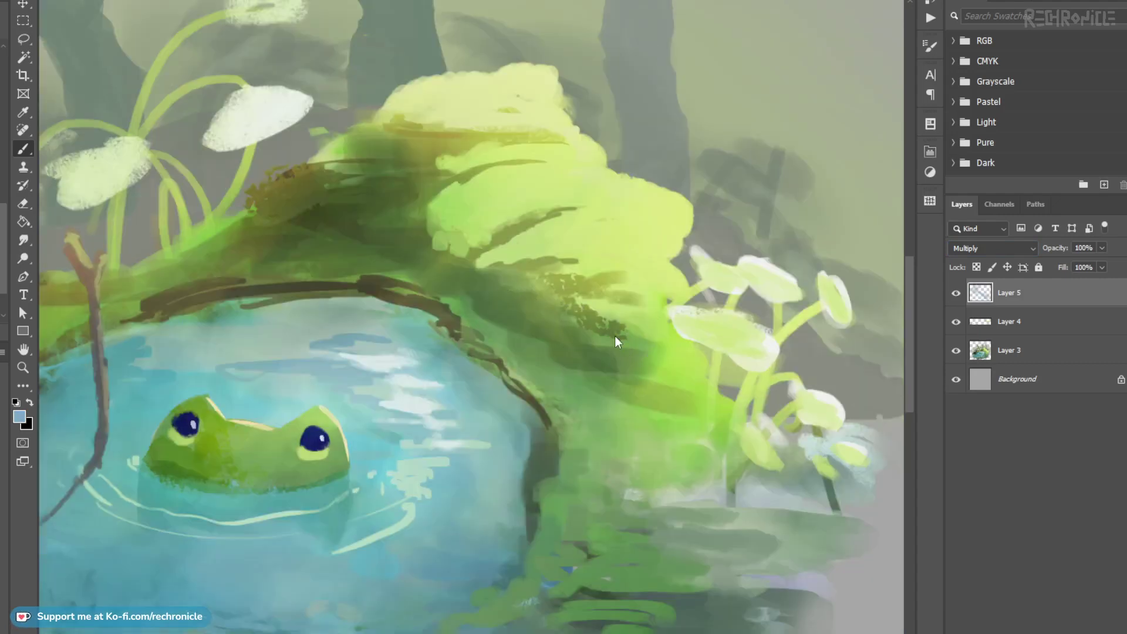
Step: Extend the Multiply shading along the grassy bank above the pond and toward the base of the background plants
{"action": "mouse_move", "coordinate": [534, 385]}
{"action": "left_mouse_down"}
{"action": "mouse_move", "coordinate": [254, 299]}
{"action": "mouse_move", "coordinate": [524, 399]}
{"action": "left_mouse_up"}
{"action": "mouse_move", "coordinate": [359, 291]}
{"action": "left_mouse_down"}
{"action": "mouse_move", "coordinate": [534, 316]}
{"action": "mouse_move", "coordinate": [408, 284]}
{"action": "left_mouse_up"}
{"action": "mouse_move", "coordinate": [449, 234]}
{"action": "left_mouse_down"}
{"action": "mouse_move", "coordinate": [464, 214]}
{"action": "mouse_move", "coordinate": [491, 224]}
{"action": "mouse_move", "coordinate": [534, 268]}
{"action": "left_mouse_up"}
{"action": "mouse_move", "coordinate": [405, 250]}
{"action": "left_mouse_down"}
{"action": "mouse_move", "coordinate": [436, 288]}
{"action": "mouse_move", "coordinate": [494, 318]}
{"action": "left_mouse_up"}
{"action": "left_click_drag", "start_coordinate": [376, 348], "coordinate": [289, 391]}
{"action": "mouse_move", "coordinate": [455, 352]}
{"action": "left_mouse_down"}
{"action": "mouse_move", "coordinate": [499, 305]}
{"action": "mouse_move", "coordinate": [424, 359]}
{"action": "left_mouse_up"}
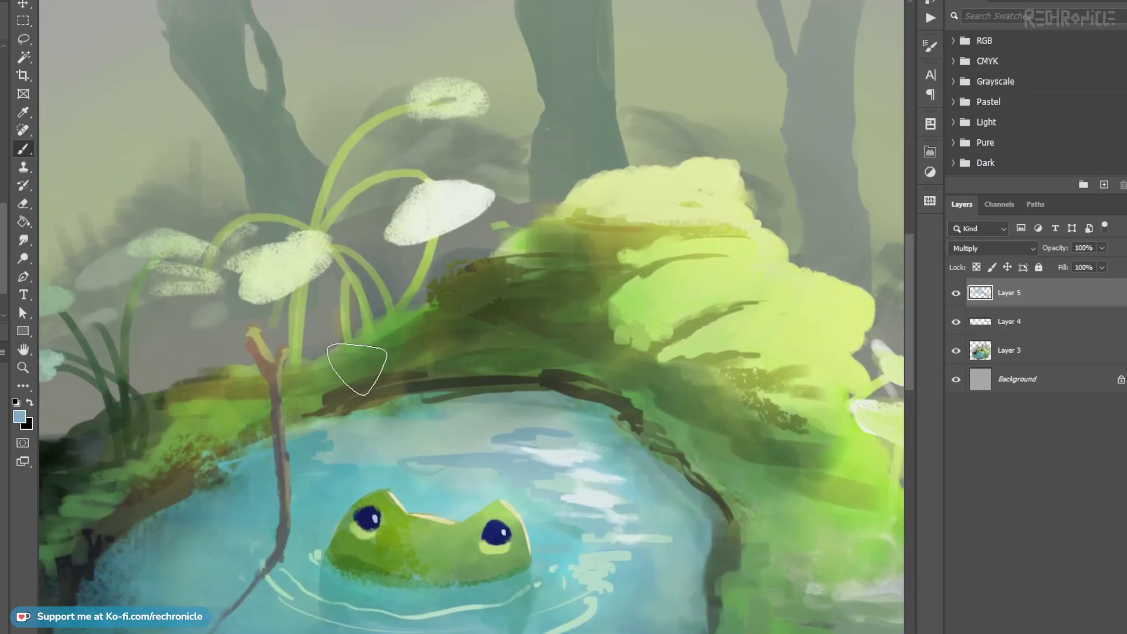
Step: Merge the Multiply shading and the moss touches into the painting layer and add a new empty layer
{"action": "key", "text": "ctrl+e"}
{"action": "key", "text": "ctrl+shift+z"}
{"action": "left_click", "coordinate": [975, 352], "text": "shift"}
{"action": "key", "text": "ctrl+e"}
{"action": "left_click_drag", "start_coordinate": [500, 280], "coordinate": [490, 301]}
{"action": "key", "text": "ctrl+shift+alt+n"}
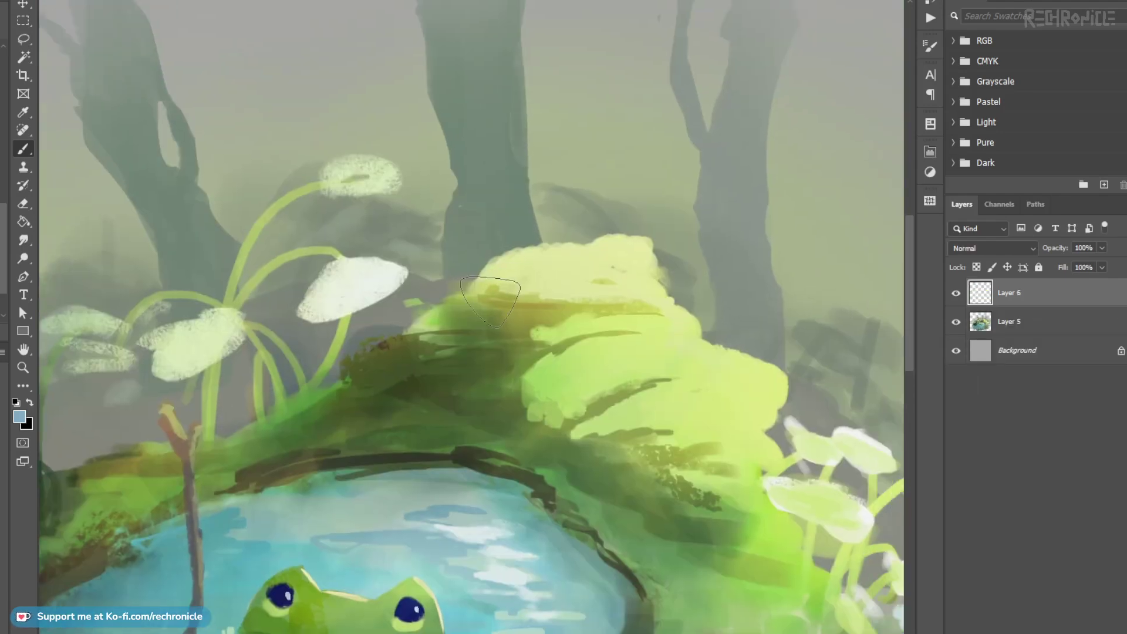
Step: Define the lower edge of the mound's crest with sampled pale yellow and olive-green strokes
{"action": "left_click_drag", "start_coordinate": [503, 327], "coordinate": [535, 331]}
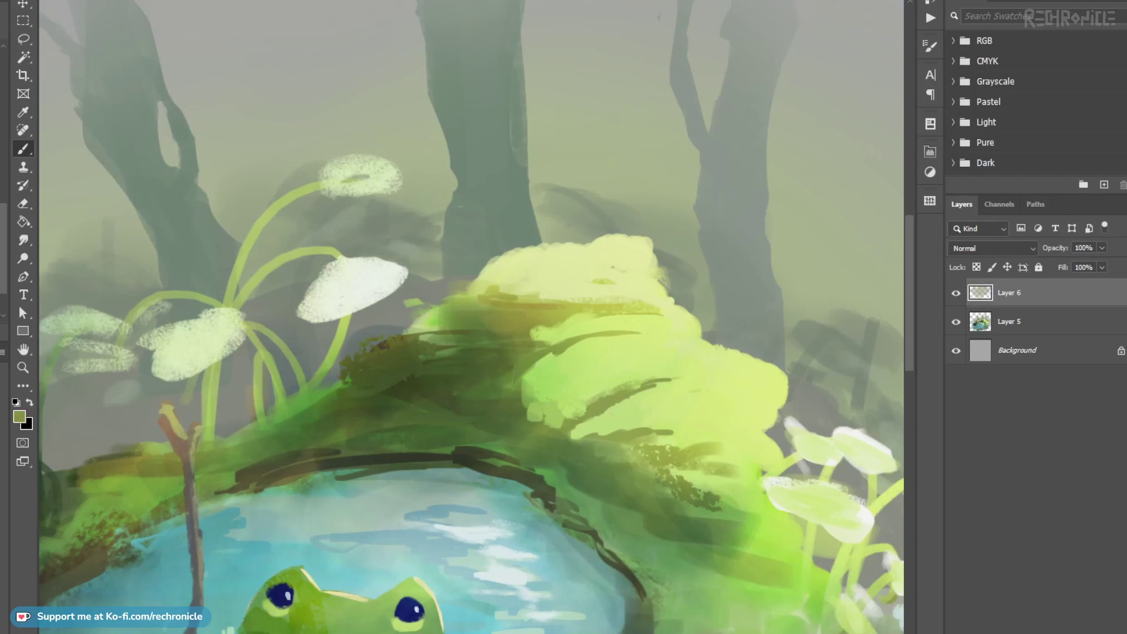
{"action": "left_click", "coordinate": [508, 267], "text": "alt"}
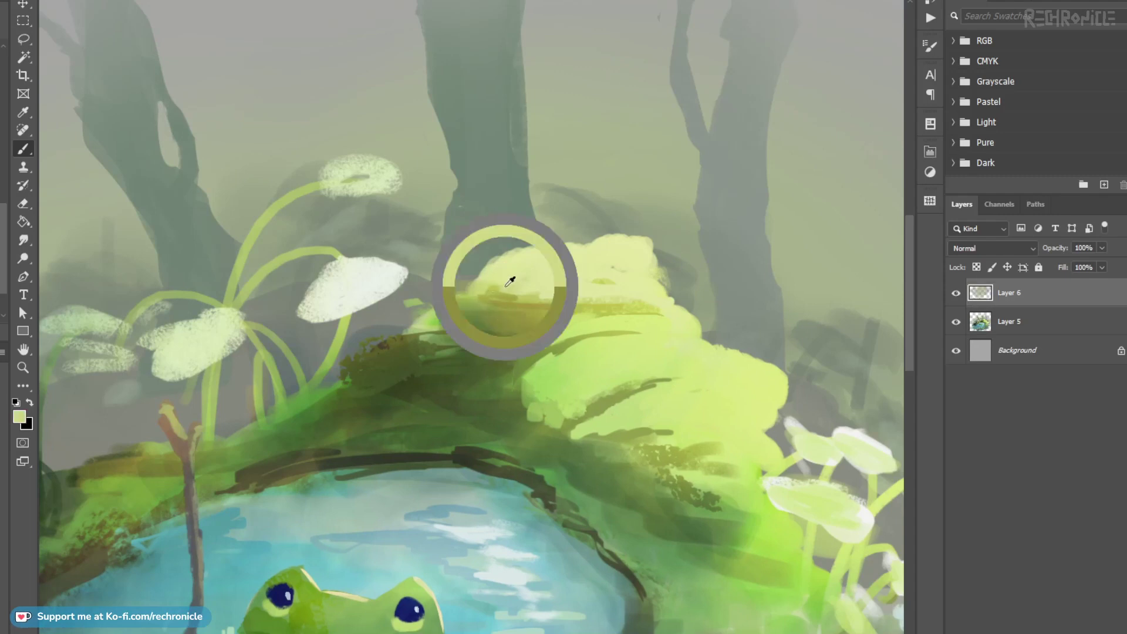
{"action": "left_click_drag", "start_coordinate": [479, 297], "coordinate": [516, 298]}
{"action": "left_click", "coordinate": [465, 302], "text": "alt"}
{"action": "left_click_drag", "start_coordinate": [434, 323], "coordinate": [442, 323]}
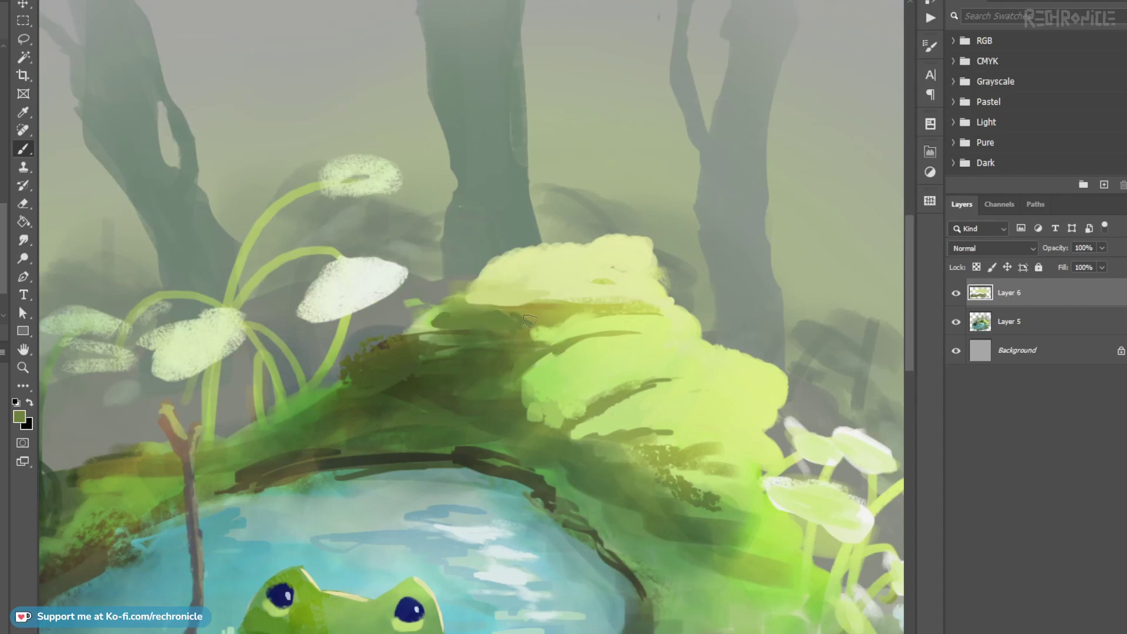
Step: Lasso a pointed shadow shape beneath the mound's crest and paint it a flat olive green
{"action": "key", "text": "l"}
{"action": "mouse_move", "coordinate": [450, 324]}
{"action": "left_mouse_down"}
{"action": "mouse_move", "coordinate": [522, 338]}
{"action": "mouse_move", "coordinate": [573, 314]}
{"action": "mouse_move", "coordinate": [447, 312]}
{"action": "mouse_move", "coordinate": [426, 323]}
{"action": "mouse_move", "coordinate": [557, 305]}
{"action": "left_mouse_up"}
{"action": "key", "text": "b"}
{"action": "left_click", "coordinate": [477, 329], "text": "alt"}
{"action": "key", "text": "bracketright"}
{"action": "key", "text": "bracketright"}
{"action": "key", "text": "bracketright"}
{"action": "key", "text": "bracketright"}
{"action": "key", "text": "bracketright"}
{"action": "key", "text": "ctrl+d"}
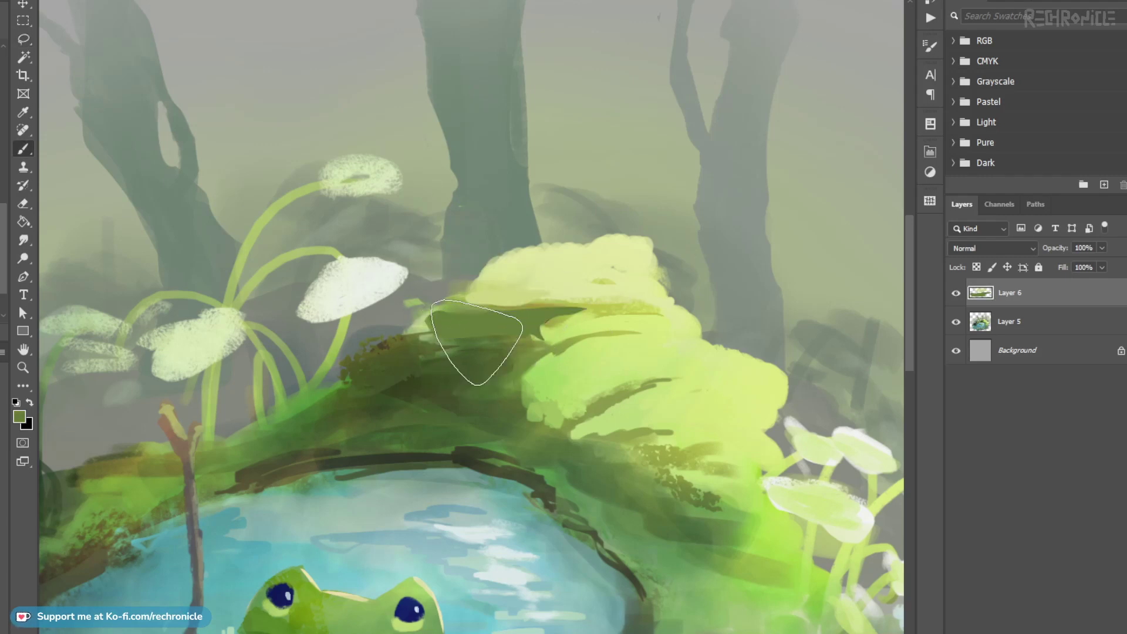
Step: Lasso the mound's shaded slope above the bank and paint it a sampled dark green
{"action": "key", "text": "l"}
{"action": "left_click_drag", "start_coordinate": [437, 339], "coordinate": [396, 343]}
{"action": "mouse_move", "coordinate": [308, 412]}
{"action": "left_mouse_down"}
{"action": "mouse_move", "coordinate": [437, 399]}
{"action": "mouse_move", "coordinate": [458, 342]}
{"action": "mouse_move", "coordinate": [327, 403]}
{"action": "left_mouse_up"}
{"action": "key", "text": "b"}
{"action": "left_click", "coordinate": [412, 386], "text": "alt"}
{"action": "key", "text": "ctrl+d"}
Step: Lasso further shadow shapes beside and beneath the bright moss and fill them with dark olive green
{"action": "key", "text": "l"}
{"action": "mouse_move", "coordinate": [531, 374]}
{"action": "left_mouse_down"}
{"action": "mouse_move", "coordinate": [503, 371]}
{"action": "mouse_move", "coordinate": [525, 358]}
{"action": "left_mouse_up"}
{"action": "key", "text": "l"}
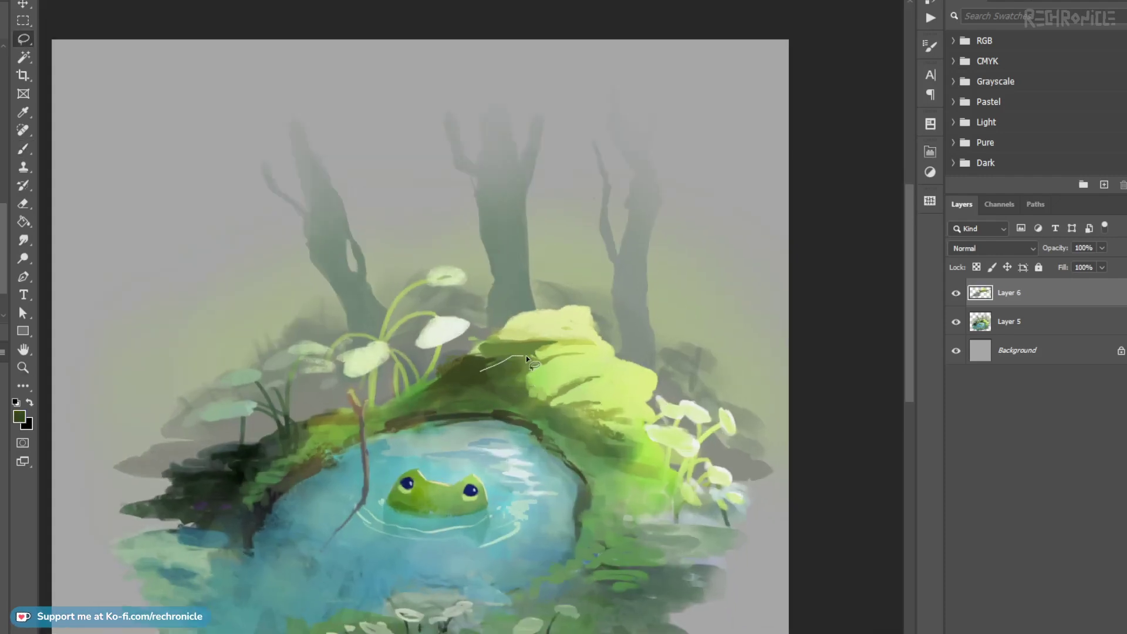
{"action": "mouse_move", "coordinate": [574, 387]}
{"action": "left_mouse_down"}
{"action": "mouse_move", "coordinate": [541, 407]}
{"action": "mouse_move", "coordinate": [456, 375]}
{"action": "mouse_move", "coordinate": [555, 398]}
{"action": "mouse_move", "coordinate": [535, 408]}
{"action": "mouse_move", "coordinate": [573, 419]}
{"action": "mouse_move", "coordinate": [539, 418]}
{"action": "mouse_move", "coordinate": [578, 407]}
{"action": "mouse_move", "coordinate": [525, 406]}
{"action": "left_mouse_up"}
{"action": "key", "text": "b"}
{"action": "key", "text": "ctrl+d"}
{"action": "key", "text": "l"}
{"action": "key", "text": "b"}
{"action": "key", "text": "ctrl+d"}
{"action": "key", "text": "l"}
{"action": "key", "text": "alt+BackSpace"}
{"action": "key", "text": "b"}
{"action": "key", "text": "ctrl+d"}
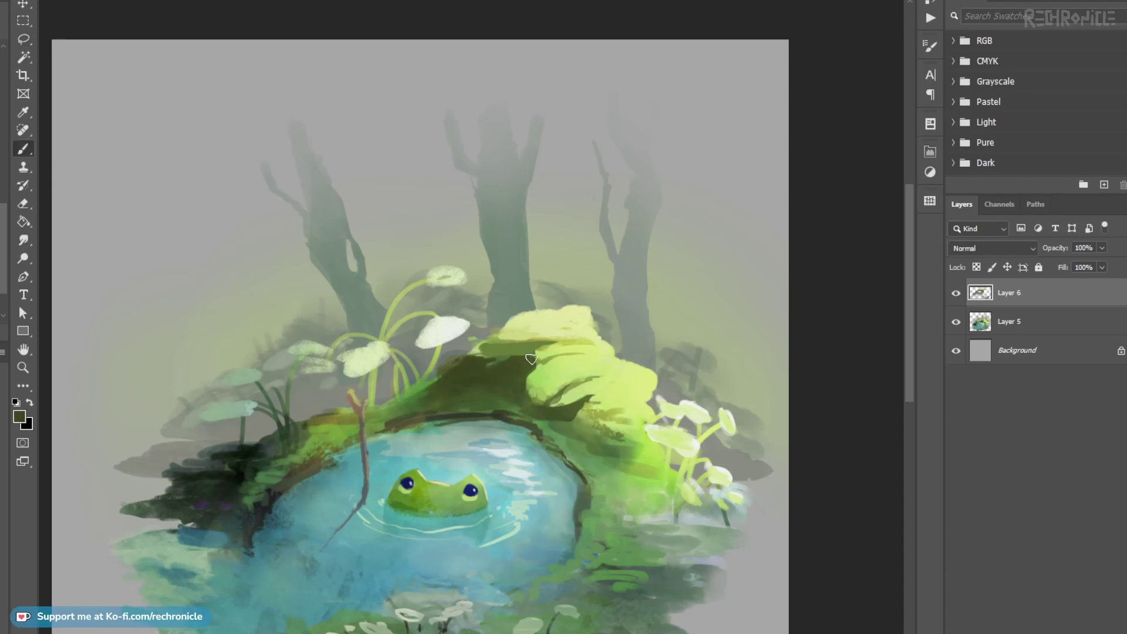
Step: Paint sampled yellow-green and olive strokes over the moss's lower folds, overlapping the dark shadow shape
{"action": "scroll", "coordinate": [628, 417], "scroll_direction": "up", "scroll_amount": 5}
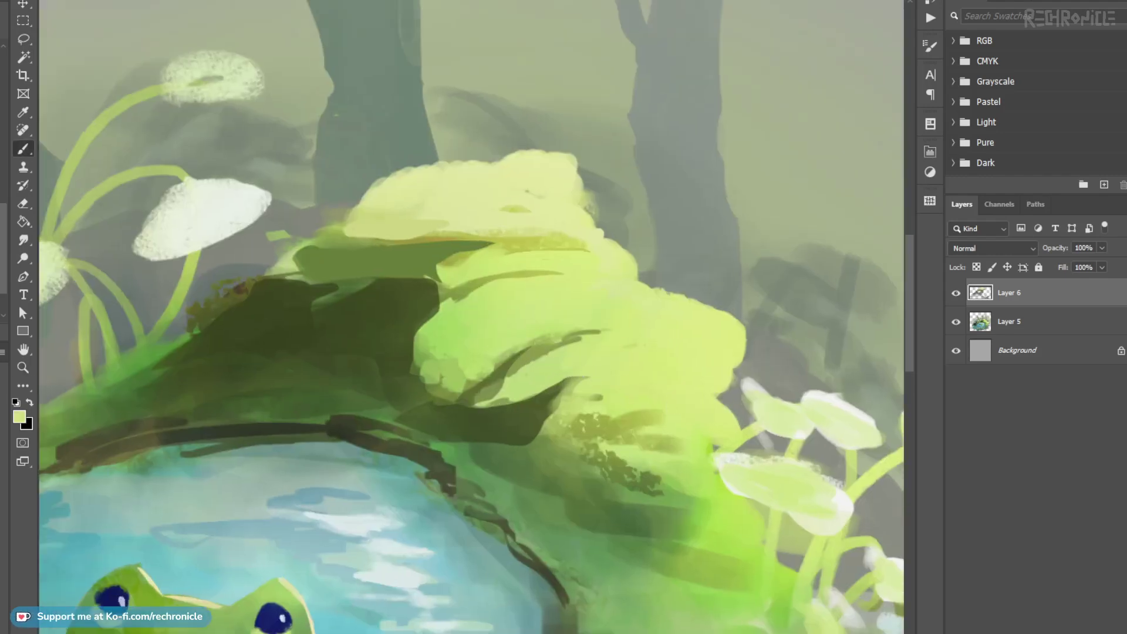
{"action": "left_click", "coordinate": [616, 388], "text": "alt"}
{"action": "left_click_drag", "start_coordinate": [593, 379], "coordinate": [524, 448]}
{"action": "left_click_drag", "start_coordinate": [576, 418], "coordinate": [517, 453]}
{"action": "left_click", "coordinate": [518, 365], "text": "alt"}
{"action": "left_click_drag", "start_coordinate": [527, 355], "coordinate": [468, 400]}
{"action": "mouse_move", "coordinate": [484, 375]}
{"action": "left_mouse_down"}
{"action": "mouse_move", "coordinate": [547, 343]}
{"action": "mouse_move", "coordinate": [475, 400]}
{"action": "left_mouse_up"}
{"action": "left_click", "coordinate": [520, 385], "text": "alt"}
{"action": "left_click_drag", "start_coordinate": [479, 389], "coordinate": [535, 364]}
Step: Break up the moss's shadow edge with light-green dabs and pale yellow strokes beneath the crest
{"action": "mouse_move", "coordinate": [437, 328]}
{"action": "left_mouse_down"}
{"action": "mouse_move", "coordinate": [376, 339]}
{"action": "mouse_move", "coordinate": [412, 321]}
{"action": "left_mouse_up"}
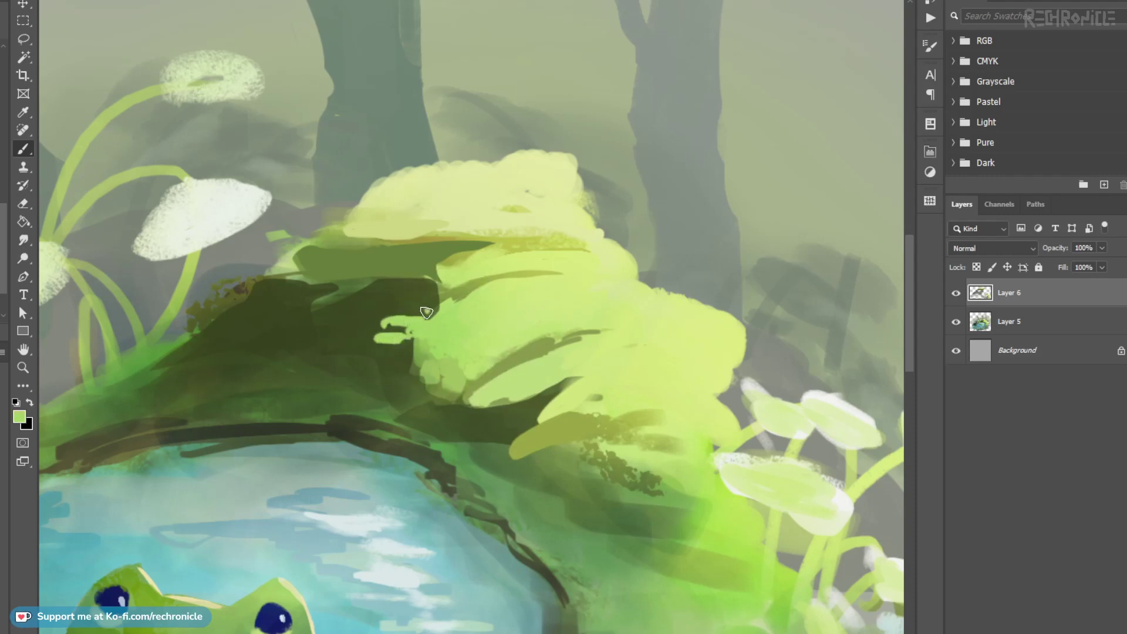
{"action": "left_click_drag", "start_coordinate": [496, 269], "coordinate": [536, 306]}
{"action": "left_click", "coordinate": [495, 306], "text": "alt"}
{"action": "mouse_move", "coordinate": [464, 313]}
{"action": "left_mouse_down"}
{"action": "mouse_move", "coordinate": [516, 288]}
{"action": "mouse_move", "coordinate": [477, 303]}
{"action": "left_mouse_up"}
{"action": "left_click", "coordinate": [403, 307], "text": "alt"}
{"action": "left_click_drag", "start_coordinate": [391, 318], "coordinate": [502, 283]}
{"action": "mouse_move", "coordinate": [483, 276]}
{"action": "left_mouse_down"}
{"action": "mouse_move", "coordinate": [524, 324]}
{"action": "mouse_move", "coordinate": [509, 330]}
{"action": "mouse_move", "coordinate": [587, 324]}
{"action": "left_mouse_up"}
{"action": "left_click", "coordinate": [463, 297], "text": "alt"}
{"action": "left_click", "coordinate": [554, 308], "text": "alt"}
{"action": "left_click_drag", "start_coordinate": [510, 327], "coordinate": [546, 330]}
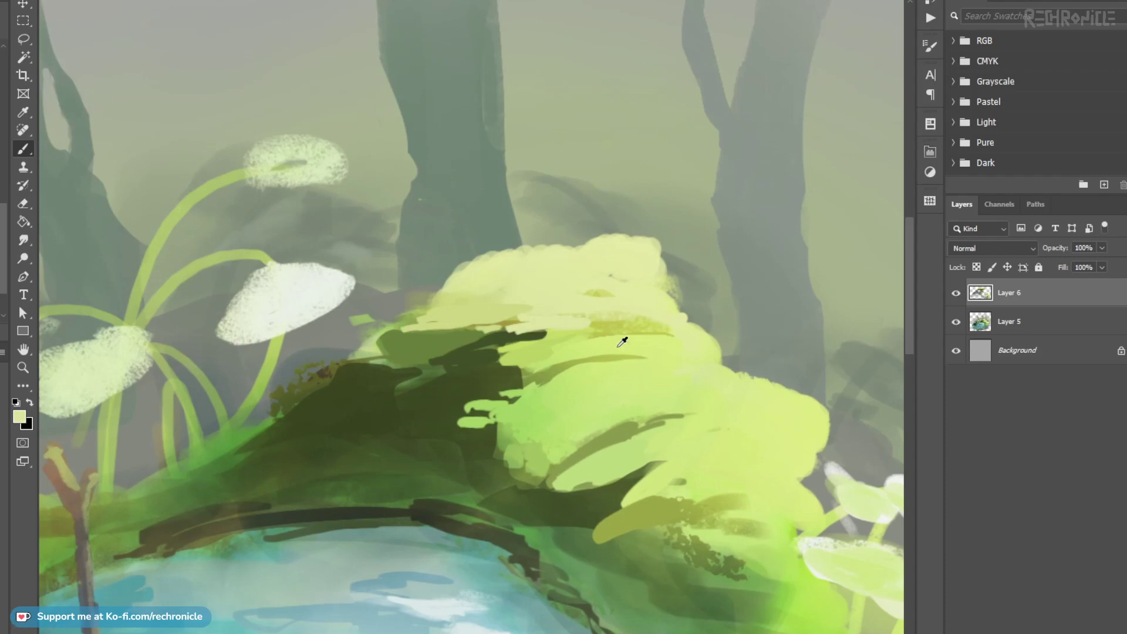
Step: Paint sampled light greens over the moss's creases and add short pale strokes below its lower lobe
{"action": "left_click", "coordinate": [573, 383], "text": "alt"}
{"action": "left_click", "coordinate": [572, 411], "text": "alt"}
{"action": "mouse_move", "coordinate": [584, 381]}
{"action": "left_mouse_down"}
{"action": "mouse_move", "coordinate": [646, 359]}
{"action": "mouse_move", "coordinate": [654, 369]}
{"action": "left_mouse_up"}
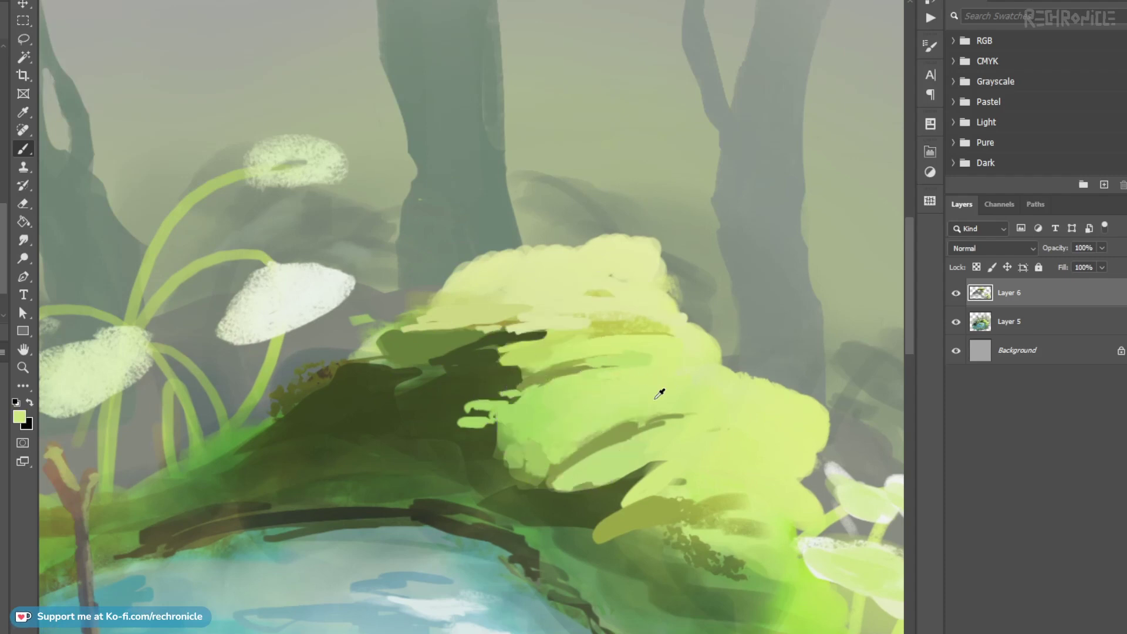
{"action": "left_click", "coordinate": [616, 438], "text": "alt"}
{"action": "mouse_move", "coordinate": [643, 427]}
{"action": "left_mouse_down"}
{"action": "mouse_move", "coordinate": [702, 428]}
{"action": "mouse_move", "coordinate": [684, 421]}
{"action": "left_mouse_up"}
{"action": "left_click", "coordinate": [689, 433], "text": "alt"}
{"action": "left_click_drag", "start_coordinate": [635, 435], "coordinate": [651, 432]}
{"action": "left_click", "coordinate": [589, 477], "text": "alt"}
{"action": "mouse_move", "coordinate": [604, 485]}
{"action": "left_mouse_down"}
{"action": "mouse_move", "coordinate": [573, 489]}
{"action": "mouse_move", "coordinate": [577, 499]}
{"action": "left_mouse_up"}
Step: Dab sampled bright and dark greens along the moss's ragged edge against the shaded slope
{"action": "left_click", "coordinate": [494, 446], "text": "alt"}
{"action": "left_click_drag", "start_coordinate": [492, 449], "coordinate": [433, 453]}
{"action": "left_click", "coordinate": [532, 457], "text": "alt"}
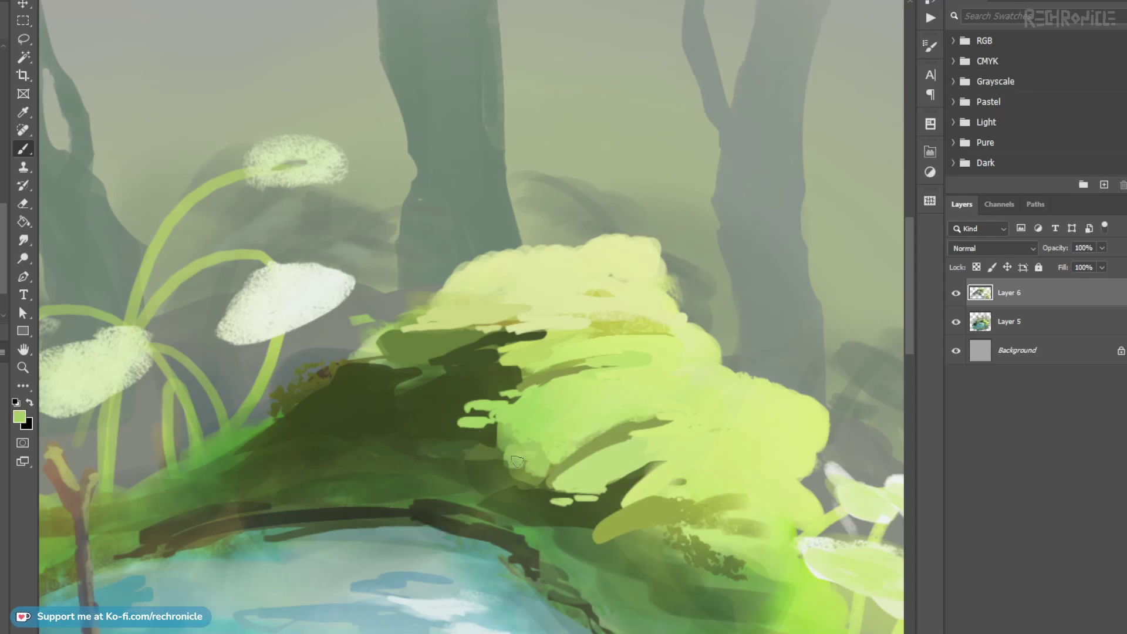
{"action": "left_click_drag", "start_coordinate": [520, 456], "coordinate": [493, 468]}
{"action": "left_click", "coordinate": [493, 428], "text": "alt"}
{"action": "left_click", "coordinate": [465, 465], "text": "alt"}
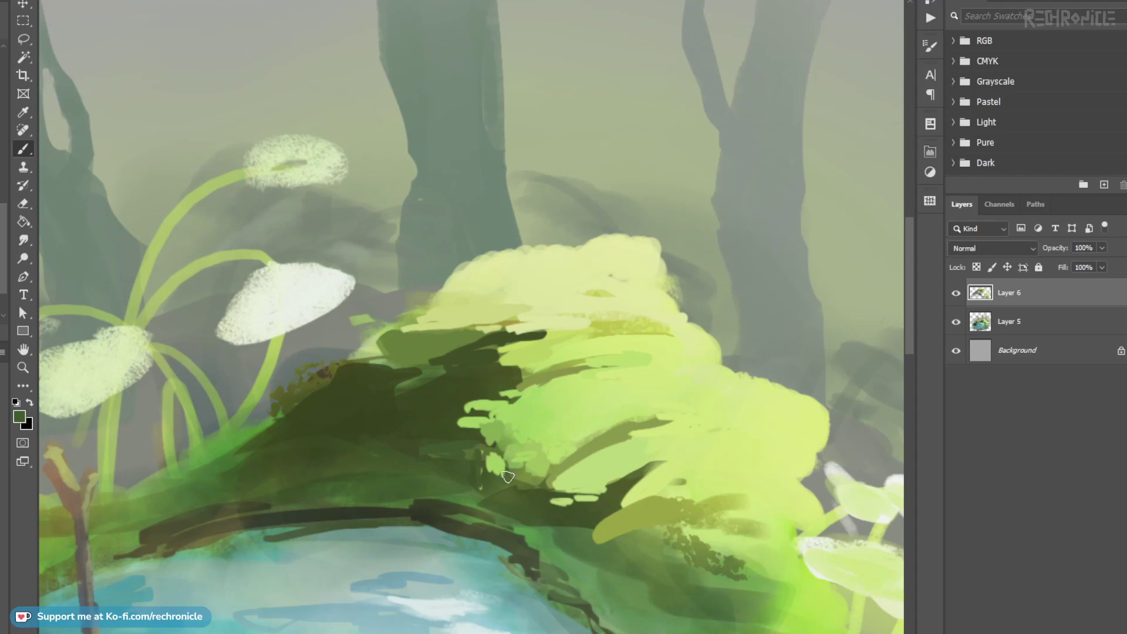
Step: Paint muted green strokes below the moss and cover the dark speckled texture there with sampled olive greens
{"action": "left_click_drag", "start_coordinate": [492, 475], "coordinate": [368, 381]}
{"action": "left_click", "coordinate": [468, 458], "text": "alt"}
{"action": "mouse_move", "coordinate": [517, 442]}
{"action": "left_mouse_down"}
{"action": "mouse_move", "coordinate": [470, 447]}
{"action": "mouse_move", "coordinate": [525, 435]}
{"action": "left_mouse_up"}
{"action": "left_click", "coordinate": [561, 453], "text": "alt"}
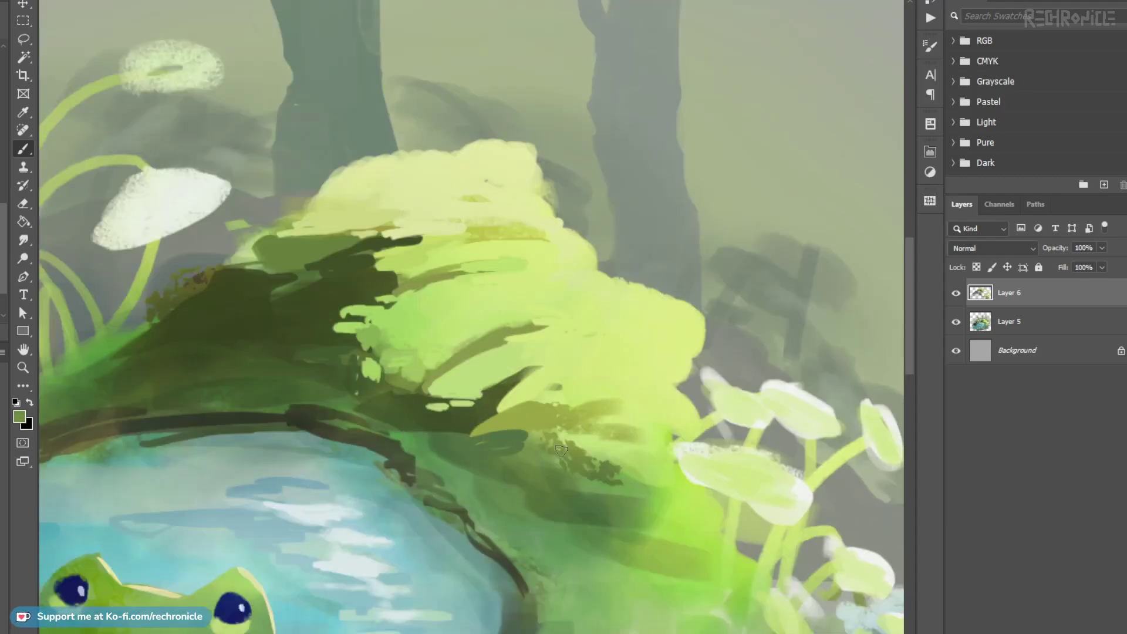
{"action": "left_click", "coordinate": [591, 468], "text": "alt"}
{"action": "left_click", "coordinate": [597, 486], "text": "alt"}
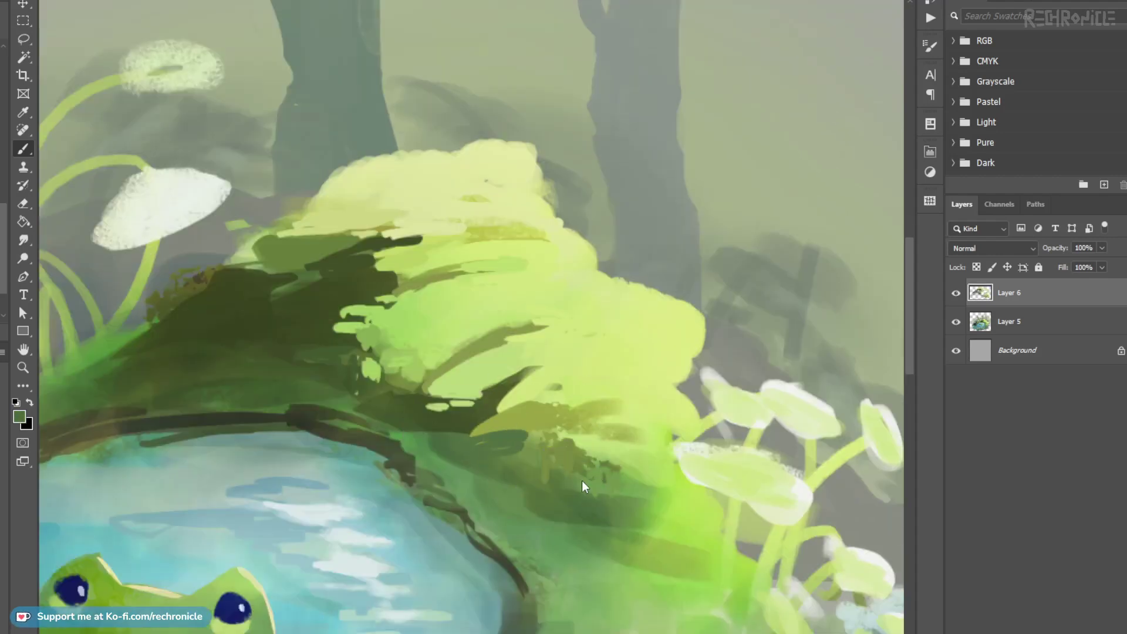
{"action": "left_click_drag", "start_coordinate": [571, 482], "coordinate": [626, 490]}
{"action": "key", "text": "ctrl+minus"}
Step: Paint a thin pale-teal waterline along the pond's upper, right and left banks
{"action": "left_click", "coordinate": [478, 471], "text": "alt"}
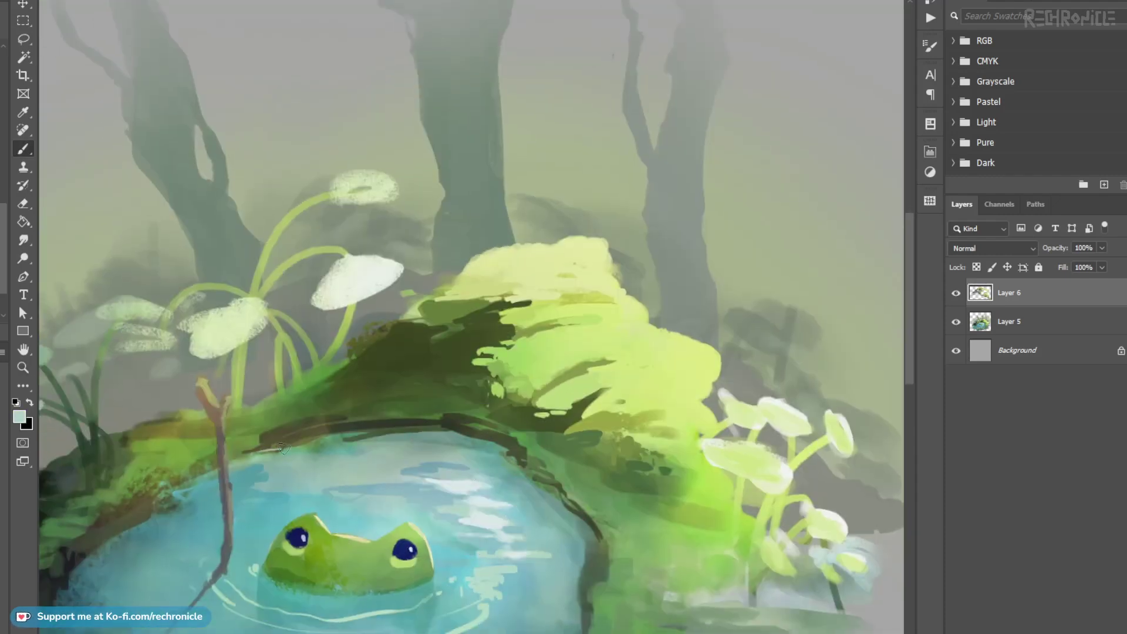
{"action": "mouse_move", "coordinate": [383, 431]}
{"action": "left_mouse_down"}
{"action": "mouse_move", "coordinate": [429, 421]}
{"action": "mouse_move", "coordinate": [478, 438]}
{"action": "left_mouse_up"}
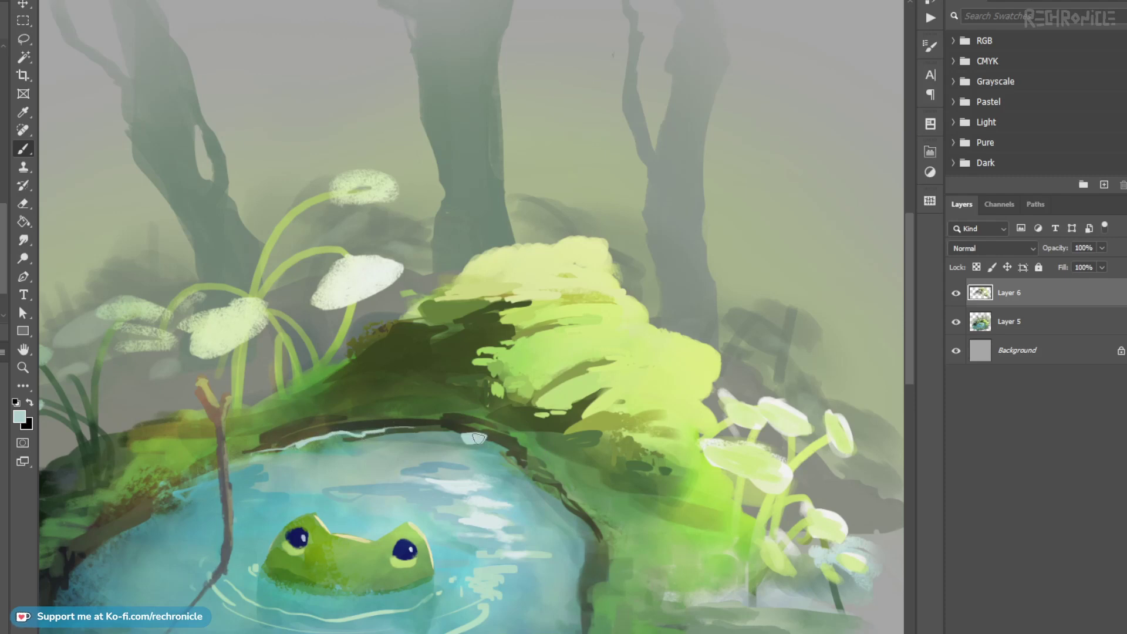
{"action": "key", "text": "ctrl+z"}
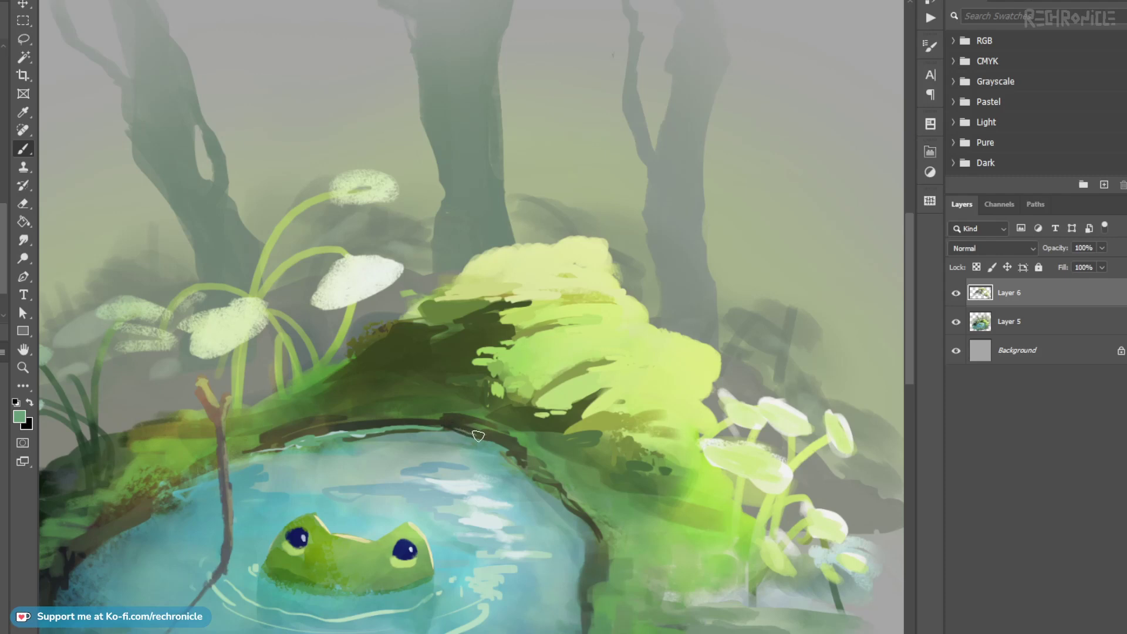
{"action": "left_click_drag", "start_coordinate": [523, 465], "coordinate": [546, 481]}
{"action": "left_click_drag", "start_coordinate": [545, 481], "coordinate": [516, 404]}
{"action": "mouse_move", "coordinate": [515, 404]}
{"action": "left_mouse_down"}
{"action": "mouse_move", "coordinate": [566, 461]}
{"action": "mouse_move", "coordinate": [562, 515]}
{"action": "left_mouse_up"}
{"action": "mouse_move", "coordinate": [539, 541]}
{"action": "left_mouse_down"}
{"action": "mouse_move", "coordinate": [558, 416]}
{"action": "mouse_move", "coordinate": [578, 440]}
{"action": "mouse_move", "coordinate": [527, 491]}
{"action": "left_mouse_up"}
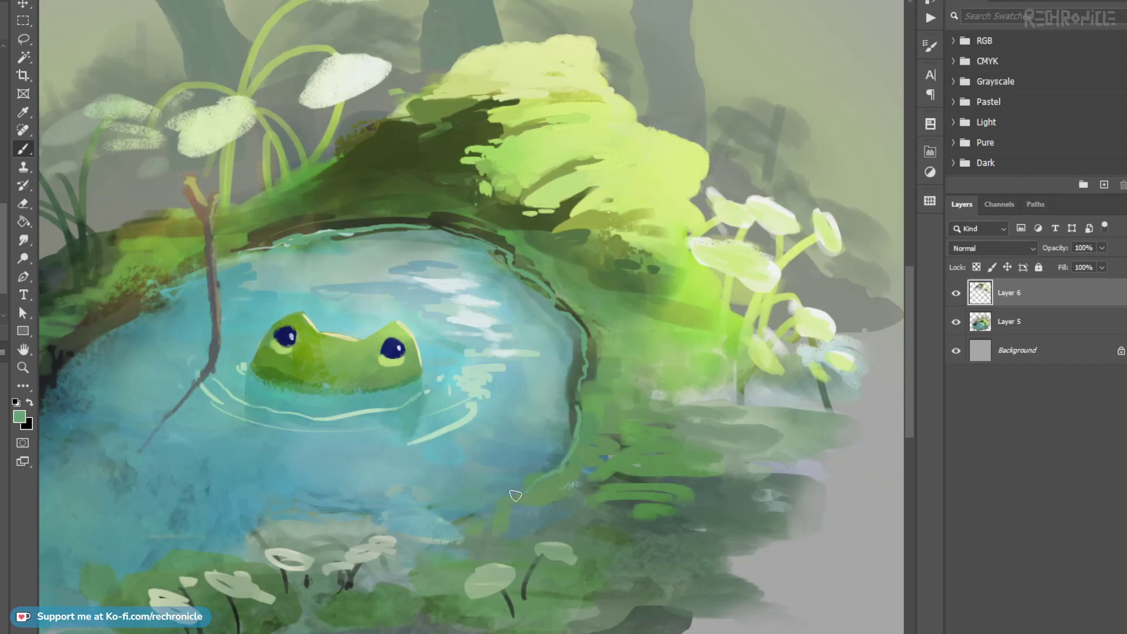
{"action": "left_click_drag", "start_coordinate": [442, 453], "coordinate": [643, 433]}
{"action": "mouse_move", "coordinate": [356, 288]}
{"action": "left_mouse_down"}
{"action": "mouse_move", "coordinate": [317, 302]}
{"action": "mouse_move", "coordinate": [262, 351]}
{"action": "mouse_move", "coordinate": [219, 433]}
{"action": "left_mouse_up"}
{"action": "scroll", "coordinate": [352, 288], "scroll_direction": "up", "scroll_amount": 1}
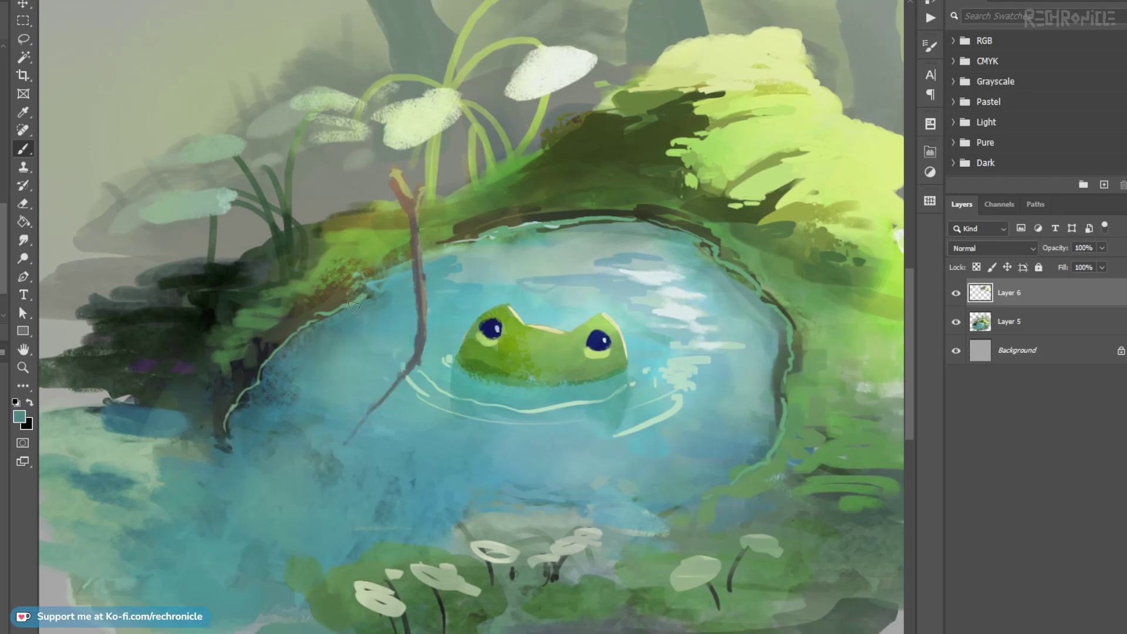
Step: Darken the water beside the pond's left bank with sampled tones and soften the touches with the Smudge tool
{"action": "left_click", "coordinate": [281, 330], "text": "alt"}
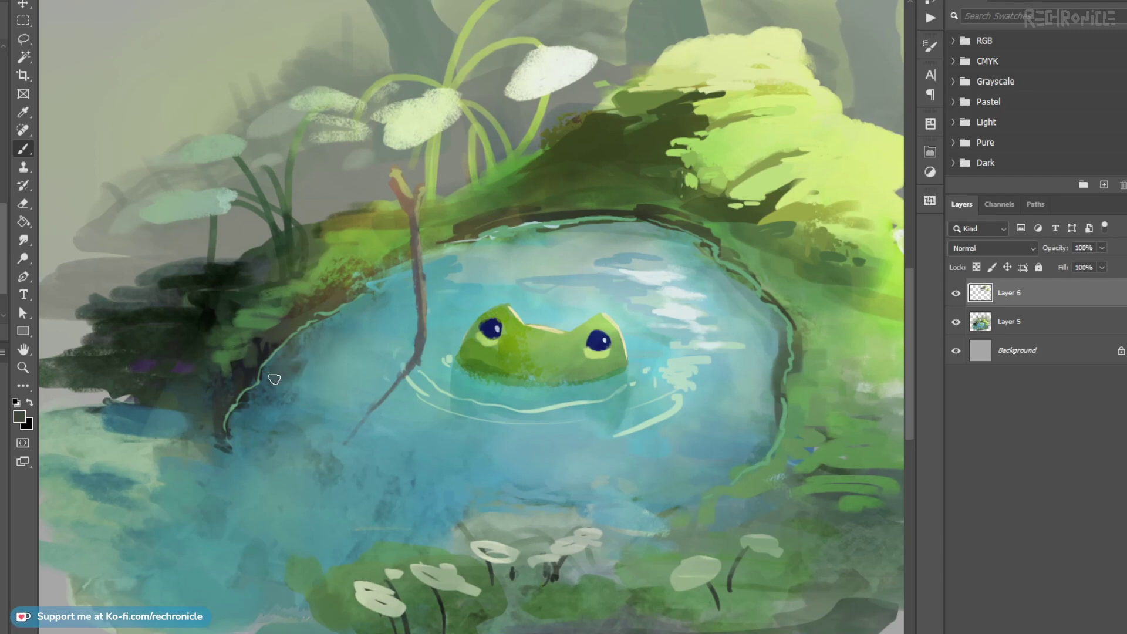
{"action": "left_click", "coordinate": [257, 391], "text": "alt"}
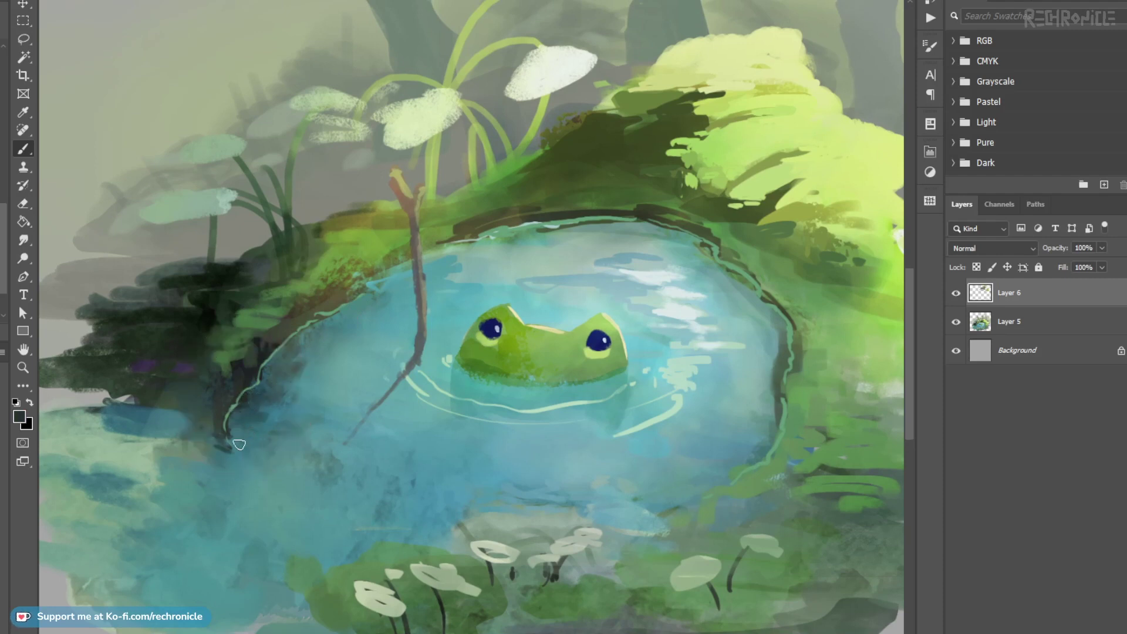
{"action": "left_click_drag", "start_coordinate": [311, 345], "coordinate": [289, 367]}
{"action": "mouse_move", "coordinate": [336, 318]}
{"action": "left_mouse_down"}
{"action": "mouse_move", "coordinate": [374, 298]}
{"action": "mouse_move", "coordinate": [337, 328]}
{"action": "left_mouse_up"}
{"action": "left_click", "coordinate": [343, 330], "text": "alt"}
{"action": "key", "text": "r"}
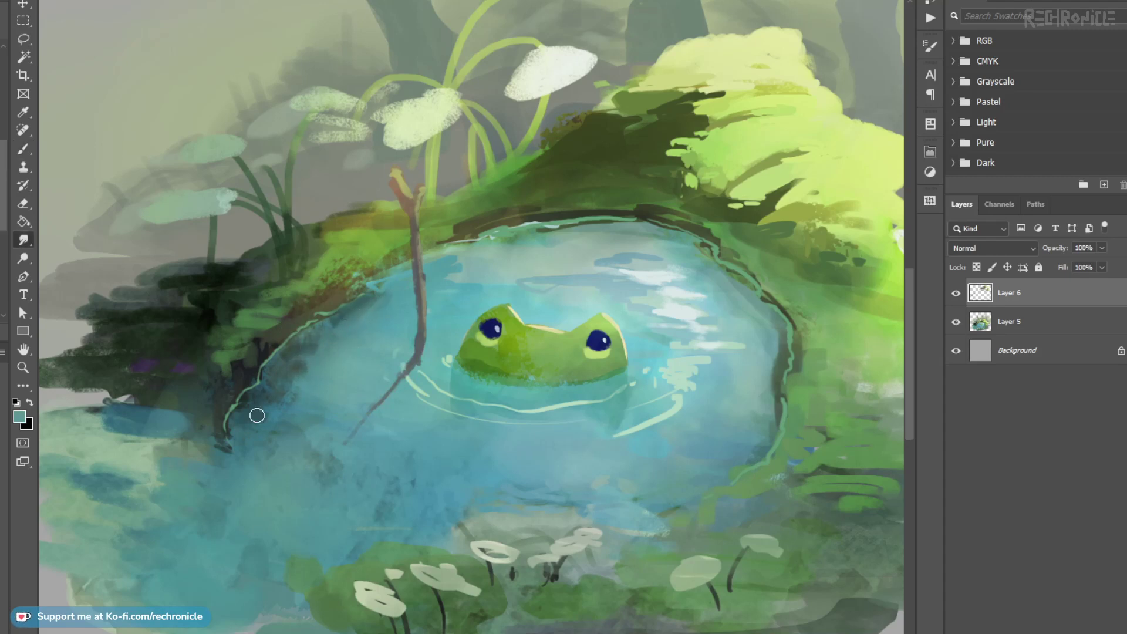
{"action": "scroll", "coordinate": [297, 424], "scroll_direction": "down", "scroll_amount": 2}
{"action": "key", "text": "b"}
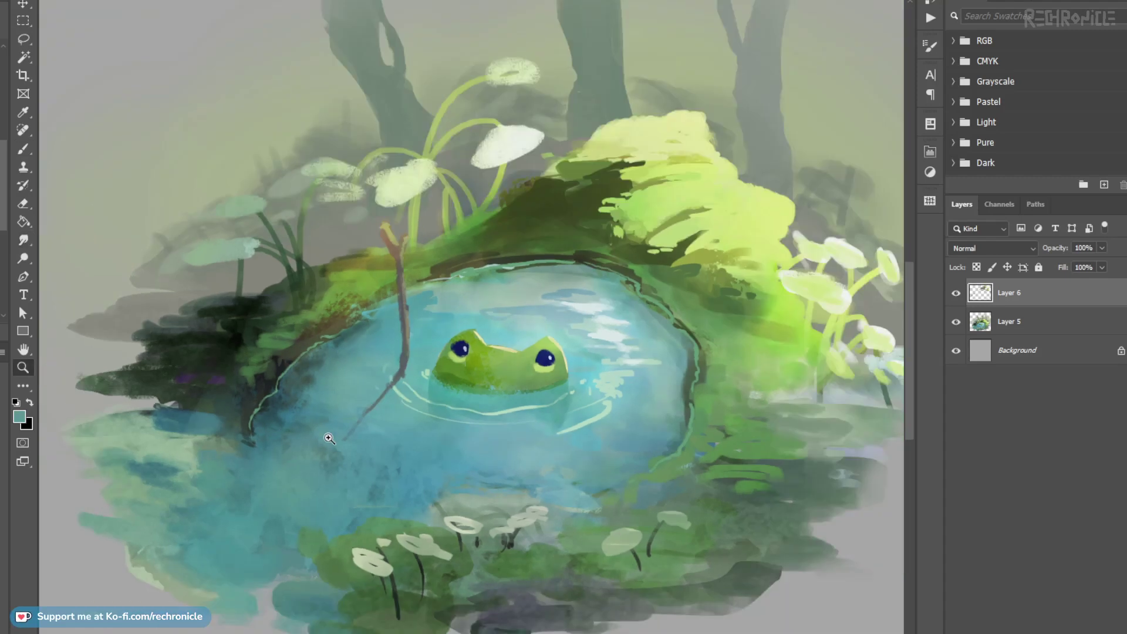
{"action": "left_click", "coordinate": [209, 409], "text": "alt"}
{"action": "left_click", "coordinate": [230, 445], "text": "alt"}
{"action": "key", "text": "z"}
{"action": "left_click_drag", "start_coordinate": [457, 453], "coordinate": [432, 452]}
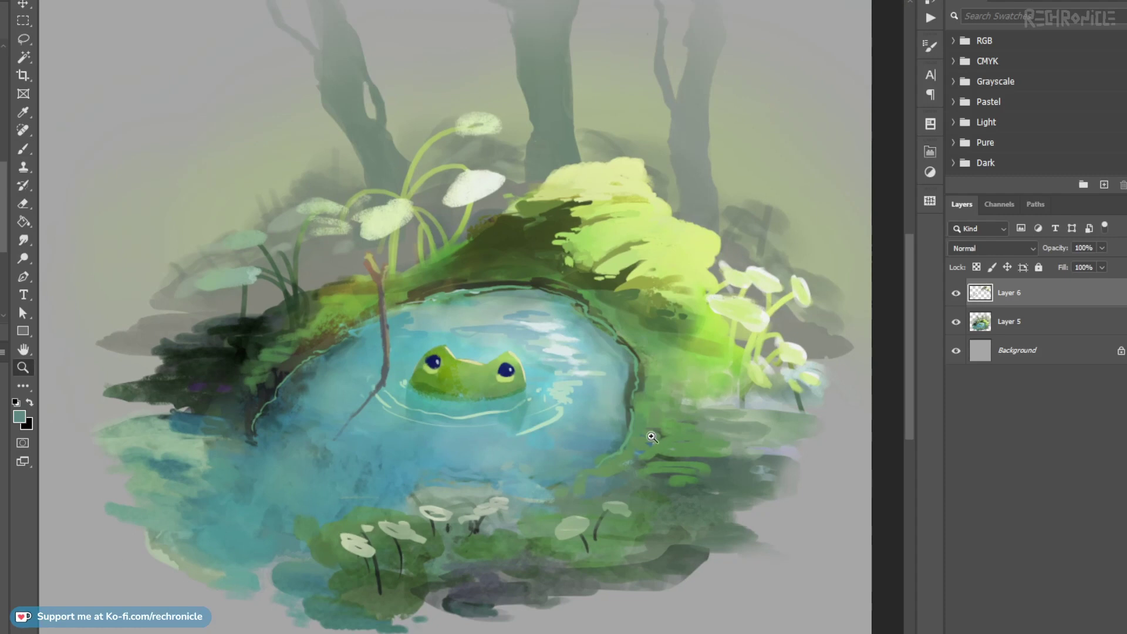
Step: Paint sampled mid-green strokes over the grassy ground at the pond's lower-right bank, covering the loose bright lines
{"action": "key", "text": "b"}
{"action": "left_click", "coordinate": [675, 449], "text": "alt"}
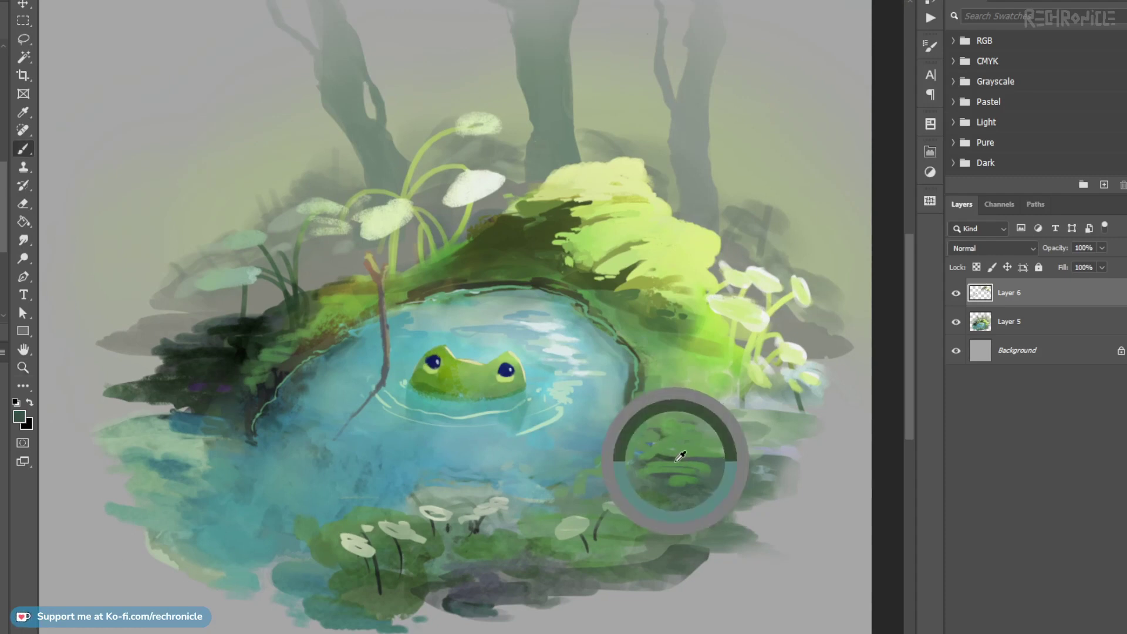
{"action": "left_click", "coordinate": [681, 451], "text": "alt"}
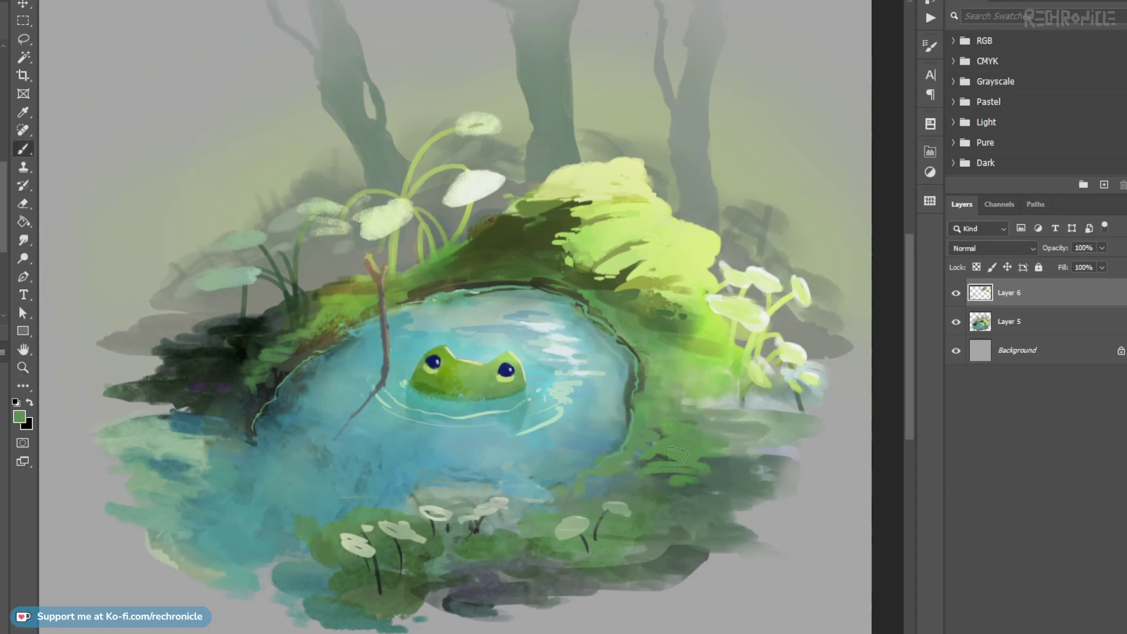
{"action": "left_click", "coordinate": [666, 467], "text": "alt"}
{"action": "mouse_move", "coordinate": [666, 473]}
{"action": "left_mouse_down"}
{"action": "mouse_move", "coordinate": [643, 487]}
{"action": "mouse_move", "coordinate": [674, 492]}
{"action": "mouse_move", "coordinate": [700, 476]}
{"action": "mouse_move", "coordinate": [673, 480]}
{"action": "mouse_move", "coordinate": [718, 486]}
{"action": "mouse_move", "coordinate": [702, 498]}
{"action": "mouse_move", "coordinate": [728, 500]}
{"action": "mouse_move", "coordinate": [717, 473]}
{"action": "left_mouse_up"}
{"action": "left_click", "coordinate": [681, 479], "text": "alt"}
{"action": "left_click", "coordinate": [712, 476], "text": "alt"}
{"action": "left_click", "coordinate": [708, 482], "text": "alt"}
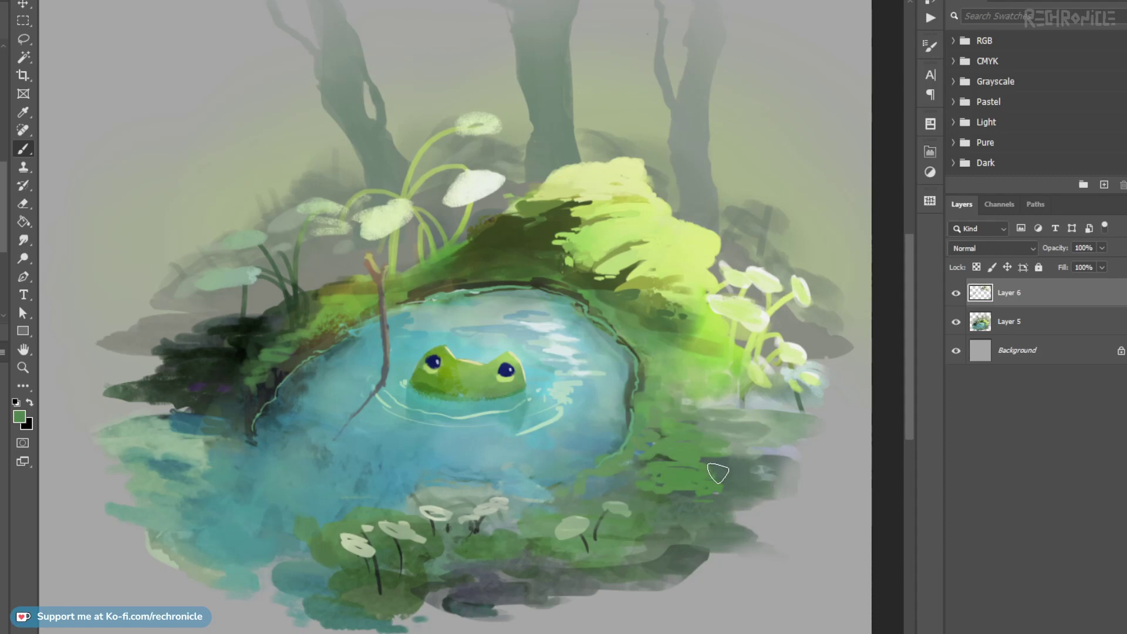
Step: Add muted dark-green strokes across the right bank and teal strokes along the water's lower-left fringe
{"action": "left_click", "coordinate": [657, 430], "text": "alt"}
{"action": "left_click_drag", "start_coordinate": [657, 431], "coordinate": [730, 440]}
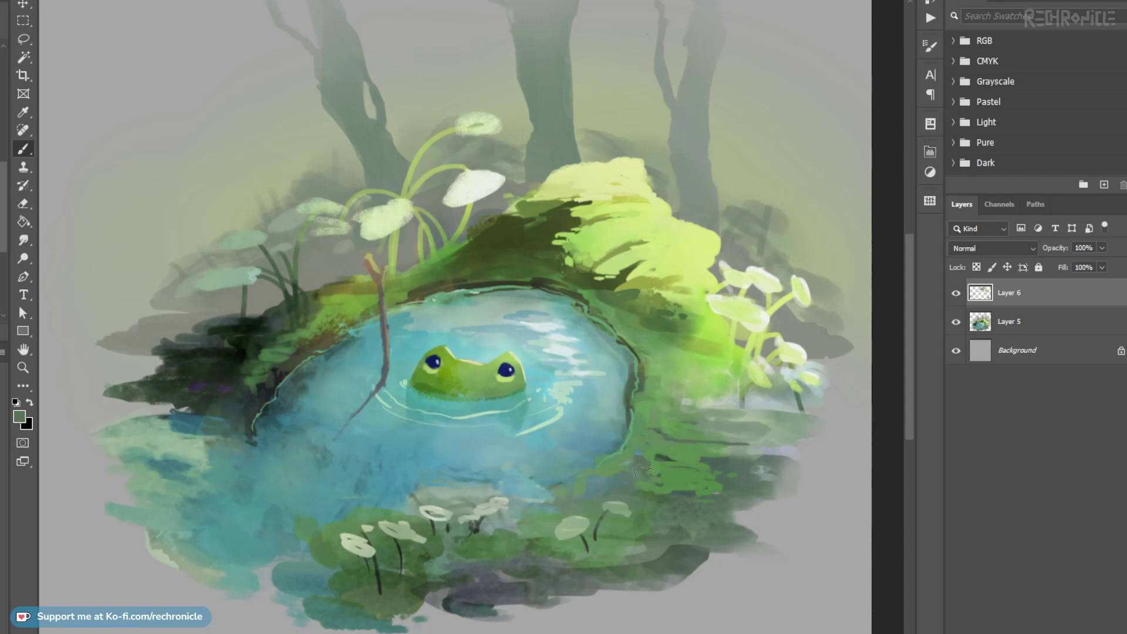
{"action": "left_click", "coordinate": [690, 478], "text": "alt"}
{"action": "mouse_move", "coordinate": [248, 576]}
{"action": "left_mouse_down"}
{"action": "mouse_move", "coordinate": [282, 592]}
{"action": "mouse_move", "coordinate": [265, 610]}
{"action": "left_mouse_up"}
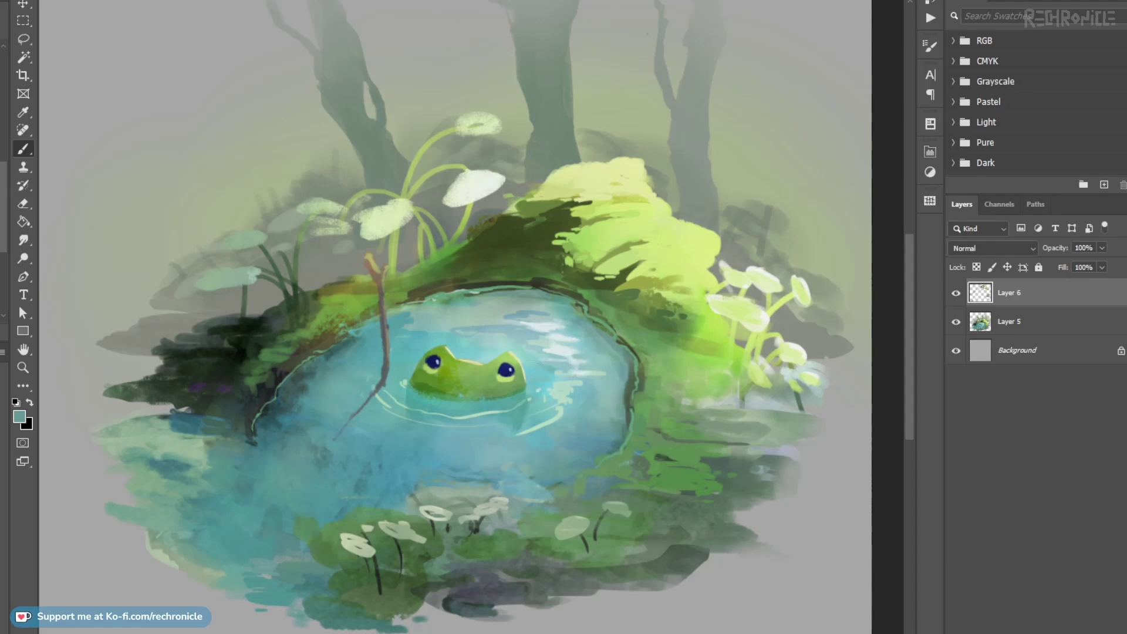
Step: Paint a pale cream highlight inside a lasso selection along the tip and right edge of the stick's left prong
{"action": "scroll", "coordinate": [356, 238], "scroll_direction": "up", "scroll_amount": 8}
{"action": "key", "text": "l"}
{"action": "mouse_move", "coordinate": [366, 305]}
{"action": "left_mouse_down"}
{"action": "mouse_move", "coordinate": [435, 240]}
{"action": "mouse_move", "coordinate": [511, 414]}
{"action": "mouse_move", "coordinate": [440, 311]}
{"action": "mouse_move", "coordinate": [436, 272]}
{"action": "mouse_move", "coordinate": [400, 280]}
{"action": "mouse_move", "coordinate": [370, 302]}
{"action": "left_mouse_up"}
{"action": "key", "text": "b"}
{"action": "mouse_move", "coordinate": [483, 280]}
{"action": "left_mouse_down"}
{"action": "mouse_move", "coordinate": [538, 287]}
{"action": "mouse_move", "coordinate": [471, 274]}
{"action": "mouse_move", "coordinate": [468, 249]}
{"action": "left_mouse_up"}
{"action": "mouse_move", "coordinate": [382, 276]}
{"action": "left_mouse_down"}
{"action": "mouse_move", "coordinate": [436, 235]}
{"action": "mouse_move", "coordinate": [492, 375]}
{"action": "left_mouse_up"}
{"action": "key", "text": "ctrl+d"}
Step: Add a thin pale cream rim light around the stick's right prong using a lasso selection
{"action": "key", "text": "l"}
{"action": "left_click_drag", "start_coordinate": [585, 368], "coordinate": [552, 495]}
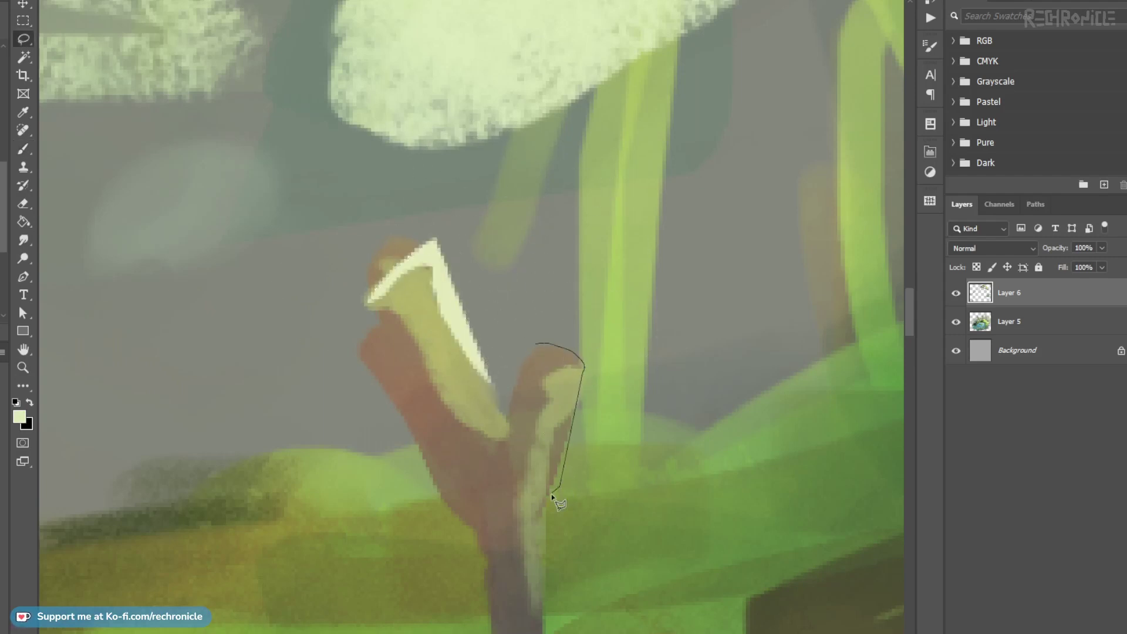
{"action": "mouse_move", "coordinate": [542, 587]}
{"action": "left_mouse_down"}
{"action": "mouse_move", "coordinate": [590, 372]}
{"action": "mouse_move", "coordinate": [568, 344]}
{"action": "mouse_move", "coordinate": [533, 343]}
{"action": "left_mouse_up"}
{"action": "key", "text": "b"}
{"action": "mouse_move", "coordinate": [533, 345]}
{"action": "left_mouse_down"}
{"action": "mouse_move", "coordinate": [591, 366]}
{"action": "mouse_move", "coordinate": [546, 605]}
{"action": "left_mouse_up"}
{"action": "key", "text": "ctrl+d"}
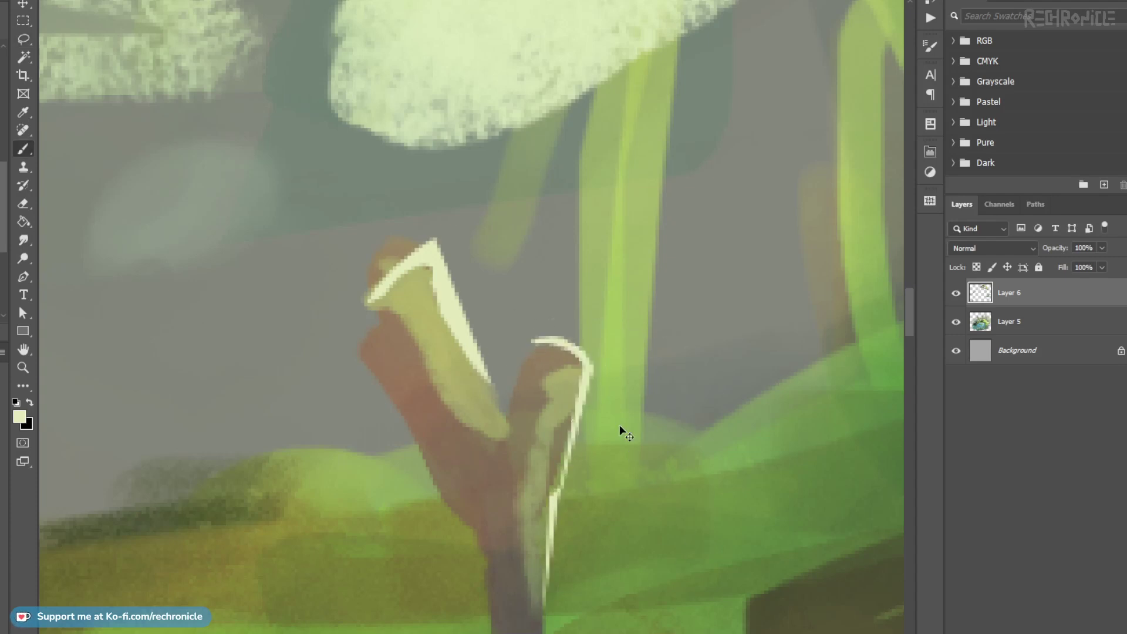
Step: Extend the pale cream rim light down the right edge of the stick's shaft with another lasso selection
{"action": "key", "text": "z"}
{"action": "left_click_drag", "start_coordinate": [612, 445], "coordinate": [567, 464]}
{"action": "mouse_move", "coordinate": [629, 505]}
{"action": "left_mouse_down"}
{"action": "mouse_move", "coordinate": [535, 323]}
{"action": "mouse_move", "coordinate": [535, 555]}
{"action": "mouse_move", "coordinate": [503, 412]}
{"action": "mouse_move", "coordinate": [509, 529]}
{"action": "mouse_move", "coordinate": [496, 314]}
{"action": "mouse_move", "coordinate": [533, 529]}
{"action": "left_mouse_up"}
{"action": "key", "text": "l"}
{"action": "key", "text": "b"}
{"action": "key", "text": "ctrl+d"}
{"action": "key", "text": "z"}
{"action": "mouse_move", "coordinate": [580, 430]}
{"action": "left_mouse_down"}
{"action": "mouse_move", "coordinate": [528, 431]}
{"action": "mouse_move", "coordinate": [531, 447]}
{"action": "left_mouse_up"}
{"action": "left_click_drag", "start_coordinate": [488, 391], "coordinate": [591, 350]}
Step: Paint sampled grey-brown tones along the stick's shaft beside the rim light, down to the waterline
{"action": "key", "text": "b"}
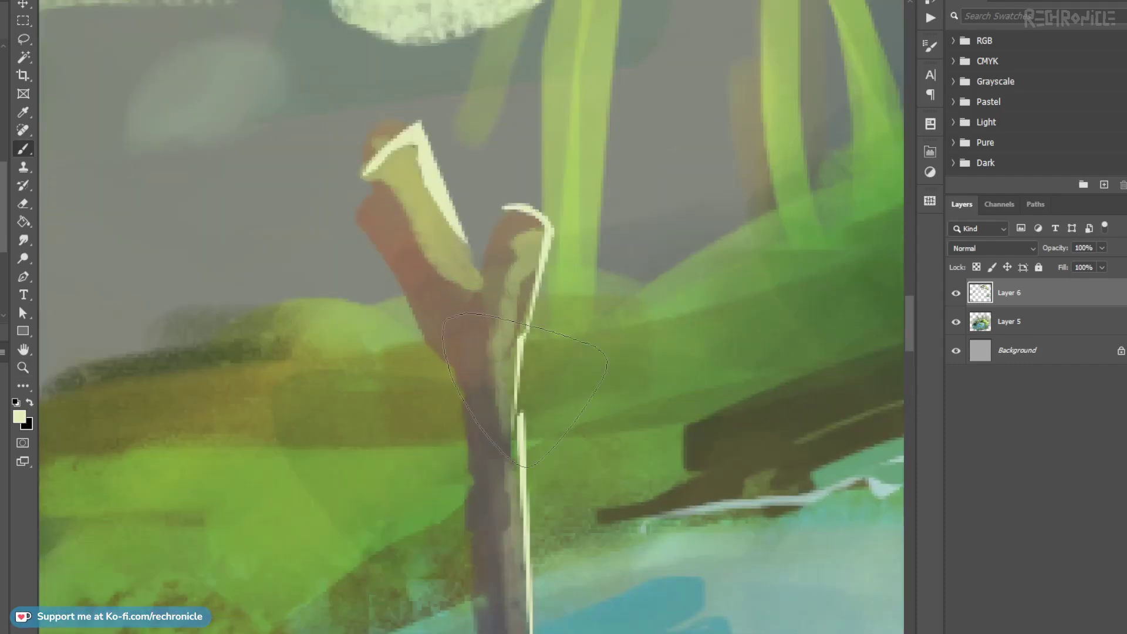
{"action": "left_click", "coordinate": [504, 442], "text": "alt"}
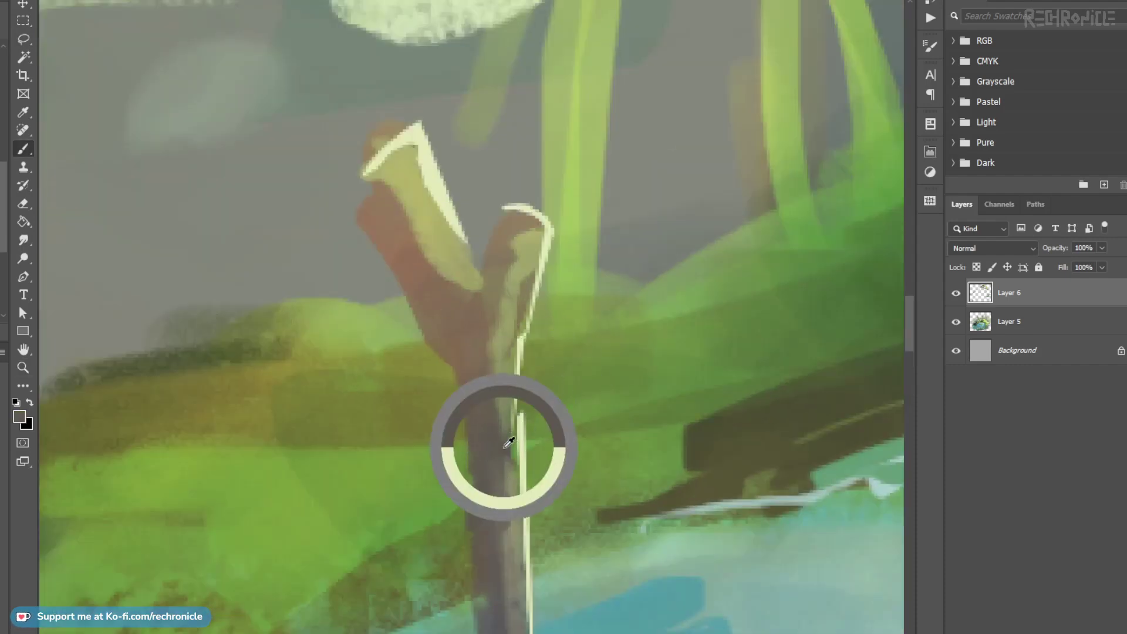
{"action": "left_click_drag", "start_coordinate": [523, 495], "coordinate": [515, 380]}
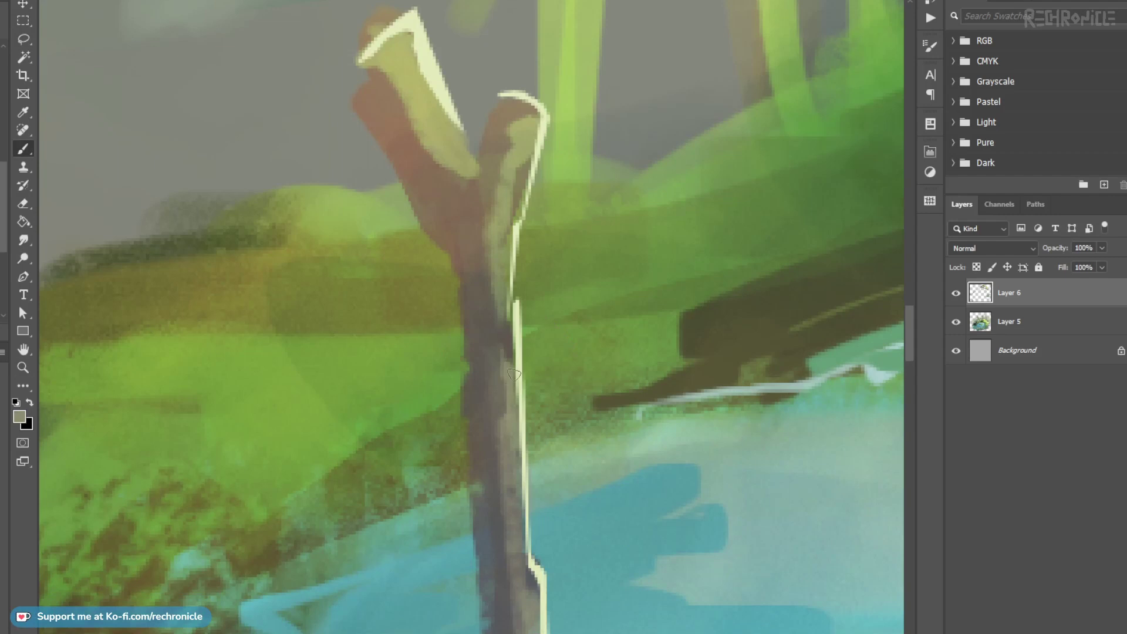
{"action": "left_click", "coordinate": [508, 453], "text": "alt"}
{"action": "left_click_drag", "start_coordinate": [519, 545], "coordinate": [498, 365]}
{"action": "left_click", "coordinate": [499, 389], "text": "alt"}
{"action": "left_click", "coordinate": [510, 405], "text": "alt"}
{"action": "left_click", "coordinate": [511, 415], "text": "alt"}
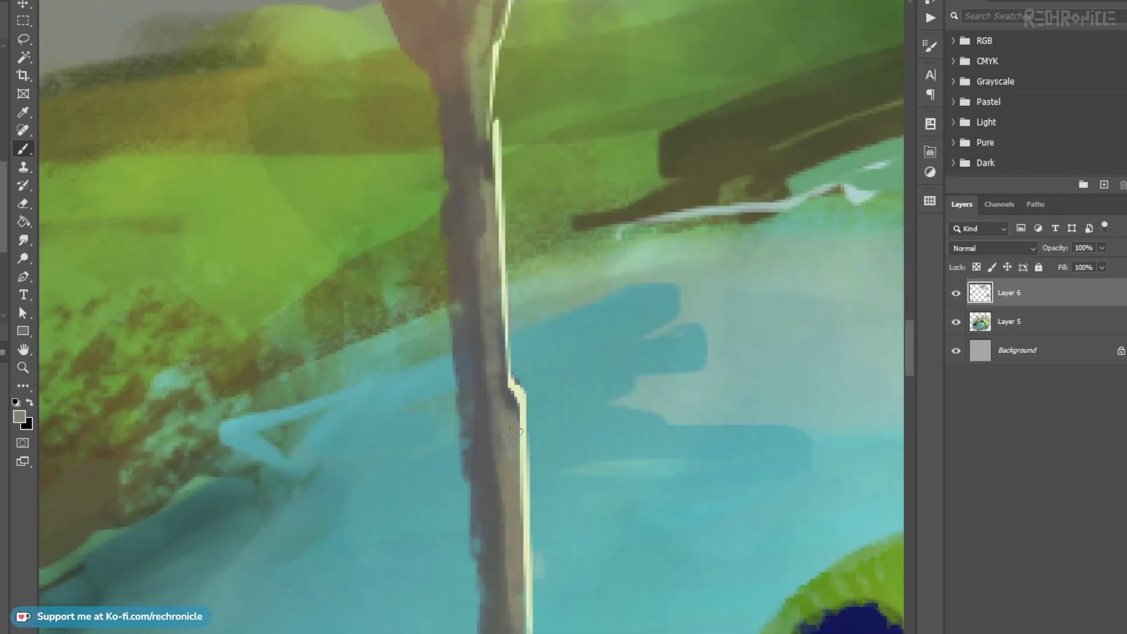
{"action": "left_click_drag", "start_coordinate": [540, 499], "coordinate": [499, 476]}
{"action": "left_click_drag", "start_coordinate": [574, 458], "coordinate": [530, 462]}
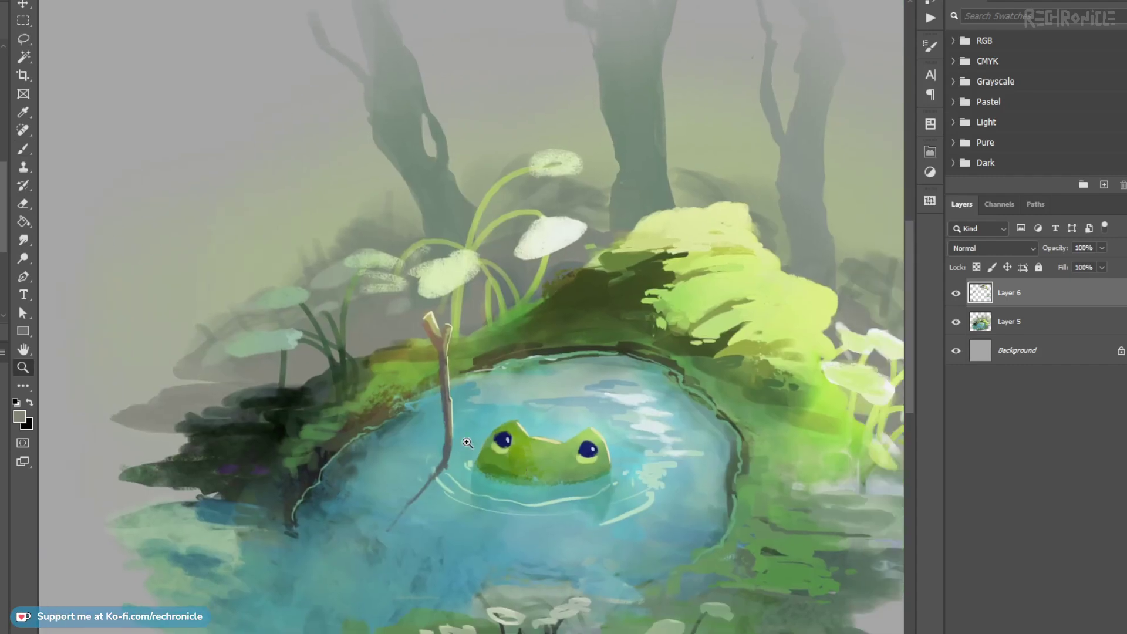
{"action": "left_click_drag", "start_coordinate": [456, 450], "coordinate": [485, 388]}
{"action": "key", "text": "b"}
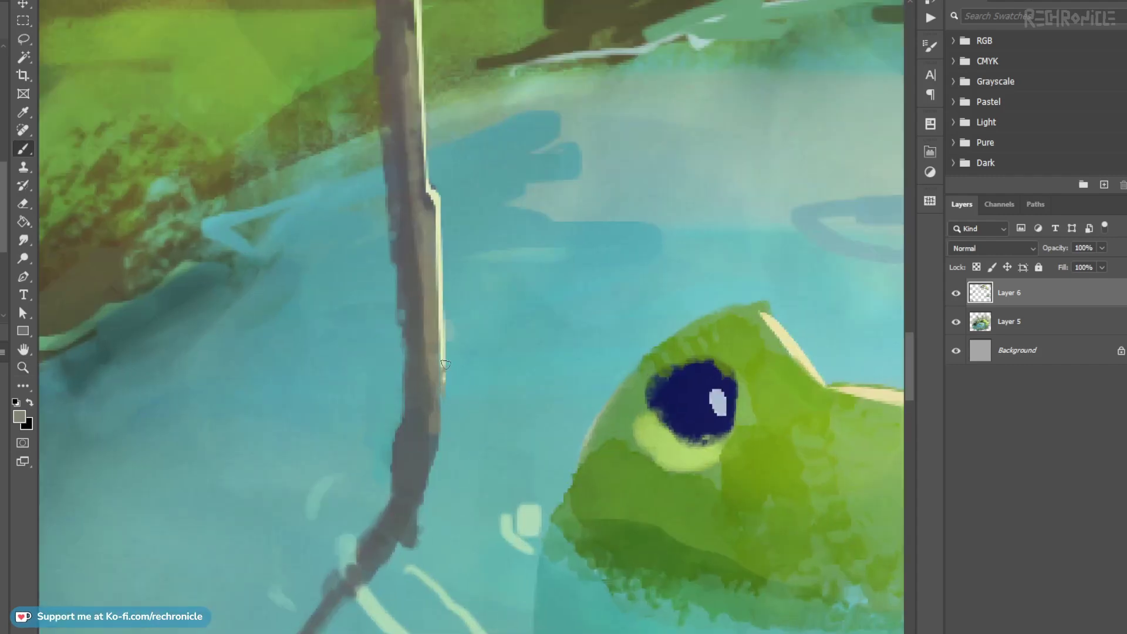
Step: Rework the pale glints and ripples on the water right of the frog with sampled aqua and mint tones
{"action": "key", "text": "z"}
{"action": "left_click_drag", "start_coordinate": [526, 378], "coordinate": [464, 380]}
{"action": "mouse_move", "coordinate": [621, 421]}
{"action": "left_mouse_down"}
{"action": "mouse_move", "coordinate": [559, 419]}
{"action": "mouse_move", "coordinate": [621, 448]}
{"action": "mouse_move", "coordinate": [591, 441]}
{"action": "mouse_move", "coordinate": [601, 385]}
{"action": "mouse_move", "coordinate": [653, 387]}
{"action": "left_mouse_up"}
{"action": "key", "text": "b"}
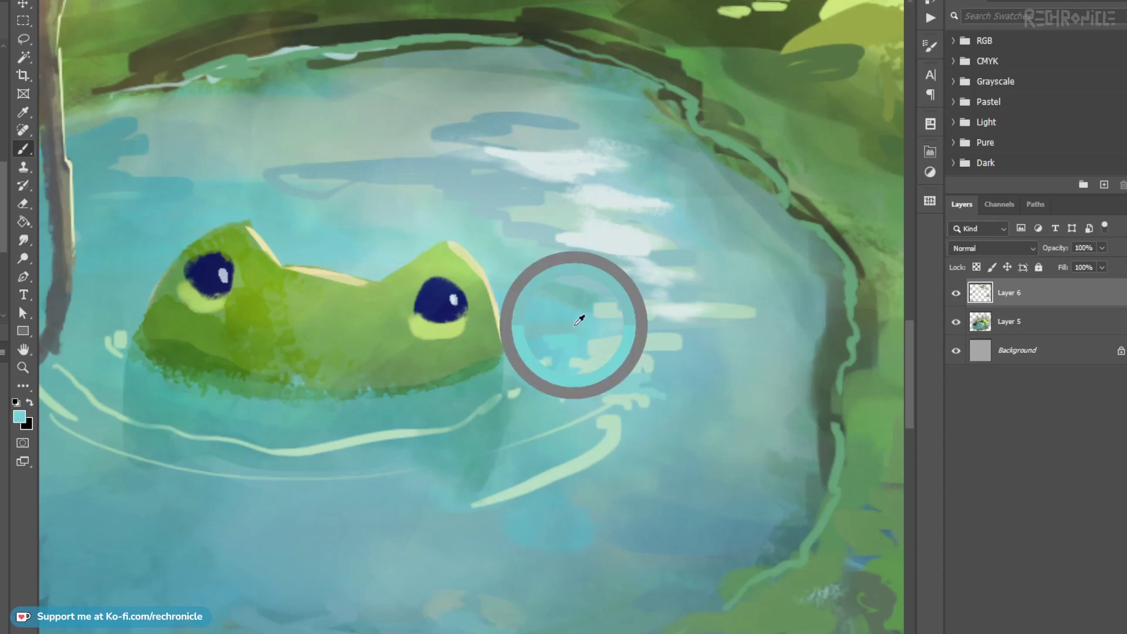
{"action": "left_click", "coordinate": [628, 368], "text": "alt"}
{"action": "mouse_move", "coordinate": [618, 375]}
{"action": "left_mouse_down"}
{"action": "mouse_move", "coordinate": [667, 398]}
{"action": "mouse_move", "coordinate": [664, 413]}
{"action": "mouse_move", "coordinate": [618, 408]}
{"action": "mouse_move", "coordinate": [657, 403]}
{"action": "left_mouse_up"}
{"action": "left_click", "coordinate": [660, 414], "text": "alt"}
{"action": "left_click", "coordinate": [614, 405], "text": "alt"}
{"action": "left_click", "coordinate": [601, 393], "text": "alt"}
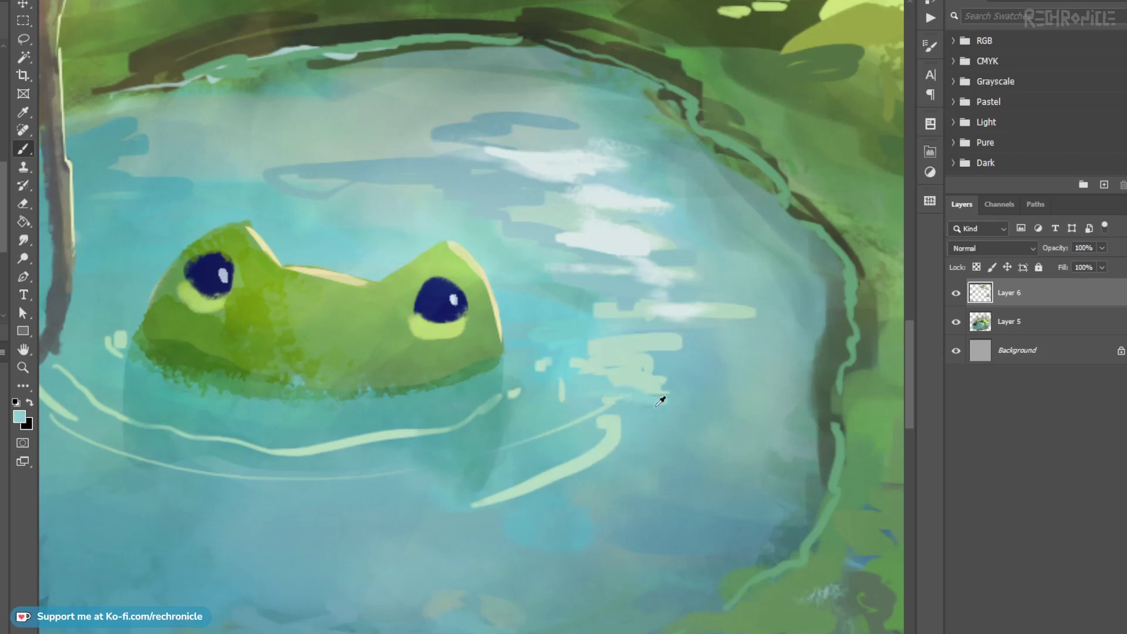
{"action": "left_click", "coordinate": [656, 386], "text": "alt"}
{"action": "mouse_move", "coordinate": [663, 390]}
{"action": "left_mouse_down"}
{"action": "mouse_move", "coordinate": [714, 401]}
{"action": "mouse_move", "coordinate": [686, 407]}
{"action": "mouse_move", "coordinate": [717, 421]}
{"action": "mouse_move", "coordinate": [647, 442]}
{"action": "mouse_move", "coordinate": [679, 458]}
{"action": "mouse_move", "coordinate": [582, 442]}
{"action": "left_mouse_up"}
{"action": "key", "text": "z"}
{"action": "left_click_drag", "start_coordinate": [651, 444], "coordinate": [630, 410]}
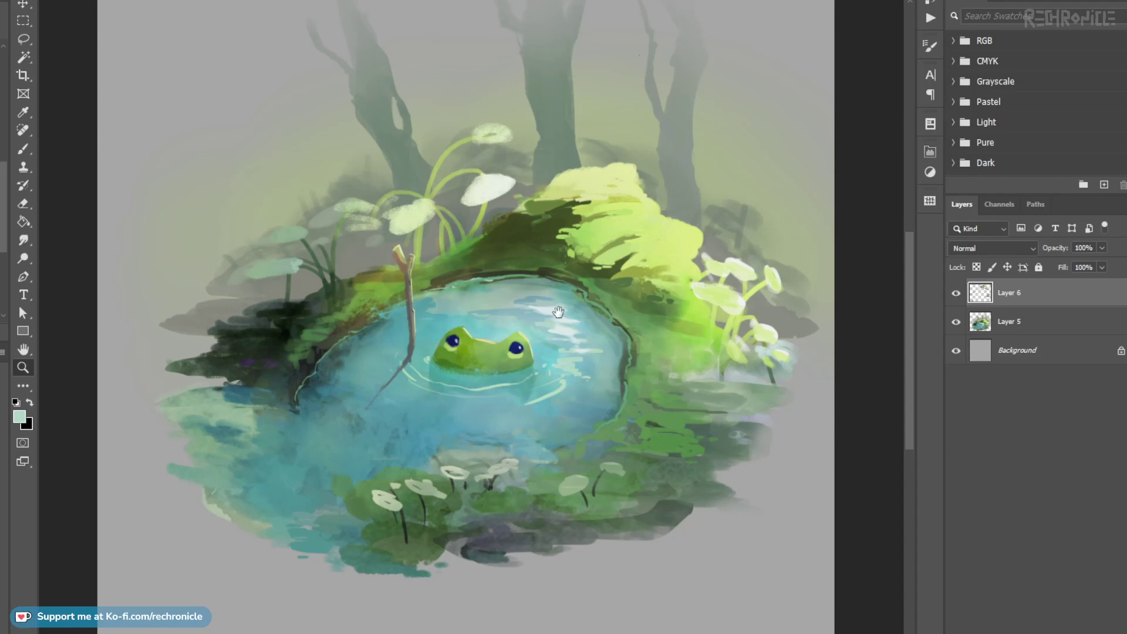
Step: Shade the right shoulder of the bright mound with sampled olive-yellow strokes
{"action": "left_click_drag", "start_coordinate": [555, 310], "coordinate": [501, 371]}
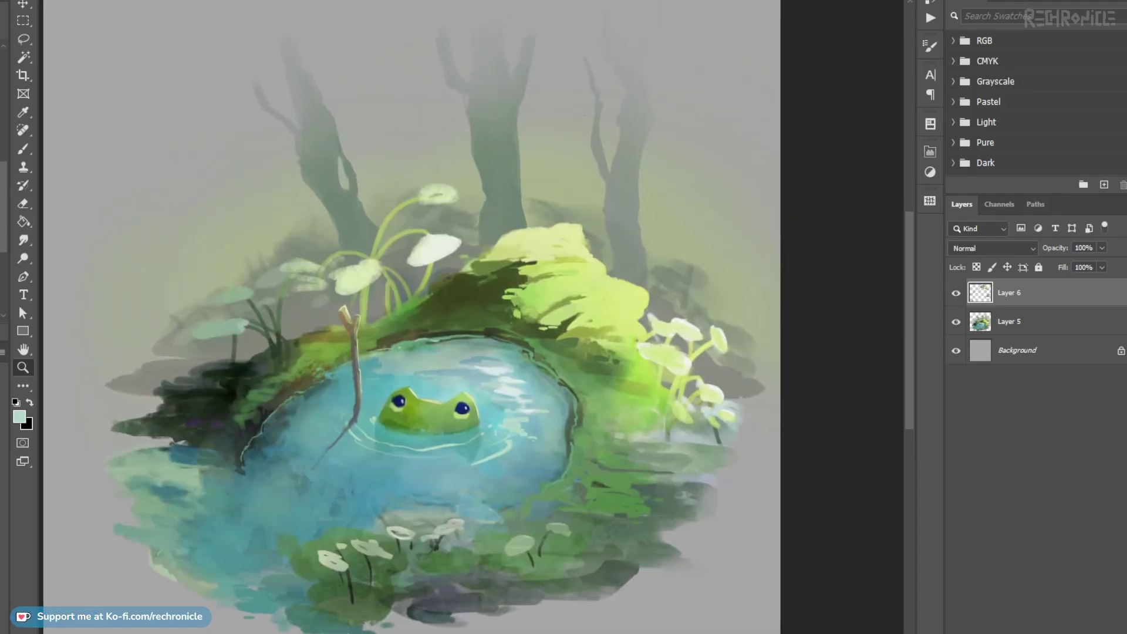
{"action": "left_click_drag", "start_coordinate": [664, 272], "coordinate": [672, 272]}
{"action": "left_click_drag", "start_coordinate": [441, 387], "coordinate": [503, 415]}
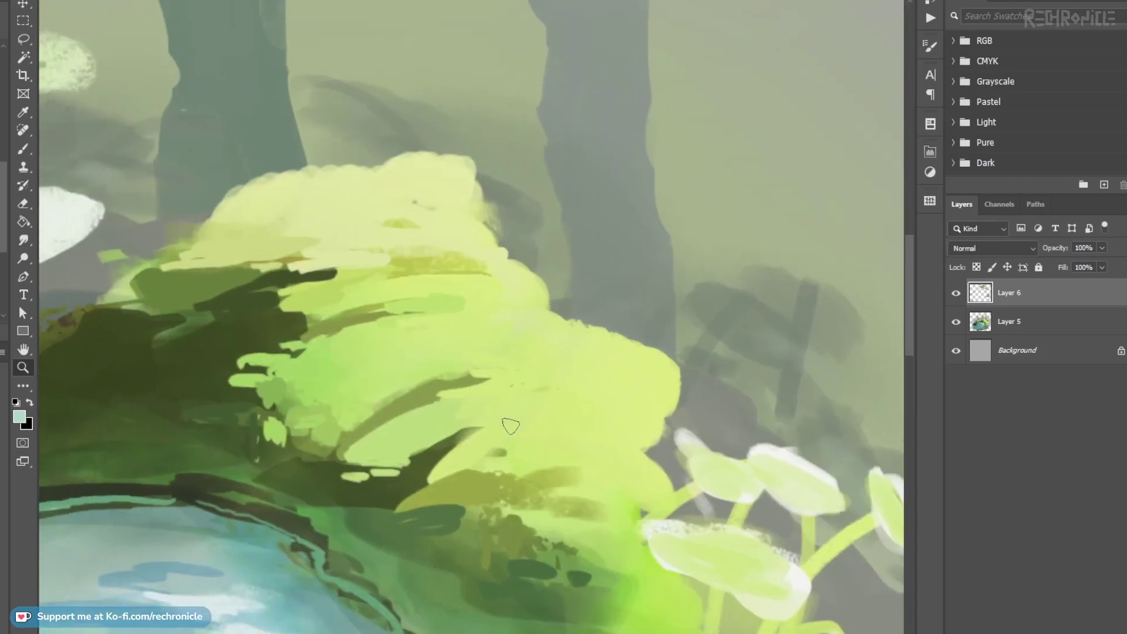
{"action": "left_click", "coordinate": [578, 471], "text": "alt"}
{"action": "scroll", "coordinate": [589, 490], "scroll_direction": "up", "scroll_amount": 2}
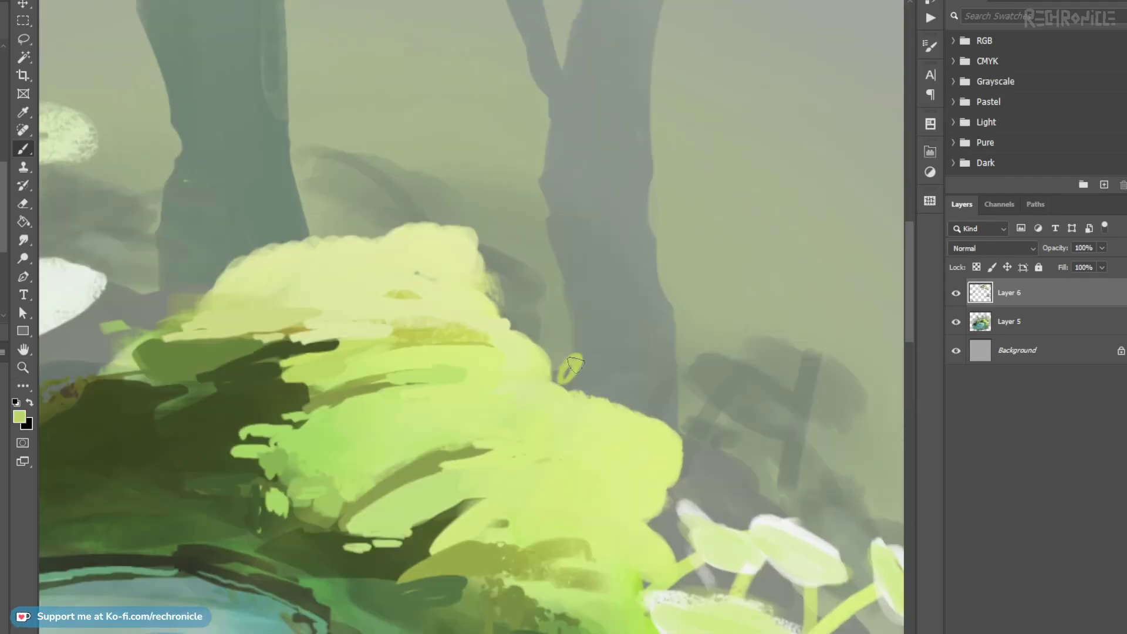
{"action": "left_click", "coordinate": [463, 329], "text": "alt"}
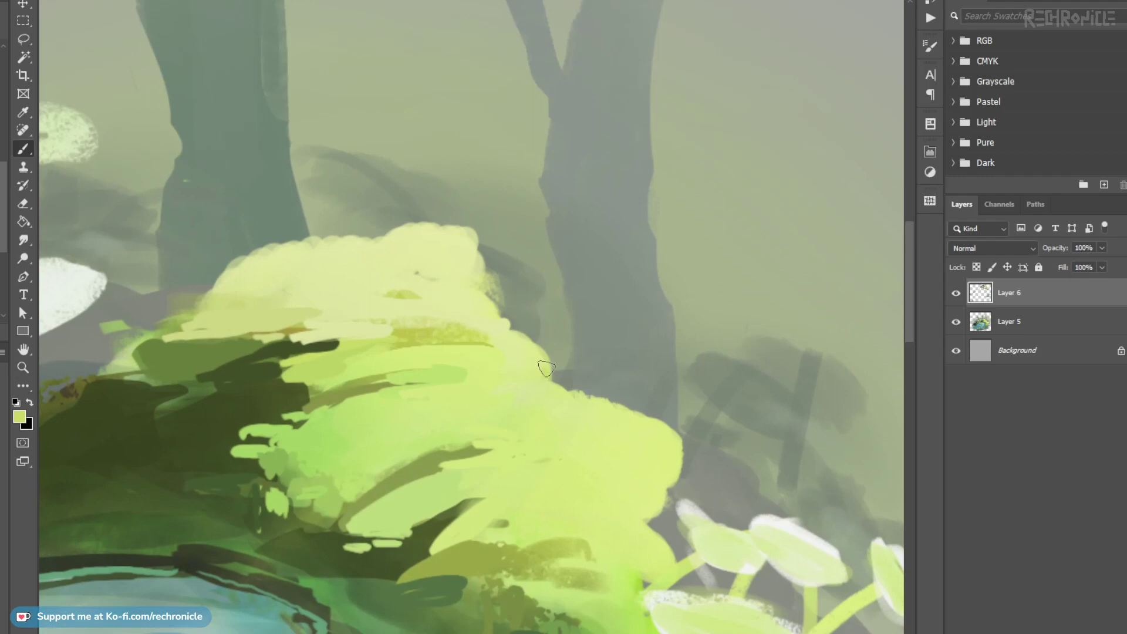
{"action": "mouse_move", "coordinate": [538, 383]}
{"action": "left_mouse_down"}
{"action": "mouse_move", "coordinate": [516, 376]}
{"action": "mouse_move", "coordinate": [427, 332]}
{"action": "mouse_move", "coordinate": [540, 378]}
{"action": "mouse_move", "coordinate": [503, 374]}
{"action": "left_mouse_up"}
{"action": "left_click", "coordinate": [442, 338], "text": "alt"}
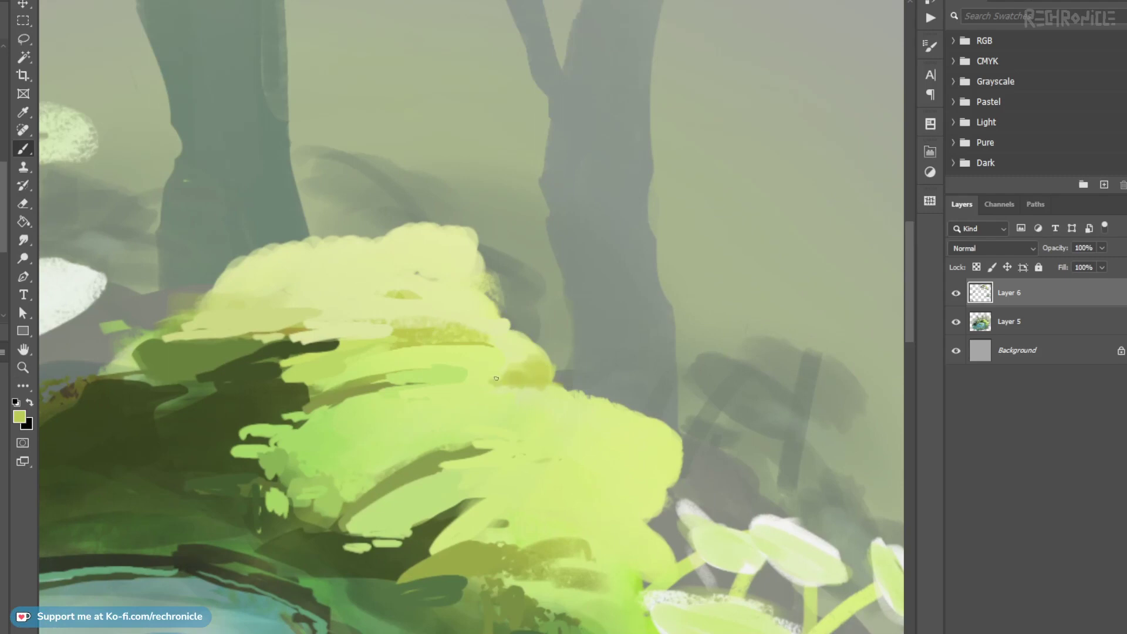
Step: Fill a lassoed wedge below the mound's crest with olive-yellow and trim its edges with sampled pale yellow
{"action": "key", "text": "l"}
{"action": "mouse_move", "coordinate": [485, 296]}
{"action": "left_mouse_down"}
{"action": "mouse_move", "coordinate": [375, 278]}
{"action": "mouse_move", "coordinate": [487, 274]}
{"action": "left_mouse_up"}
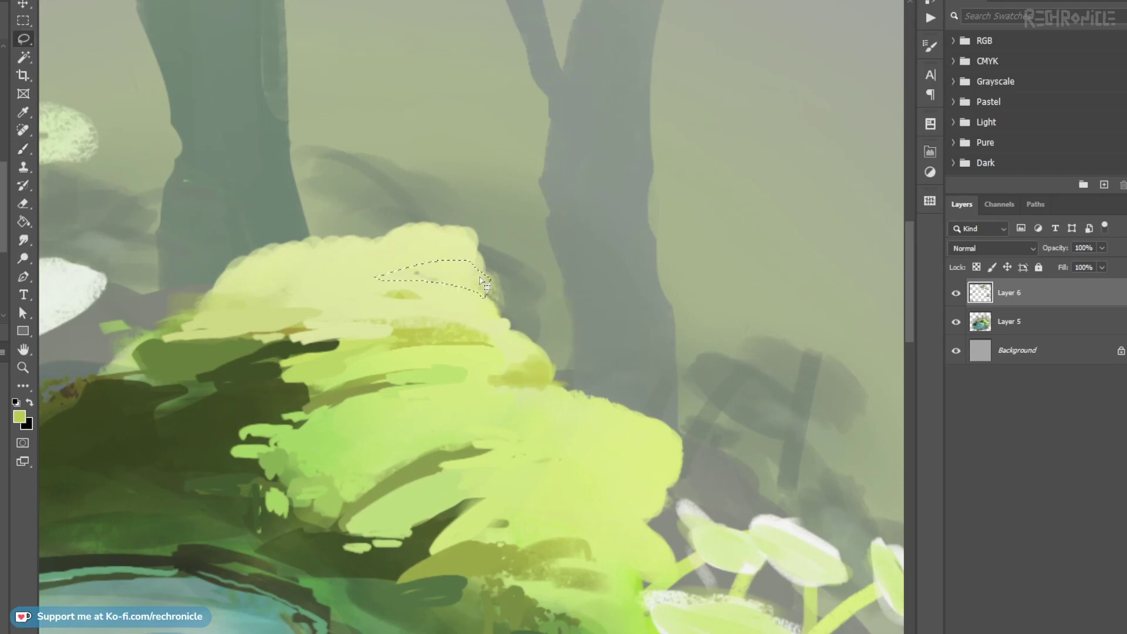
{"action": "key", "text": "g"}
{"action": "left_click", "coordinate": [462, 274]}
{"action": "key", "text": "ctrl+d"}
{"action": "key", "text": "b"}
{"action": "left_click", "coordinate": [449, 290], "text": "alt"}
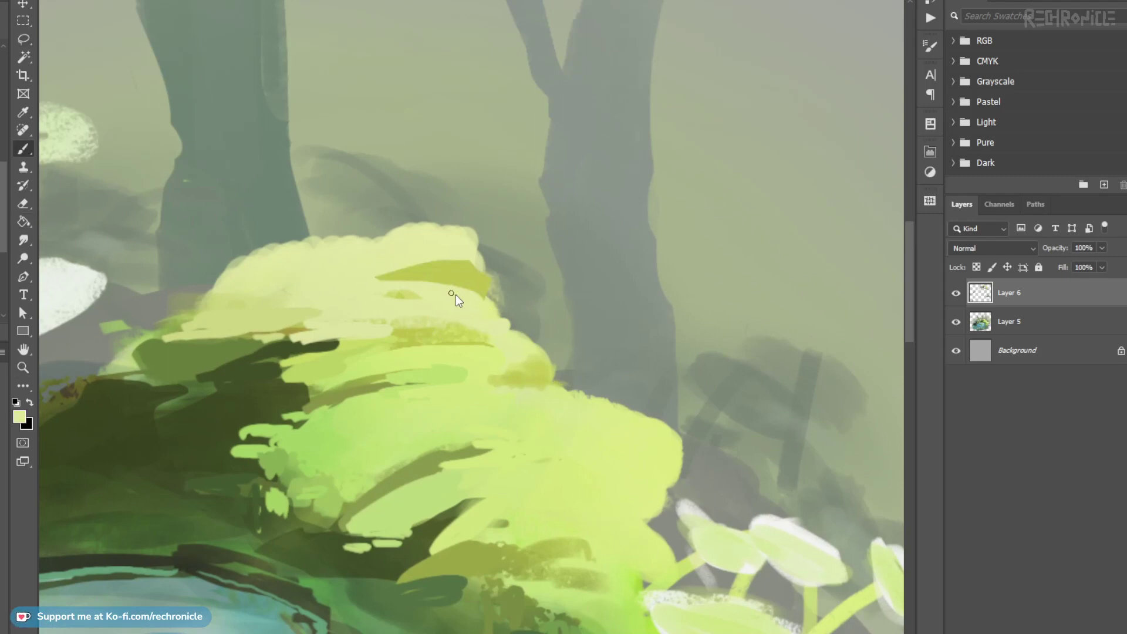
{"action": "left_click_drag", "start_coordinate": [468, 295], "coordinate": [481, 298]}
{"action": "mouse_move", "coordinate": [418, 283]}
{"action": "left_mouse_down"}
{"action": "mouse_move", "coordinate": [364, 282]}
{"action": "mouse_move", "coordinate": [385, 292]}
{"action": "mouse_move", "coordinate": [415, 274]}
{"action": "left_mouse_up"}
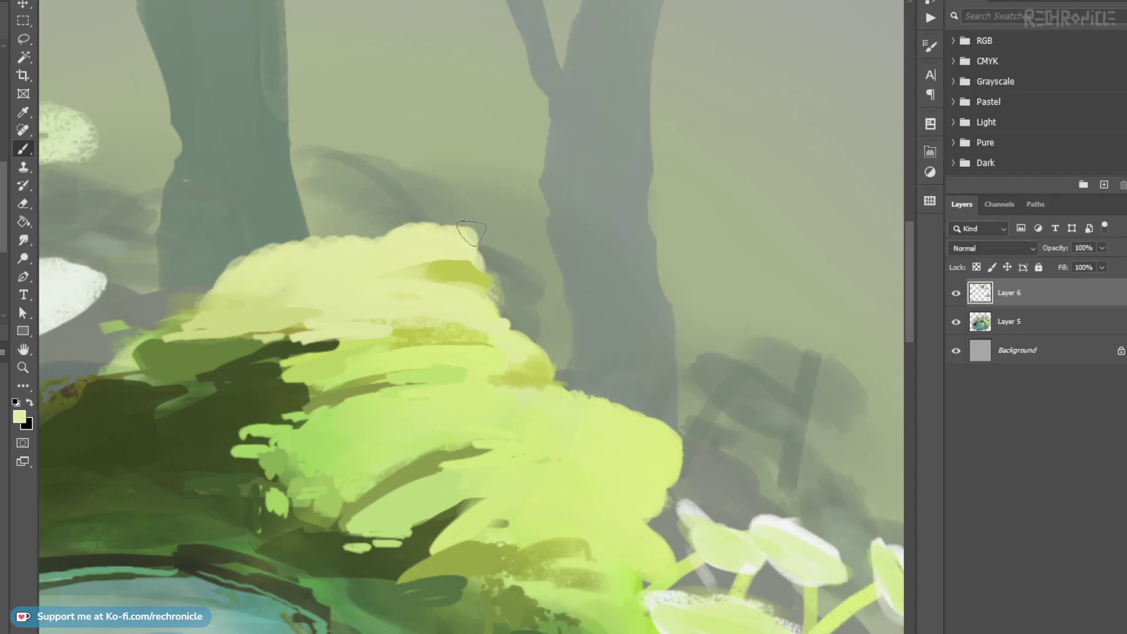
Step: Paint a darker olive-yellow edge along the upper-left outline of the mound's crest
{"action": "left_click", "coordinate": [457, 267], "text": "alt"}
{"action": "scroll", "coordinate": [469, 267], "scroll_direction": "left", "scroll_amount": 5}
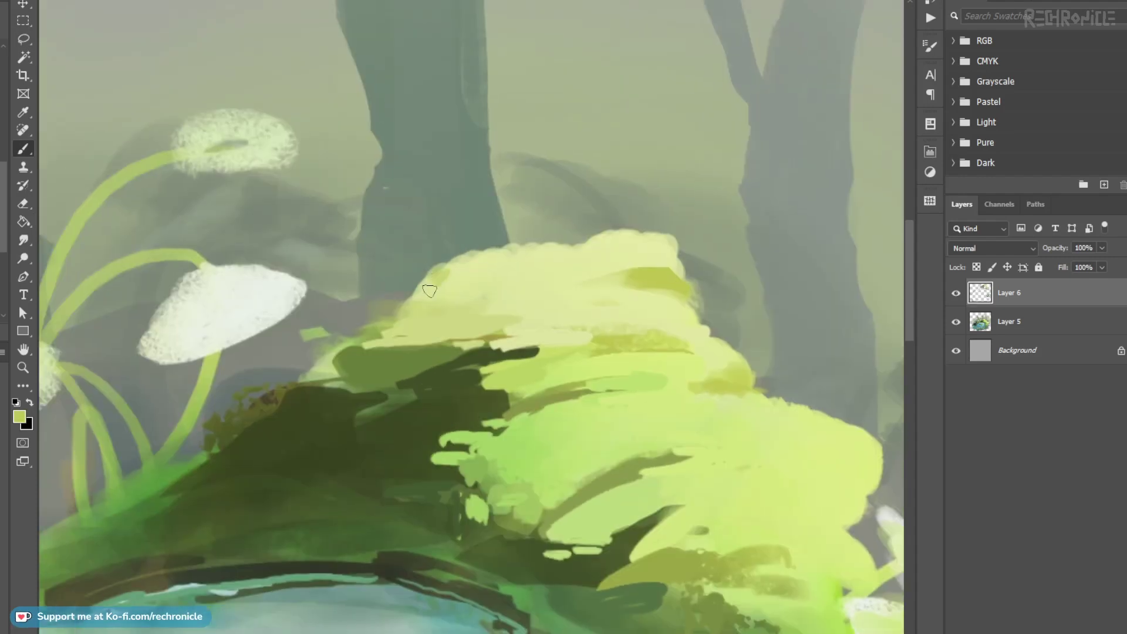
{"action": "mouse_move", "coordinate": [452, 264]}
{"action": "left_mouse_down"}
{"action": "mouse_move", "coordinate": [592, 248]}
{"action": "mouse_move", "coordinate": [588, 261]}
{"action": "left_mouse_up"}
{"action": "left_click", "coordinate": [518, 284], "text": "alt"}
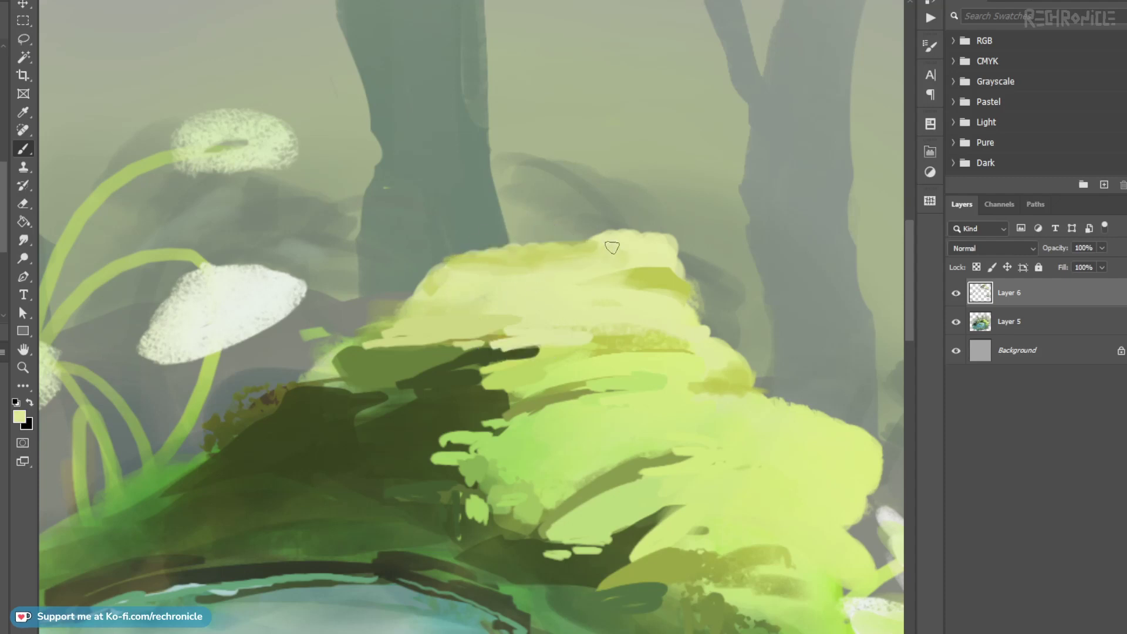
Step: Model the mound's crest with sampled yellow-green tones, adding a soft darker patch on its left side
{"action": "left_click", "coordinate": [377, 333], "text": "alt"}
{"action": "mouse_move", "coordinate": [425, 304]}
{"action": "left_mouse_down"}
{"action": "mouse_move", "coordinate": [486, 272]}
{"action": "mouse_move", "coordinate": [436, 287]}
{"action": "mouse_move", "coordinate": [517, 288]}
{"action": "mouse_move", "coordinate": [405, 313]}
{"action": "mouse_move", "coordinate": [540, 332]}
{"action": "mouse_move", "coordinate": [497, 310]}
{"action": "mouse_move", "coordinate": [520, 287]}
{"action": "mouse_move", "coordinate": [506, 265]}
{"action": "mouse_move", "coordinate": [521, 279]}
{"action": "mouse_move", "coordinate": [501, 292]}
{"action": "left_mouse_up"}
{"action": "left_click", "coordinate": [530, 309], "text": "alt"}
{"action": "left_click", "coordinate": [497, 280], "text": "alt"}
{"action": "left_click", "coordinate": [570, 273], "text": "alt"}
{"action": "mouse_move", "coordinate": [551, 258]}
{"action": "left_mouse_down"}
{"action": "mouse_move", "coordinate": [649, 250]}
{"action": "mouse_move", "coordinate": [615, 230]}
{"action": "left_mouse_up"}
{"action": "left_click", "coordinate": [512, 254], "text": "alt"}
{"action": "left_click", "coordinate": [663, 247], "text": "alt"}
{"action": "left_click", "coordinate": [684, 297], "text": "alt"}
{"action": "mouse_move", "coordinate": [689, 291]}
{"action": "left_mouse_down"}
{"action": "mouse_move", "coordinate": [530, 259]}
{"action": "mouse_move", "coordinate": [513, 236]}
{"action": "left_mouse_up"}
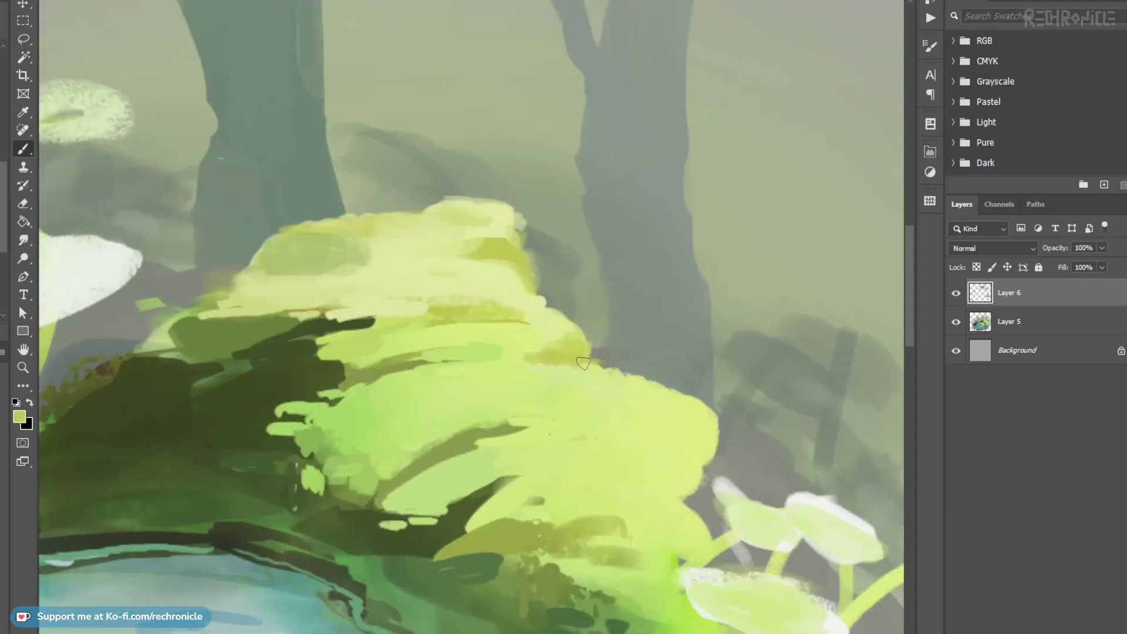
Step: Shade the right edge of the mound's lower lobe with olive-yellow strokes
{"action": "left_click_drag", "start_coordinate": [583, 349], "coordinate": [600, 368]}
{"action": "mouse_move", "coordinate": [725, 415]}
{"action": "left_mouse_down"}
{"action": "mouse_move", "coordinate": [633, 374]}
{"action": "mouse_move", "coordinate": [596, 444]}
{"action": "mouse_move", "coordinate": [605, 481]}
{"action": "left_mouse_up"}
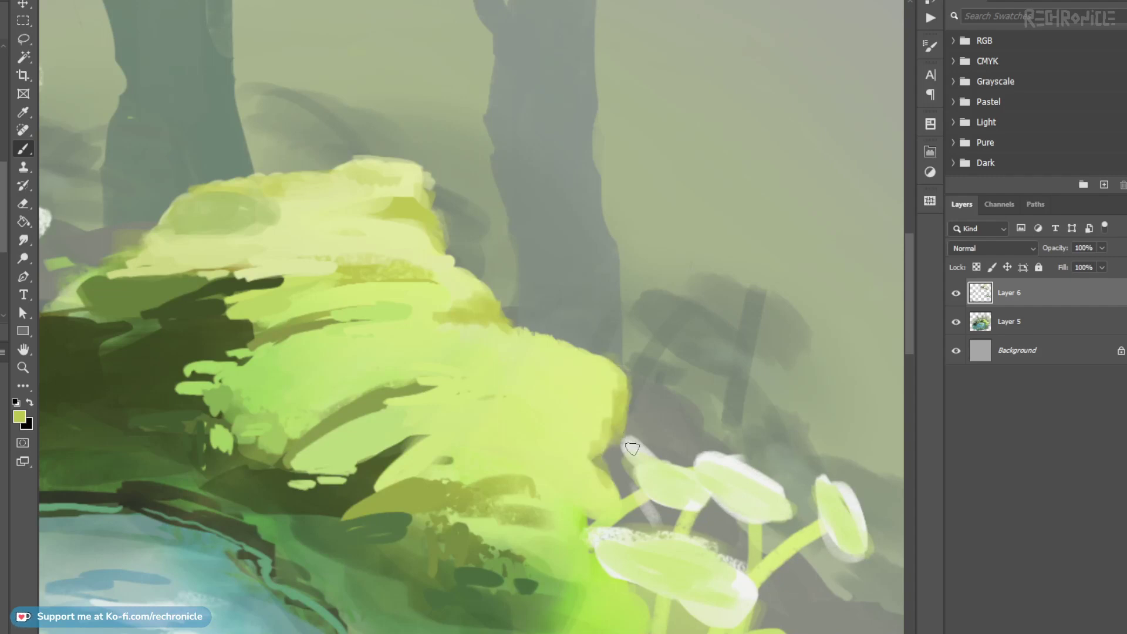
{"action": "left_click_drag", "start_coordinate": [643, 446], "coordinate": [587, 431]}
{"action": "left_click_drag", "start_coordinate": [651, 415], "coordinate": [563, 330]}
{"action": "left_click", "coordinate": [589, 412]}
{"action": "key", "text": "b"}
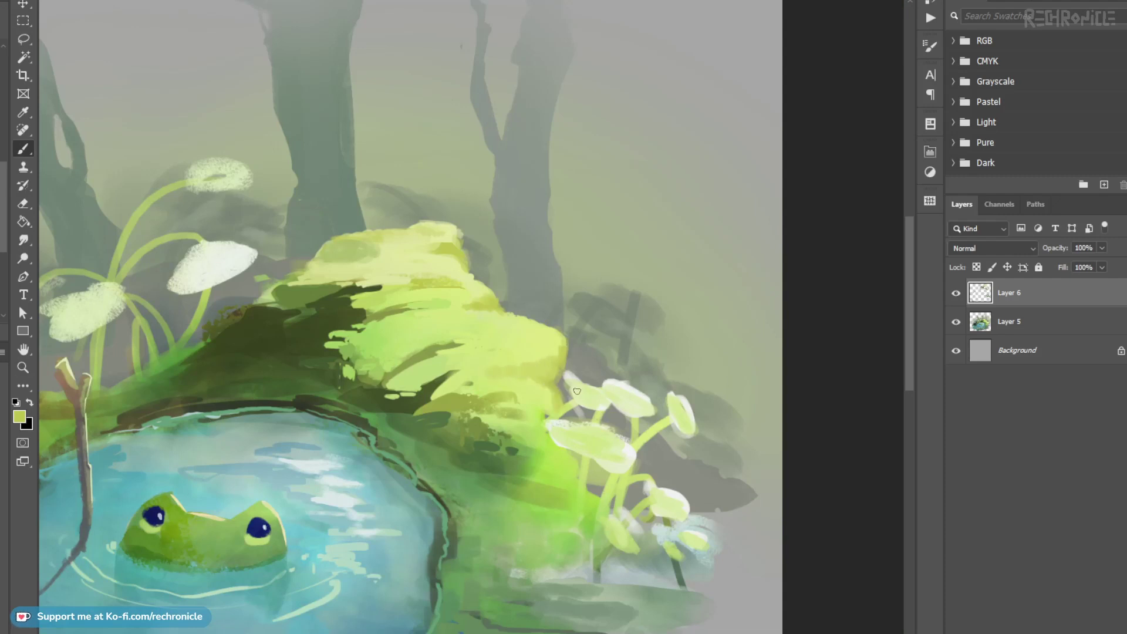
{"action": "left_click_drag", "start_coordinate": [573, 404], "coordinate": [630, 488]}
Step: Paint muted grey-green strokes over the left side of the mound's crest and its dark left slope
{"action": "left_click", "coordinate": [576, 360], "text": "alt"}
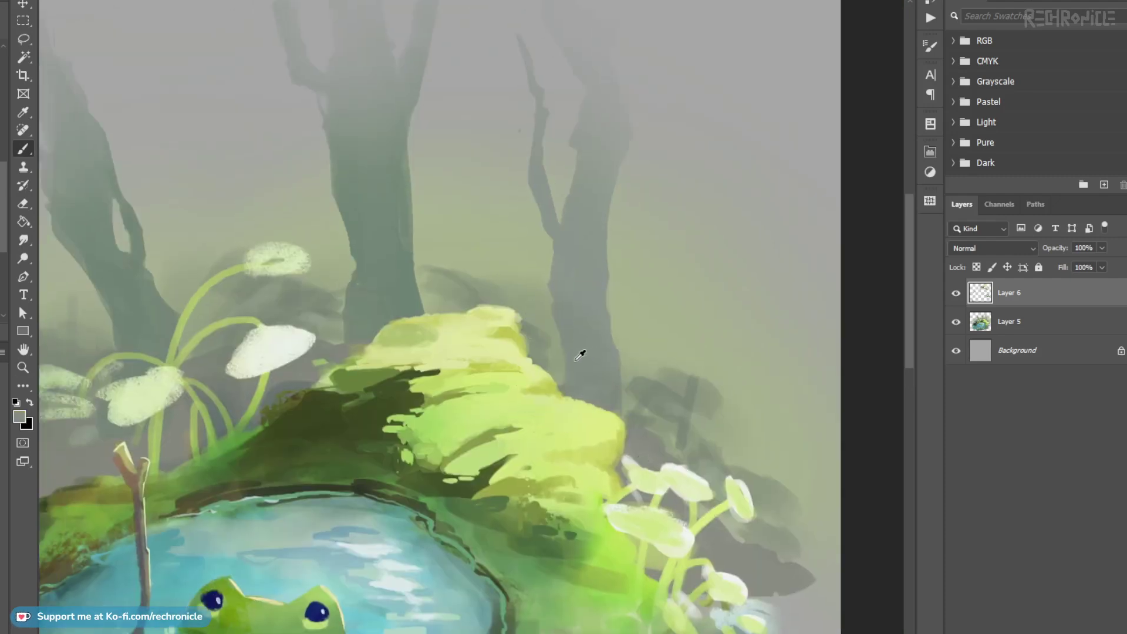
{"action": "left_click", "coordinate": [514, 338], "text": "alt"}
{"action": "left_click", "coordinate": [539, 346], "text": "alt"}
{"action": "right_click", "coordinate": [541, 340], "text": "alt+shift"}
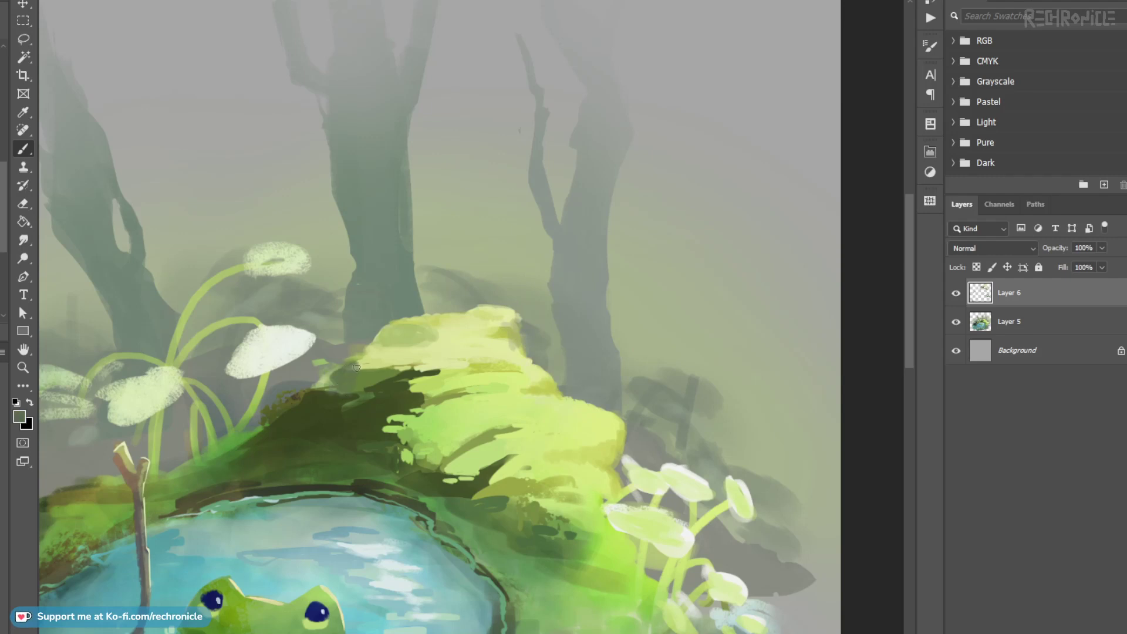
{"action": "left_click_drag", "start_coordinate": [372, 392], "coordinate": [390, 376]}
{"action": "mouse_move", "coordinate": [309, 393]}
{"action": "left_mouse_down"}
{"action": "mouse_move", "coordinate": [289, 429]}
{"action": "mouse_move", "coordinate": [290, 415]}
{"action": "mouse_move", "coordinate": [275, 428]}
{"action": "mouse_move", "coordinate": [324, 396]}
{"action": "mouse_move", "coordinate": [298, 425]}
{"action": "mouse_move", "coordinate": [318, 403]}
{"action": "mouse_move", "coordinate": [324, 433]}
{"action": "left_mouse_up"}
{"action": "mouse_move", "coordinate": [359, 360]}
{"action": "left_mouse_down"}
{"action": "mouse_move", "coordinate": [382, 333]}
{"action": "mouse_move", "coordinate": [380, 352]}
{"action": "mouse_move", "coordinate": [393, 331]}
{"action": "mouse_move", "coordinate": [401, 344]}
{"action": "mouse_move", "coordinate": [408, 328]}
{"action": "mouse_move", "coordinate": [379, 361]}
{"action": "mouse_move", "coordinate": [441, 351]}
{"action": "left_mouse_up"}
Step: Touch up the crest with sampled yellow and add muted olive shadows along the mound's right contour
{"action": "left_click", "coordinate": [411, 351], "text": "alt"}
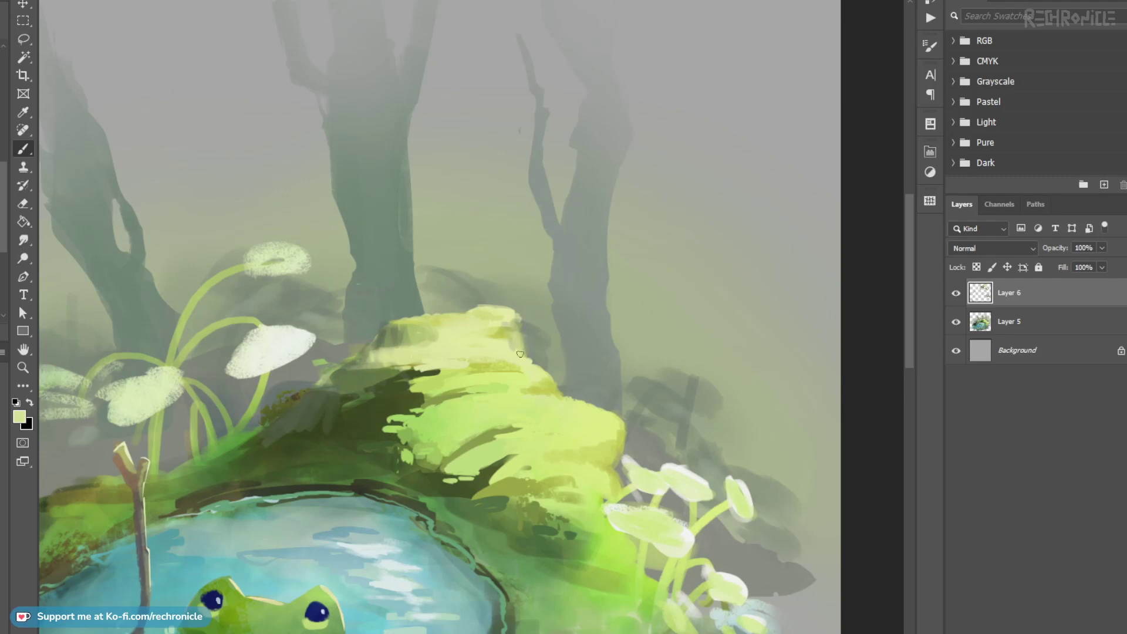
{"action": "left_click", "coordinate": [388, 333], "text": "alt"}
{"action": "left_click", "coordinate": [302, 416], "text": "alt"}
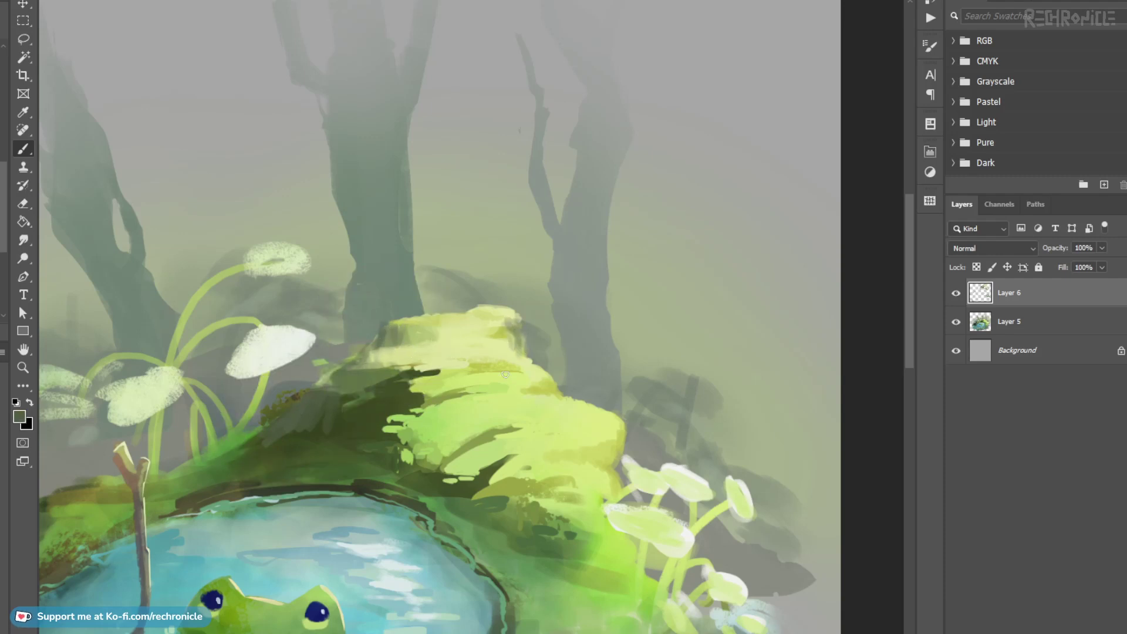
{"action": "left_click", "coordinate": [545, 384], "text": "alt"}
{"action": "left_click", "coordinate": [563, 388], "text": "alt"}
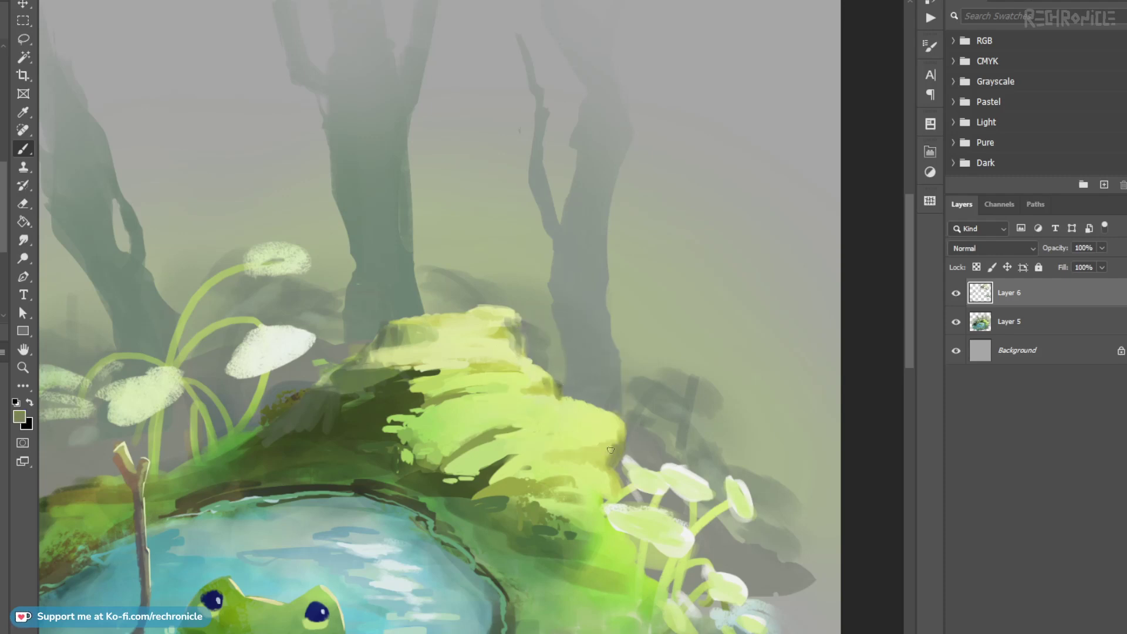
Step: Paint broad olive-brown strokes behind and beneath the white flowers on the right bank
{"action": "left_click_drag", "start_coordinate": [637, 552], "coordinate": [542, 441]}
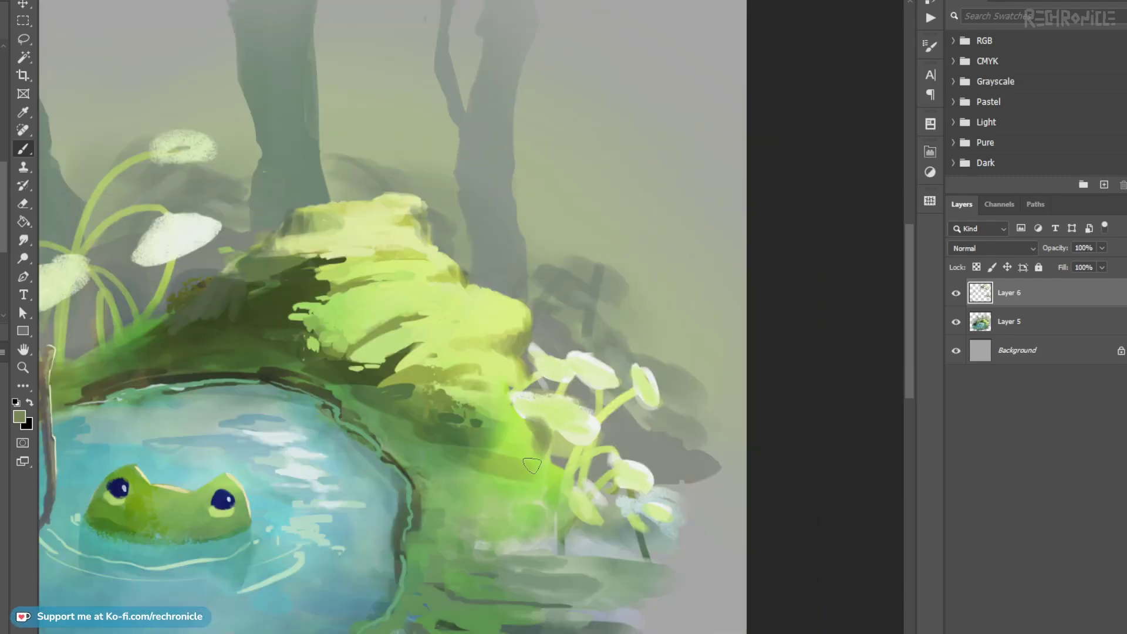
{"action": "mouse_move", "coordinate": [544, 496]}
{"action": "left_mouse_down"}
{"action": "mouse_move", "coordinate": [528, 415]}
{"action": "mouse_move", "coordinate": [535, 477]}
{"action": "left_mouse_up"}
{"action": "mouse_move", "coordinate": [514, 423]}
{"action": "left_mouse_down"}
{"action": "mouse_move", "coordinate": [510, 449]}
{"action": "mouse_move", "coordinate": [528, 474]}
{"action": "left_mouse_up"}
{"action": "left_click_drag", "start_coordinate": [518, 424], "coordinate": [534, 490]}
{"action": "mouse_move", "coordinate": [541, 425]}
{"action": "left_mouse_down"}
{"action": "mouse_move", "coordinate": [537, 464]}
{"action": "mouse_move", "coordinate": [643, 487]}
{"action": "mouse_move", "coordinate": [597, 479]}
{"action": "mouse_move", "coordinate": [640, 481]}
{"action": "mouse_move", "coordinate": [547, 495]}
{"action": "mouse_move", "coordinate": [587, 517]}
{"action": "mouse_move", "coordinate": [515, 511]}
{"action": "mouse_move", "coordinate": [651, 524]}
{"action": "left_mouse_up"}
{"action": "left_click_drag", "start_coordinate": [558, 547], "coordinate": [527, 425]}
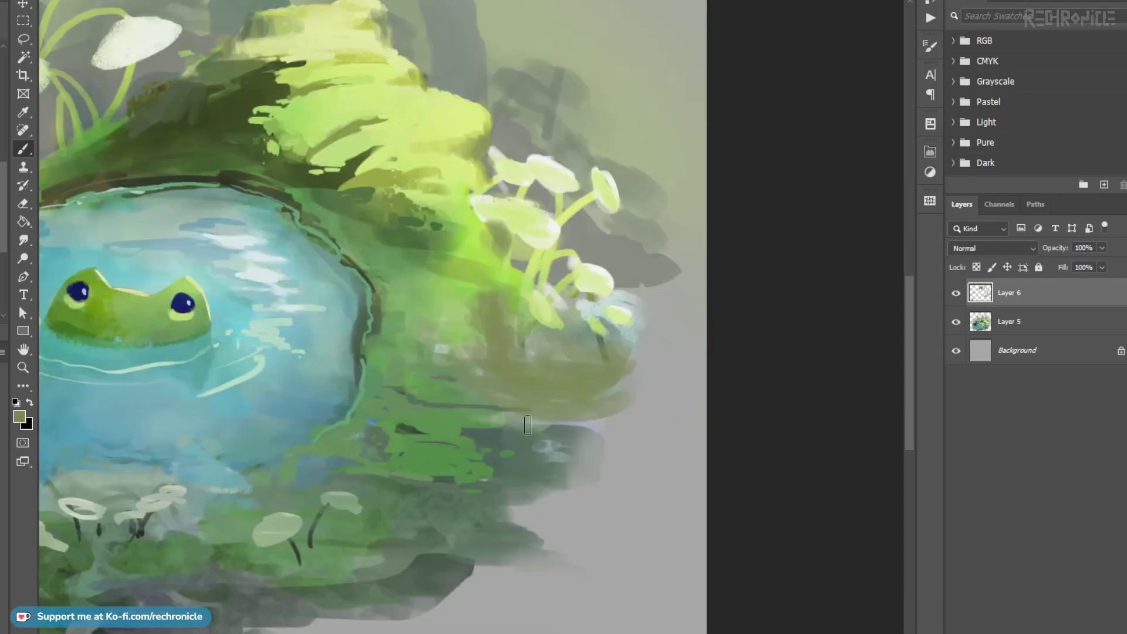
Step: Break up the olive-brown ground below the right flowers with sampled green and grey strokes, softening with the Smudge tool
{"action": "left_click", "coordinate": [500, 433], "text": "alt"}
{"action": "mouse_move", "coordinate": [481, 303]}
{"action": "left_mouse_down"}
{"action": "mouse_move", "coordinate": [569, 382]}
{"action": "mouse_move", "coordinate": [612, 376]}
{"action": "mouse_move", "coordinate": [529, 343]}
{"action": "mouse_move", "coordinate": [566, 395]}
{"action": "mouse_move", "coordinate": [608, 405]}
{"action": "left_mouse_up"}
{"action": "mouse_move", "coordinate": [611, 460]}
{"action": "left_mouse_down"}
{"action": "mouse_move", "coordinate": [572, 455]}
{"action": "mouse_move", "coordinate": [611, 420]}
{"action": "left_mouse_up"}
{"action": "left_click", "coordinate": [540, 369], "text": "alt"}
{"action": "left_click_drag", "start_coordinate": [566, 379], "coordinate": [578, 370]}
{"action": "key", "text": "r"}
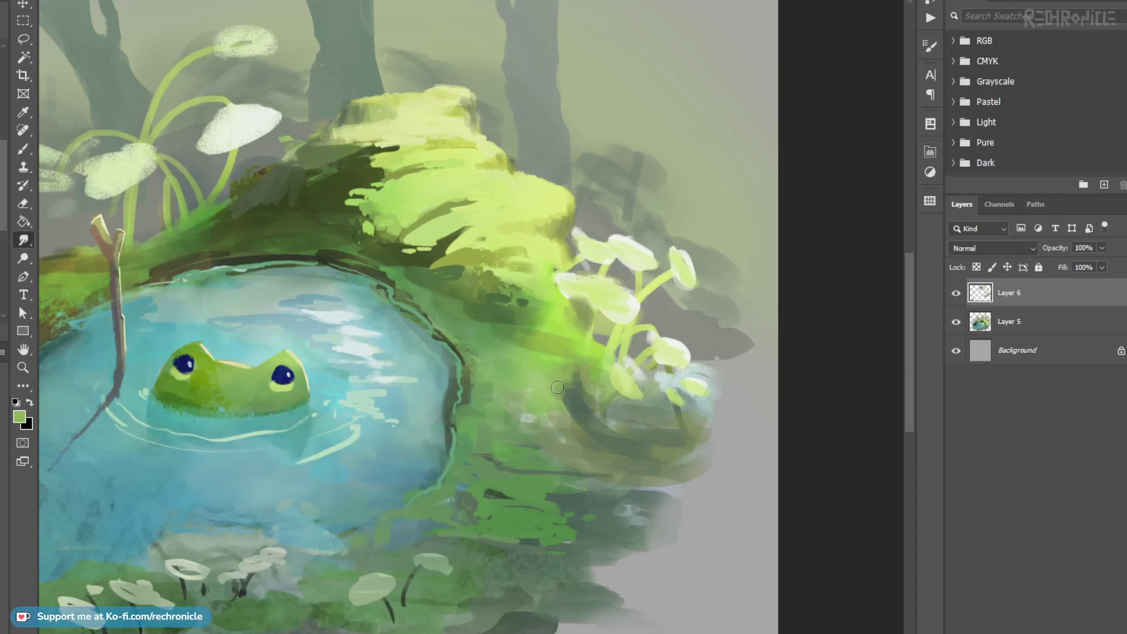
Step: Merge Layer 6 down into Layer 5 and blend the ground below the right flowers with the Mixer Brush
{"action": "key", "text": "b"}
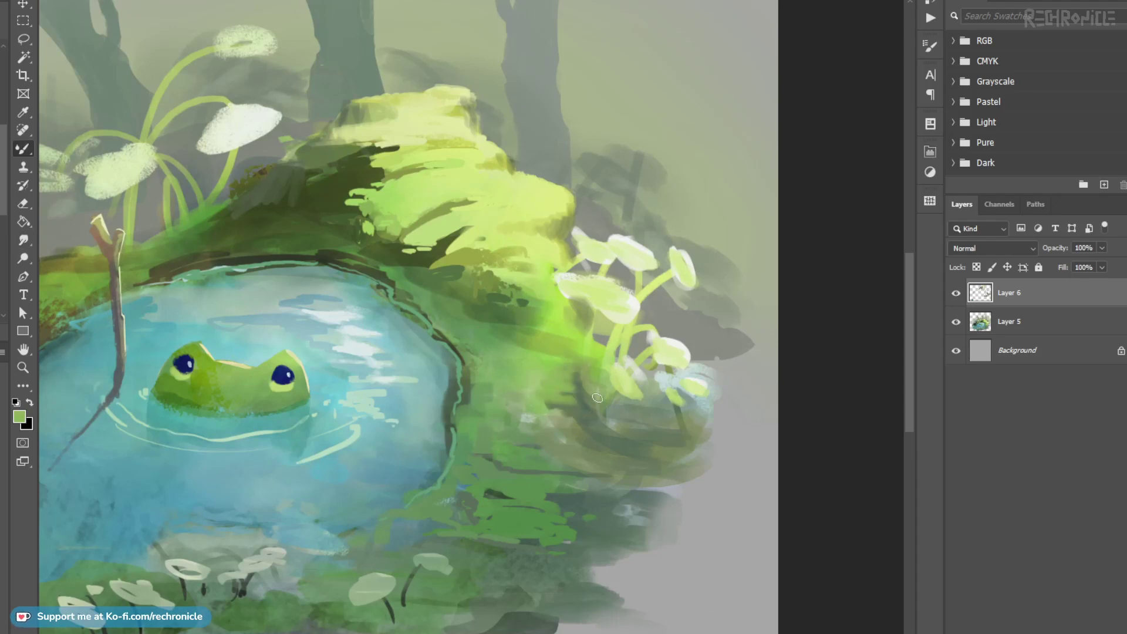
{"action": "key", "text": "ctrl+e"}
{"action": "mouse_move", "coordinate": [536, 390]}
{"action": "left_mouse_down"}
{"action": "mouse_move", "coordinate": [593, 419]}
{"action": "mouse_move", "coordinate": [573, 379]}
{"action": "mouse_move", "coordinate": [607, 424]}
{"action": "mouse_move", "coordinate": [638, 417]}
{"action": "mouse_move", "coordinate": [672, 441]}
{"action": "mouse_move", "coordinate": [603, 446]}
{"action": "mouse_move", "coordinate": [578, 433]}
{"action": "mouse_move", "coordinate": [627, 428]}
{"action": "left_mouse_up"}
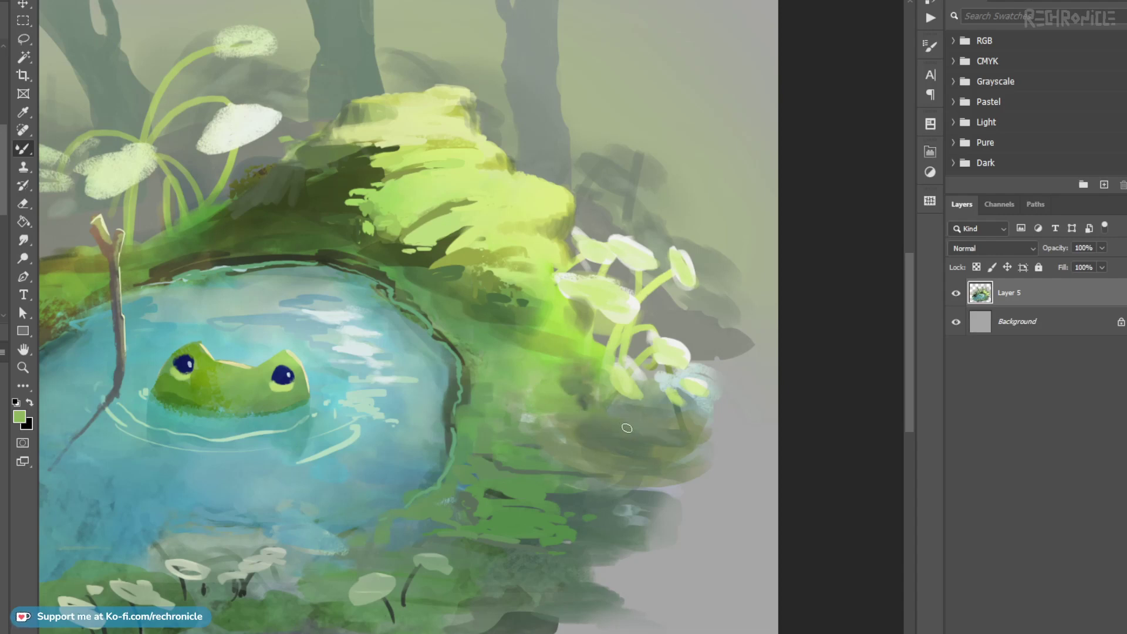
{"action": "mouse_move", "coordinate": [600, 481]}
{"action": "left_mouse_down"}
{"action": "mouse_move", "coordinate": [662, 487]}
{"action": "mouse_move", "coordinate": [654, 497]}
{"action": "left_mouse_up"}
{"action": "mouse_move", "coordinate": [561, 500]}
{"action": "left_mouse_down"}
{"action": "mouse_move", "coordinate": [661, 495]}
{"action": "mouse_move", "coordinate": [646, 495]}
{"action": "mouse_move", "coordinate": [643, 482]}
{"action": "mouse_move", "coordinate": [674, 476]}
{"action": "mouse_move", "coordinate": [704, 522]}
{"action": "left_mouse_up"}
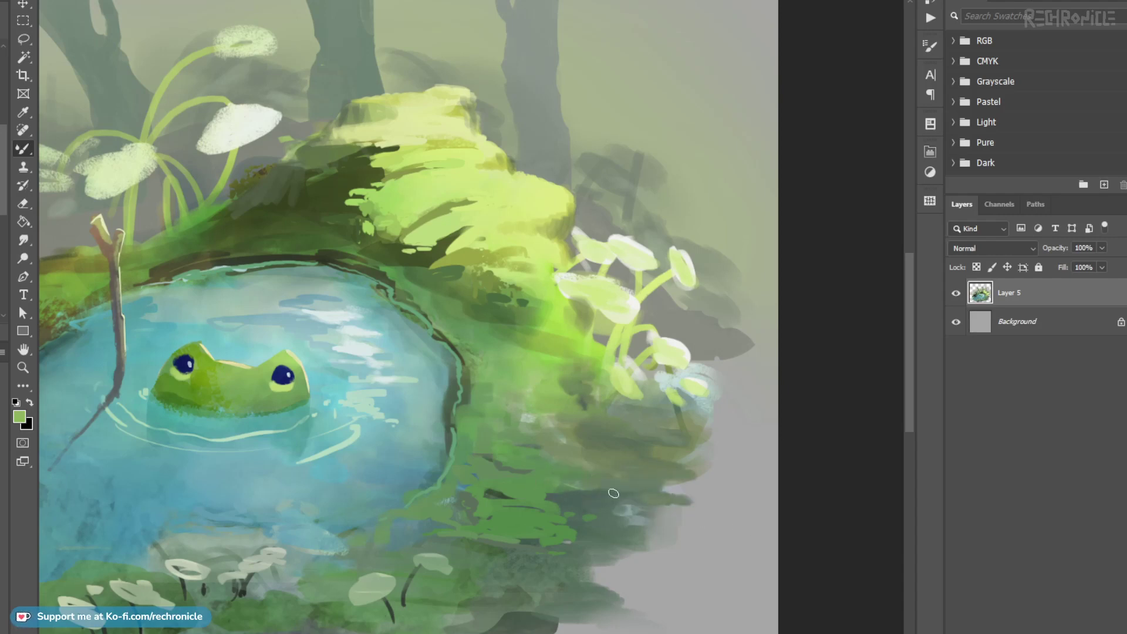
Step: Add a new empty layer between Layer 5 and the Background
{"action": "key", "text": "z"}
{"action": "left_click_drag", "start_coordinate": [748, 474], "coordinate": [672, 463]}
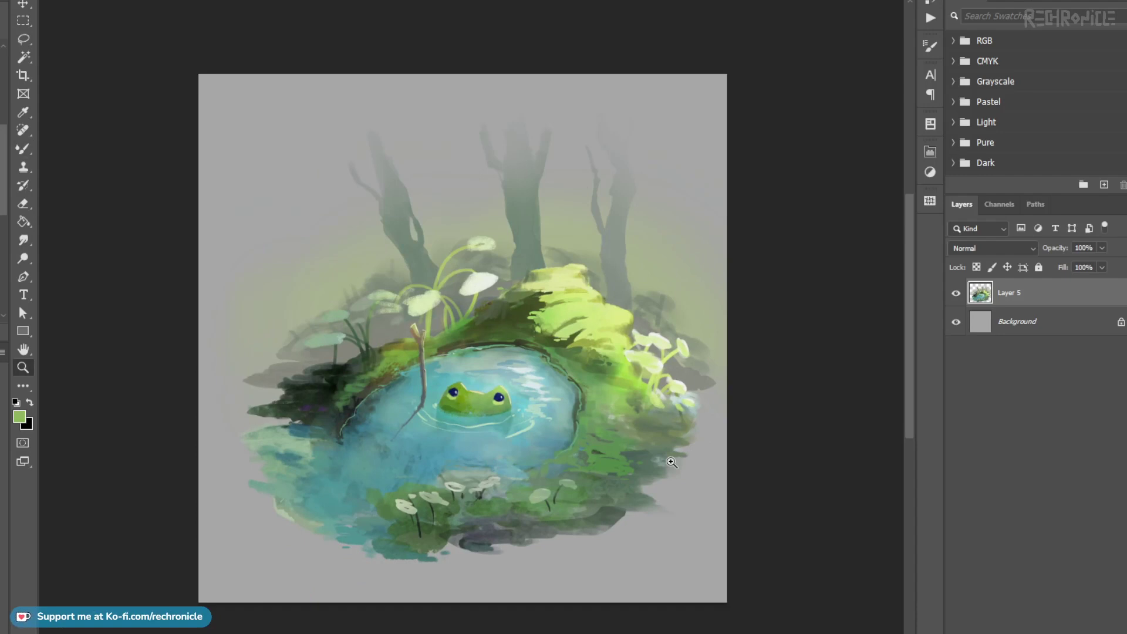
{"action": "left_click", "coordinate": [1013, 324]}
{"action": "key", "text": "ctrl+shift+alt+n"}
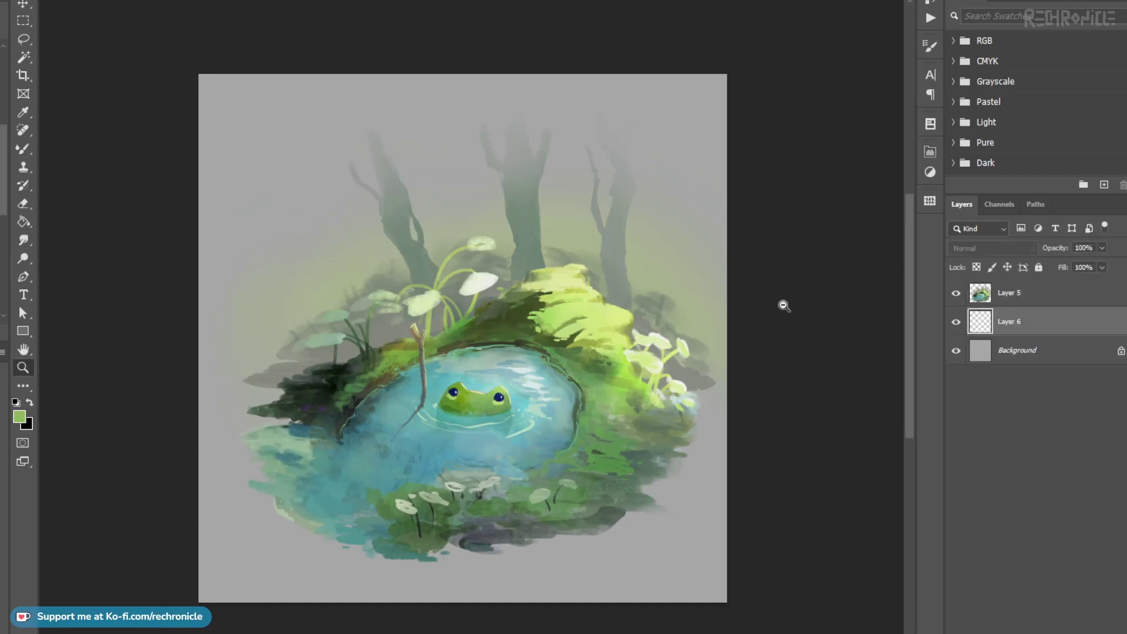
Step: Brush muted green haze sampled from the backdrop behind the trees and plants, extending it across both sides of the scene
{"action": "key", "text": "b"}
{"action": "left_click", "coordinate": [322, 294], "text": "alt"}
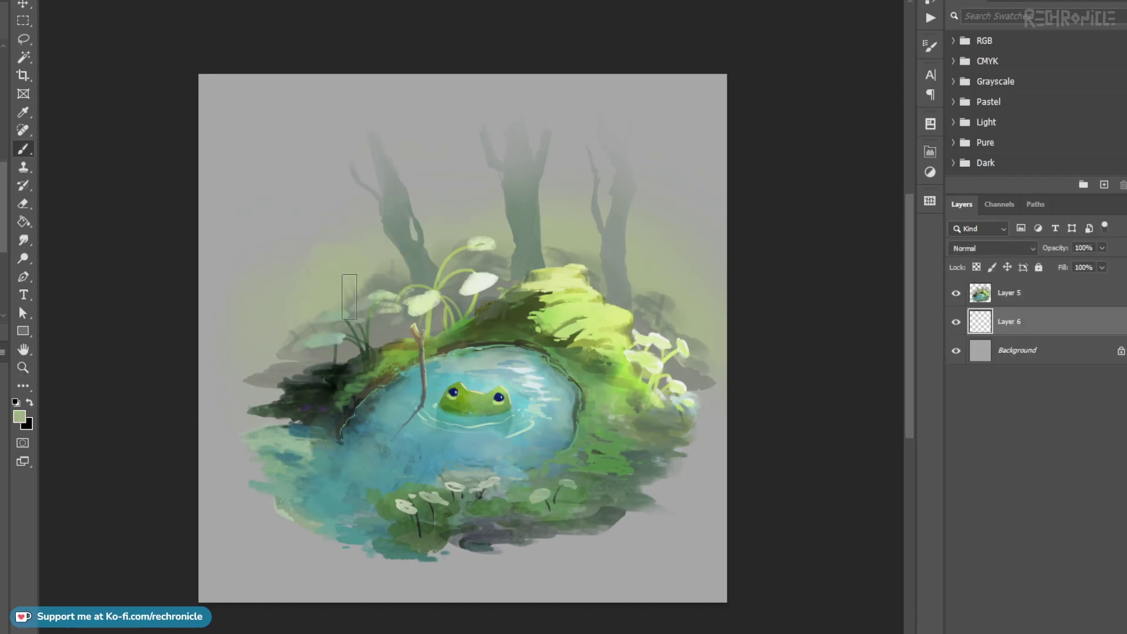
{"action": "right_click", "coordinate": [371, 283], "text": "alt+shift"}
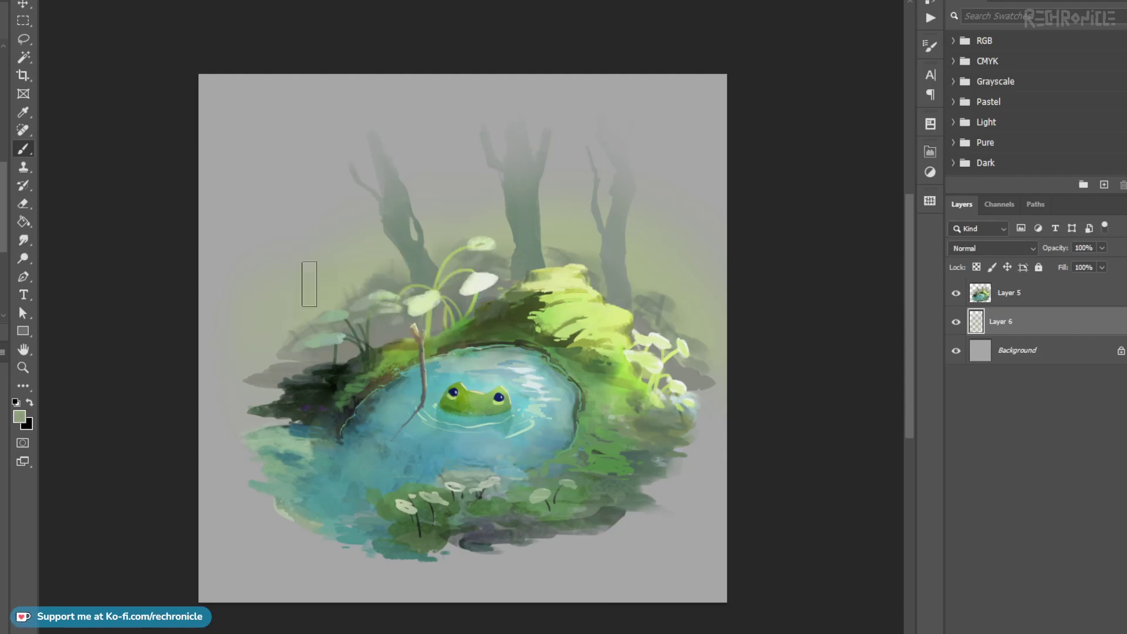
{"action": "left_click_drag", "start_coordinate": [336, 299], "coordinate": [282, 335]}
{"action": "left_click_drag", "start_coordinate": [281, 336], "coordinate": [447, 272]}
{"action": "mouse_move", "coordinate": [368, 285]}
{"action": "left_mouse_down"}
{"action": "mouse_move", "coordinate": [414, 259]}
{"action": "mouse_move", "coordinate": [374, 236]}
{"action": "mouse_move", "coordinate": [500, 214]}
{"action": "left_mouse_up"}
{"action": "mouse_move", "coordinate": [412, 240]}
{"action": "left_mouse_down"}
{"action": "mouse_move", "coordinate": [515, 211]}
{"action": "mouse_move", "coordinate": [583, 241]}
{"action": "mouse_move", "coordinate": [573, 227]}
{"action": "mouse_move", "coordinate": [684, 313]}
{"action": "mouse_move", "coordinate": [707, 337]}
{"action": "left_mouse_up"}
{"action": "left_click", "coordinate": [555, 240], "text": "alt"}
{"action": "mouse_move", "coordinate": [341, 219]}
{"action": "left_mouse_down"}
{"action": "mouse_move", "coordinate": [361, 215]}
{"action": "mouse_move", "coordinate": [257, 343]}
{"action": "mouse_move", "coordinate": [276, 376]}
{"action": "mouse_move", "coordinate": [391, 399]}
{"action": "left_mouse_up"}
{"action": "left_click", "coordinate": [257, 344], "text": "alt"}
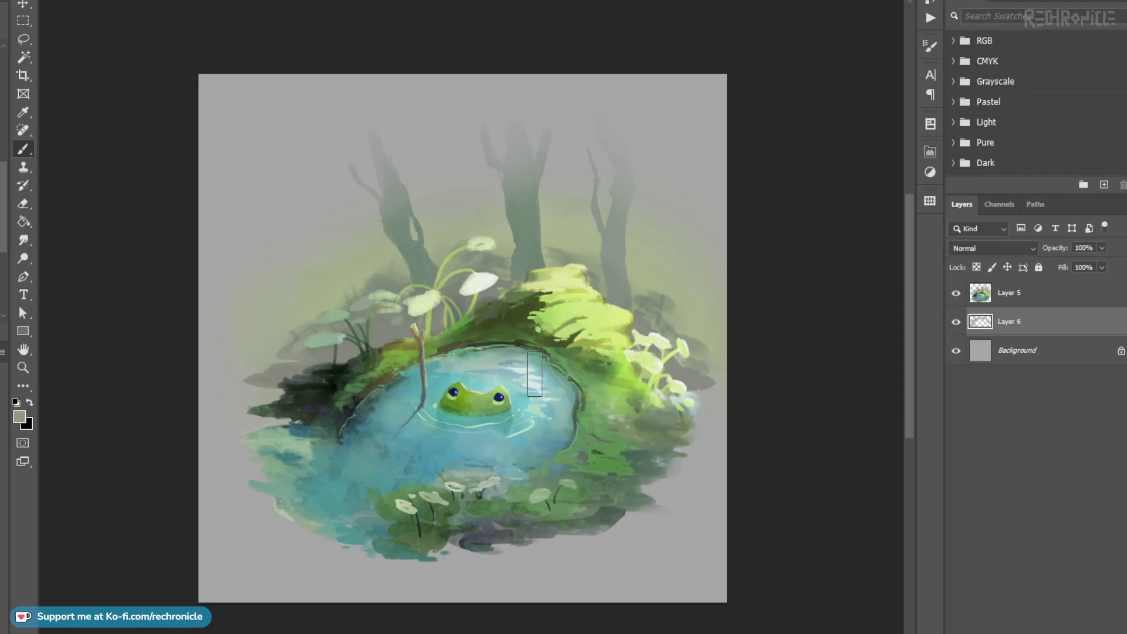
Step: Merge Layer 5 down into Layer 6 and lighten the Background layer from grey to near-white
{"action": "left_click", "coordinate": [1010, 293]}
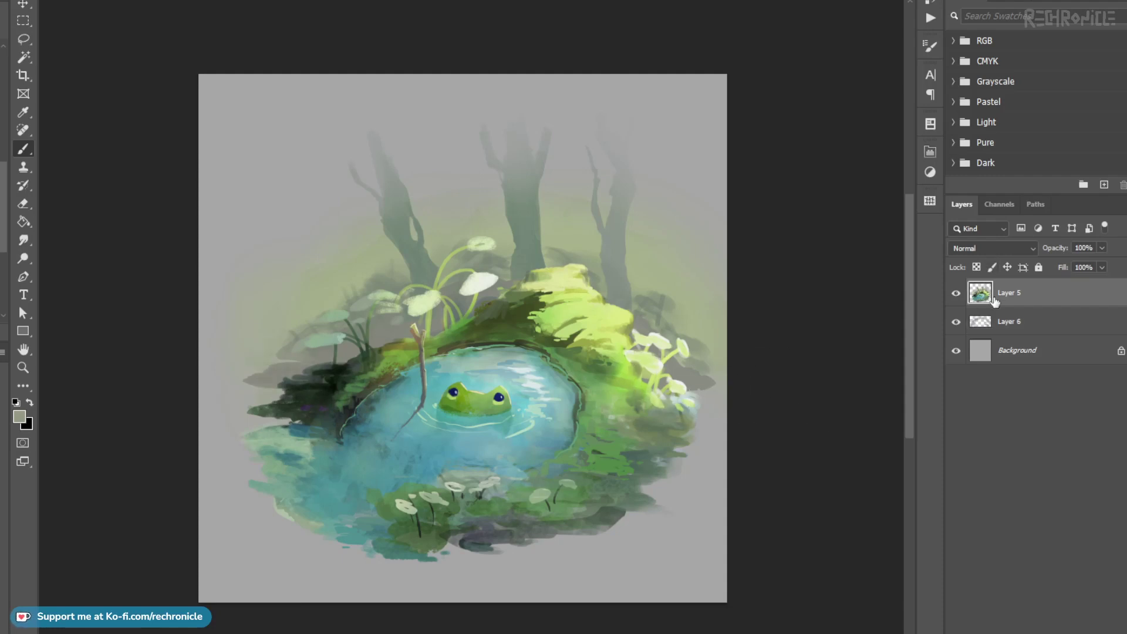
{"action": "key", "text": "ctrl+e"}
{"action": "left_click", "coordinate": [998, 322]}
{"action": "key", "text": "i"}
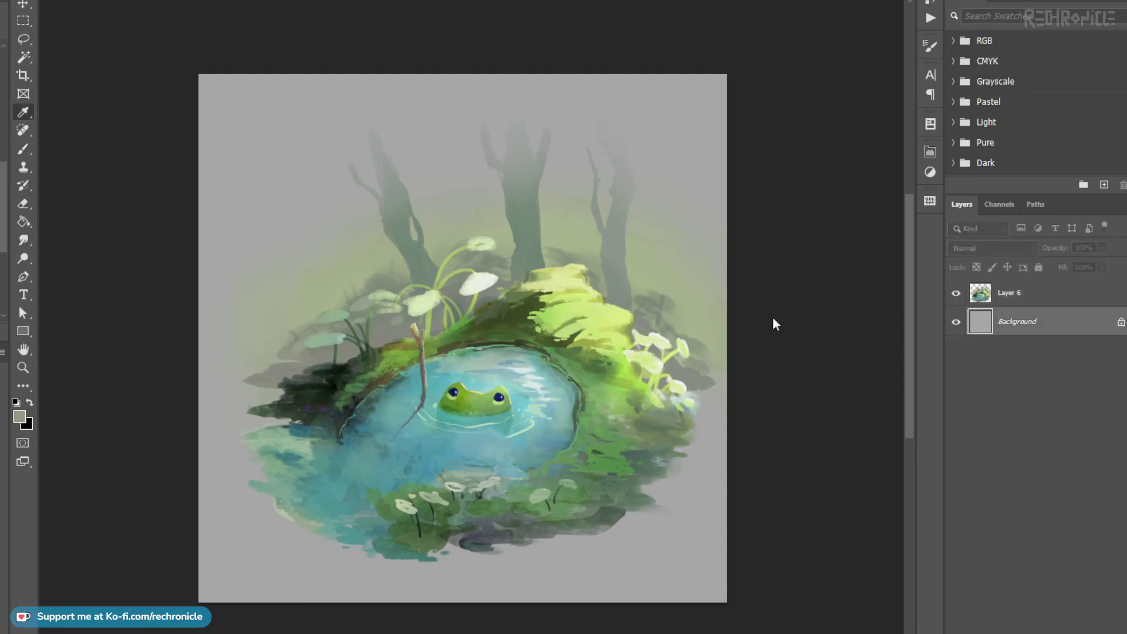
{"action": "left_click_drag", "start_coordinate": [779, 313], "coordinate": [809, 313]}
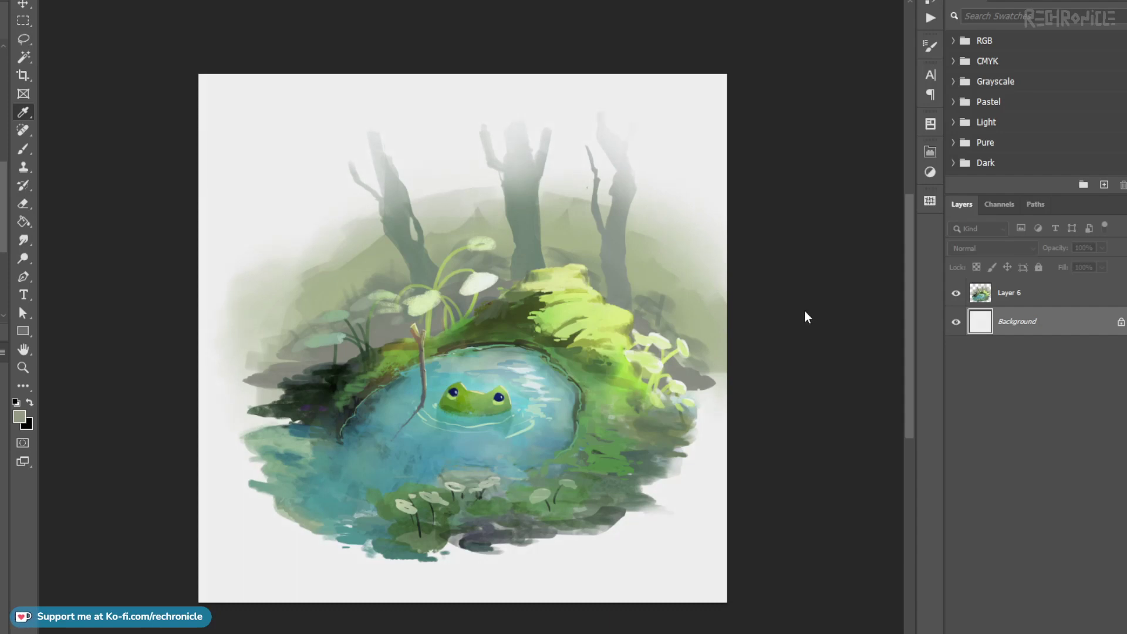
{"action": "key", "text": "b"}
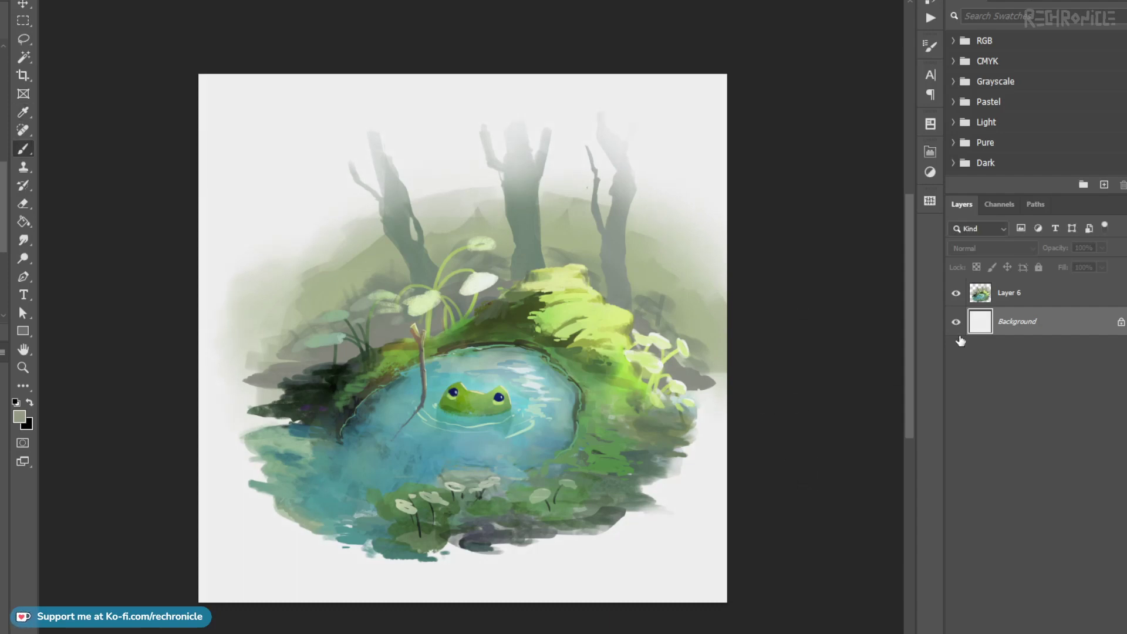
Step: Shift the Layer 6 pond artwork slightly left to centre it on the canvas
{"action": "left_click", "coordinate": [1008, 292]}
{"action": "key", "text": "v"}
{"action": "left_click_drag", "start_coordinate": [639, 371], "coordinate": [620, 374]}
{"action": "key", "text": "ctrl+t"}
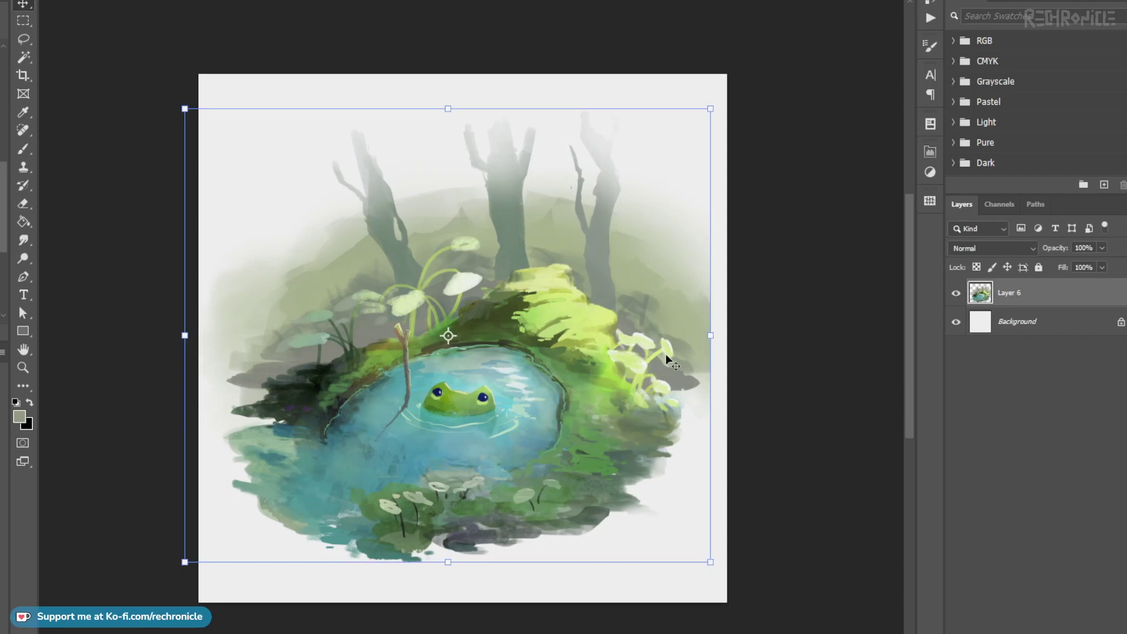
{"action": "key", "text": "Return"}
Step: Soften the straight cut-off edge of the haze on the scene's right with Brush and Eraser, and fade its left edge
{"action": "key", "text": "b"}
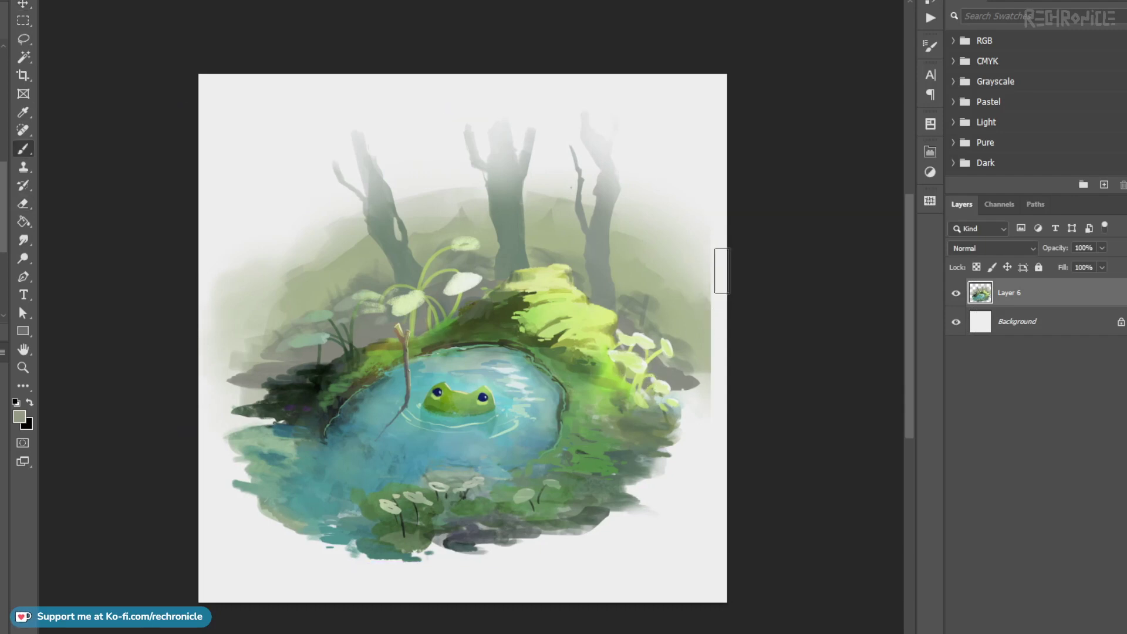
{"action": "mouse_move", "coordinate": [706, 219]}
{"action": "left_mouse_down"}
{"action": "mouse_move", "coordinate": [720, 289]}
{"action": "mouse_move", "coordinate": [716, 407]}
{"action": "left_mouse_up"}
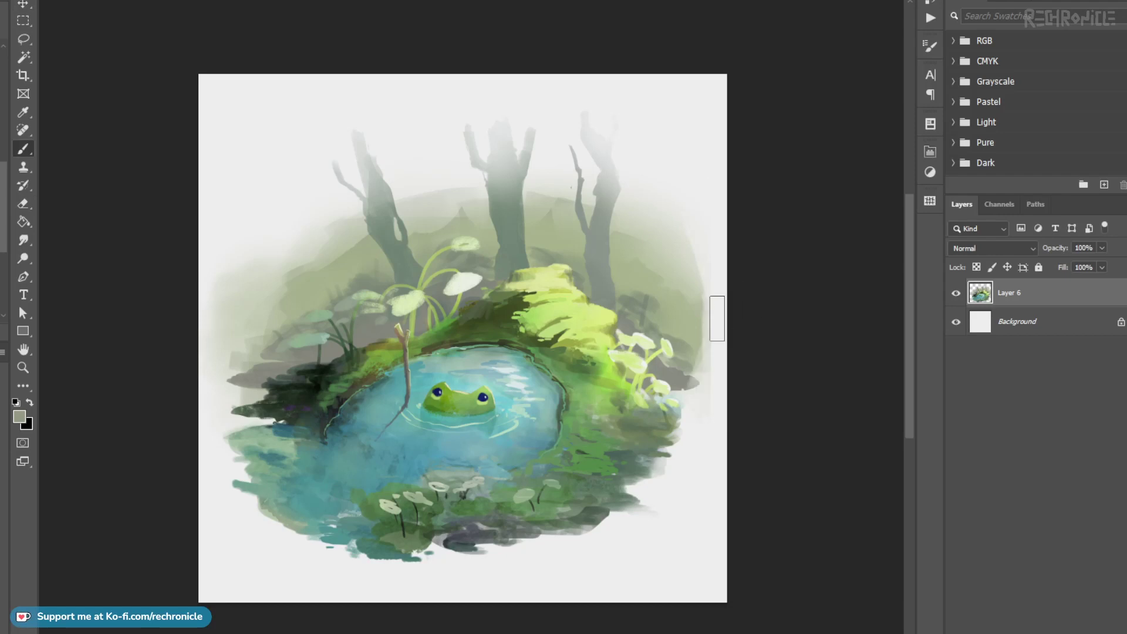
{"action": "key", "text": "e"}
{"action": "mouse_move", "coordinate": [703, 325]}
{"action": "left_mouse_down"}
{"action": "mouse_move", "coordinate": [728, 384]}
{"action": "mouse_move", "coordinate": [718, 434]}
{"action": "mouse_move", "coordinate": [728, 371]}
{"action": "left_mouse_up"}
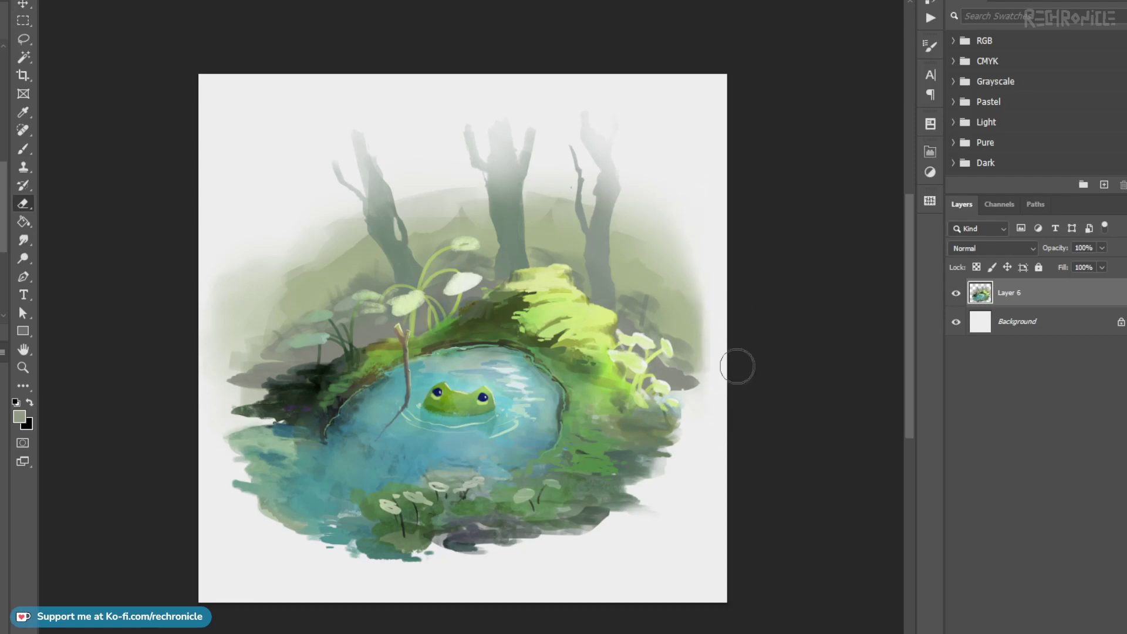
{"action": "left_click_drag", "start_coordinate": [211, 305], "coordinate": [259, 287]}
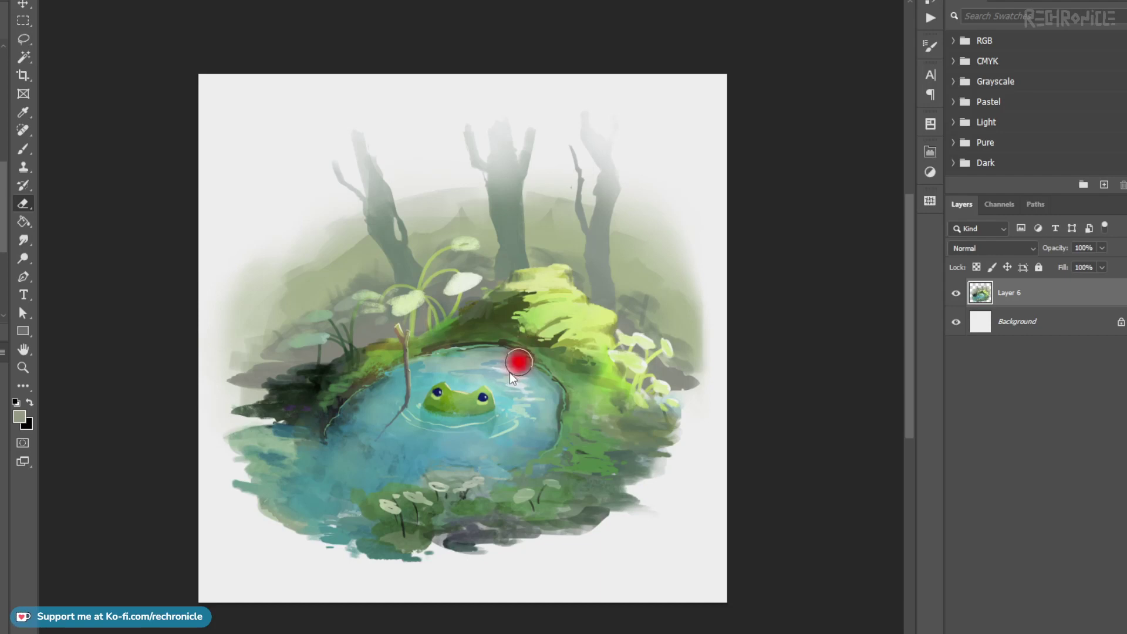